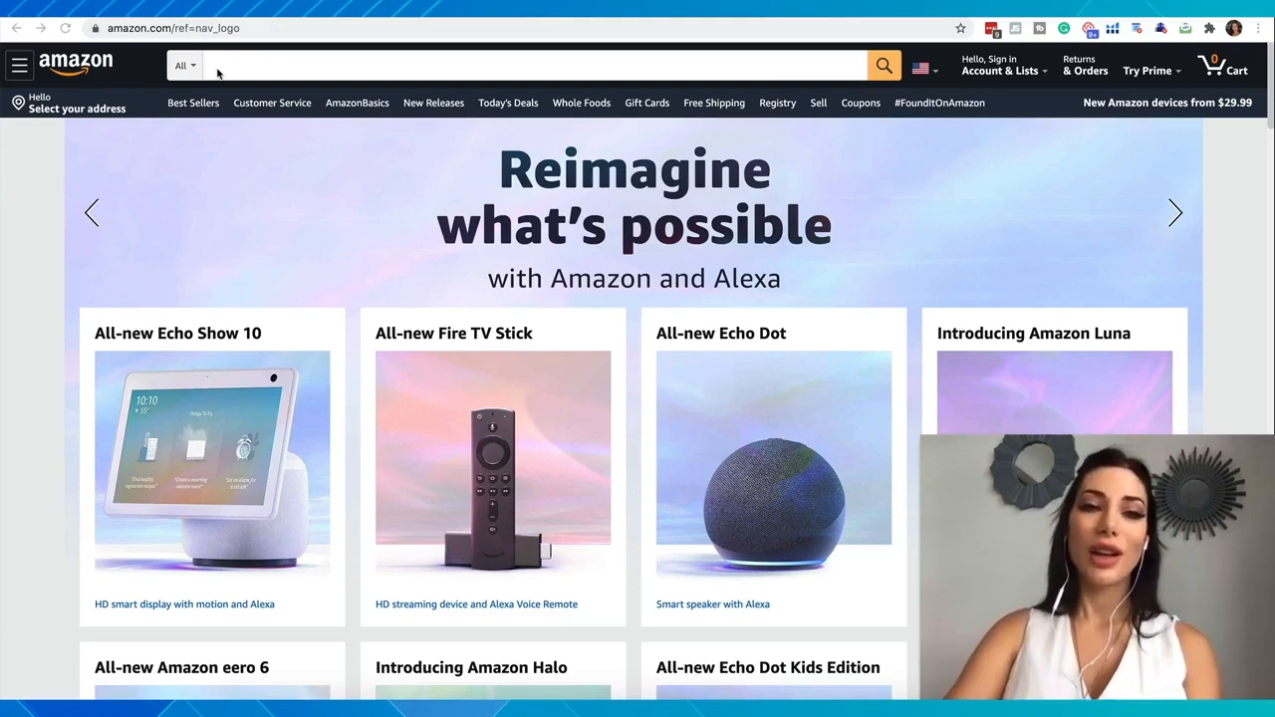
Search Amazon for "suitcase cover" across all departments
left_click(216, 67)
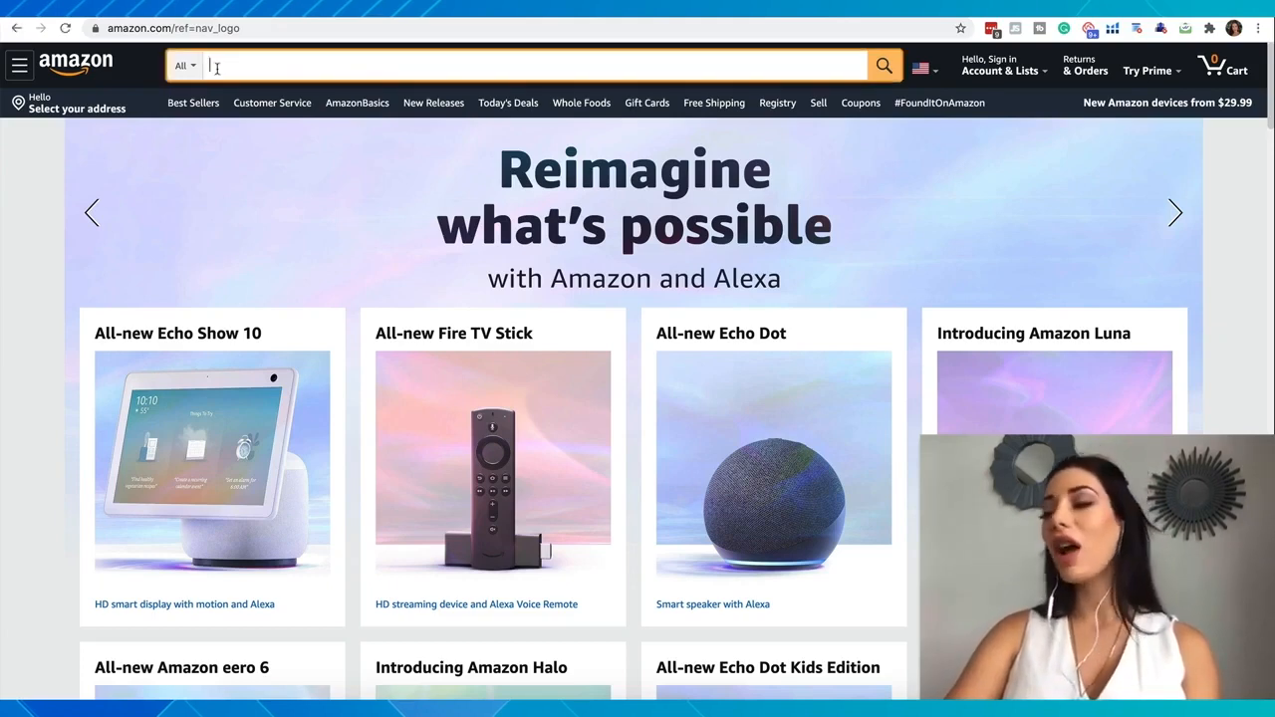
type("su")
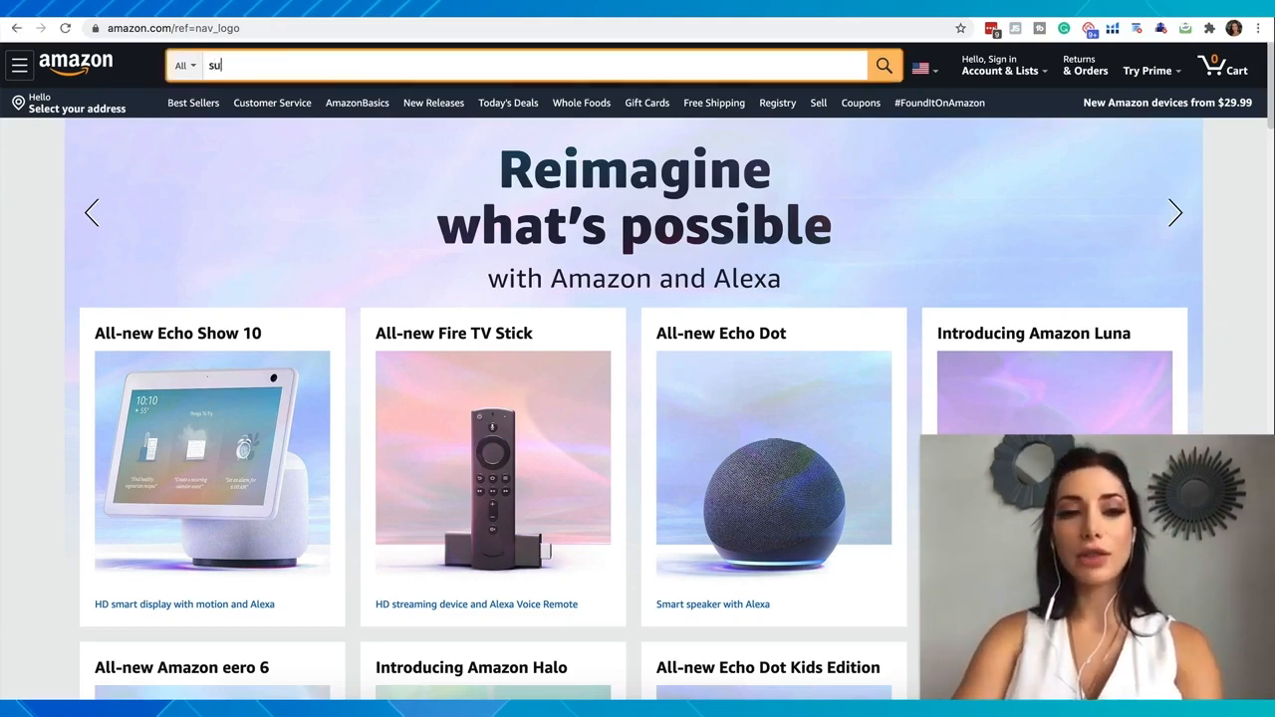
type("itcase cover")
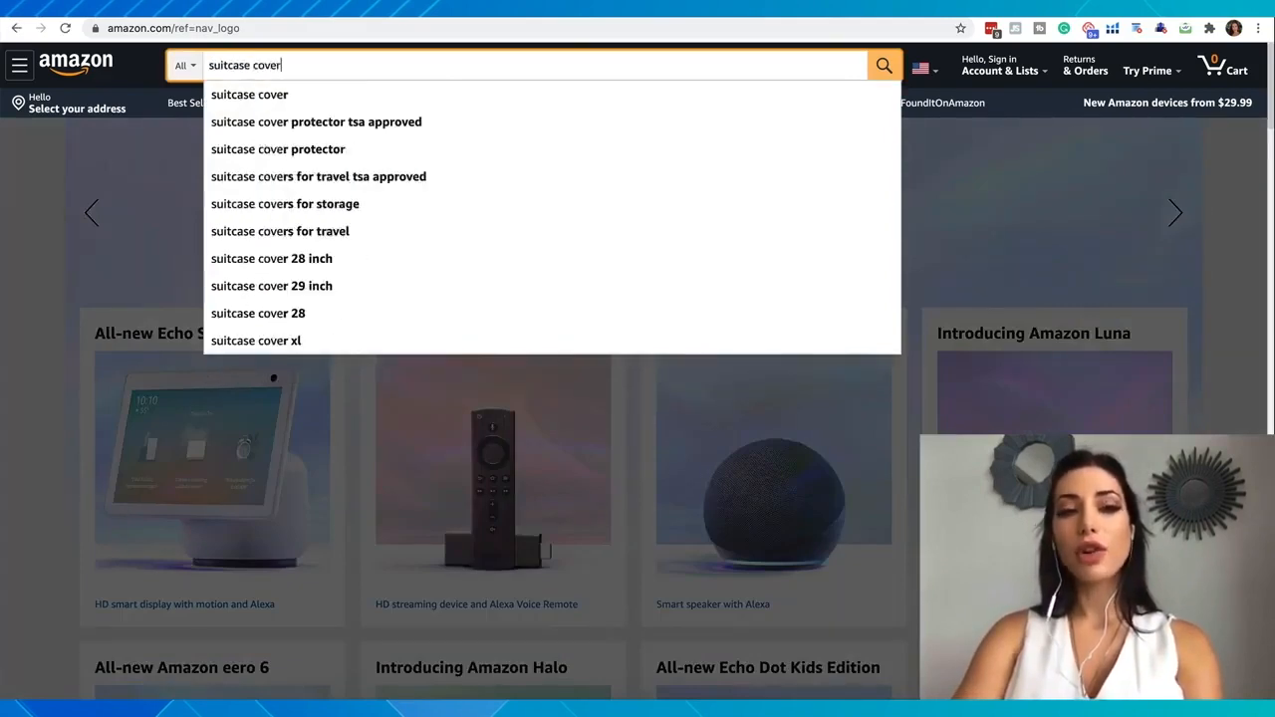
key("Return")
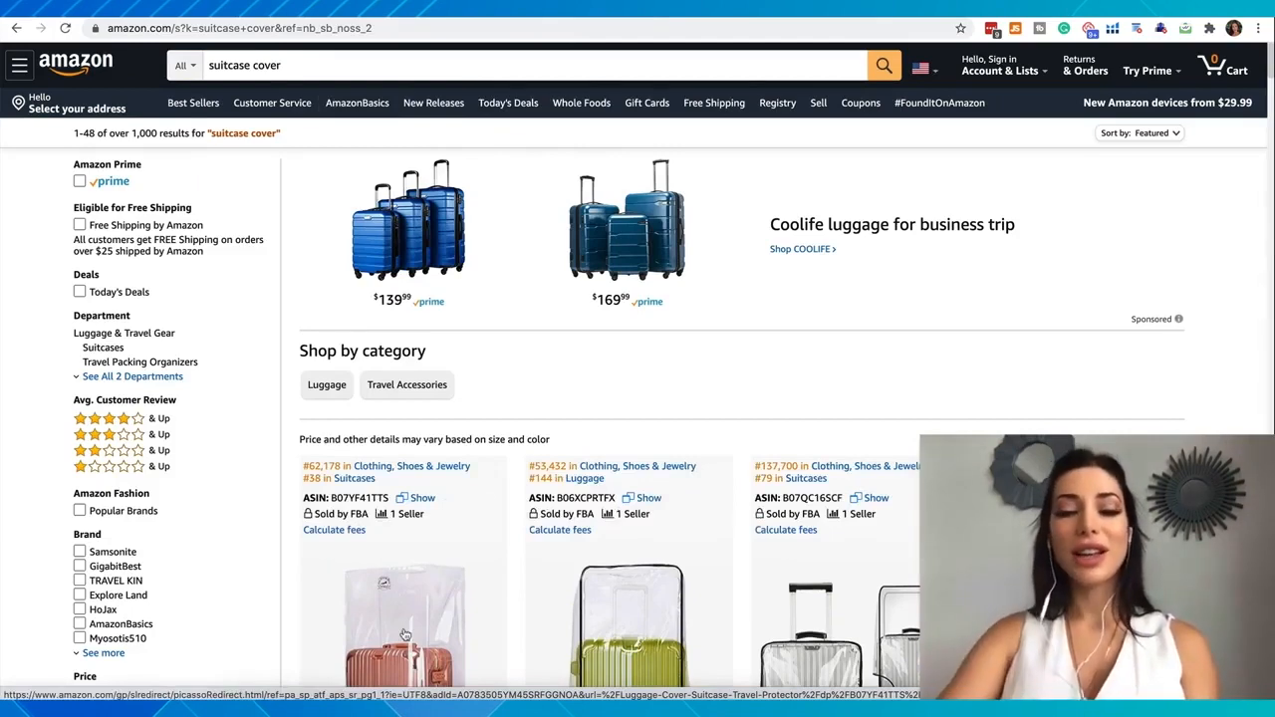
Open the TopZK Clear PVC Suitcase Cover Protectors listing from the search results
scroll(406, 635, "down", 4)
scroll(874, 411, "down", 1)
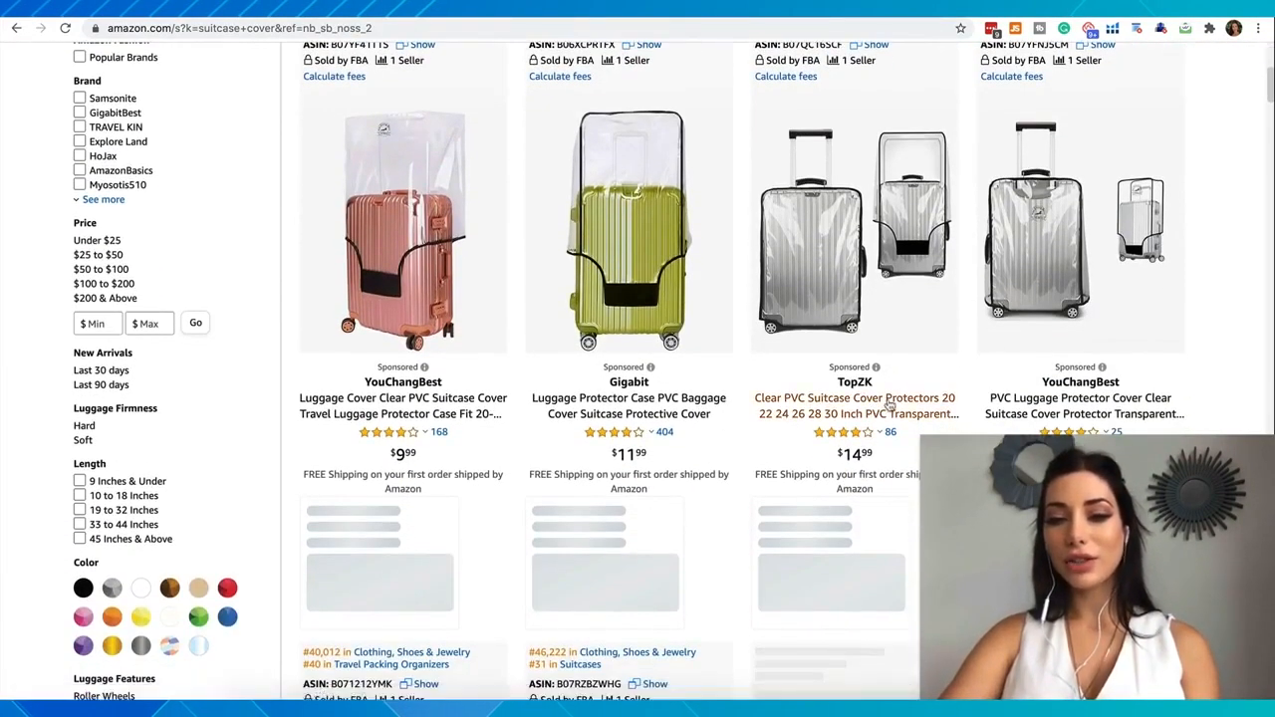
left_click(889, 405)
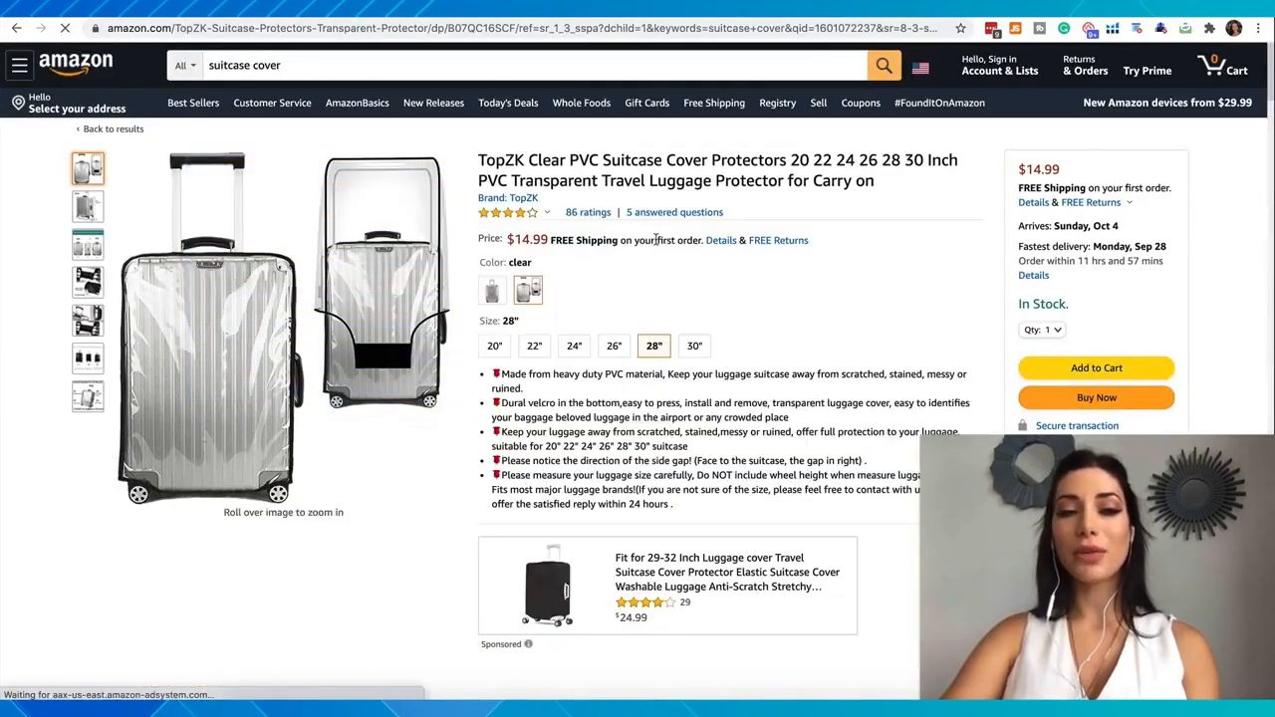
Copy the listing's Best Sellers Rank number for Clothing, Shoes & Jewelry from the product information
scroll(655, 242, "down", 1)
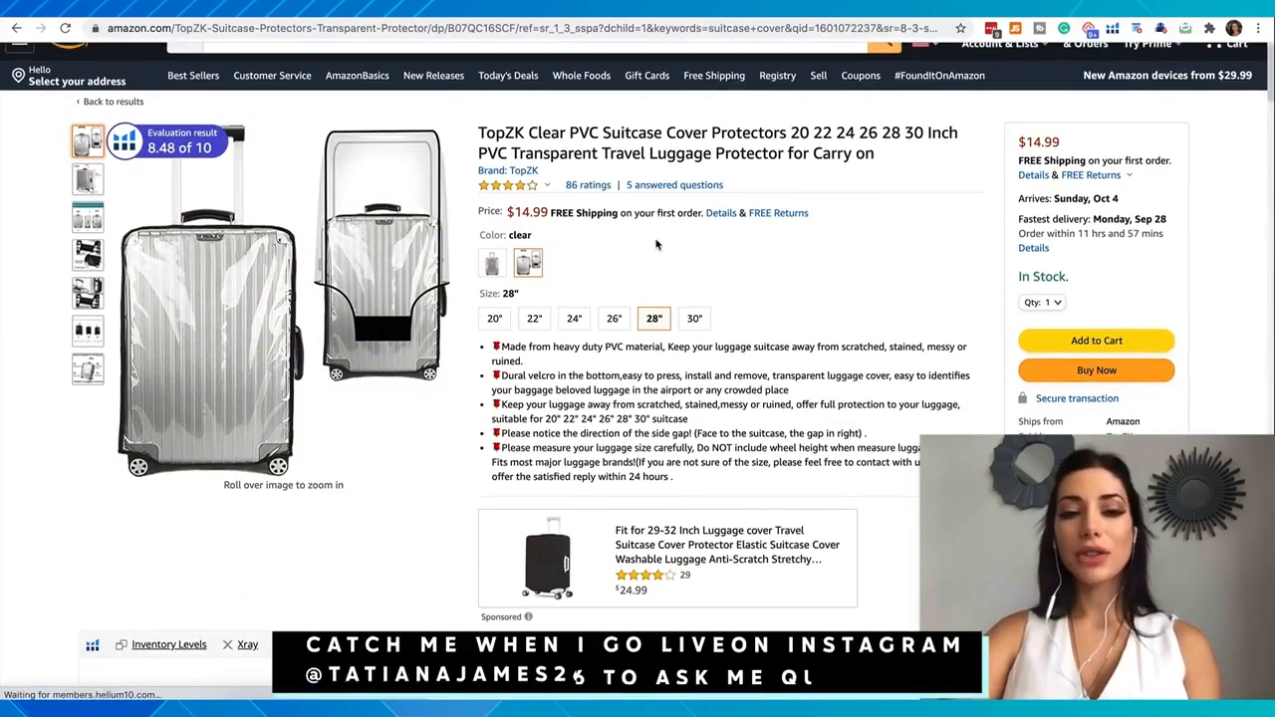
scroll(655, 242, "down", 3)
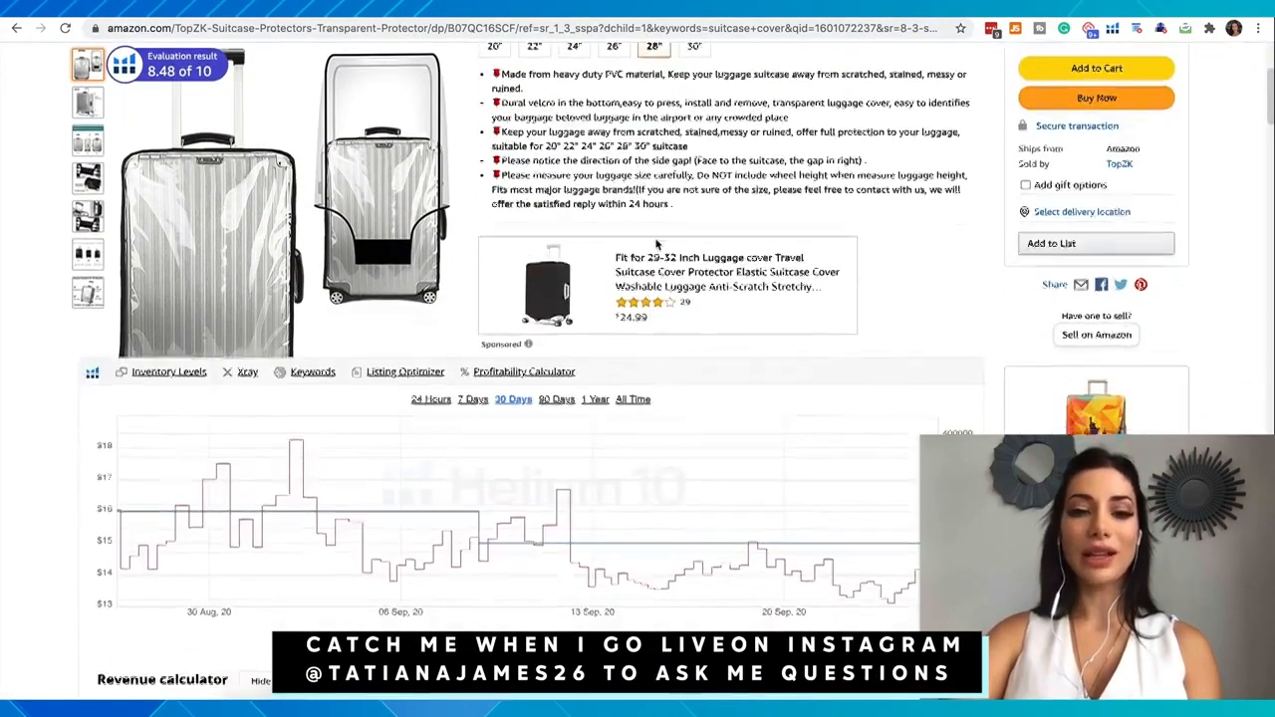
scroll(656, 242, "down", 15)
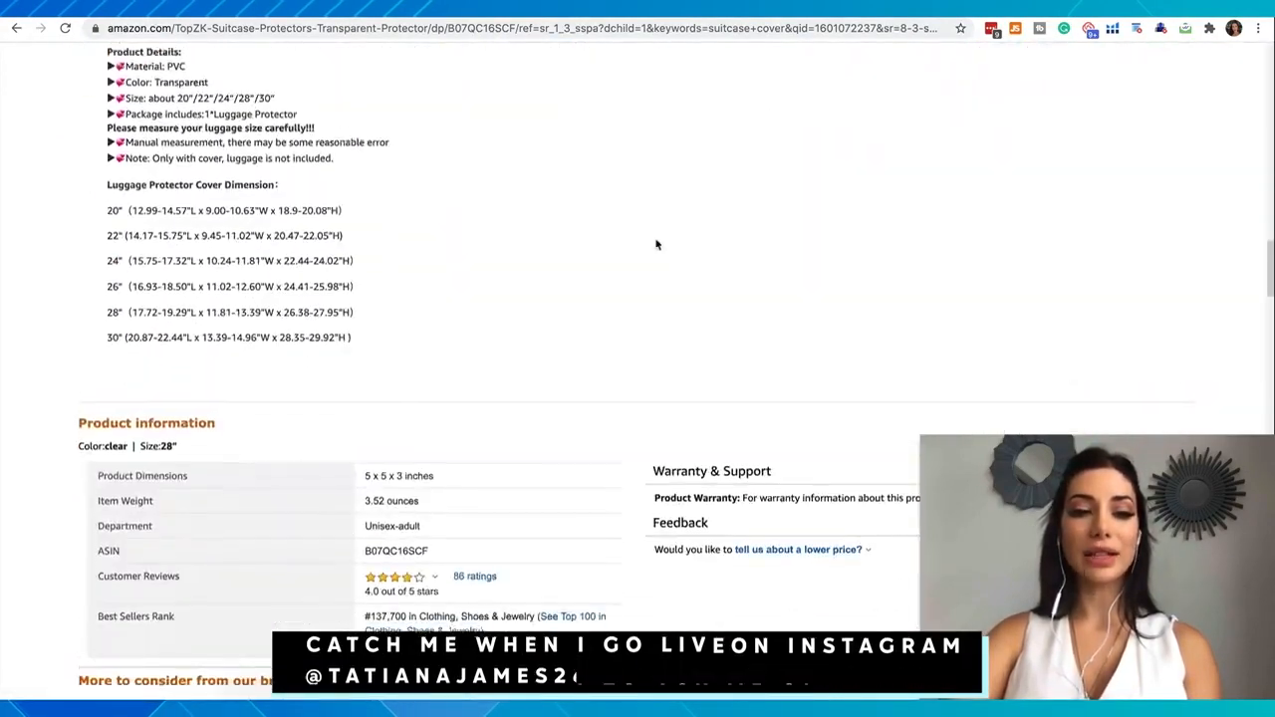
scroll(656, 244, "down", 4)
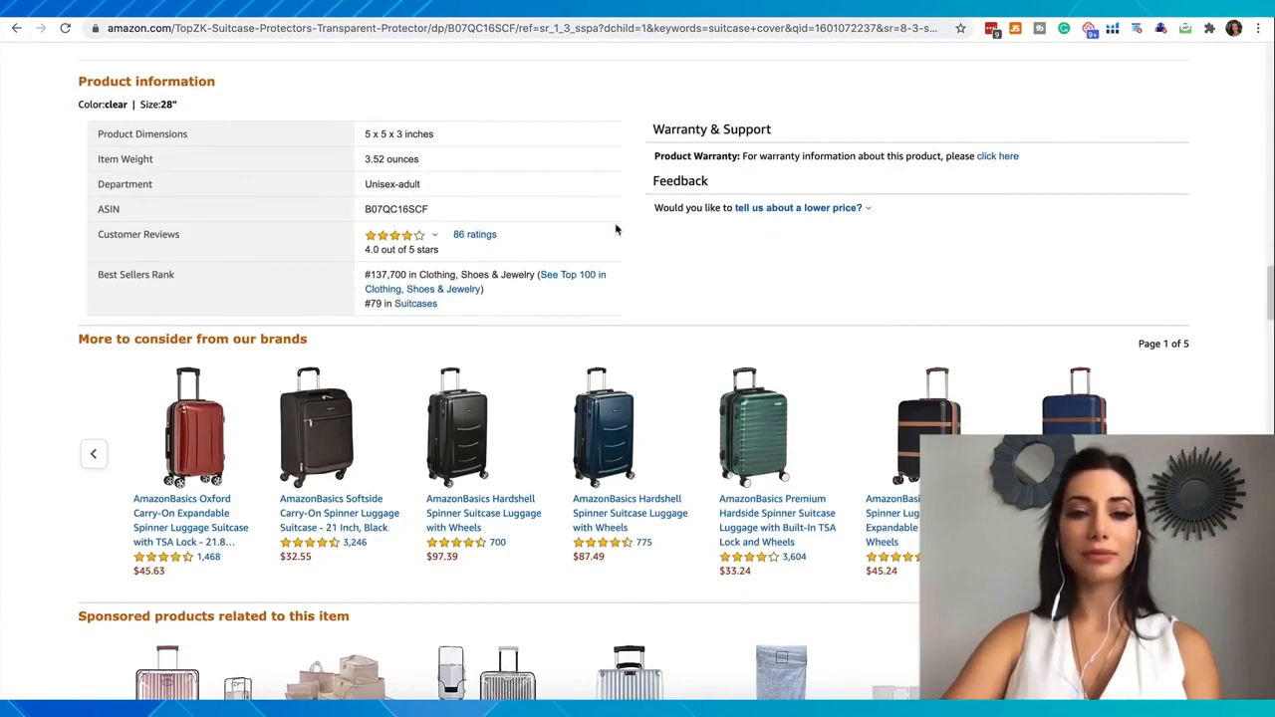
scroll(615, 229, "down", 1)
left_click_drag(110, 256, 148, 259)
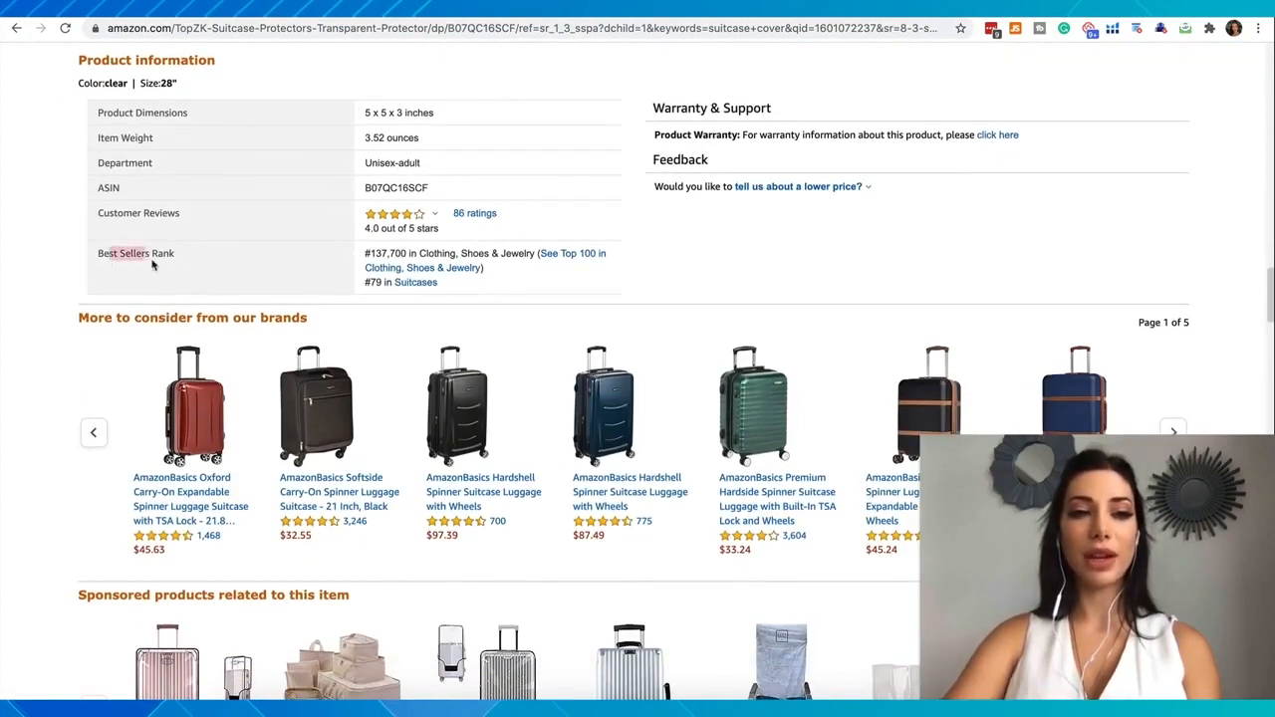
left_click(202, 79)
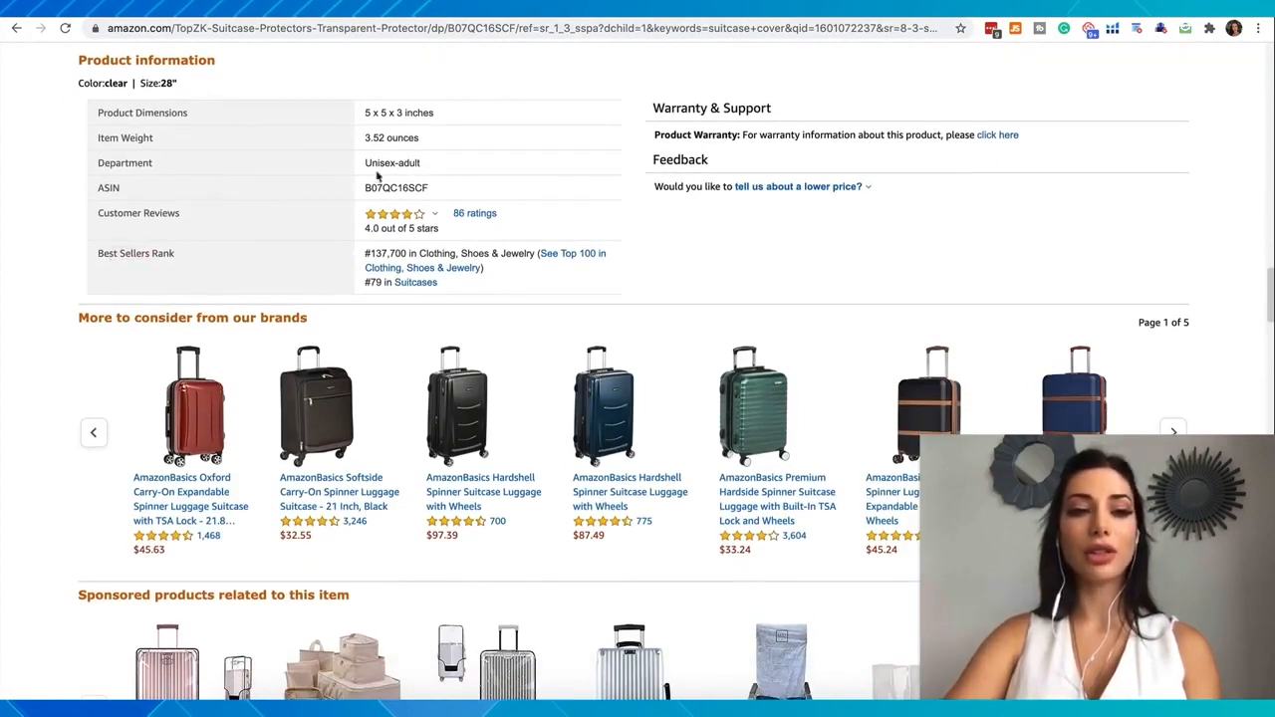
left_click_drag(418, 254, 535, 255)
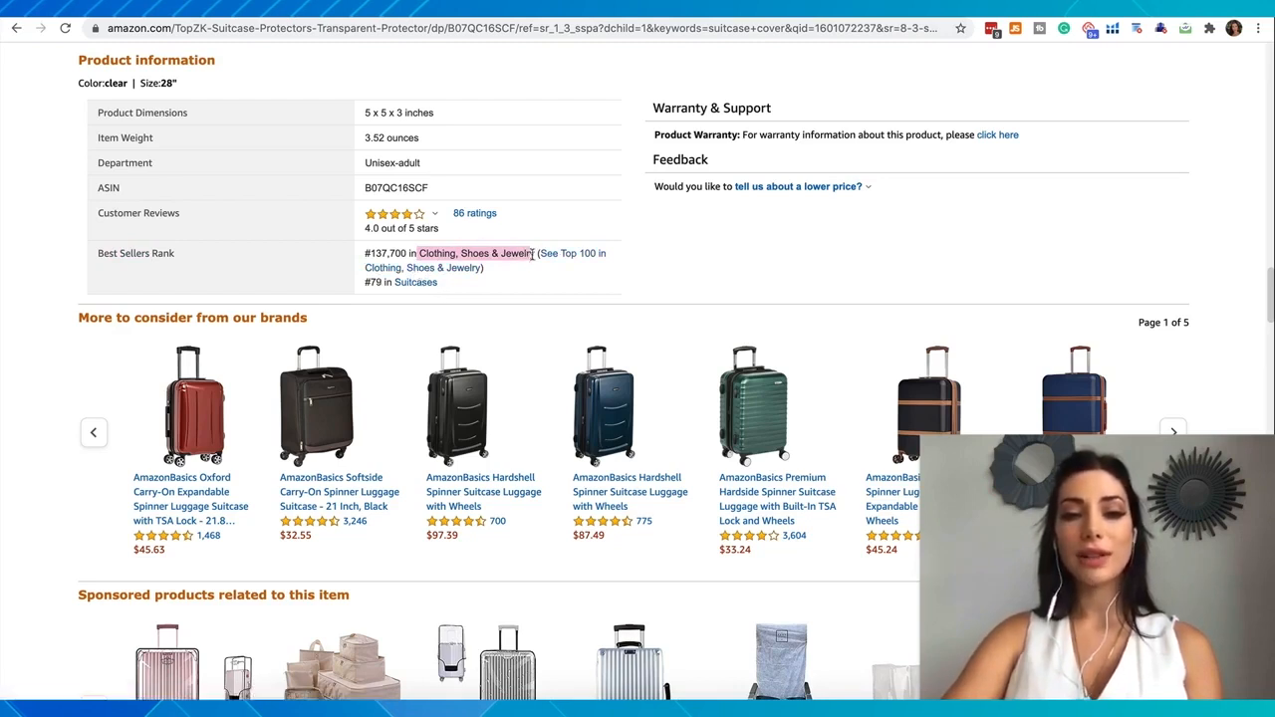
left_click_drag(407, 255, 367, 255)
key("super+c")
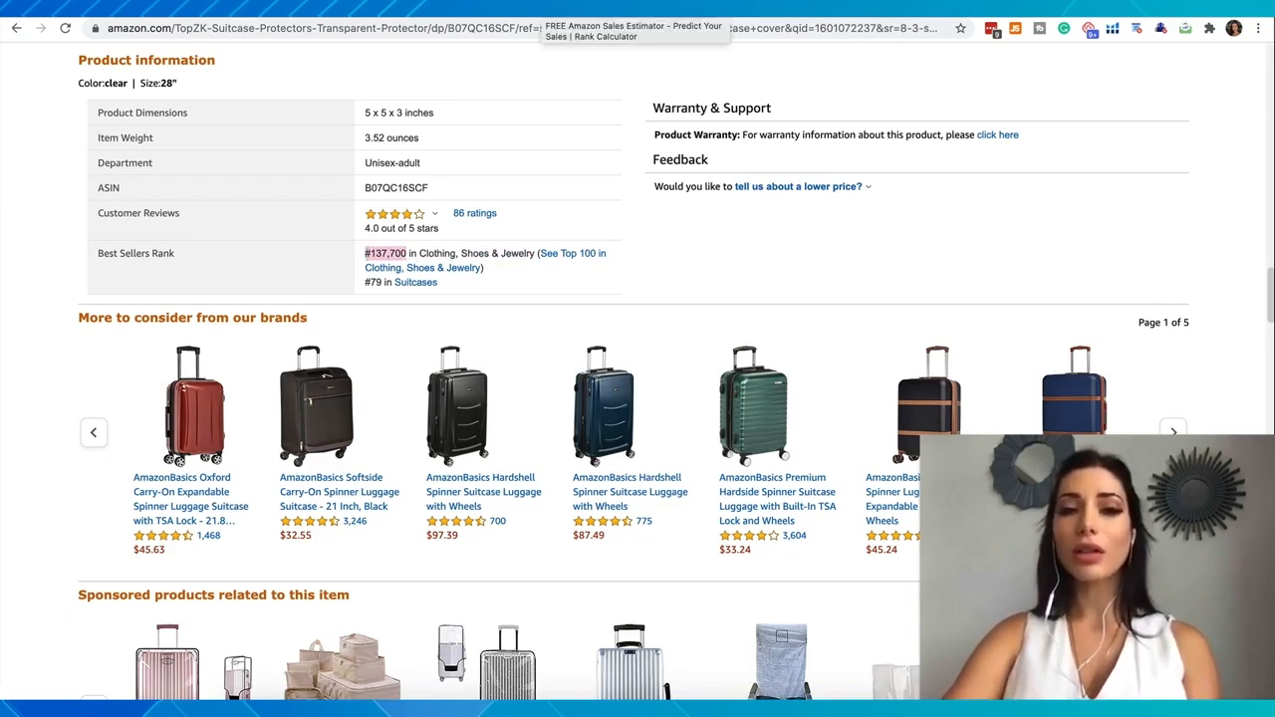
Switch to Jungle Scout's Amazon Sales Estimator and replace the Best Seller's Rank Number with the copied rank, 137,700
left_click(541, 8)
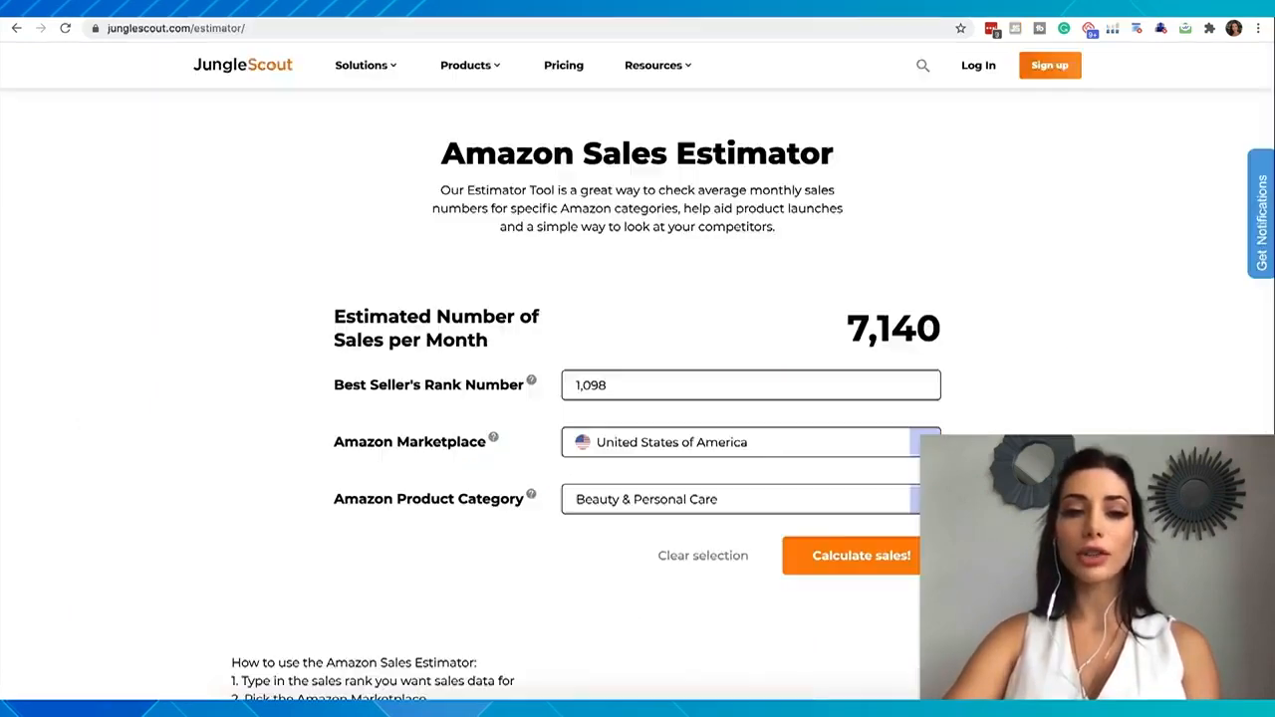
left_click(603, 391)
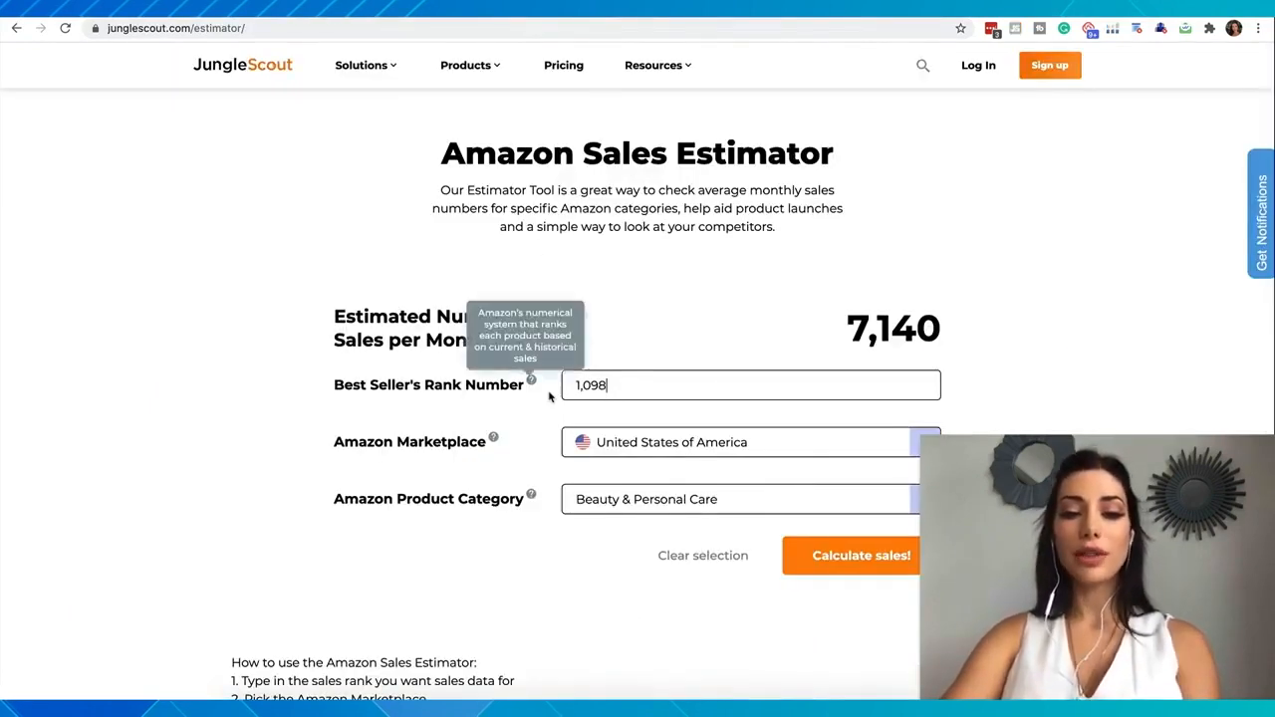
double_click(622, 393)
key("super+v")
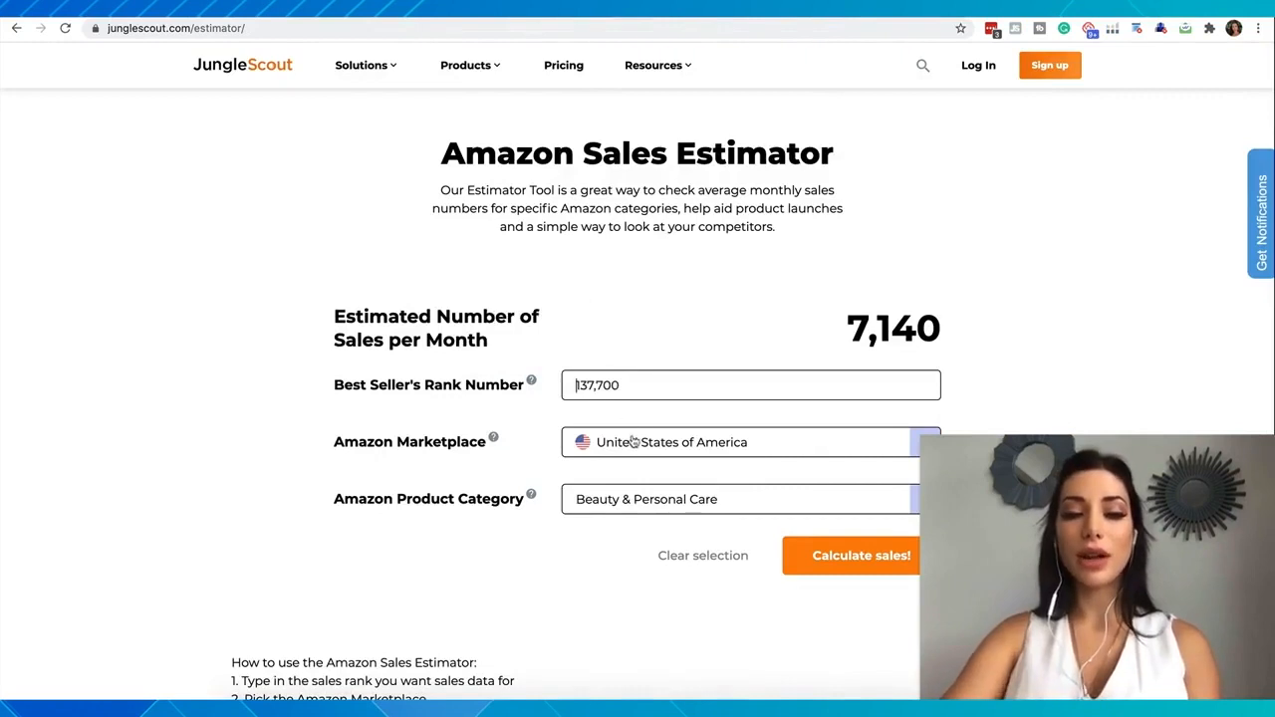
Set the estimator's product category to Clothing, Shoes & Jewelry and calculate the estimated monthly sales
left_click(251, 8)
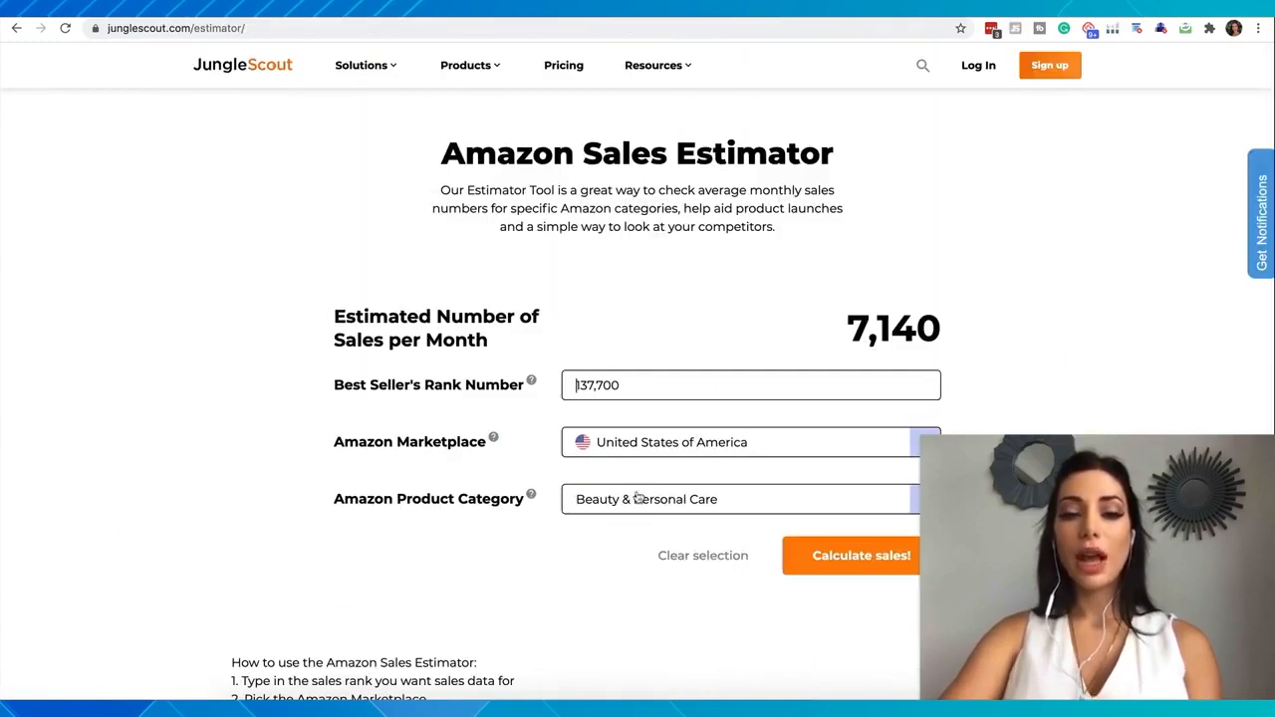
left_click(645, 498)
scroll(627, 563, "down", 3)
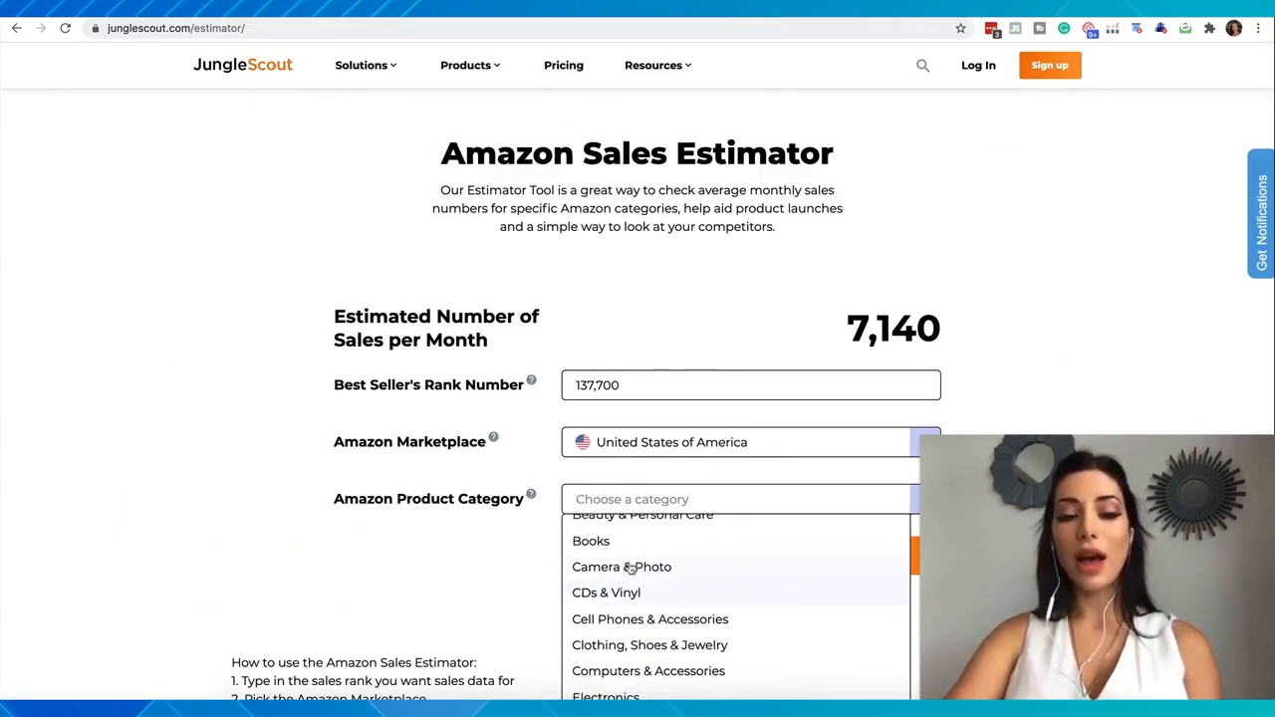
scroll(624, 538, "down", 1)
left_click(649, 612)
left_click(848, 560)
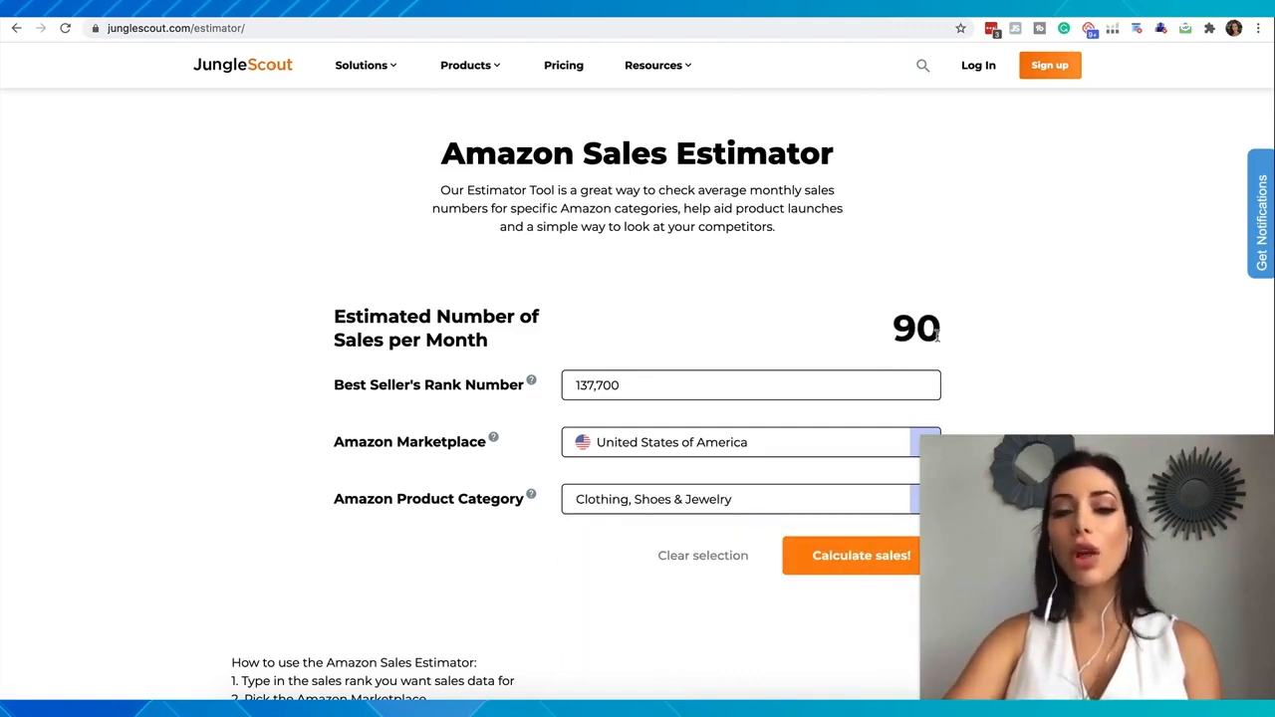
left_click_drag(941, 339, 865, 339)
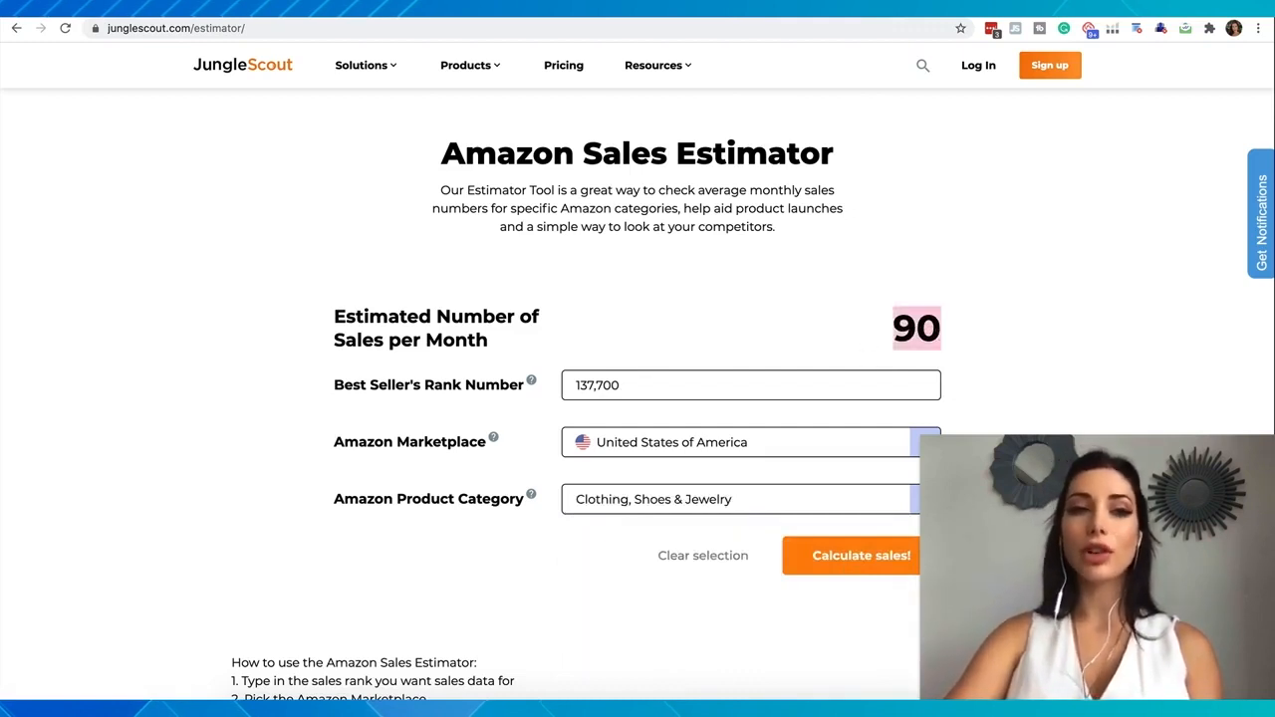
Return to the TopZK suitcase cover listing on Amazon and examine its product details and the similar items customers bought or viewed
left_click(399, 8)
scroll(469, 310, "down", 1)
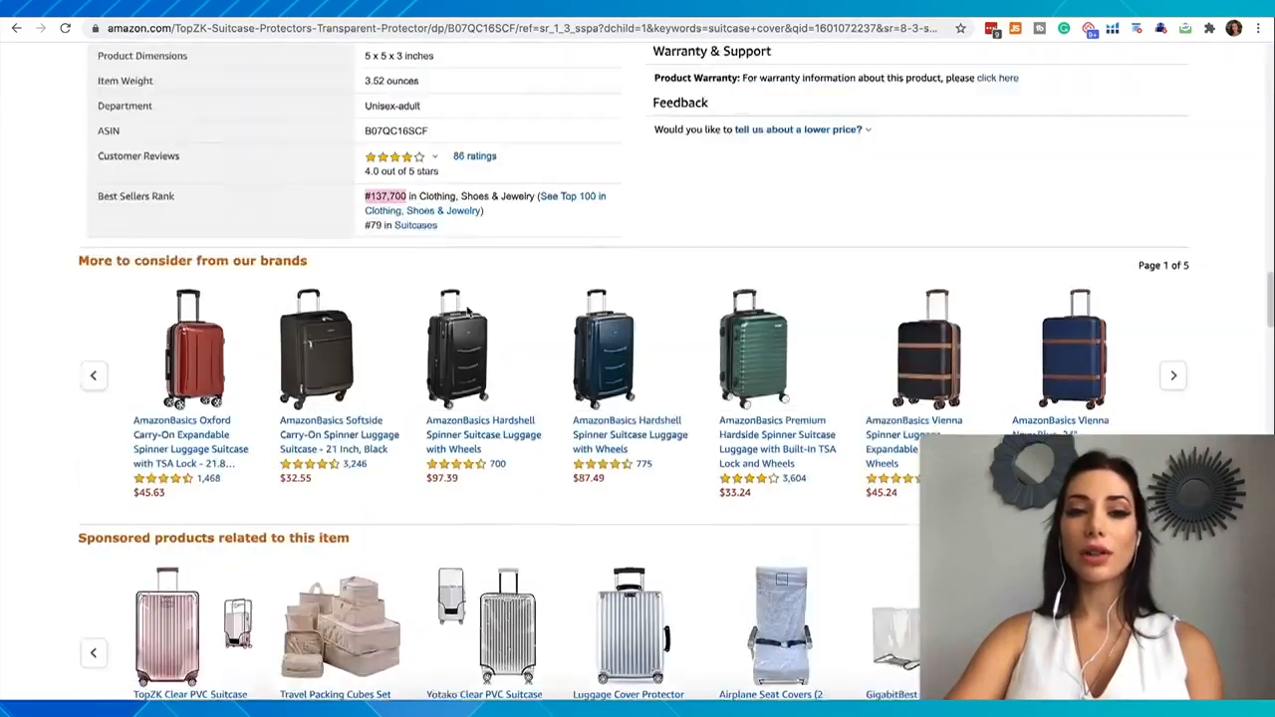
scroll(468, 310, "up", 15)
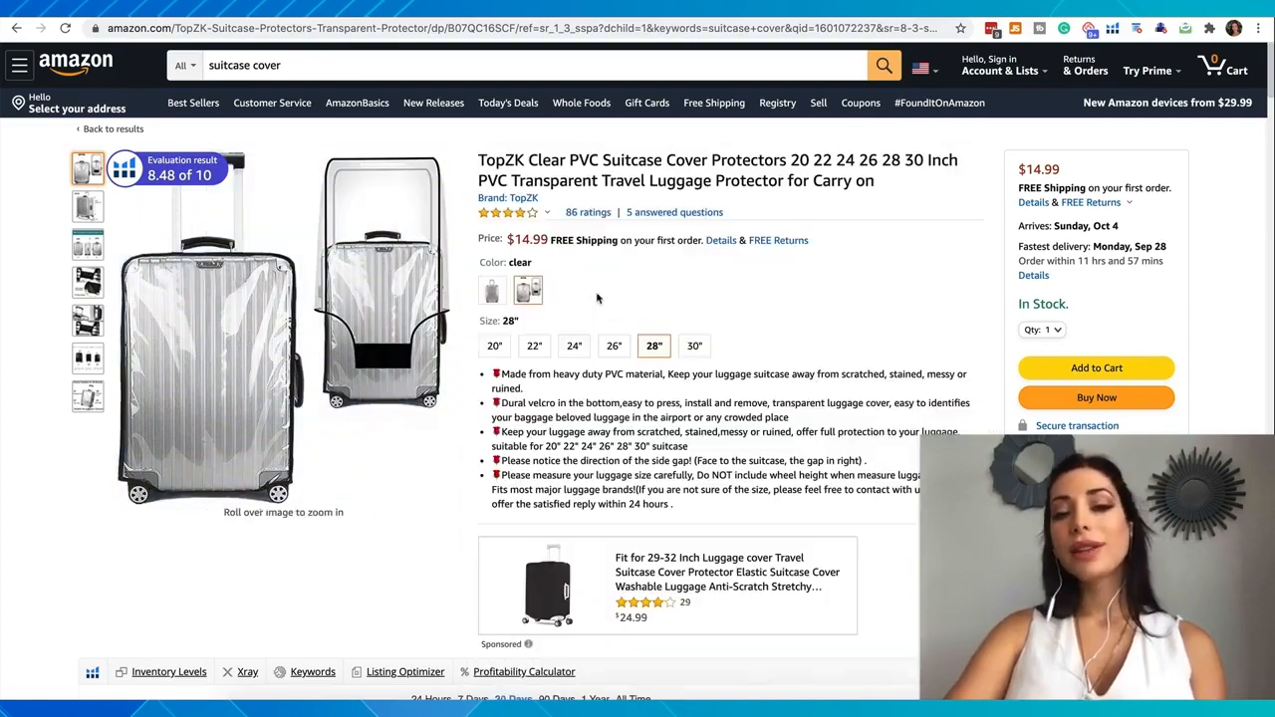
scroll(597, 297, "down", 15)
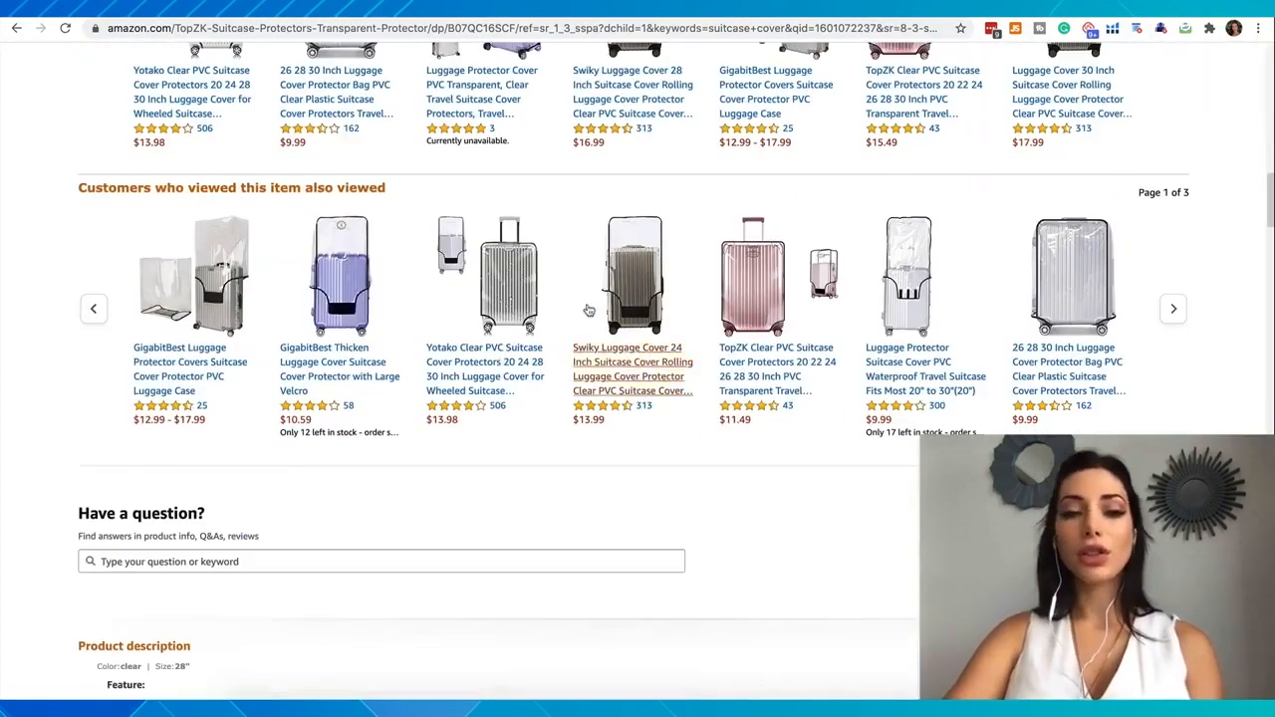
scroll(733, 361, "up", 6)
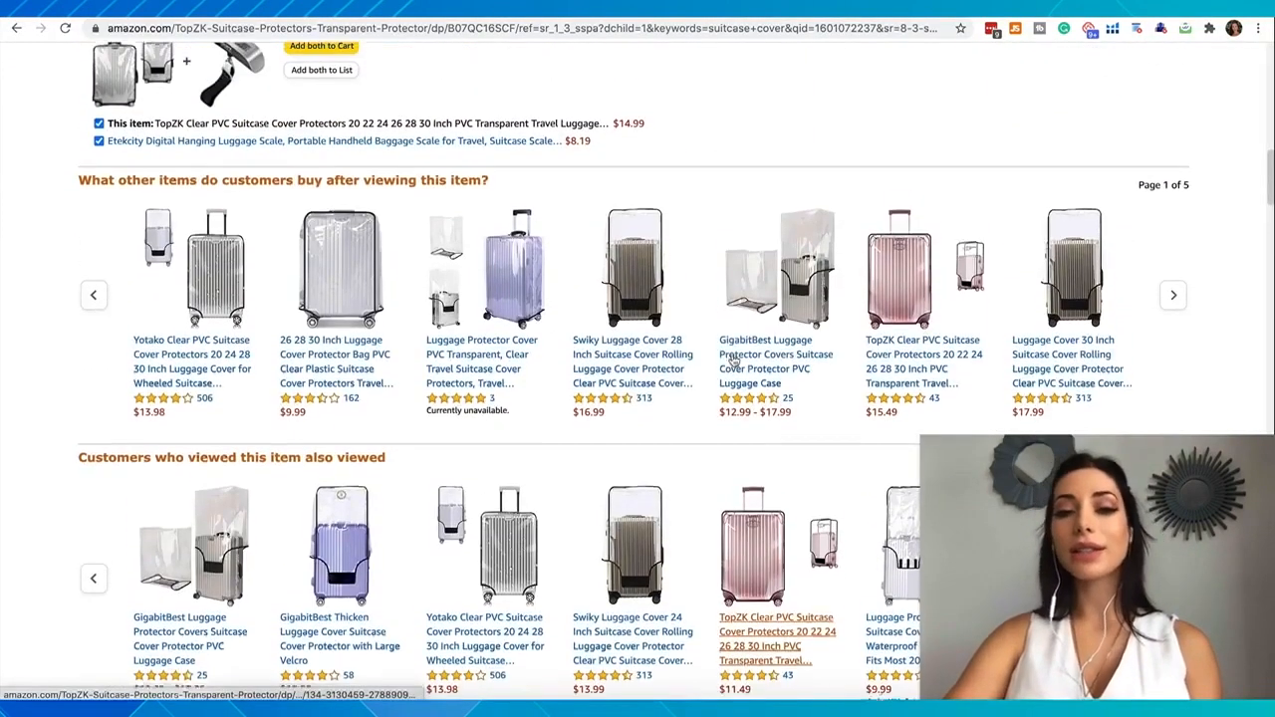
scroll(324, 189, "up", 2)
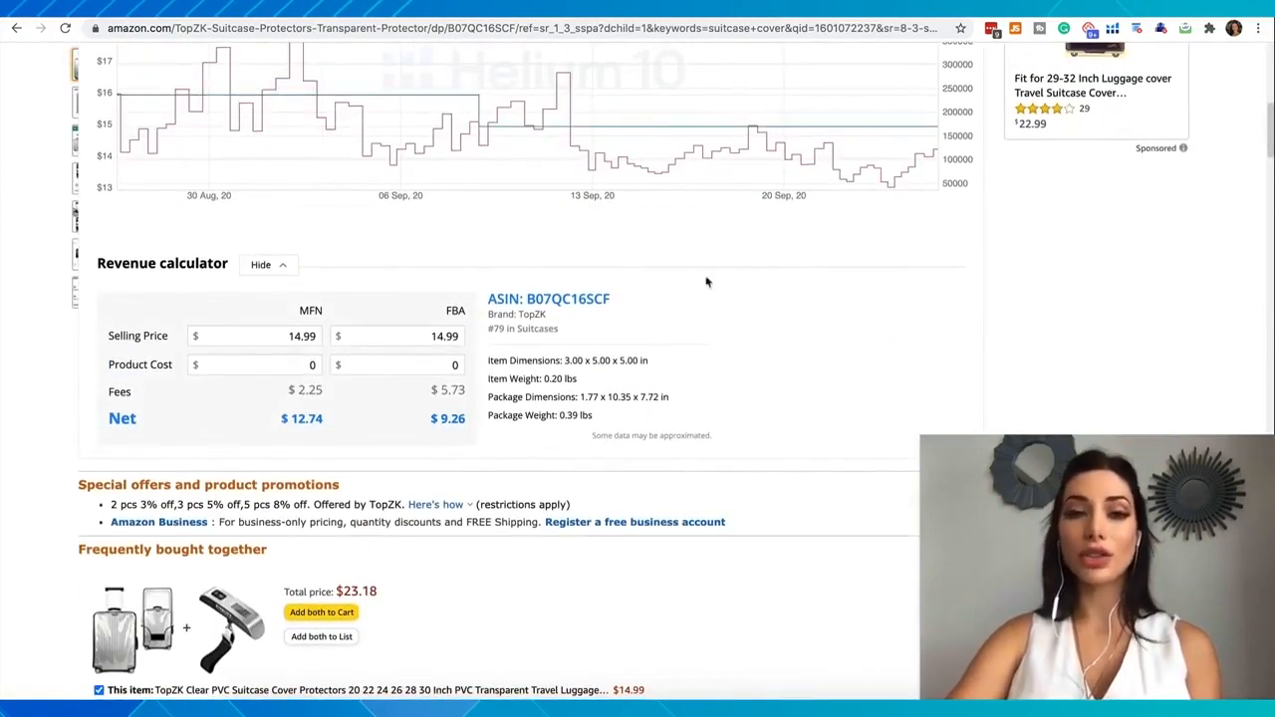
scroll(695, 342, "down", 6)
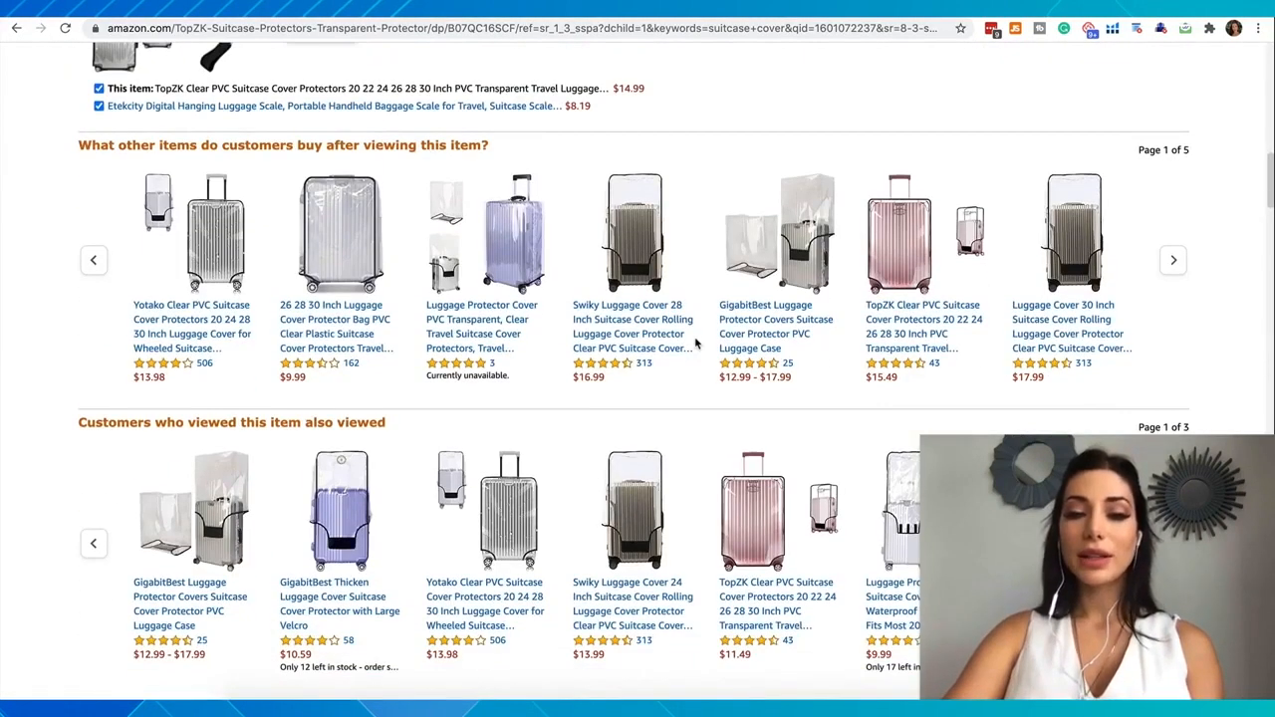
scroll(695, 341, "up", 20)
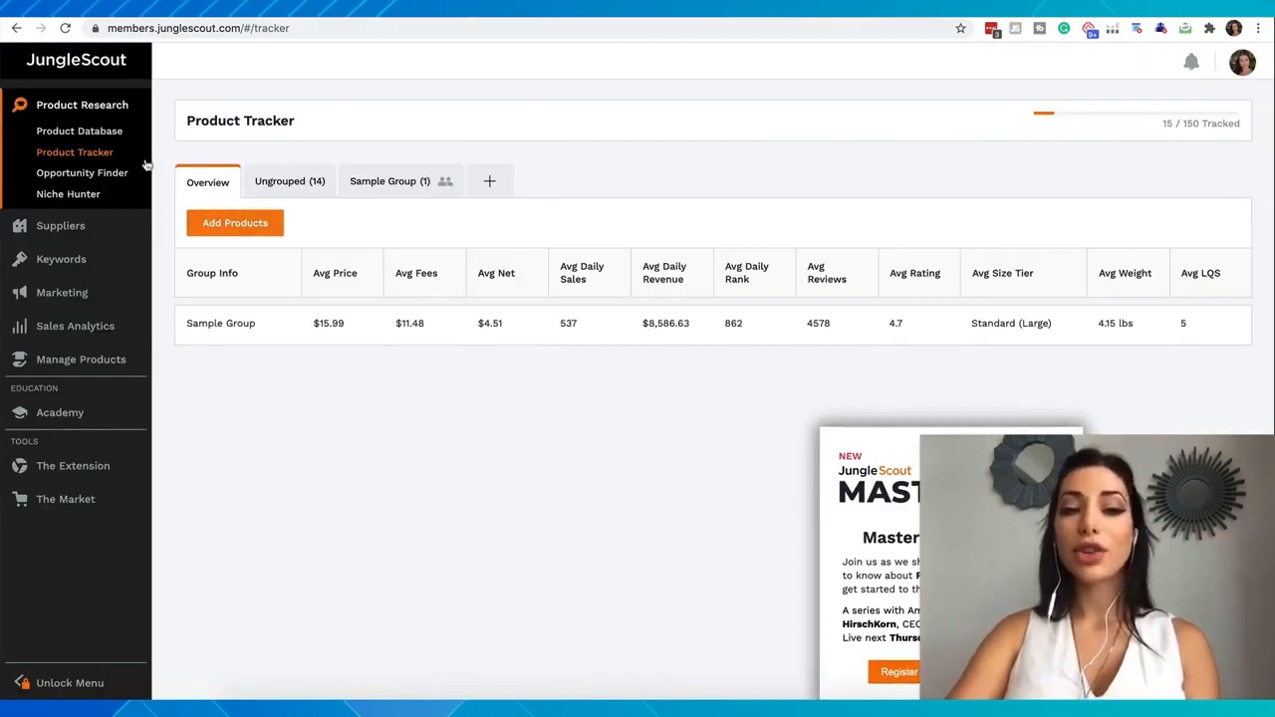
Open the Product Database and select all categories except Watches, Video Games, Software, Music, Movies & TV and Kindle Store
left_click(89, 135)
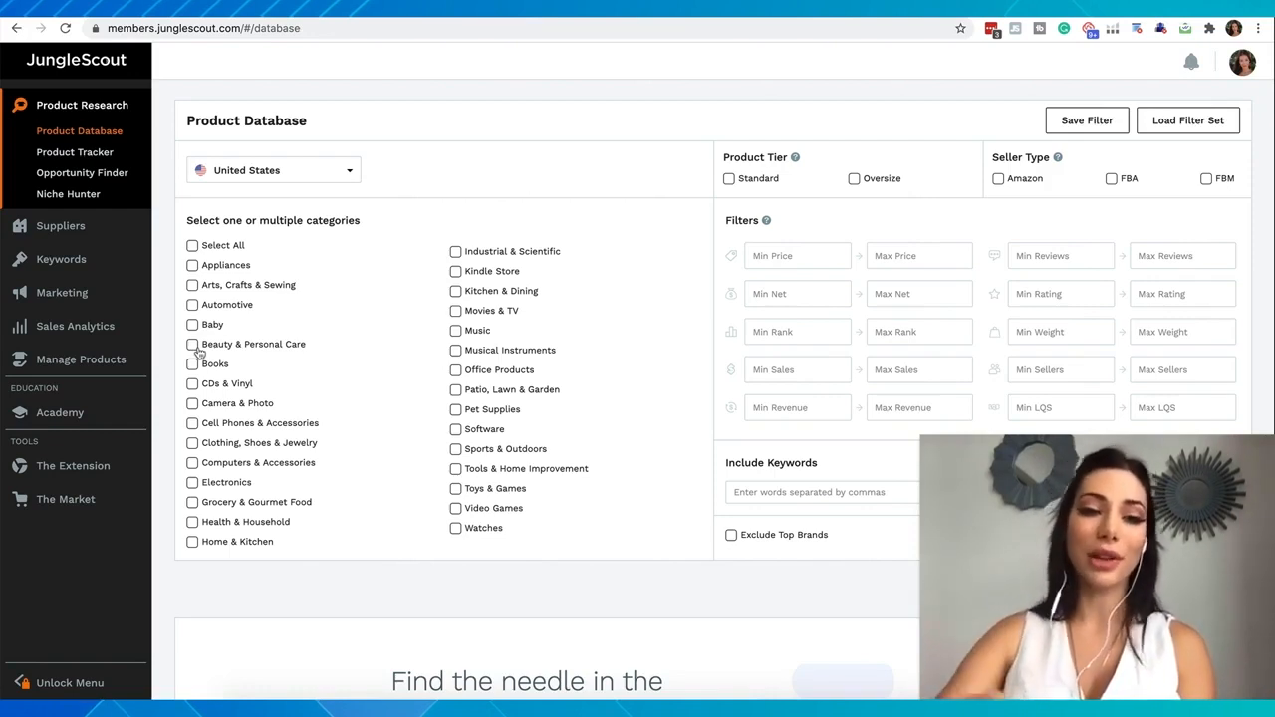
left_click(193, 247)
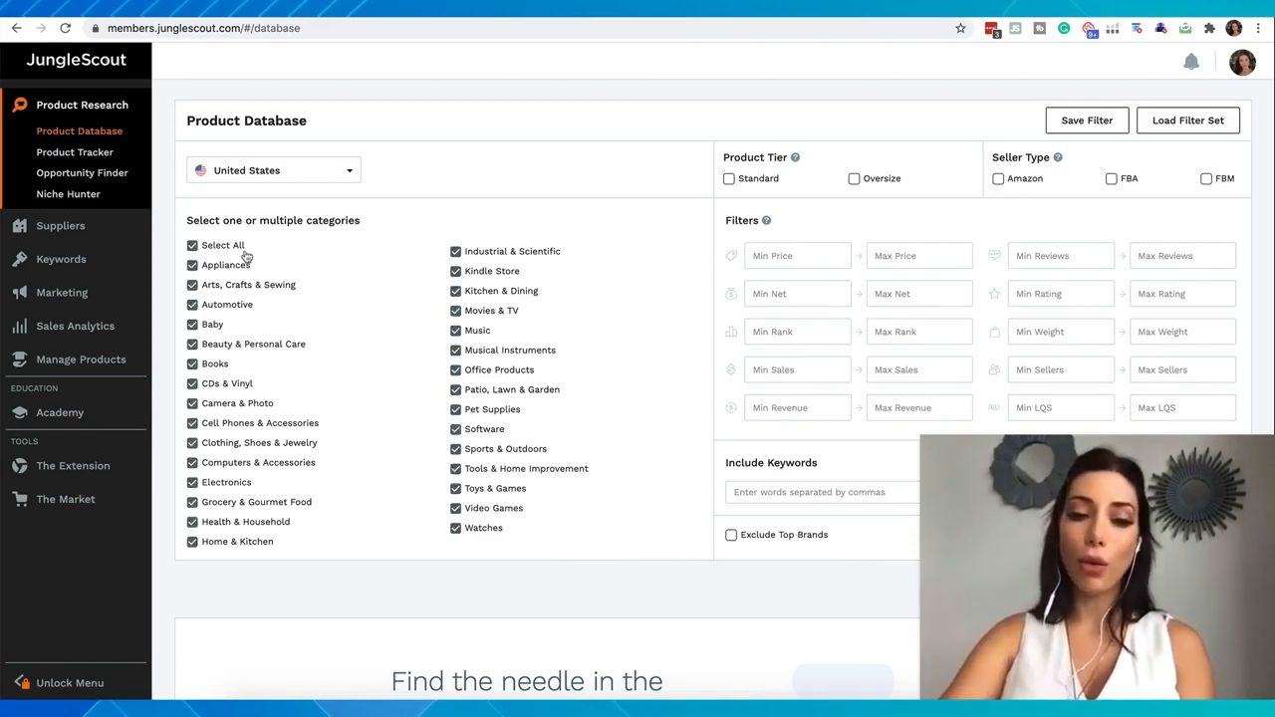
left_click(457, 529)
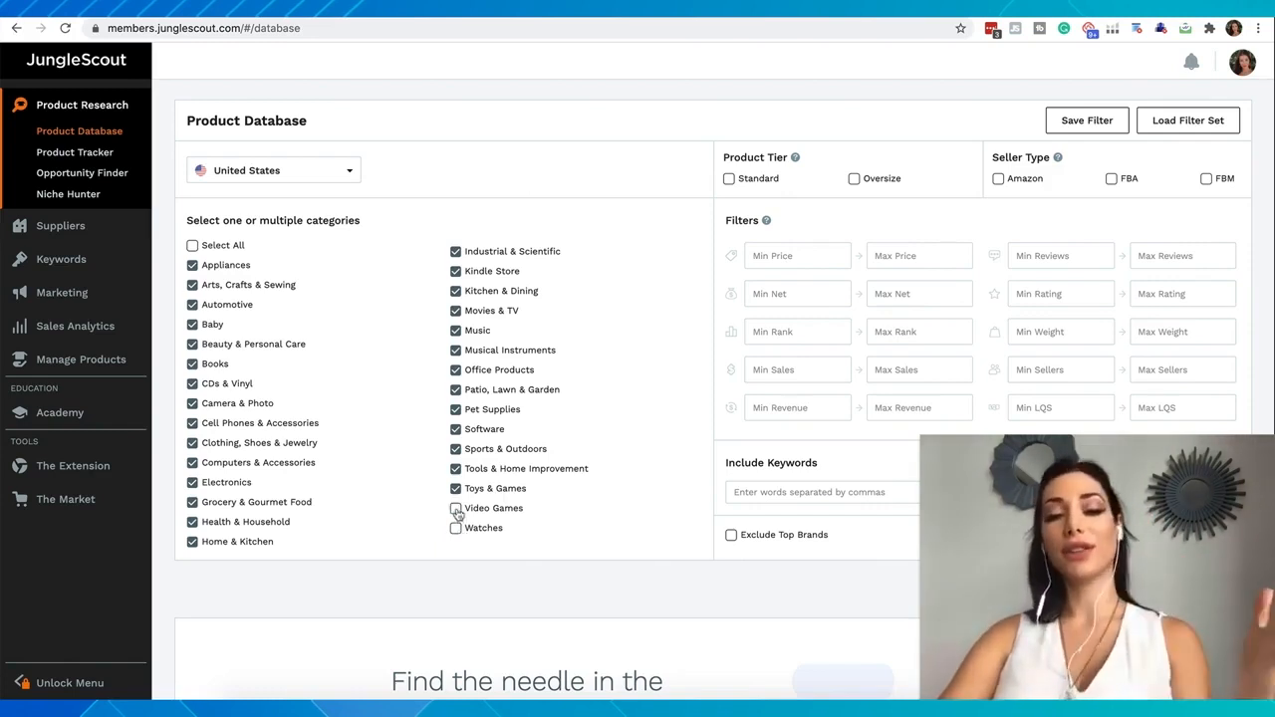
left_click(456, 509)
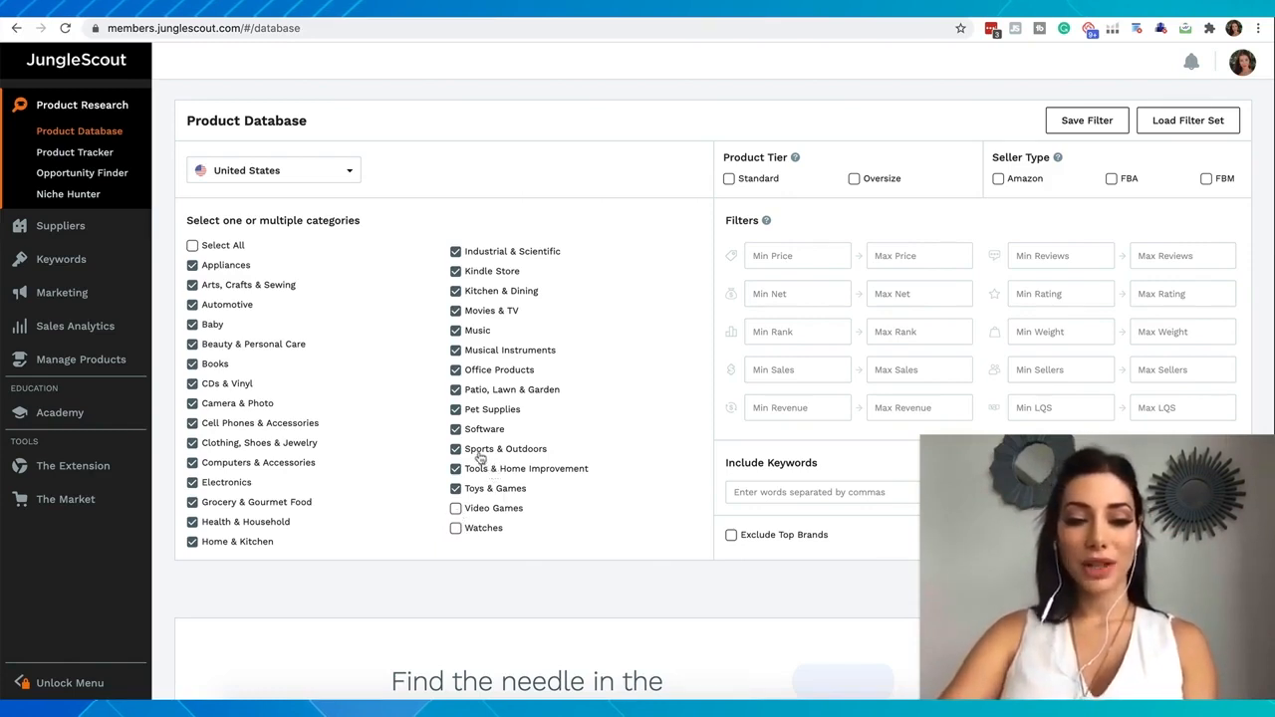
left_click(458, 430)
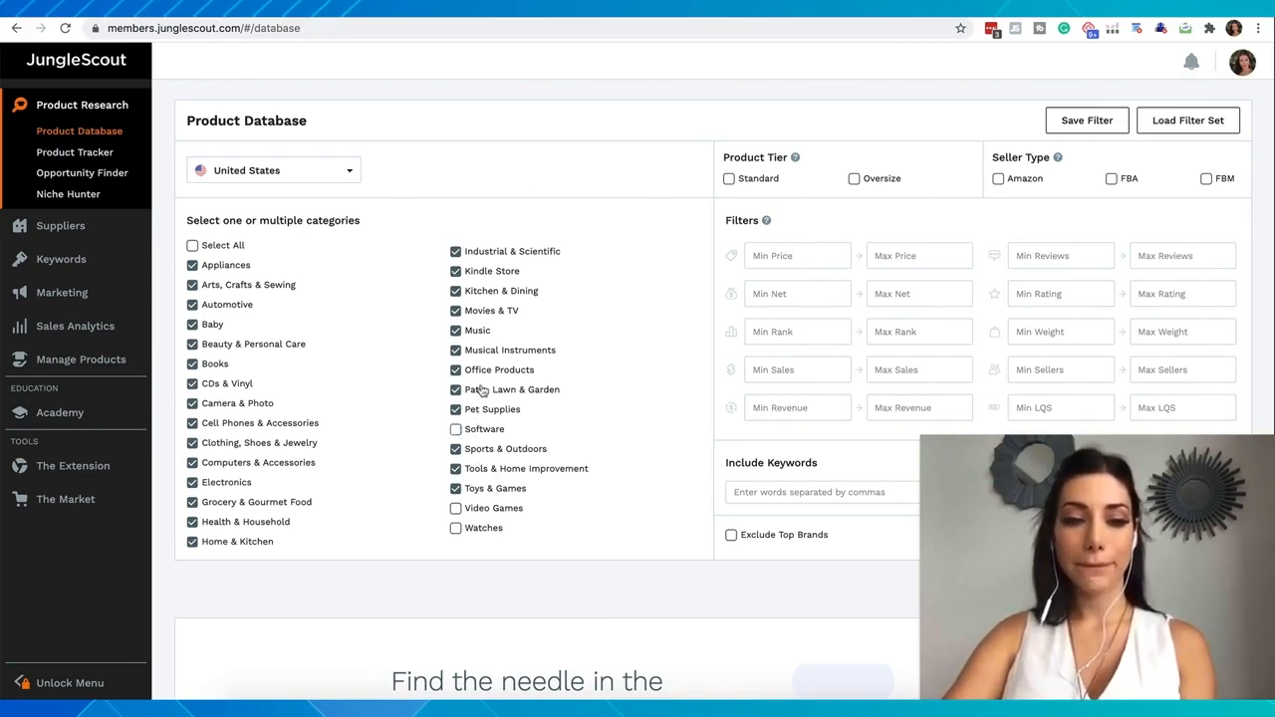
left_click(457, 332)
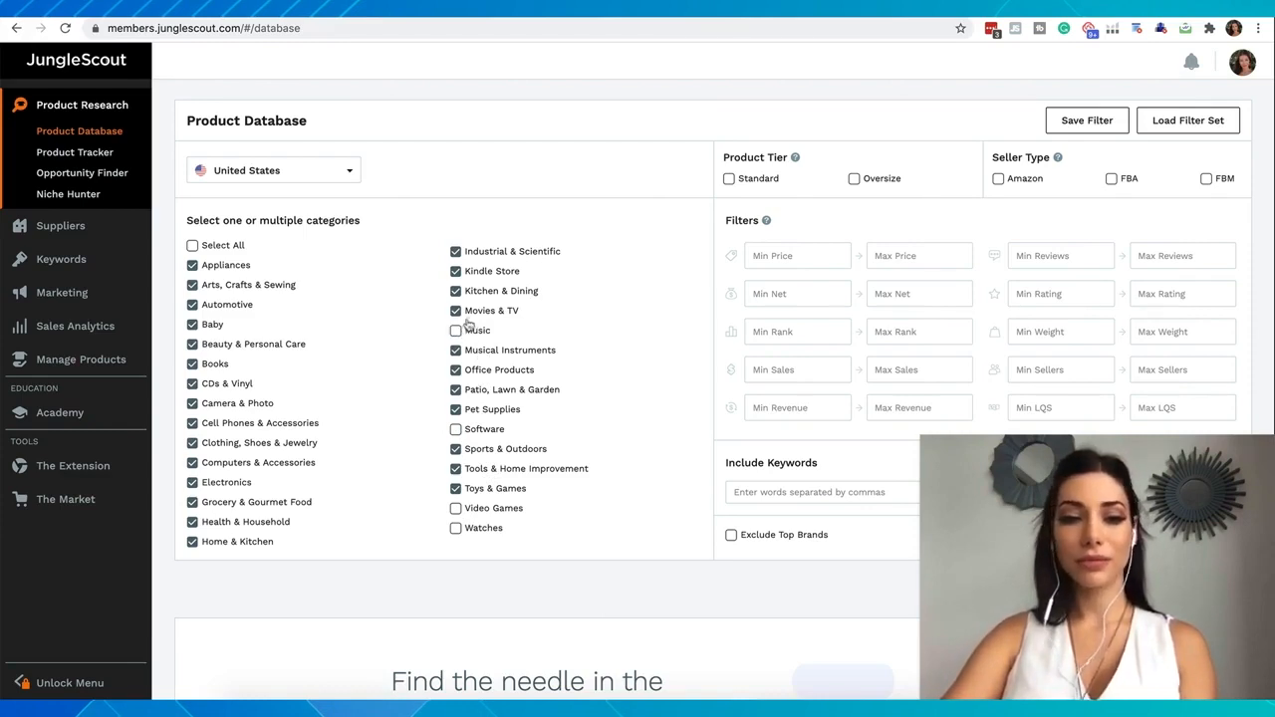
left_click(456, 312)
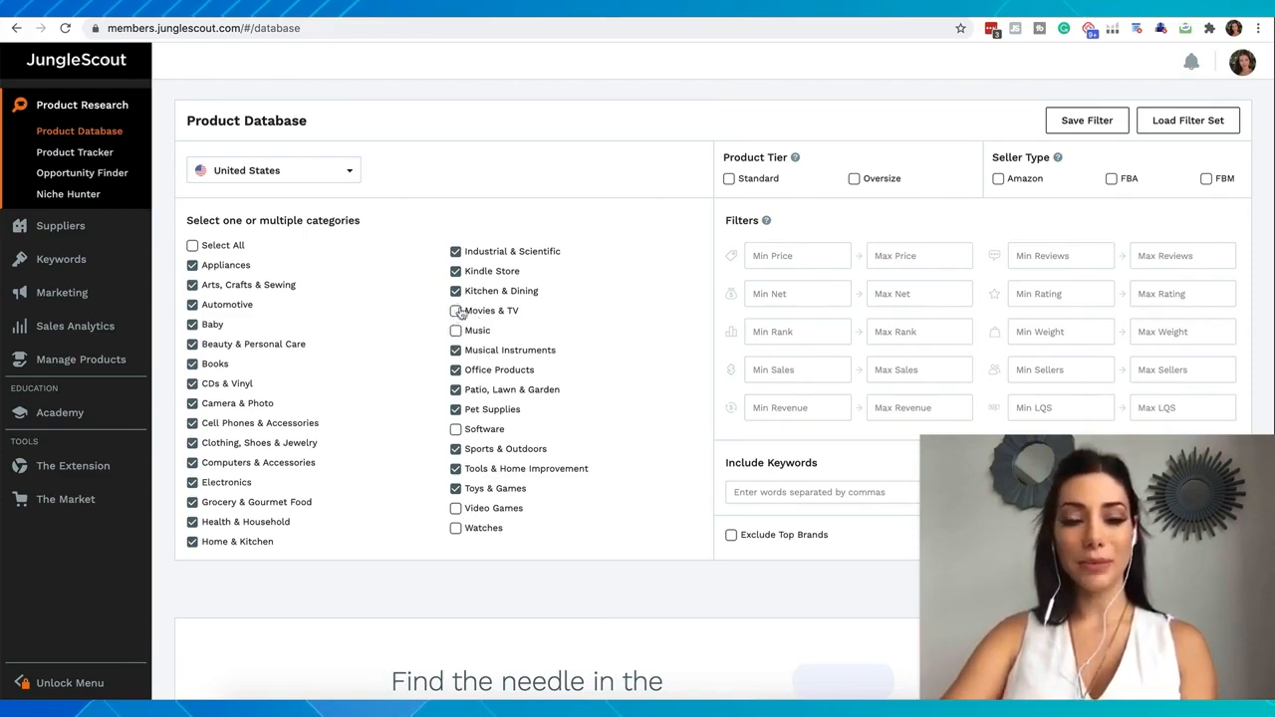
left_click(456, 274)
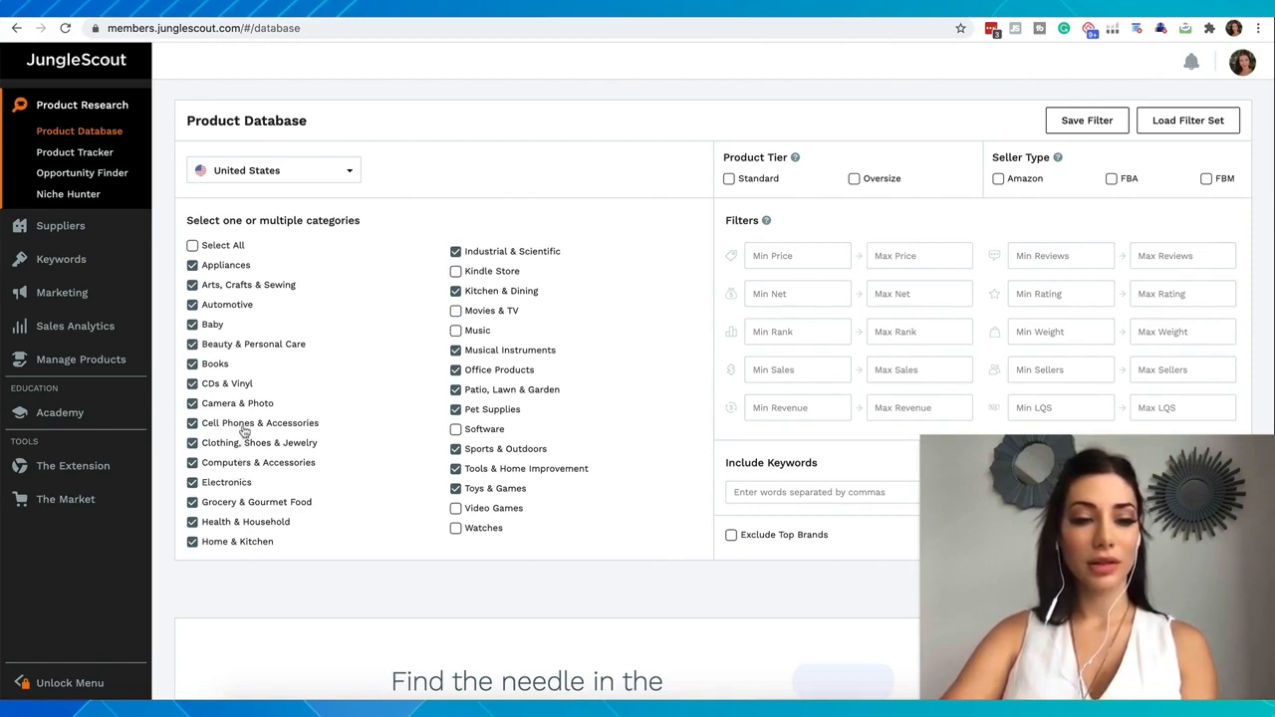
Deselect Camera & Photo, CDs & Vinyl, Books and the other remaining categories, leaving only Arts, Crafts & Sewing selected
left_click(193, 463)
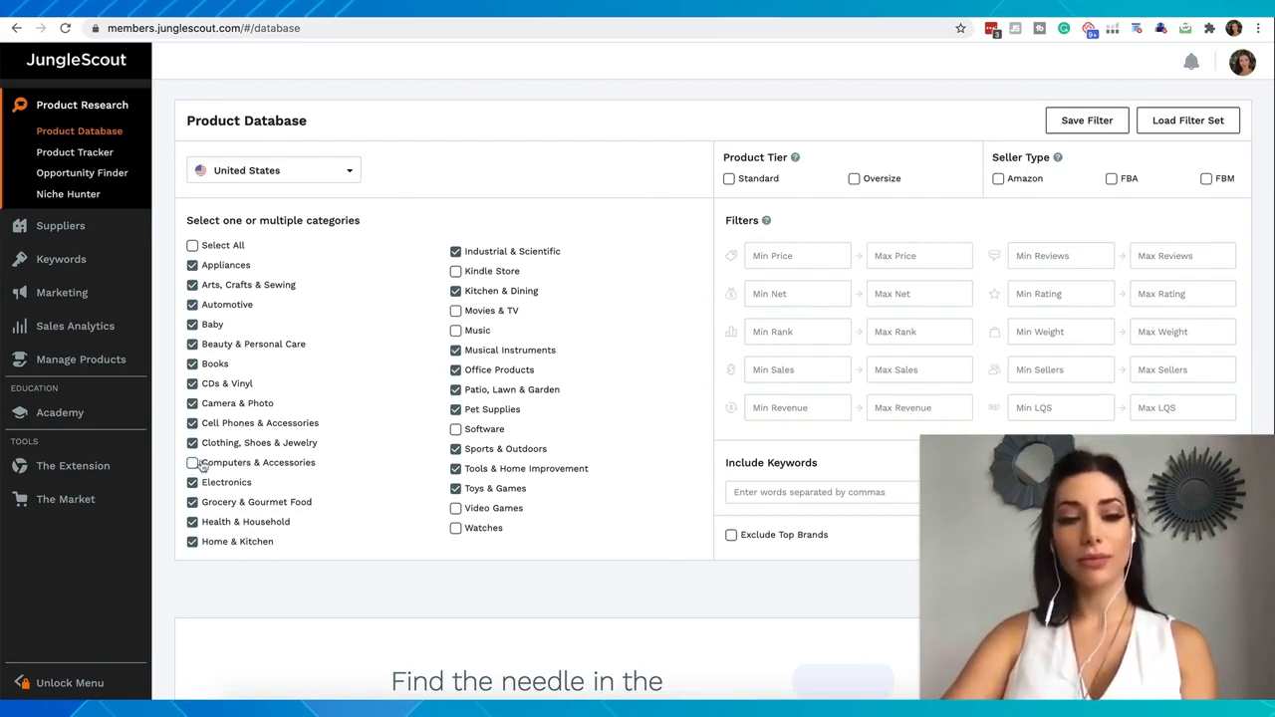
left_click(193, 463)
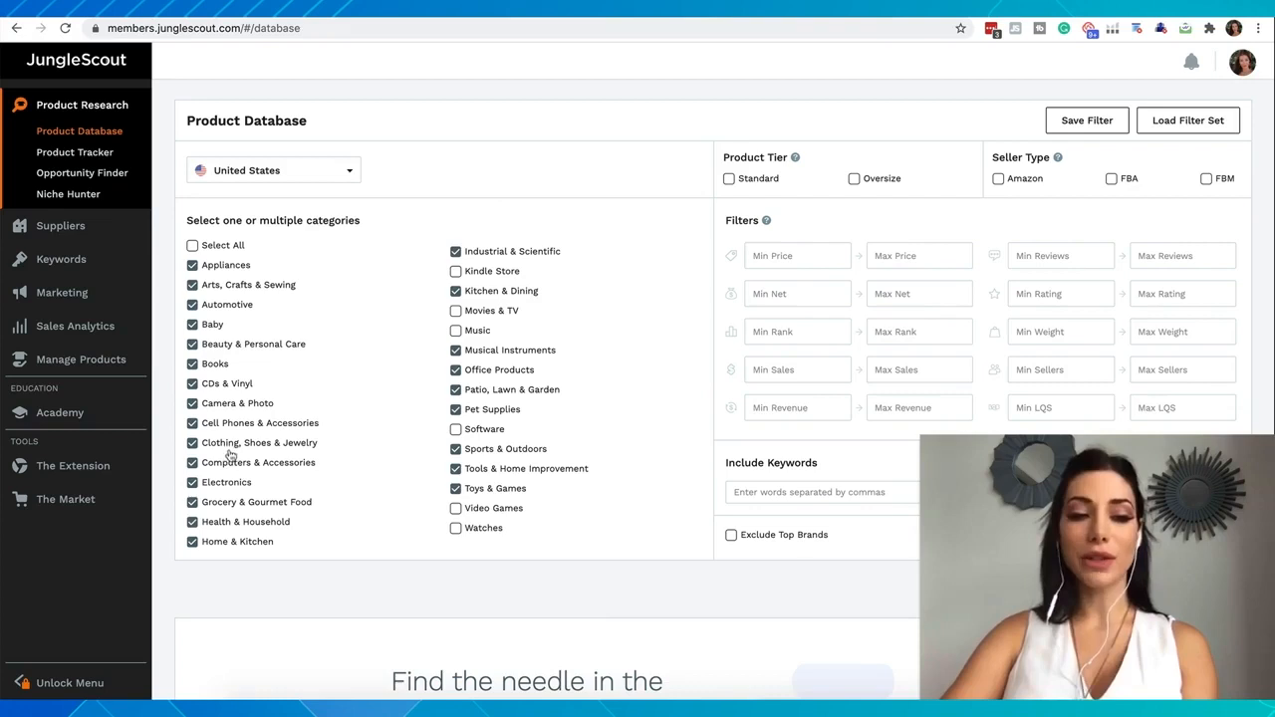
left_click(194, 404)
left_click(192, 385)
left_click(193, 365)
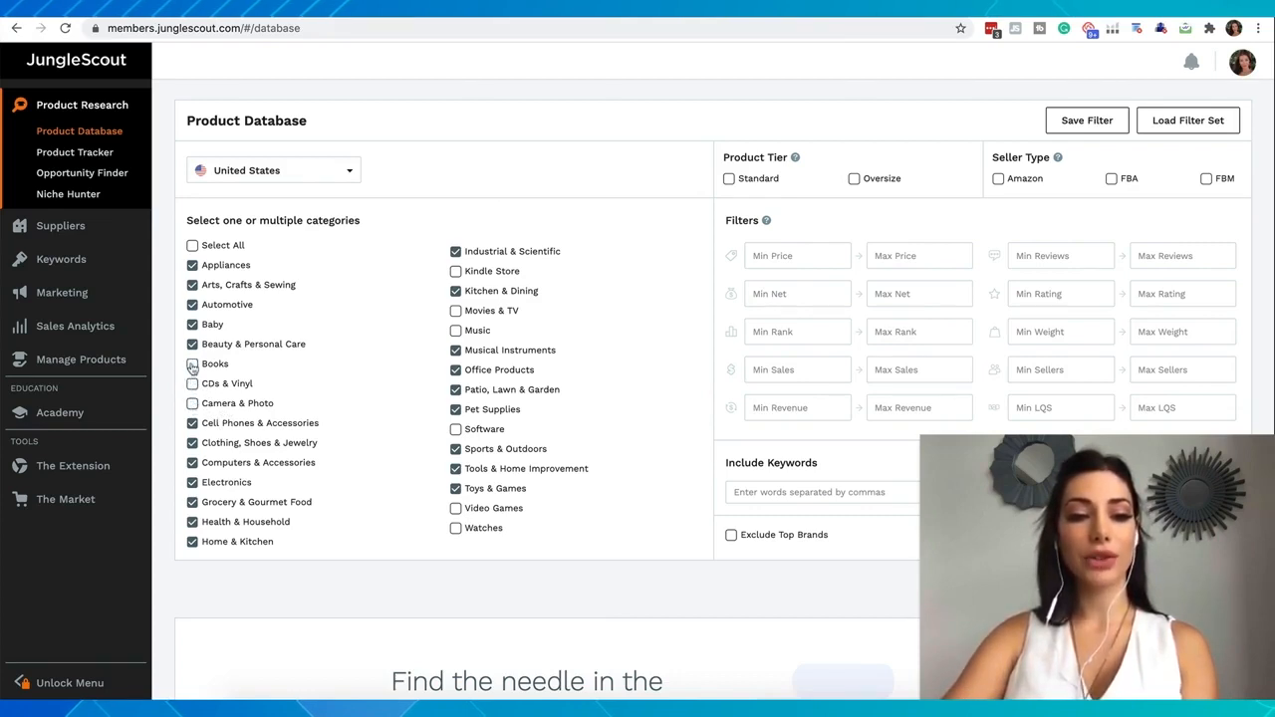
left_click(192, 266)
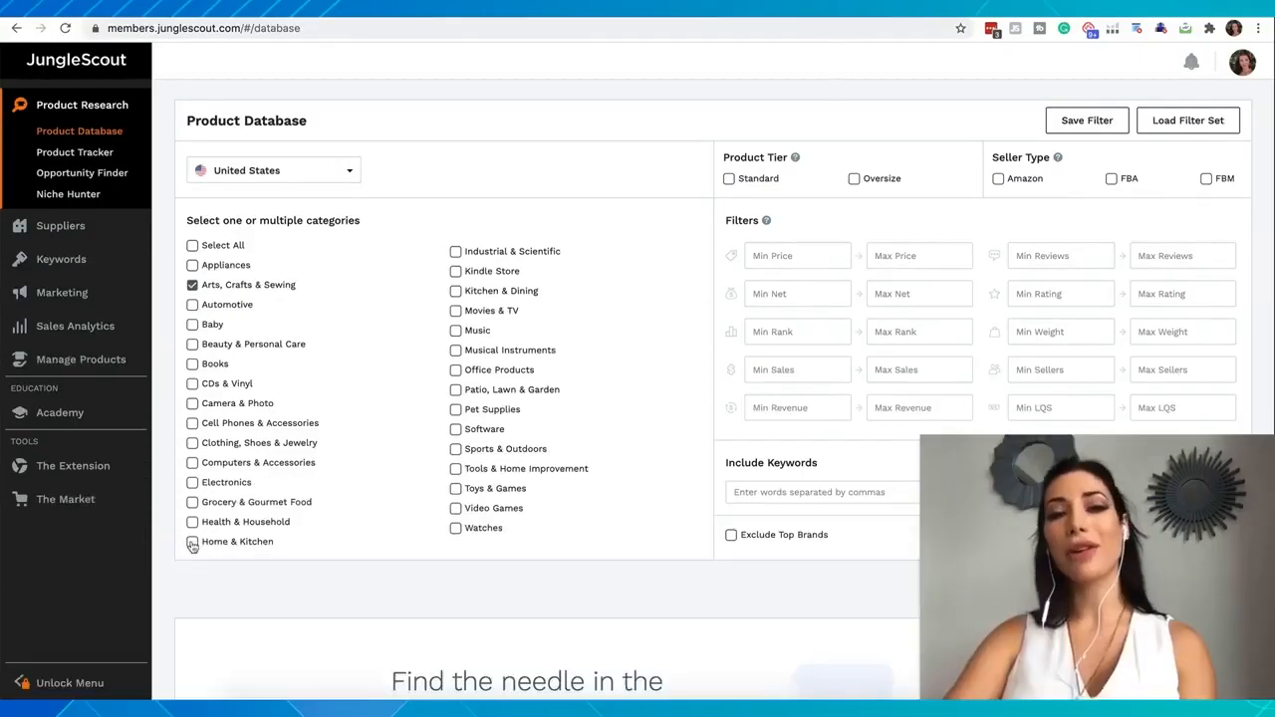
left_click(193, 543)
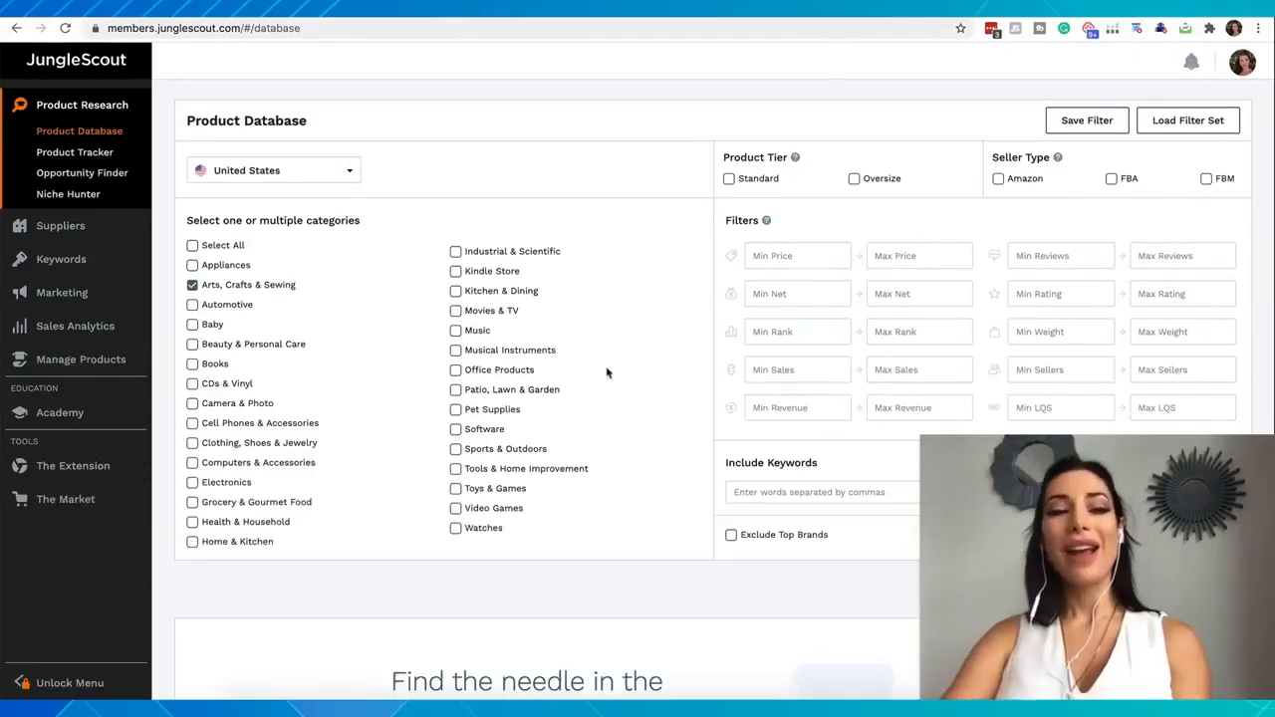
Keep the United States marketplace and limit the search to the Standard product tier with Amazon and FBA sellers
left_click(341, 176)
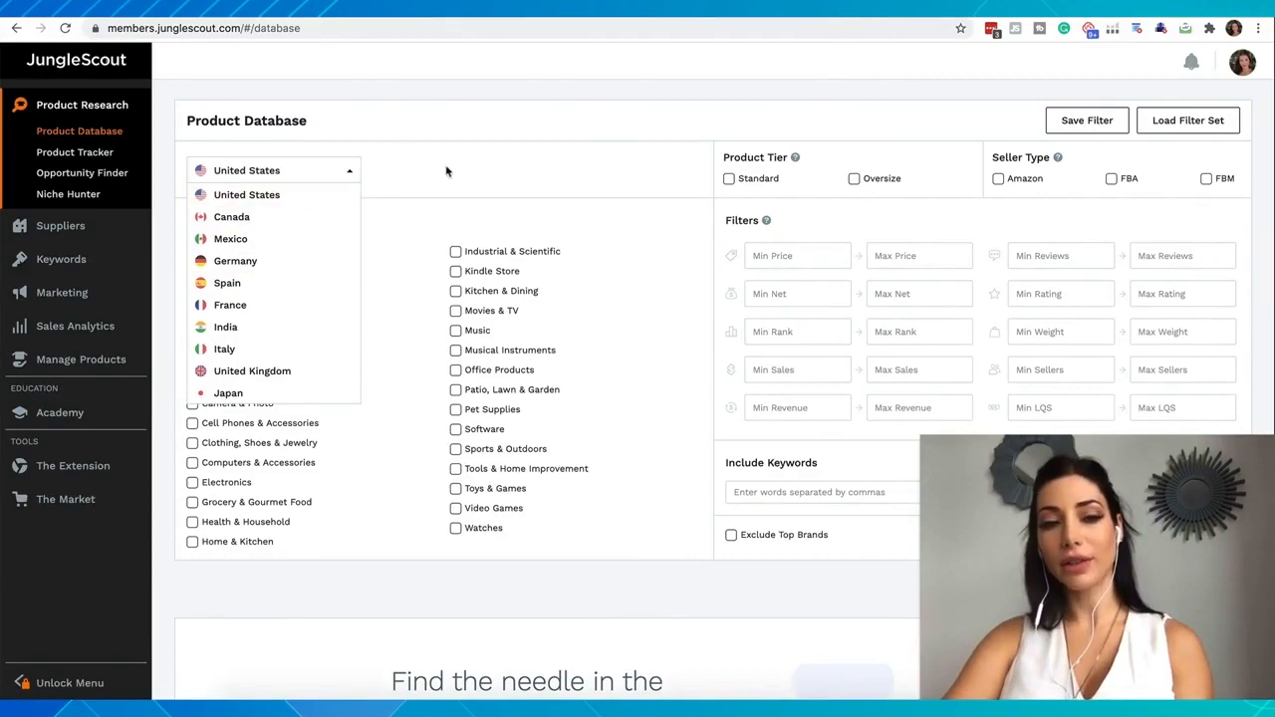
left_click(473, 177)
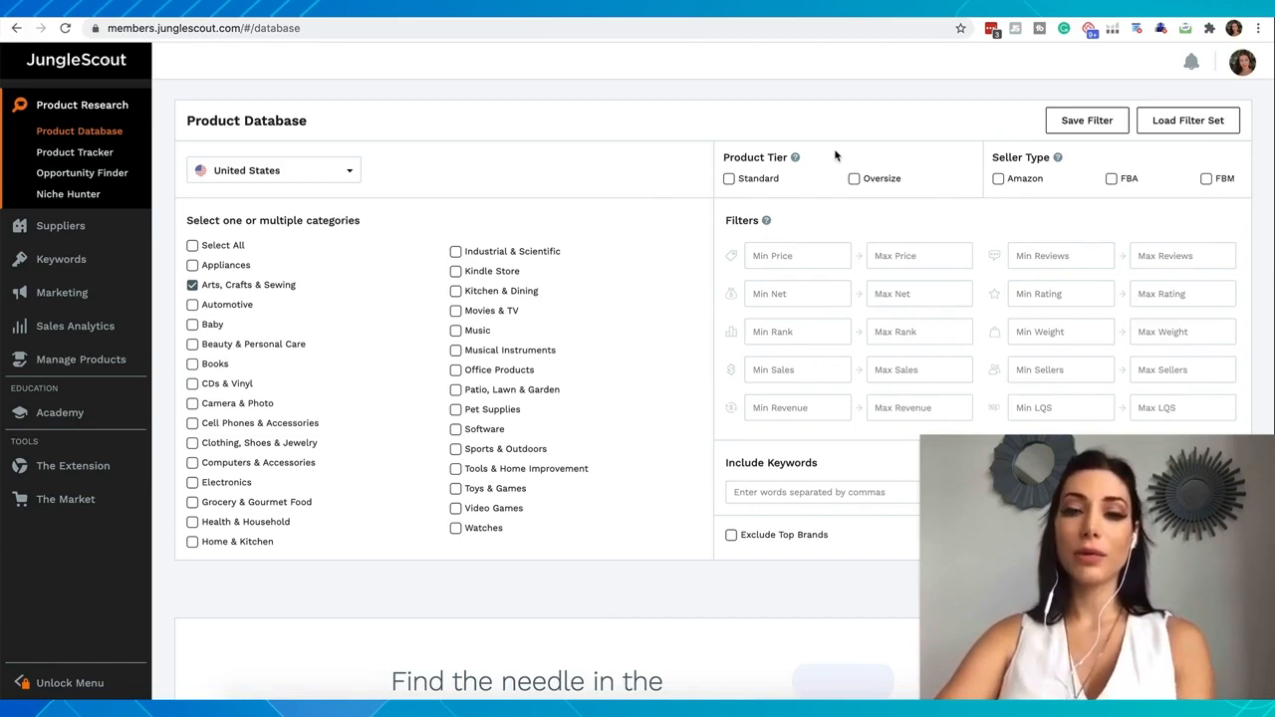
left_click(729, 179)
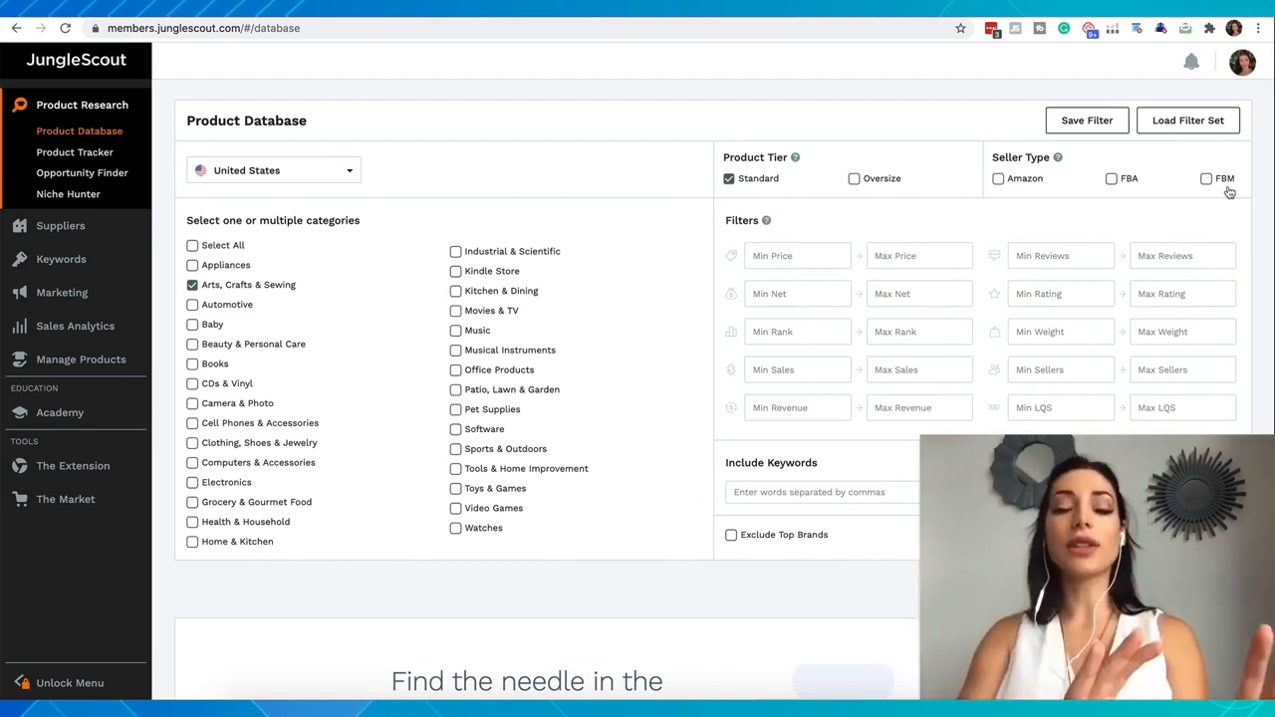
left_click(998, 180)
left_click(1111, 178)
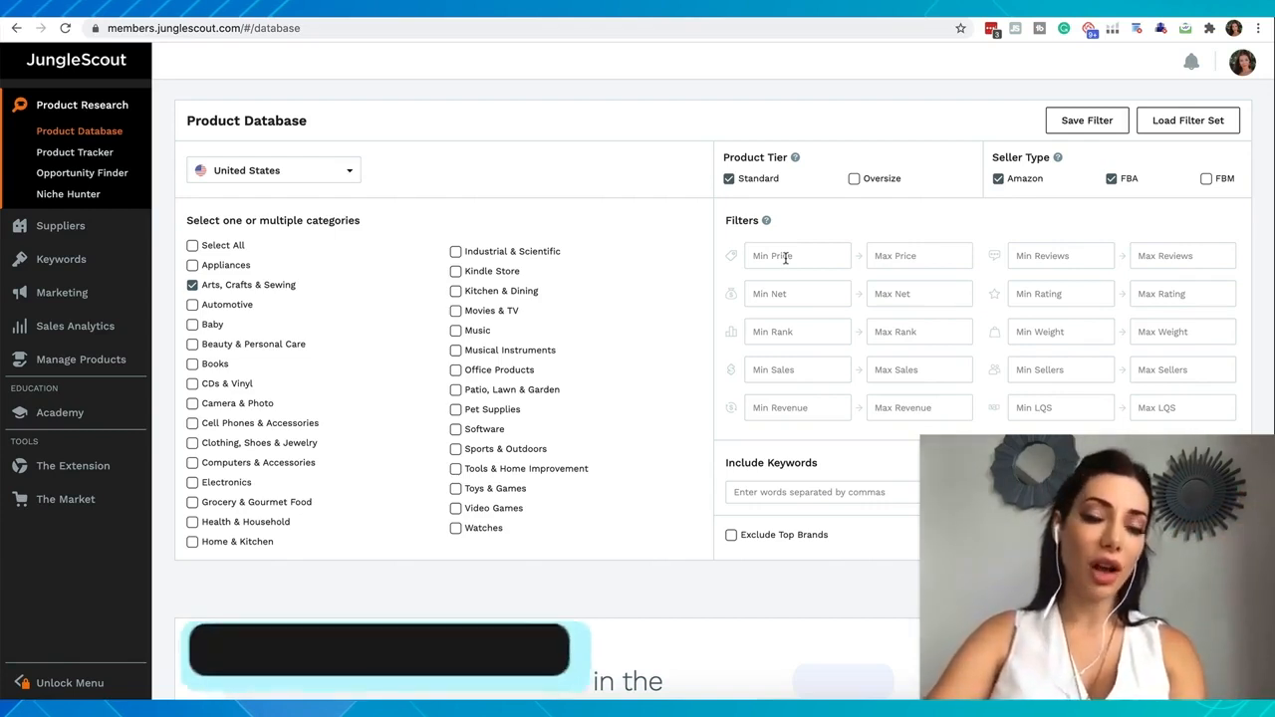
Set the price filter to a minimum of 15 and a maximum of 70
left_click(786, 258)
type("15")
left_click(906, 263)
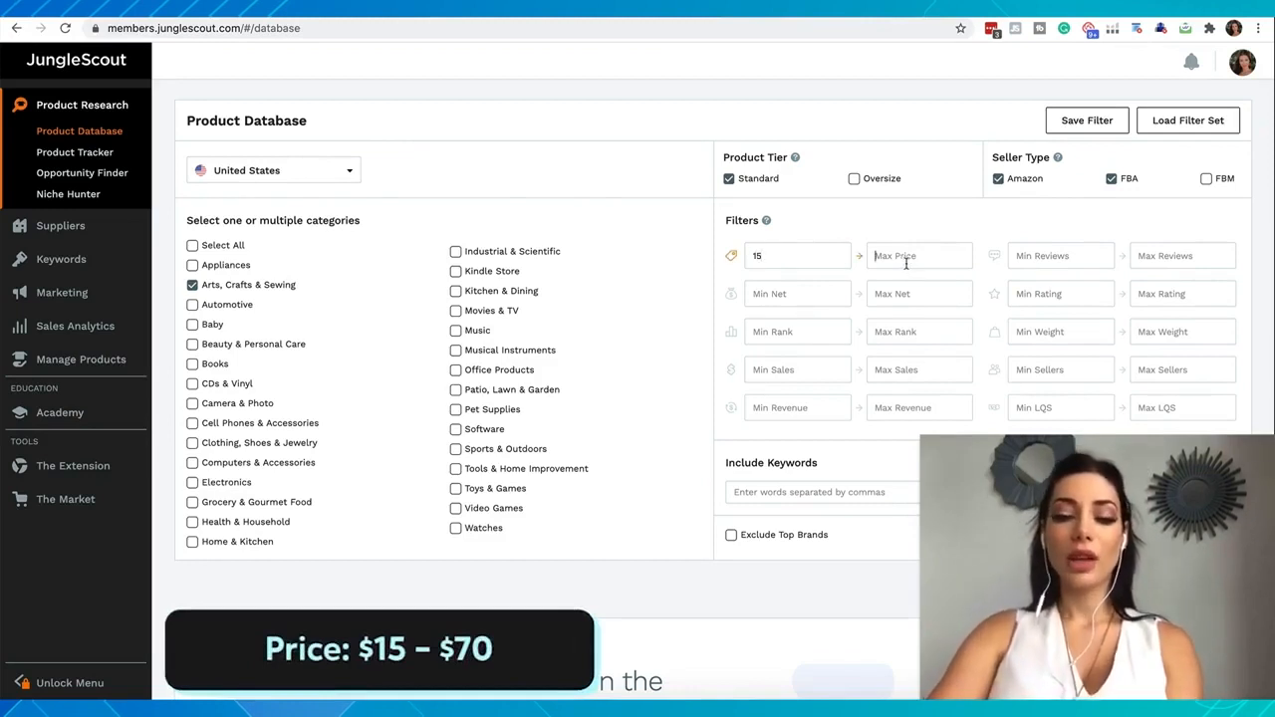
type("70")
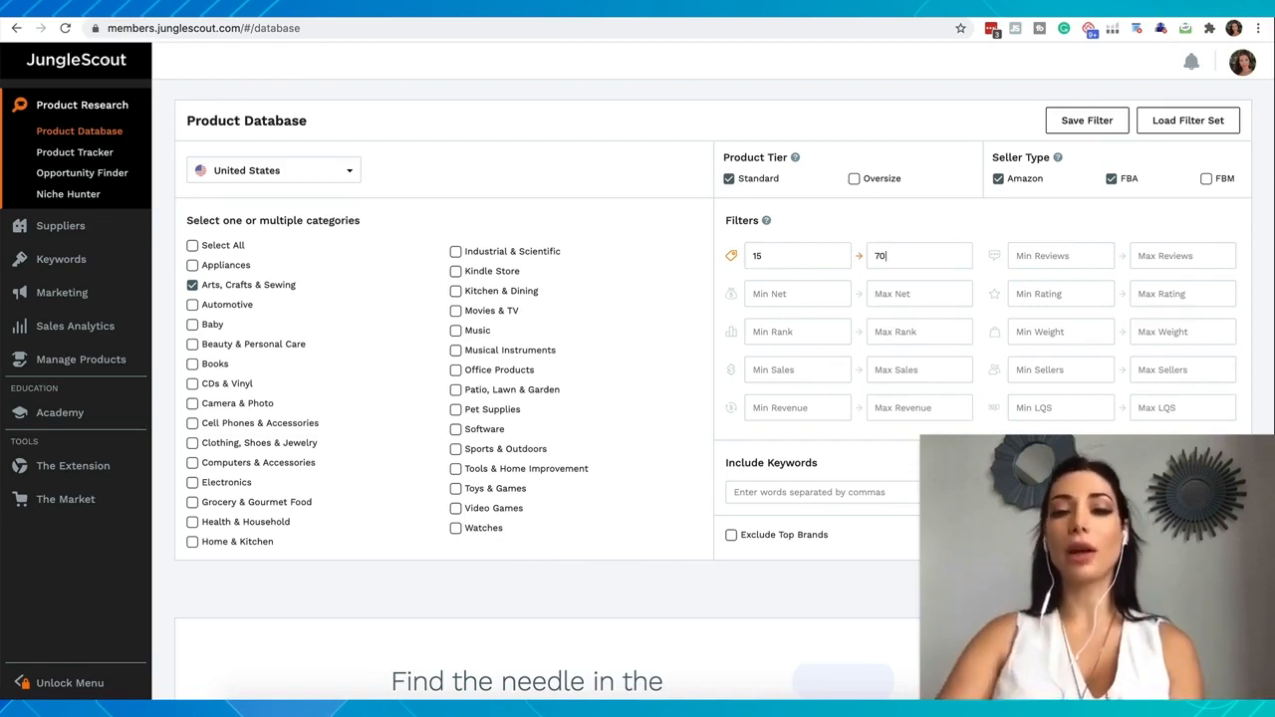
key("Tab")
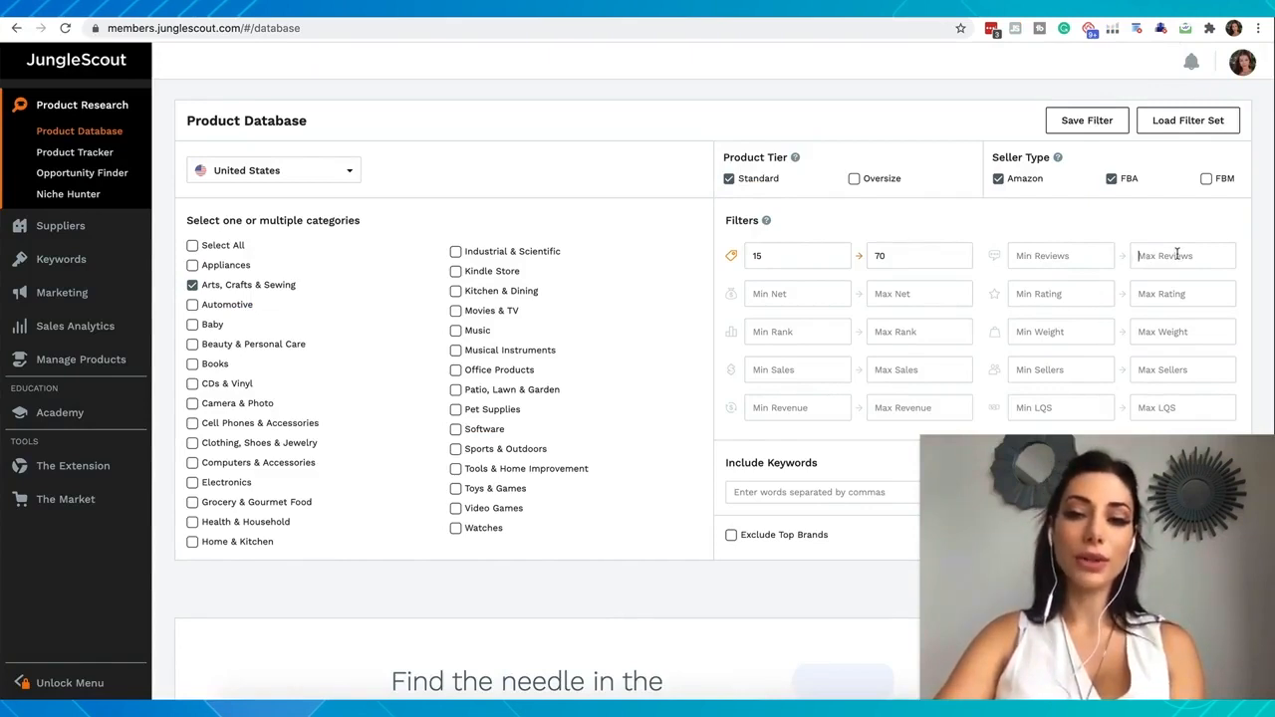
Set the maximum number of reviews to 500 and the minimum sales to 300
type("50")
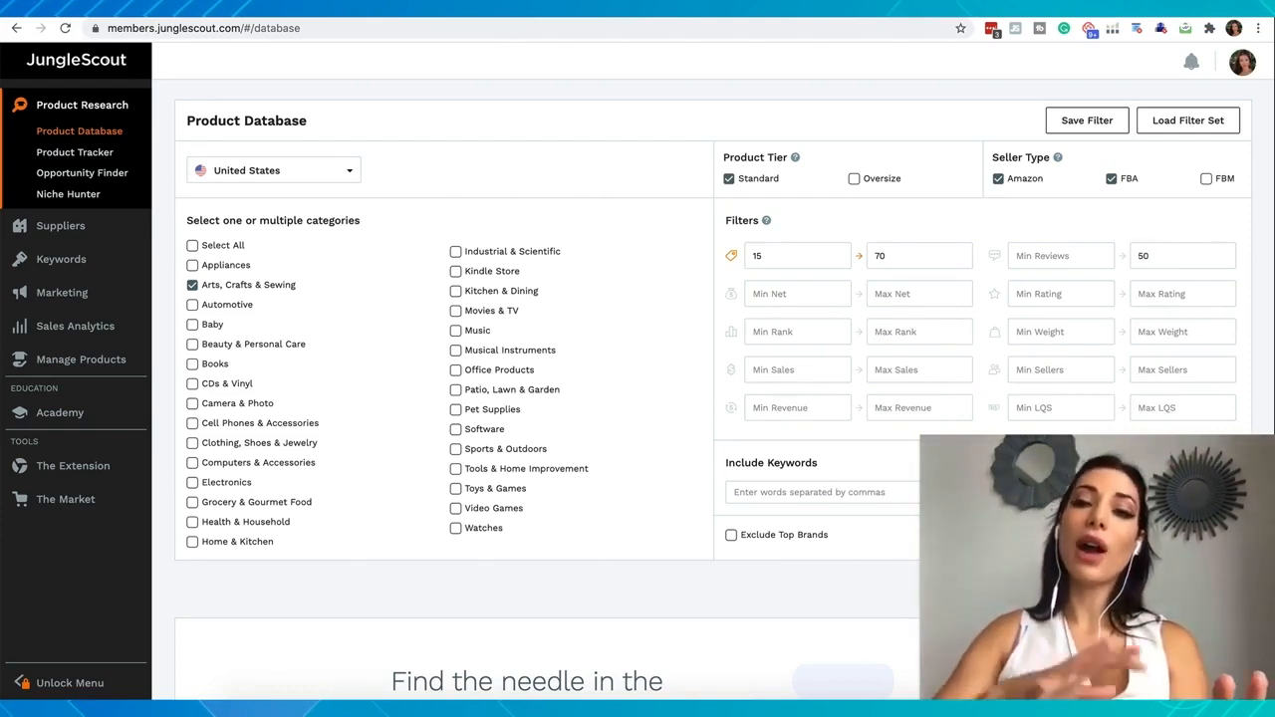
type("0")
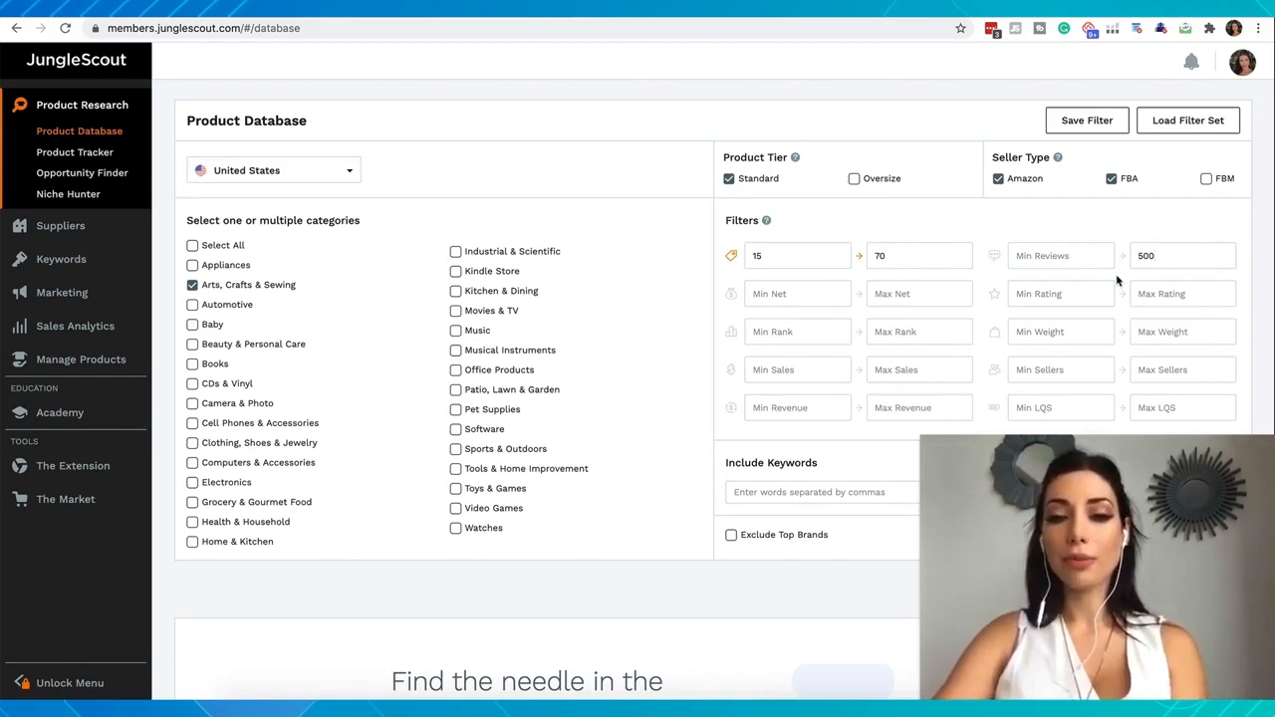
left_click(814, 368)
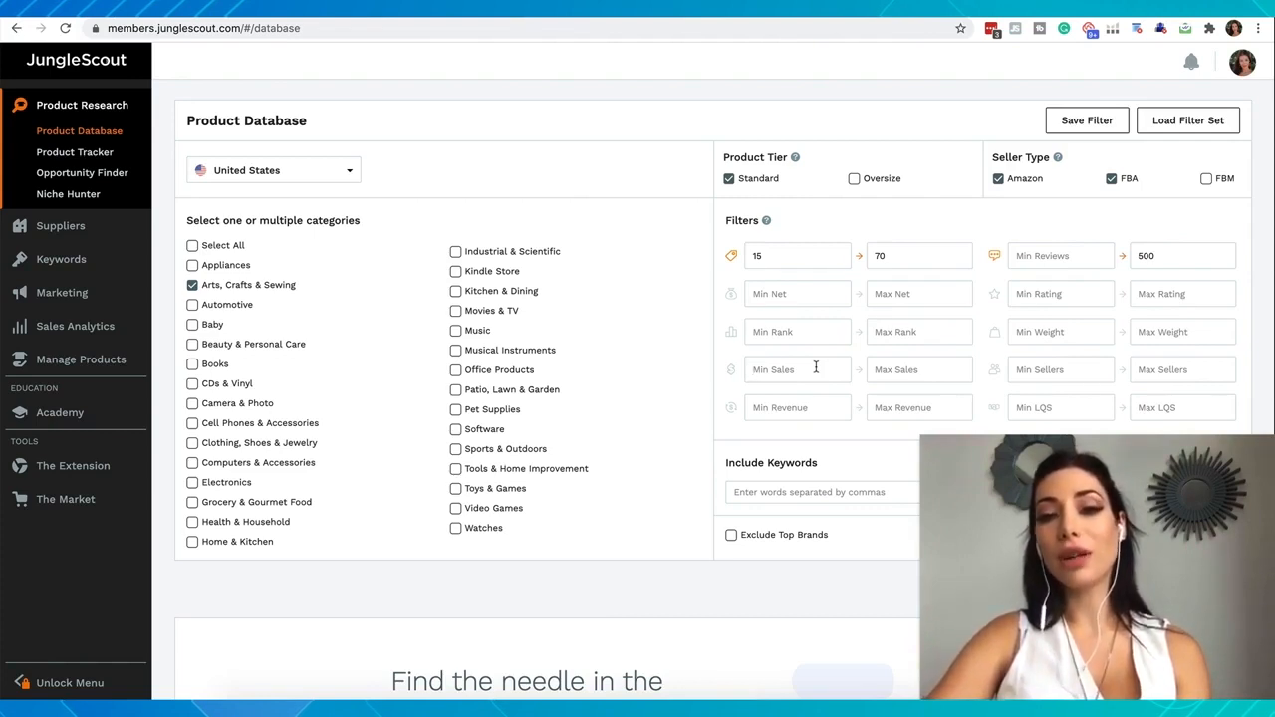
type("300")
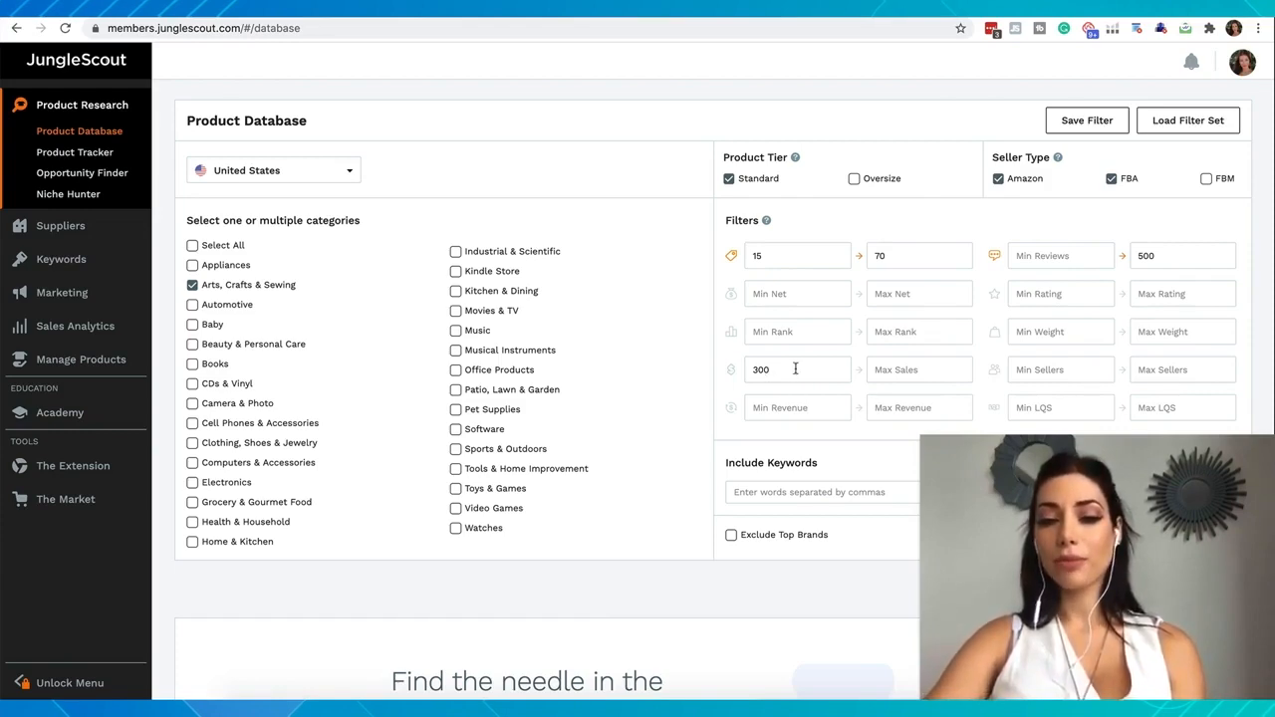
Try a maximum weight of 2.5 in the filters and clear it again, keeping the minimum sales at 300
scroll(795, 369, "down", 1)
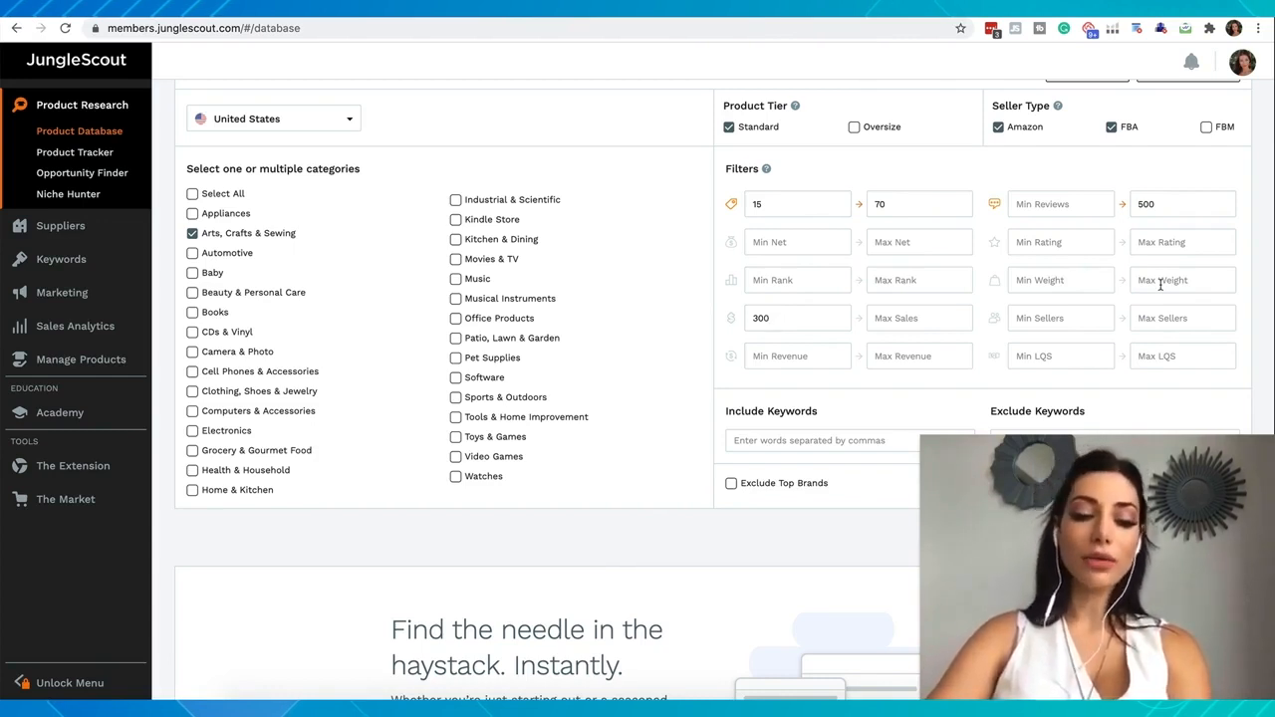
type("2.5")
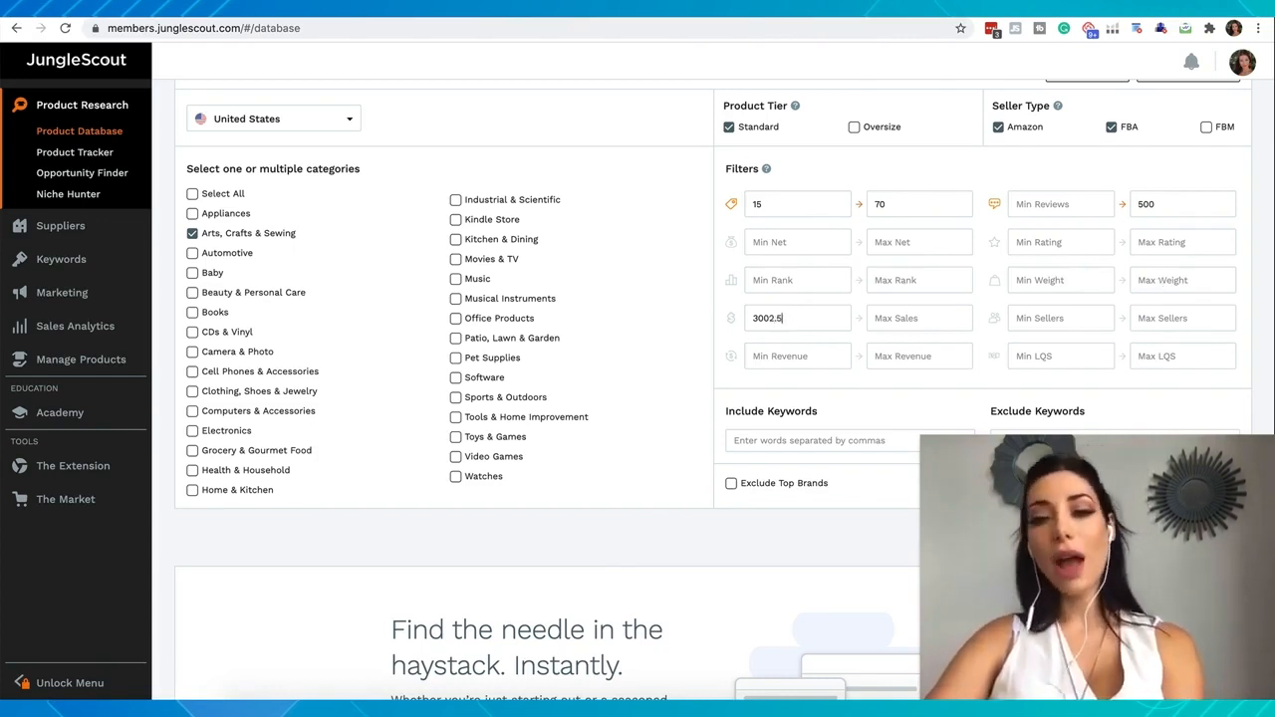
key("BackSpace")
key("BackSpace")
key("BackSpace")
left_click(1180, 280)
type("2.5")
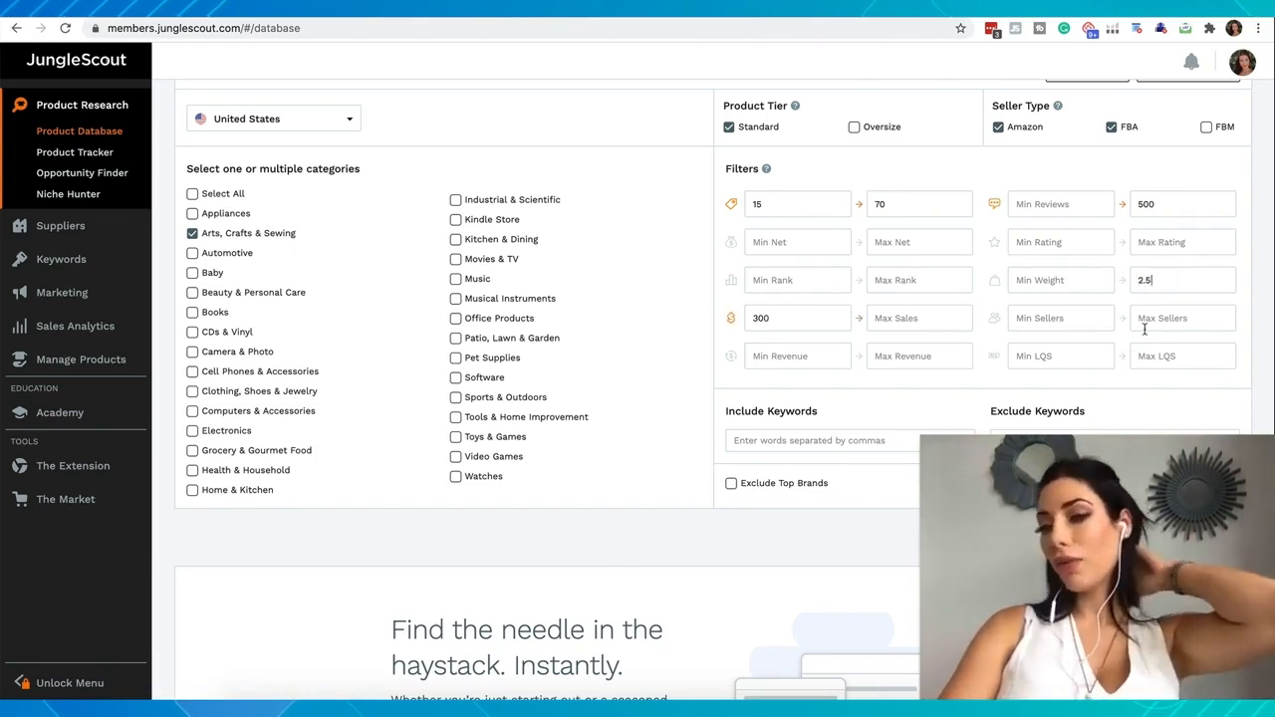
key("BackSpace")
key("BackSpace")
key("BackSpace")
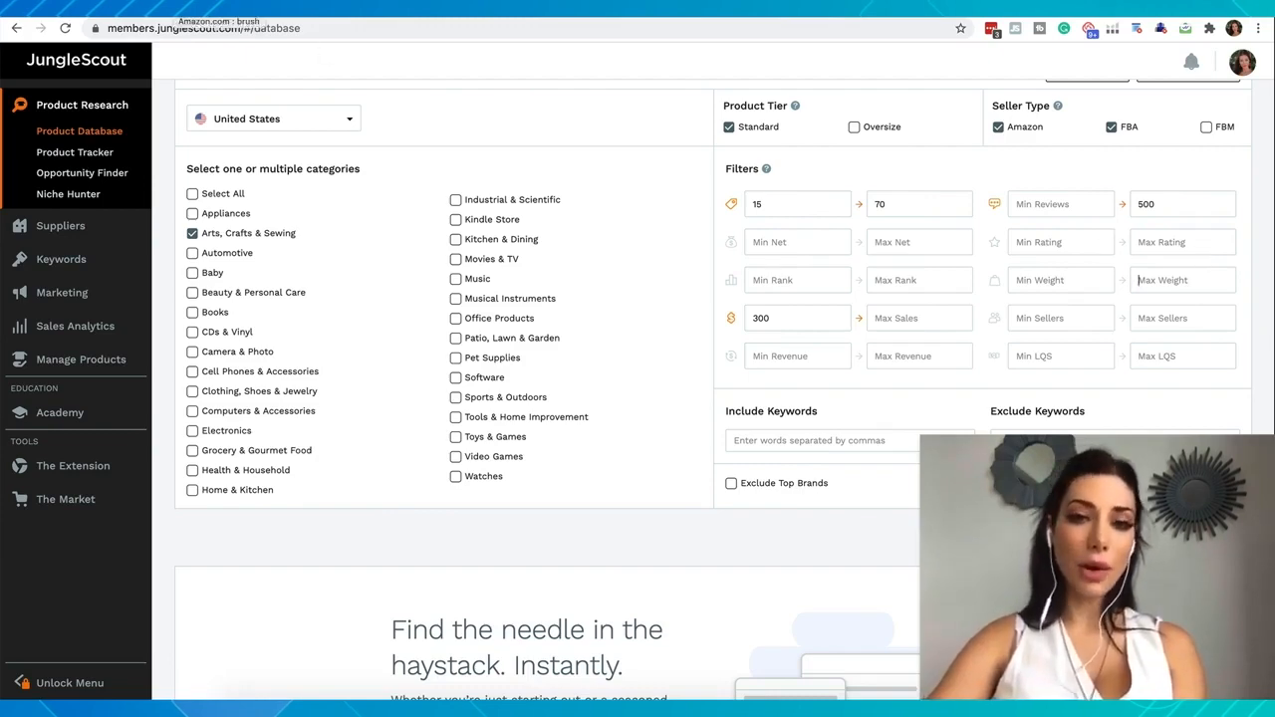
Switch to the Amazon search results for "brush" and examine the listings' star ratings, review counts and sales data
left_click(178, 8)
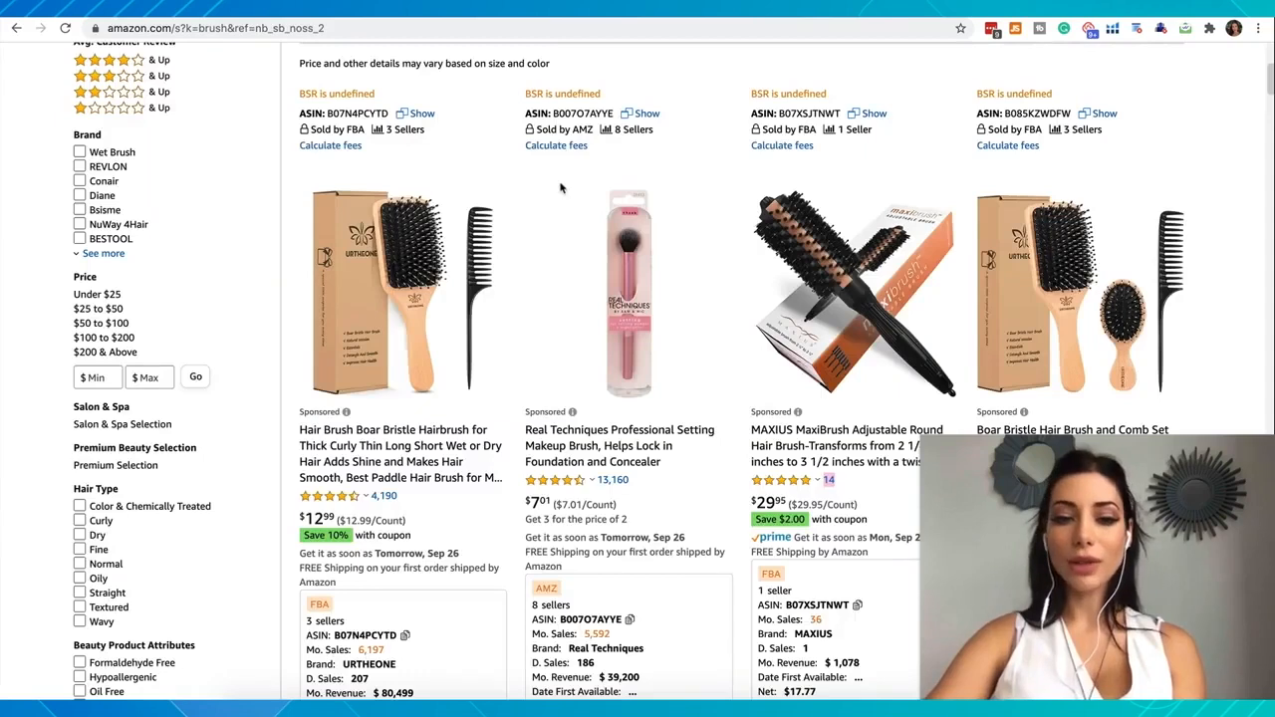
mouse_move(570, 488)
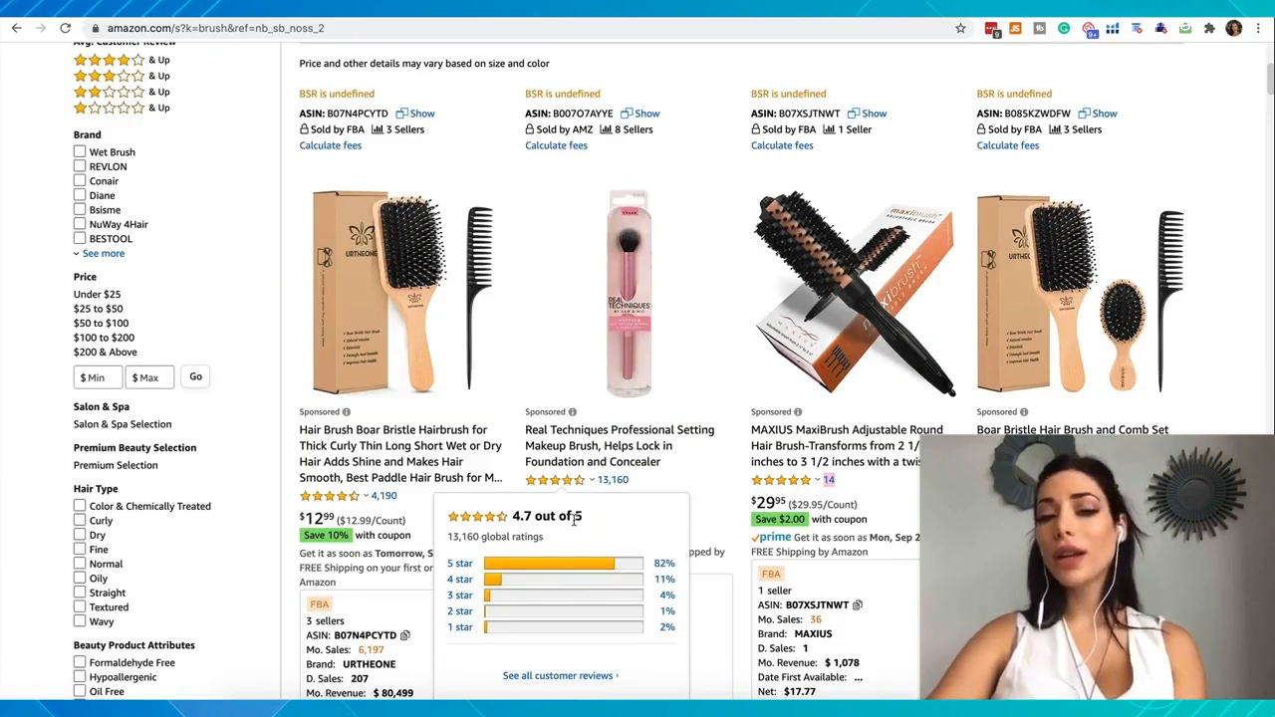
mouse_move(365, 497)
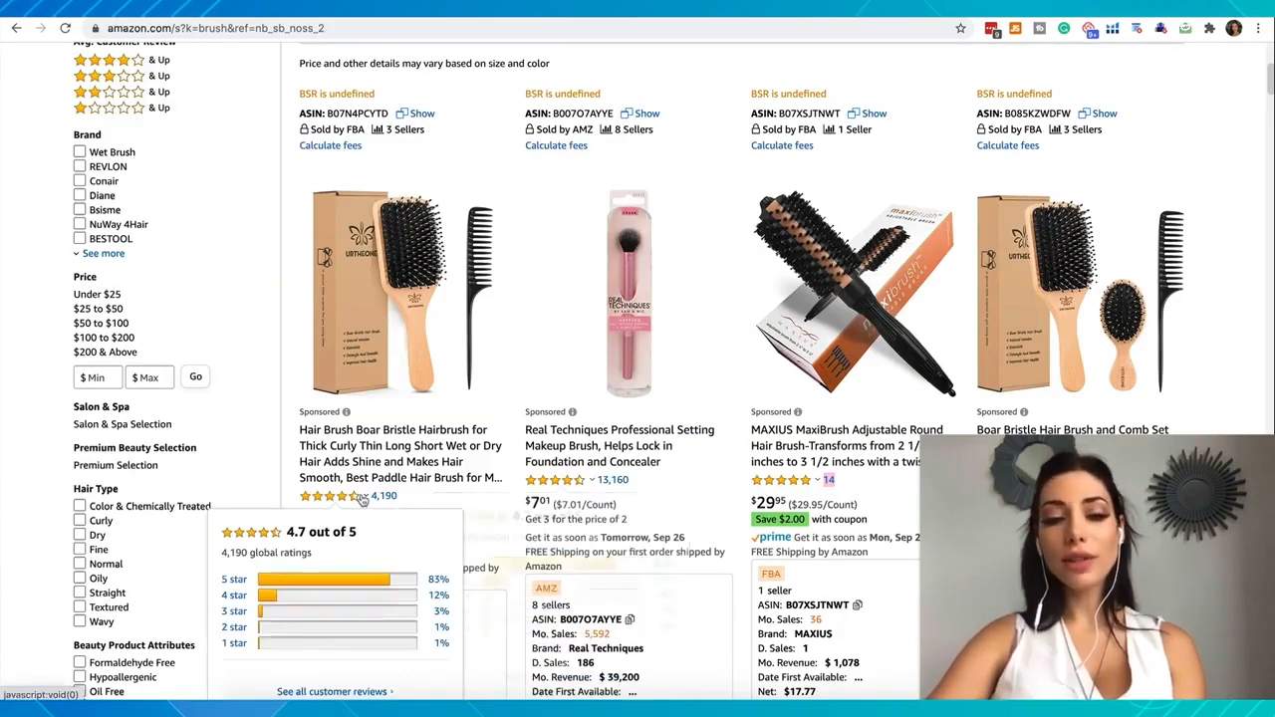
scroll(727, 449, "down", 2)
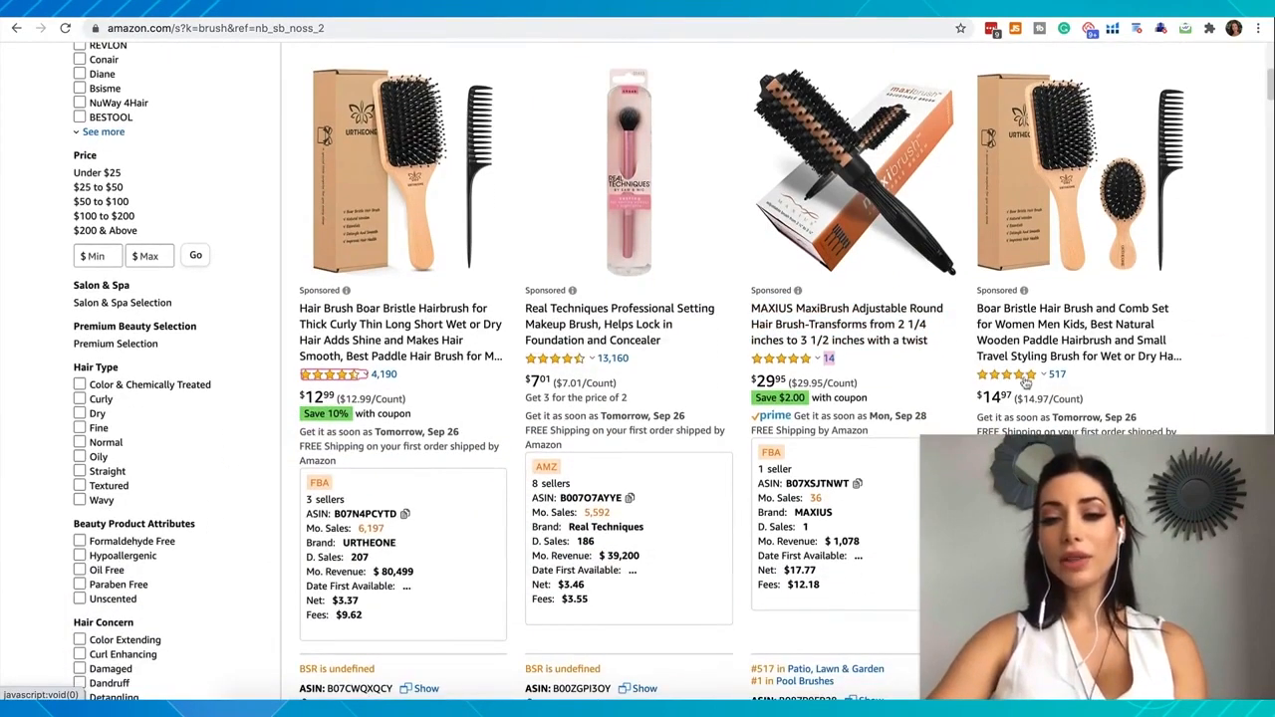
mouse_move(1024, 378)
scroll(785, 373, "down", 6)
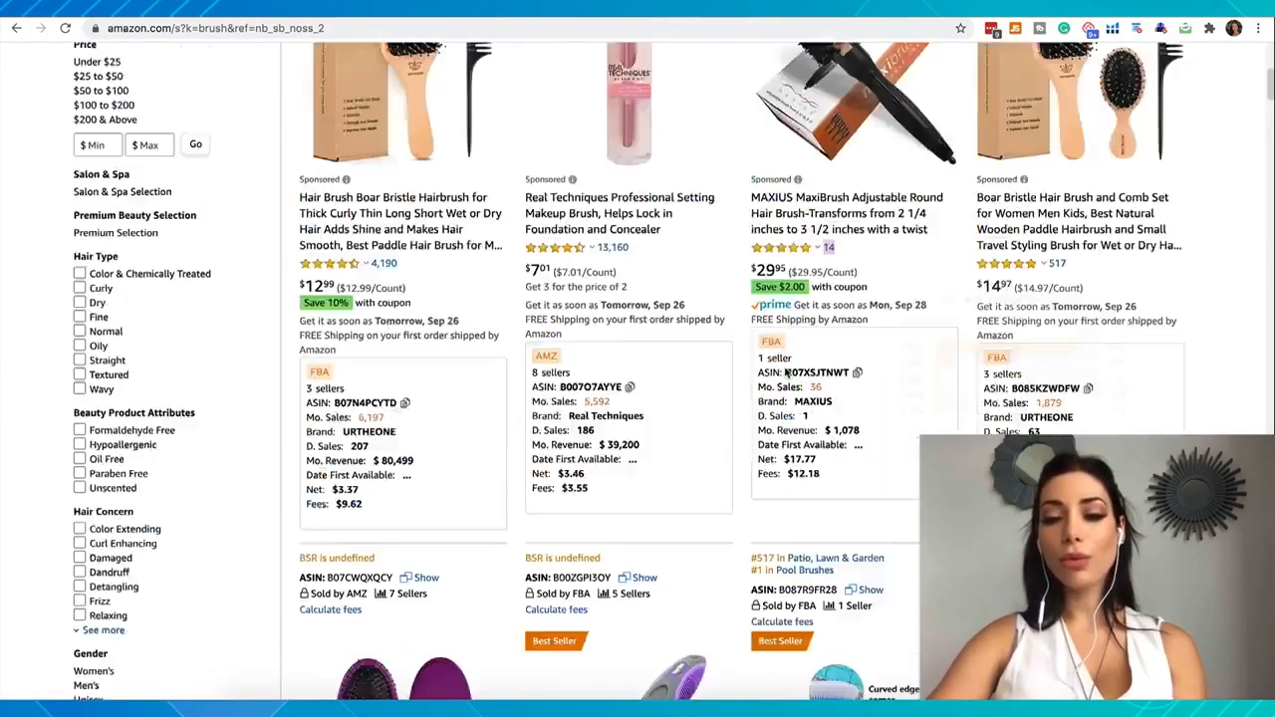
scroll(785, 371, "down", 1)
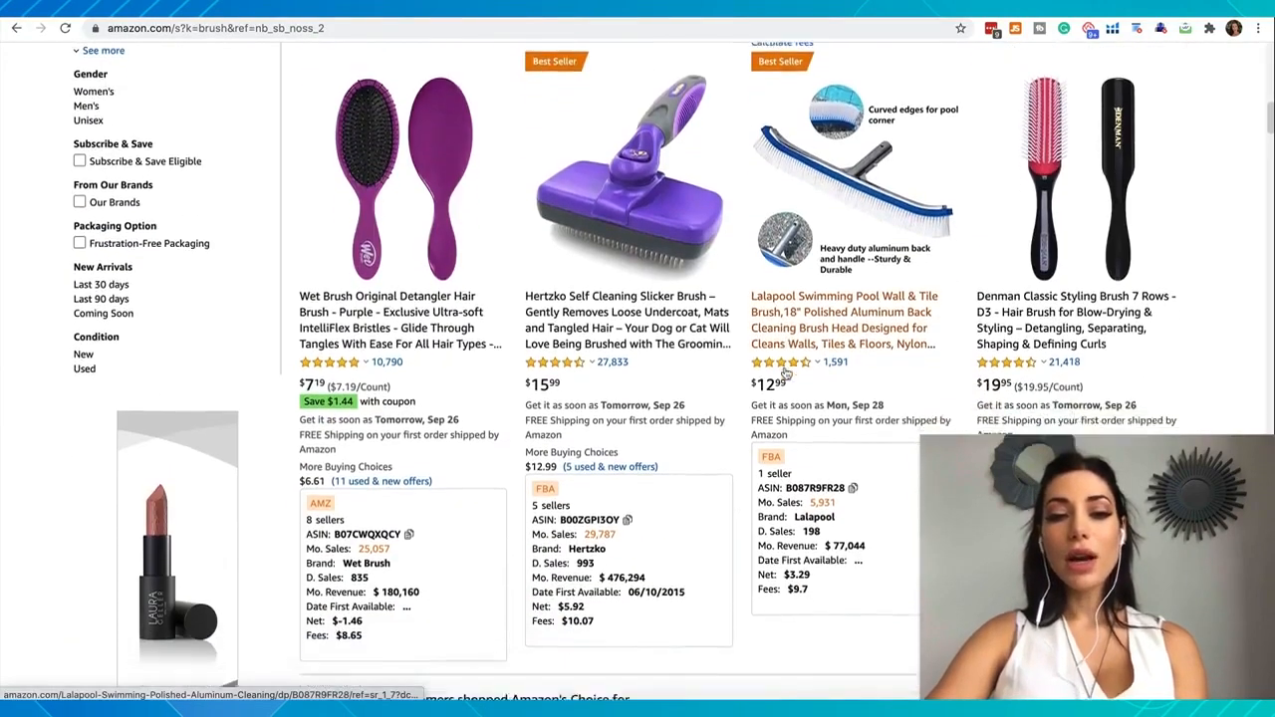
scroll(784, 369, "down", 4)
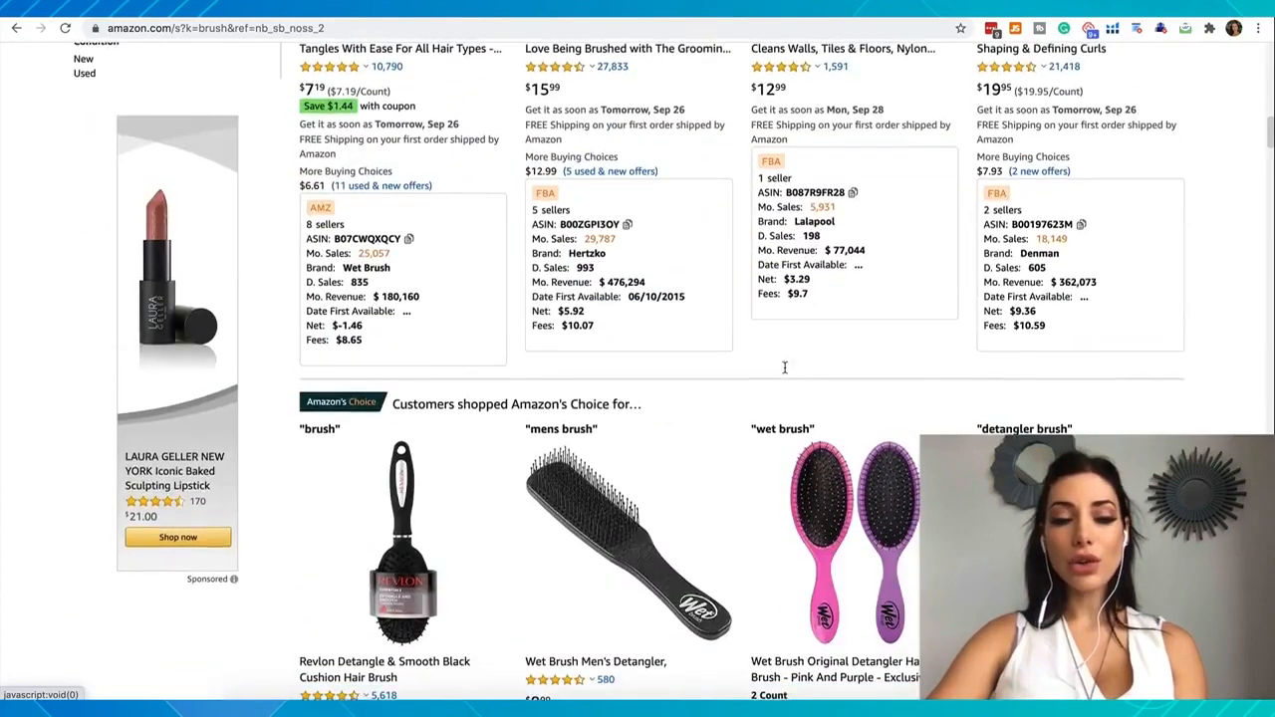
Examine the star ratings and review counts of the Amazon brush listings and of the Genround plastic bottle cutter listing
scroll(786, 366, "down", 3)
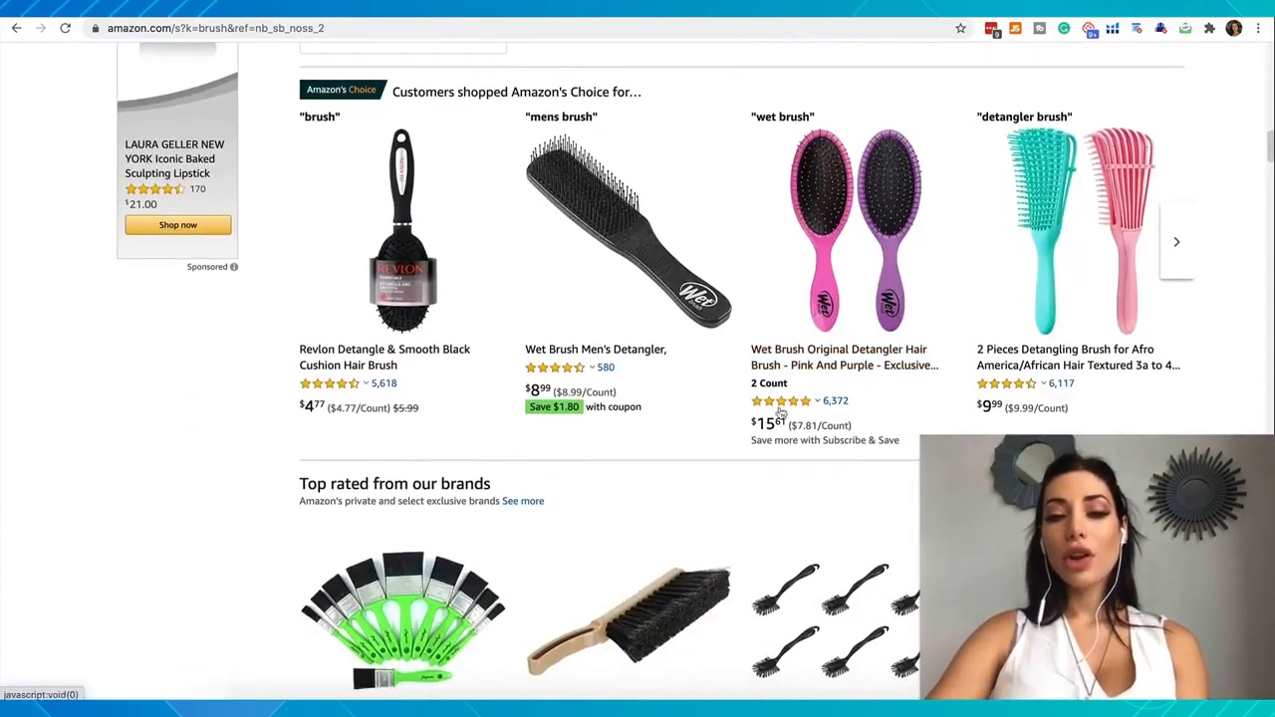
mouse_move(781, 409)
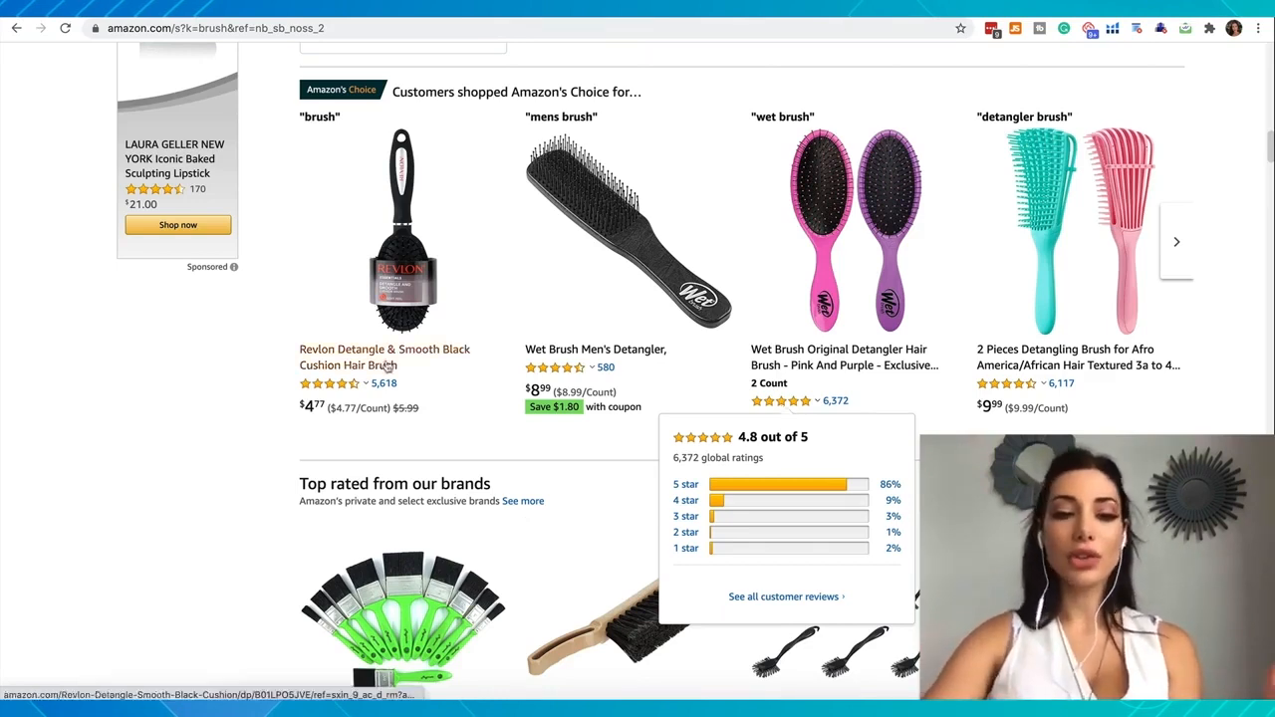
mouse_move(352, 388)
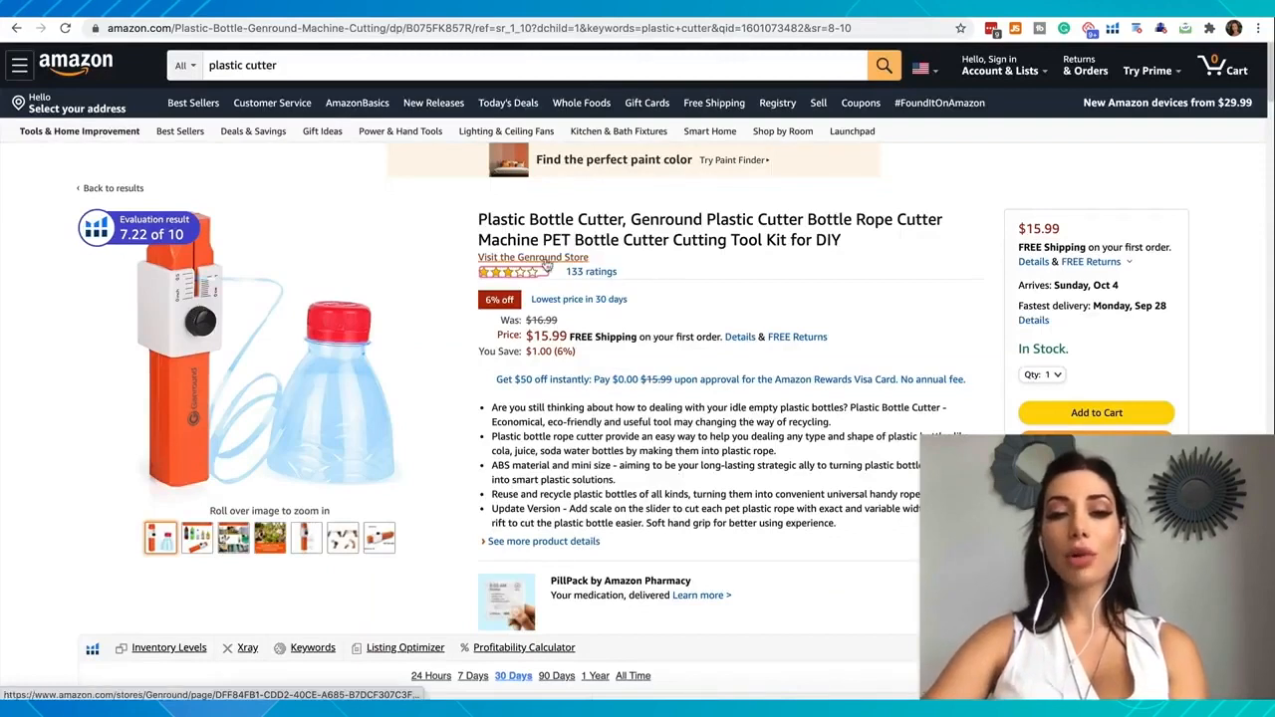
mouse_move(503, 283)
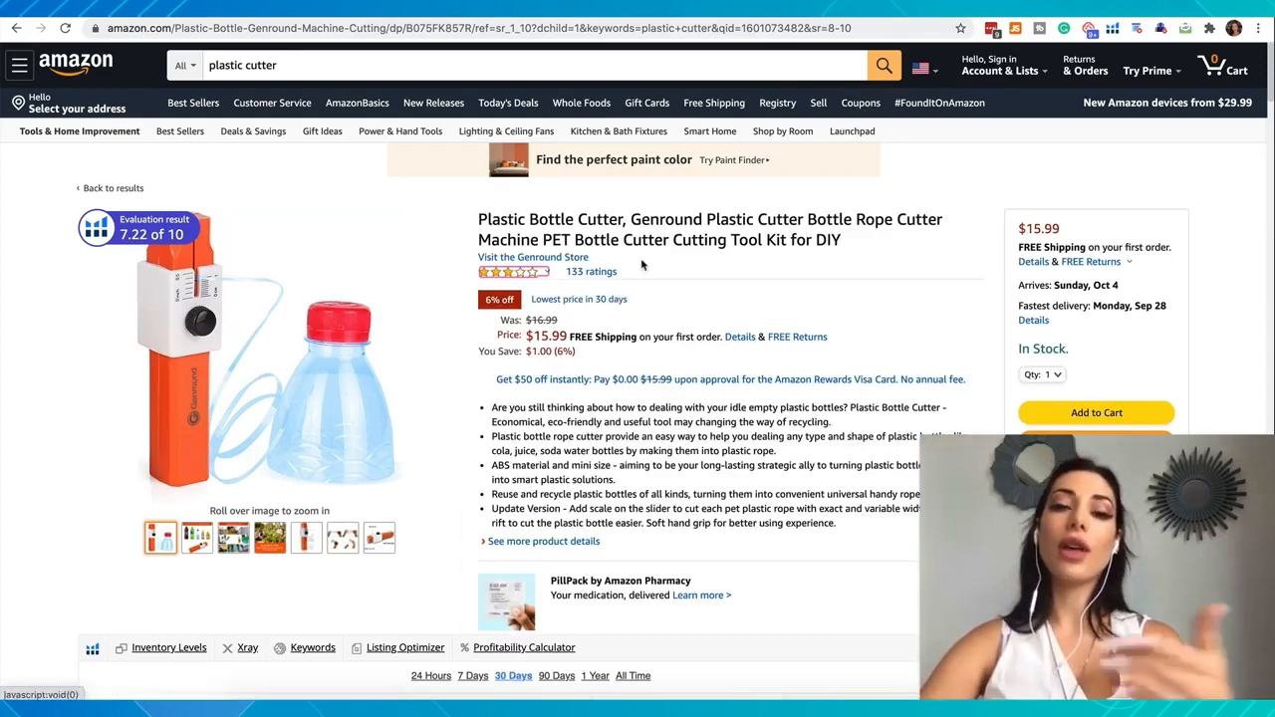
mouse_move(523, 275)
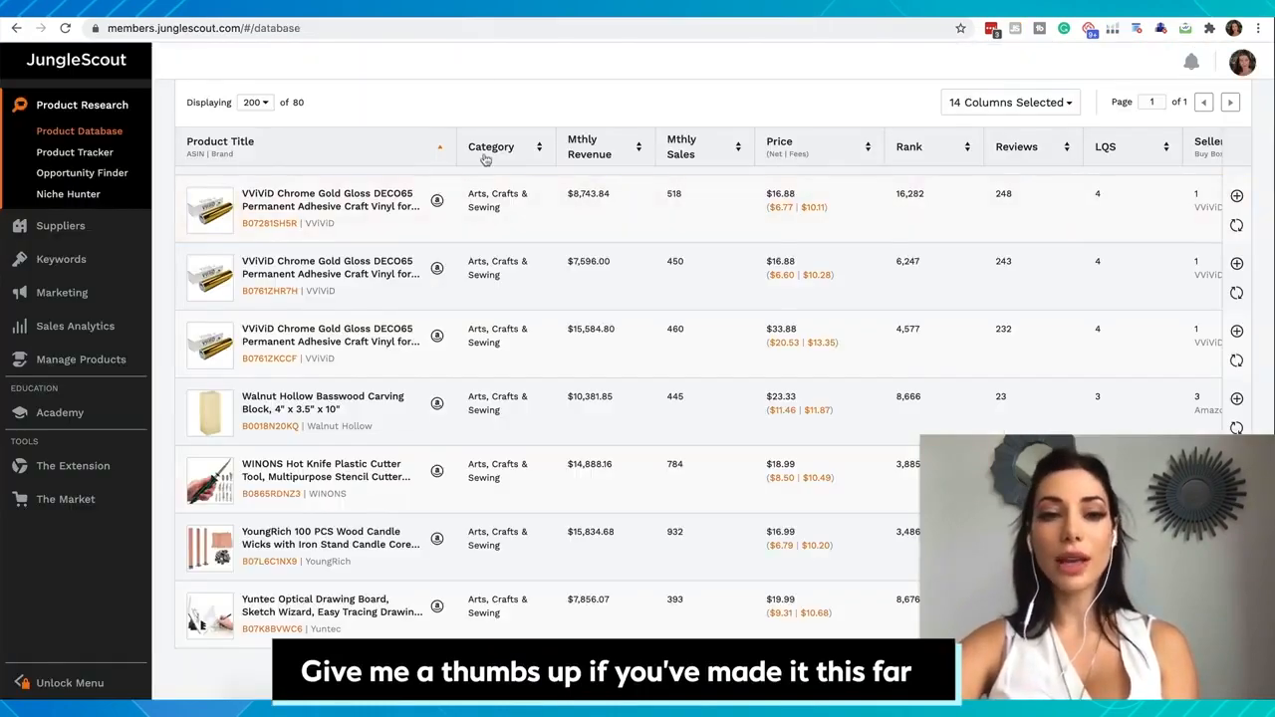
Return to Jungle Scout's Product Database filters, try excluding top brands and turn that option off again
scroll(485, 159, "up", 15)
scroll(485, 160, "up", 10)
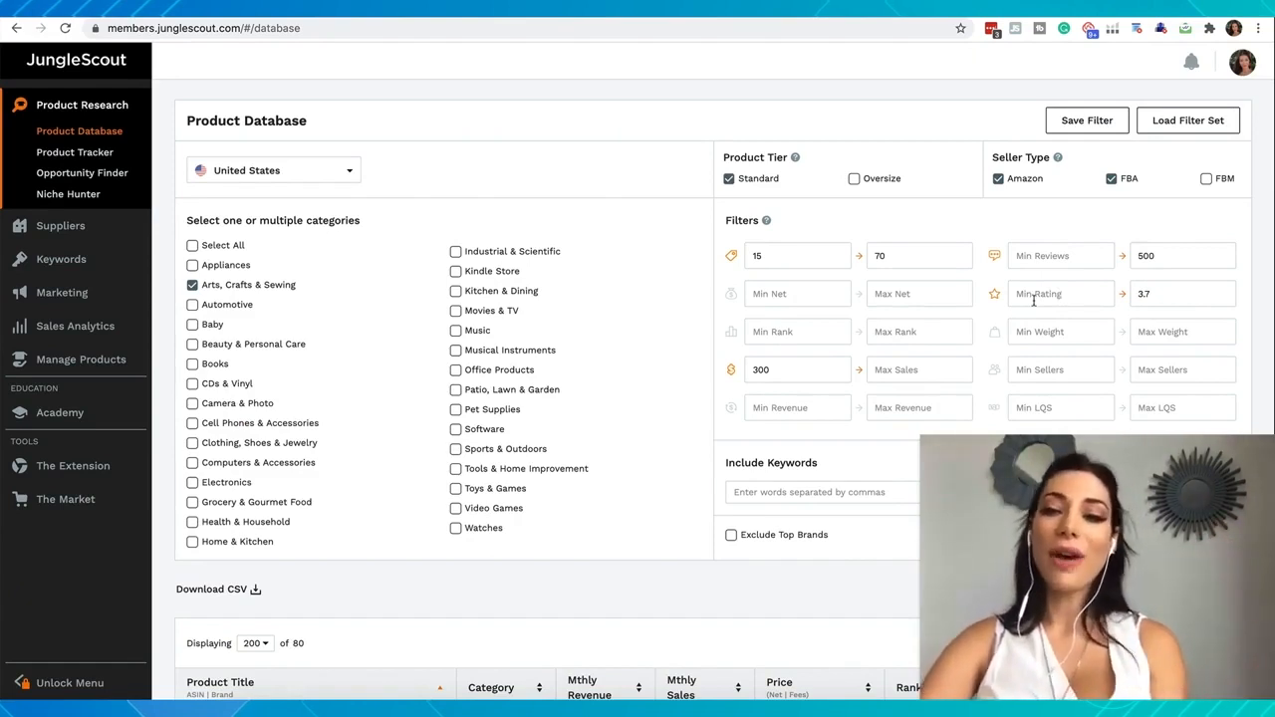
left_click_drag(1154, 293, 1105, 292)
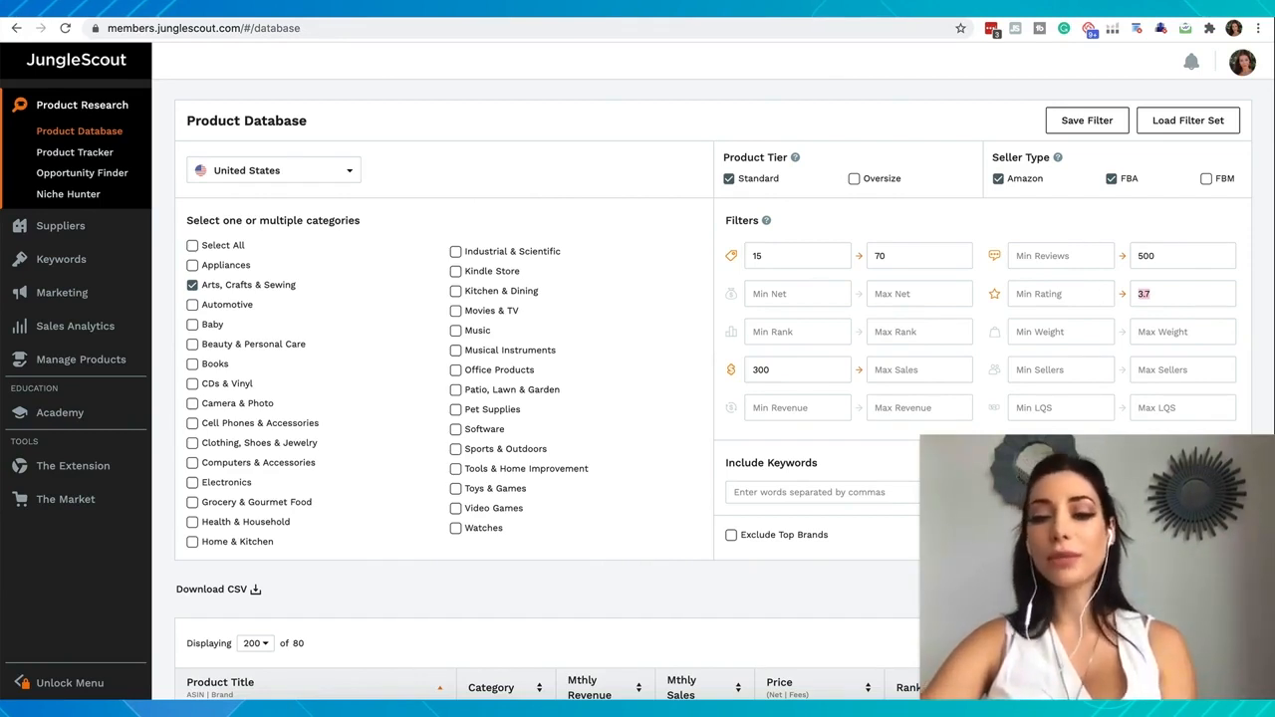
scroll(953, 427, "down", 1)
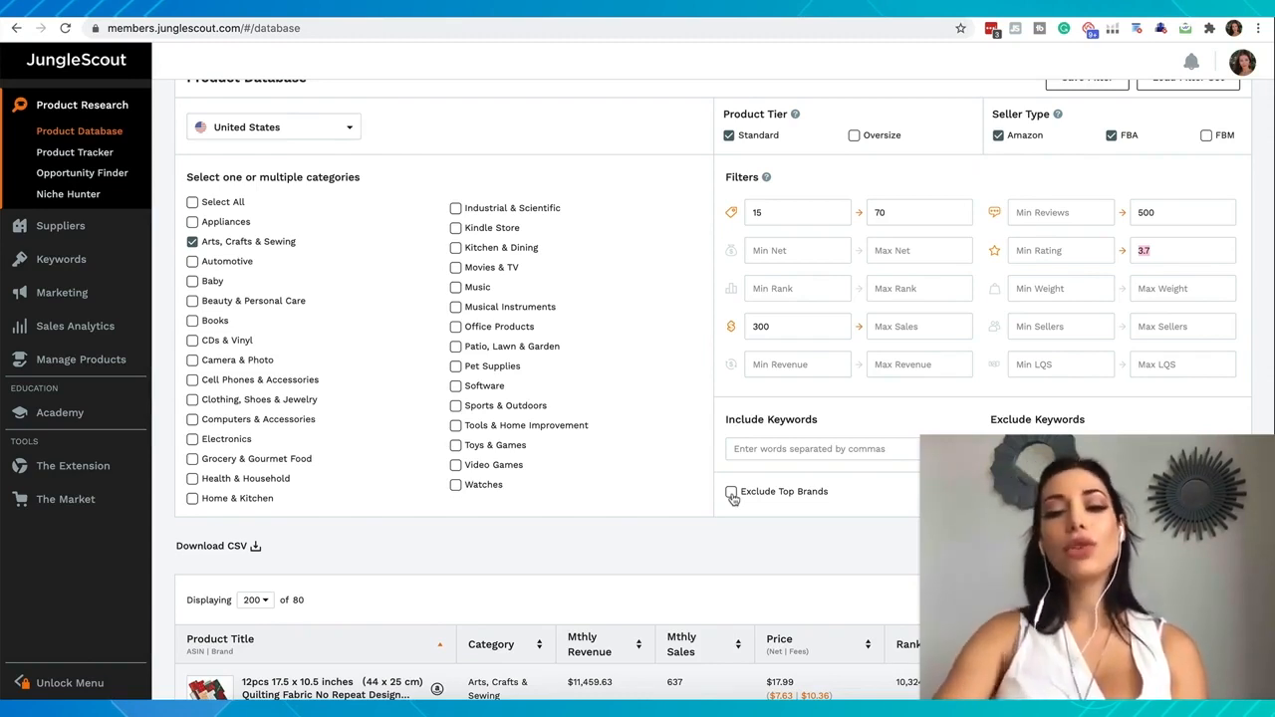
left_click(731, 493)
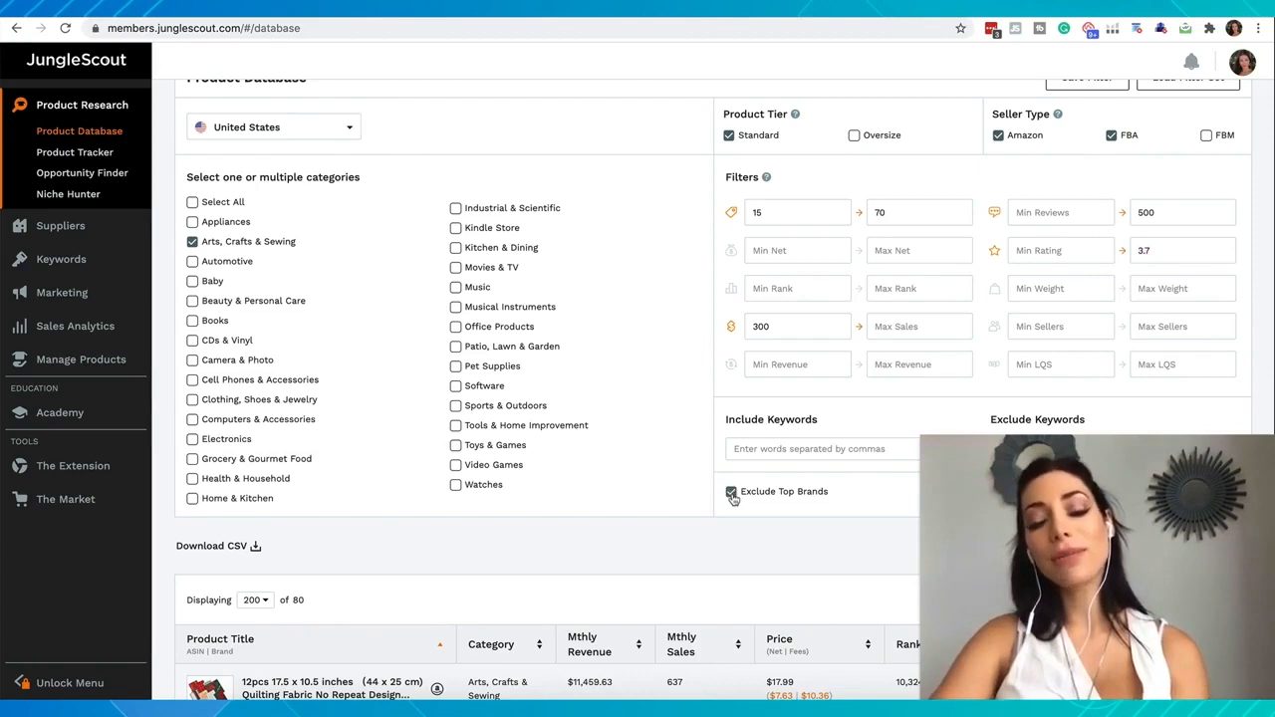
left_click(731, 492)
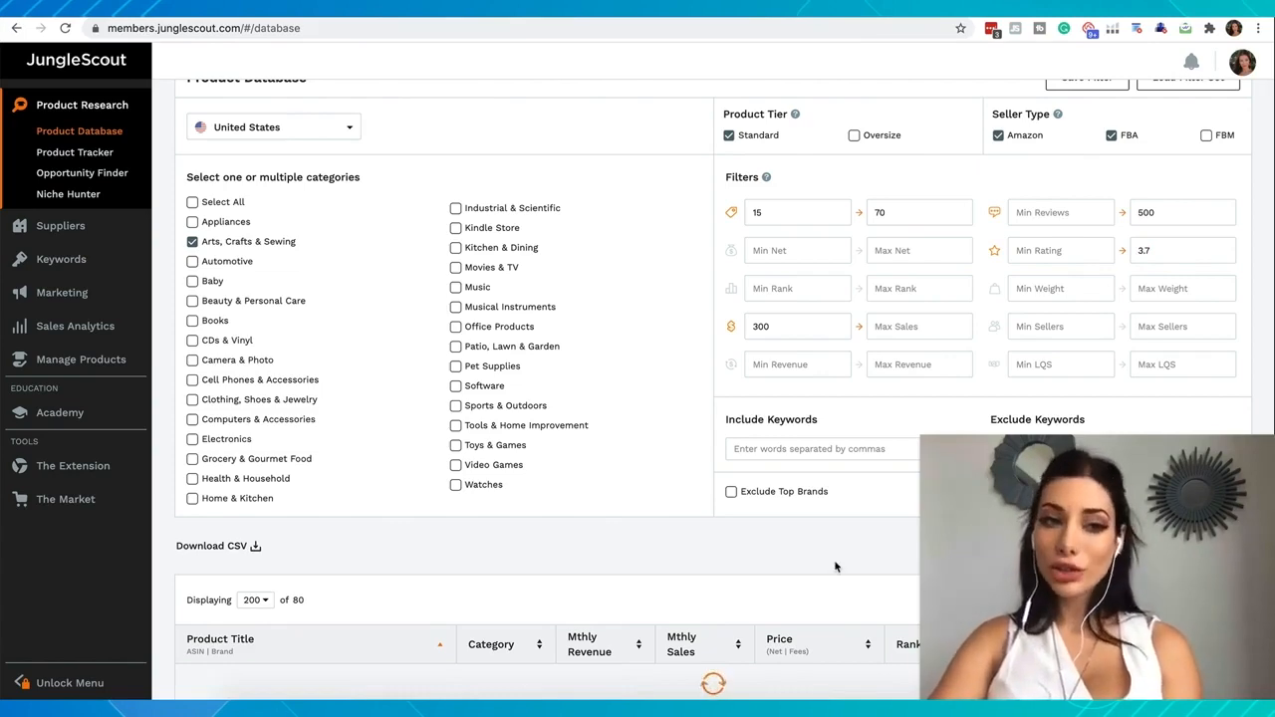
Examine the Arts, Crafts & Sewing results alongside the applied filters, checking the revenue, sales, price and reviews of the listed products
scroll(510, 378, "down", 5)
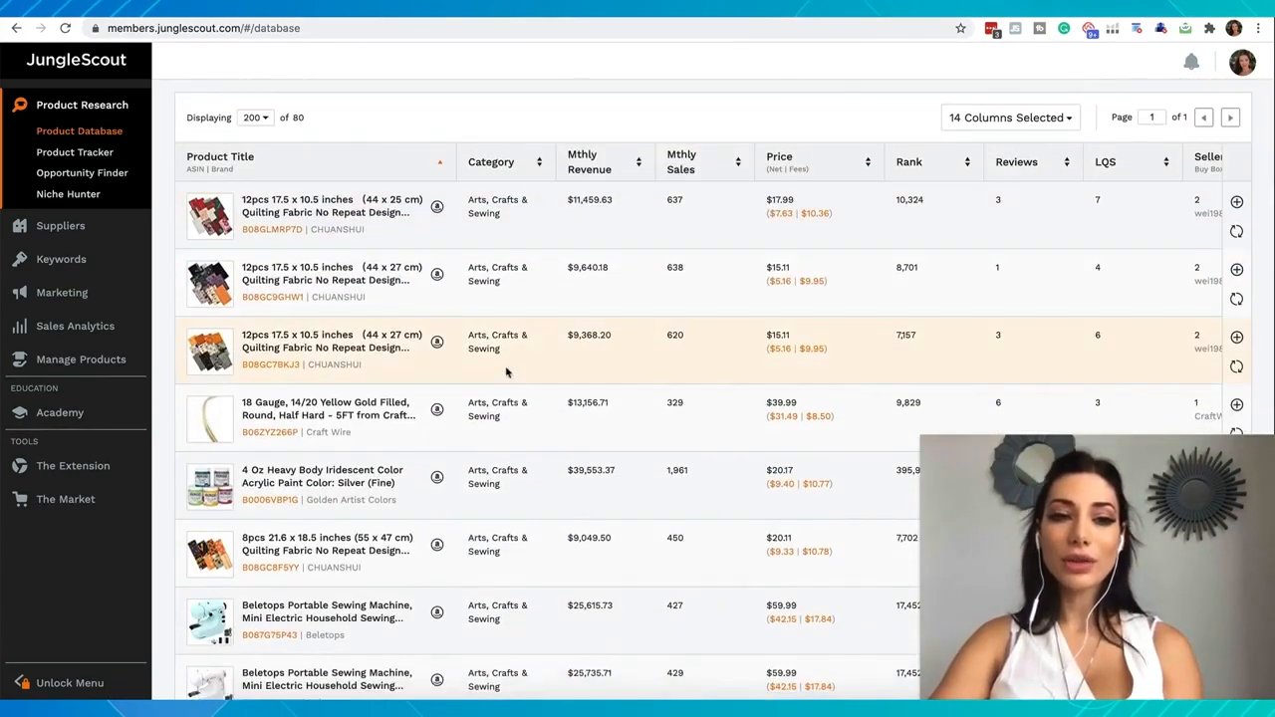
scroll(283, 121, "up", 1)
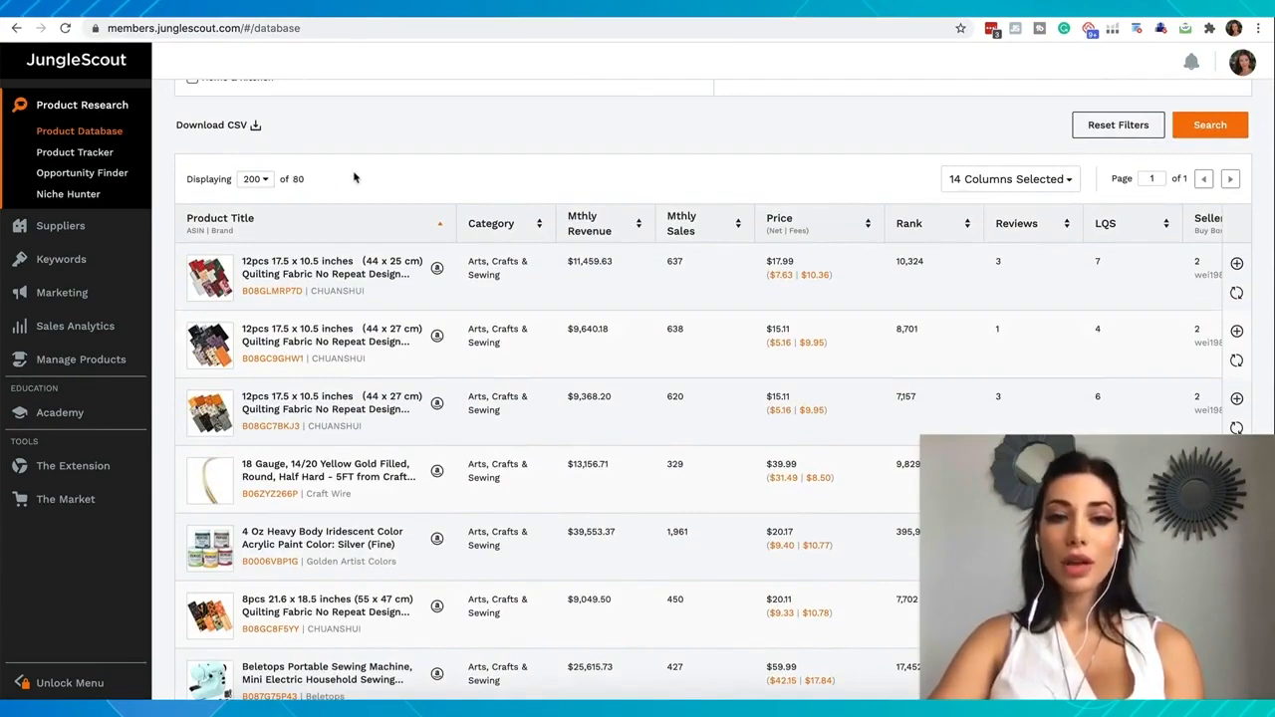
scroll(432, 190, "up", 6)
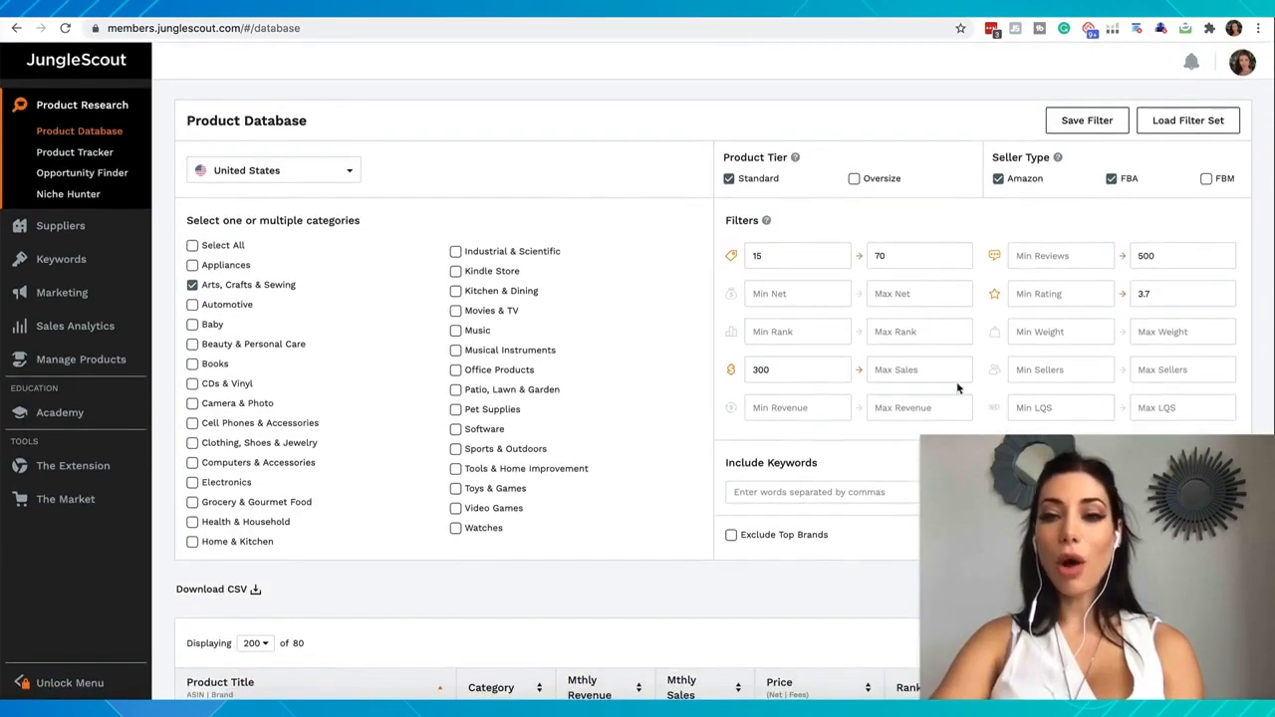
scroll(996, 478, "down", 1)
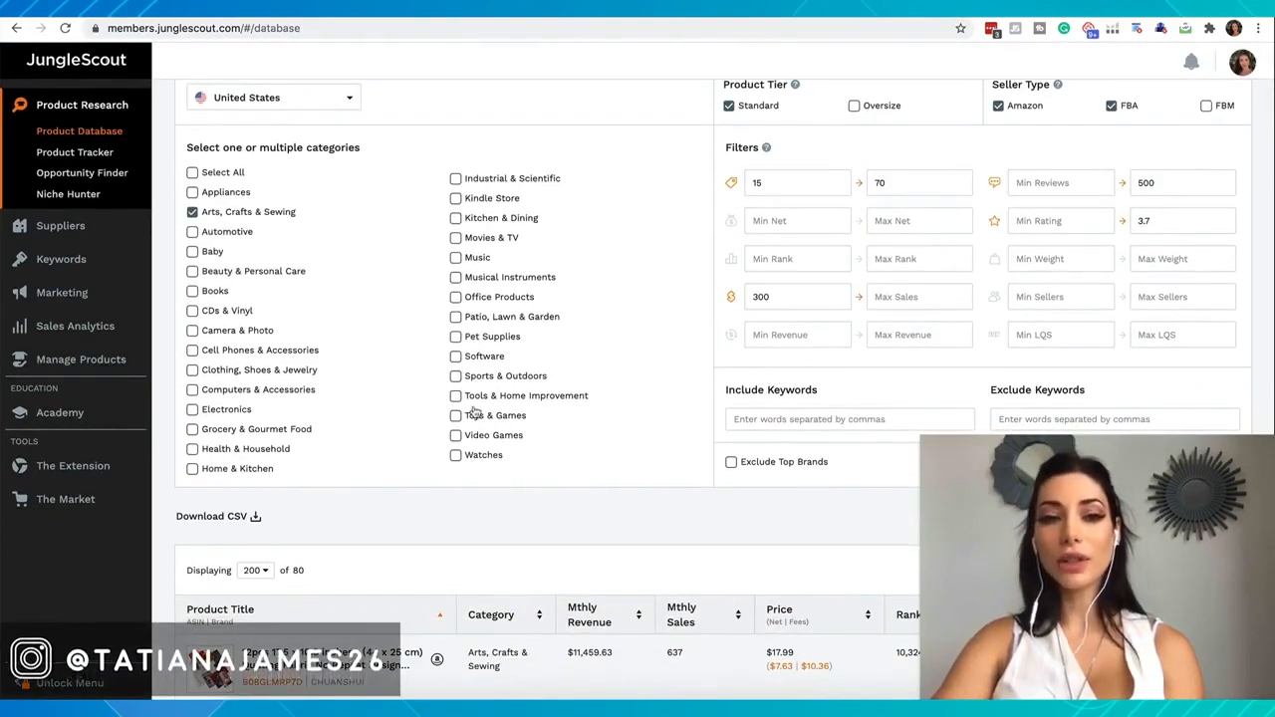
scroll(474, 411, "down", 4)
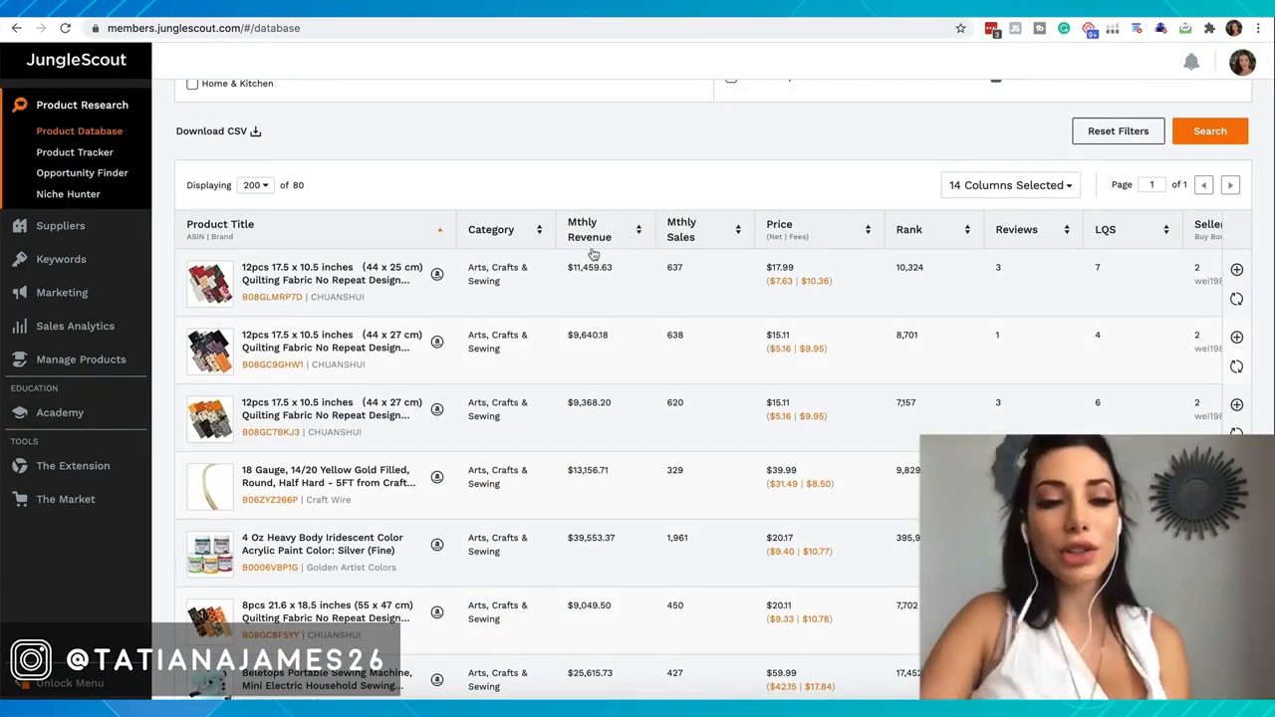
scroll(936, 223, "up", 5)
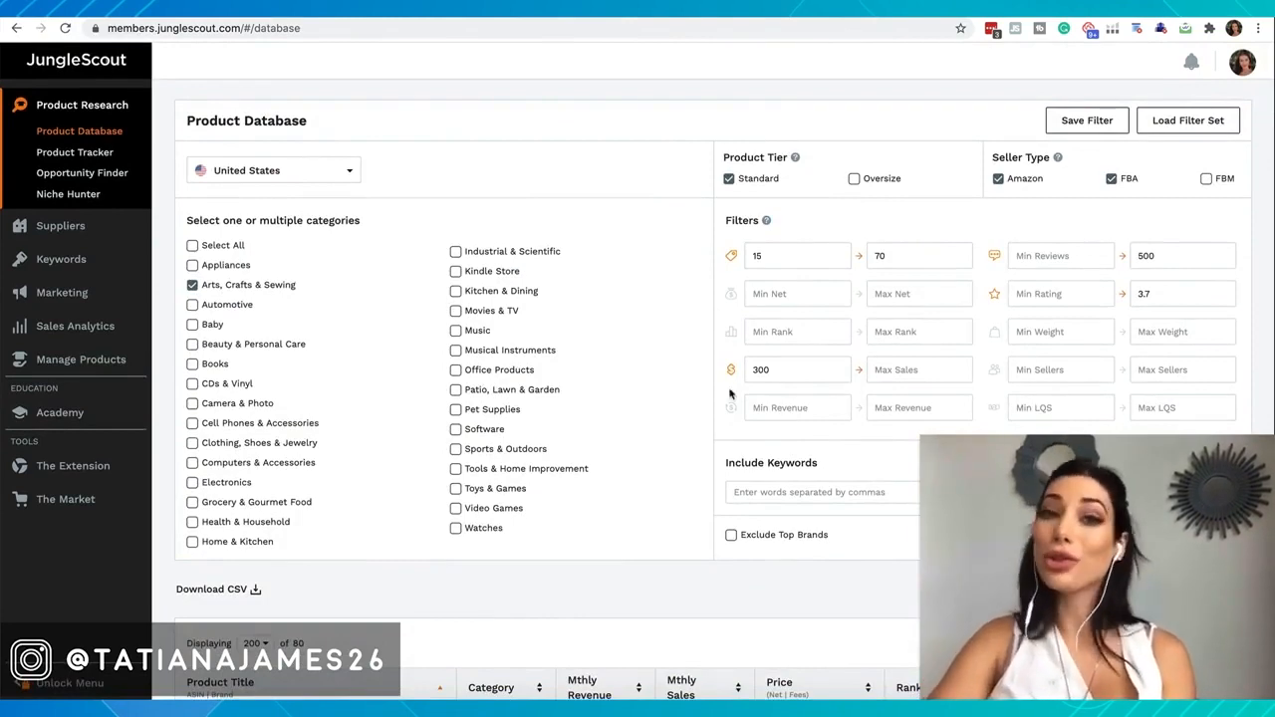
scroll(274, 319, "down", 5)
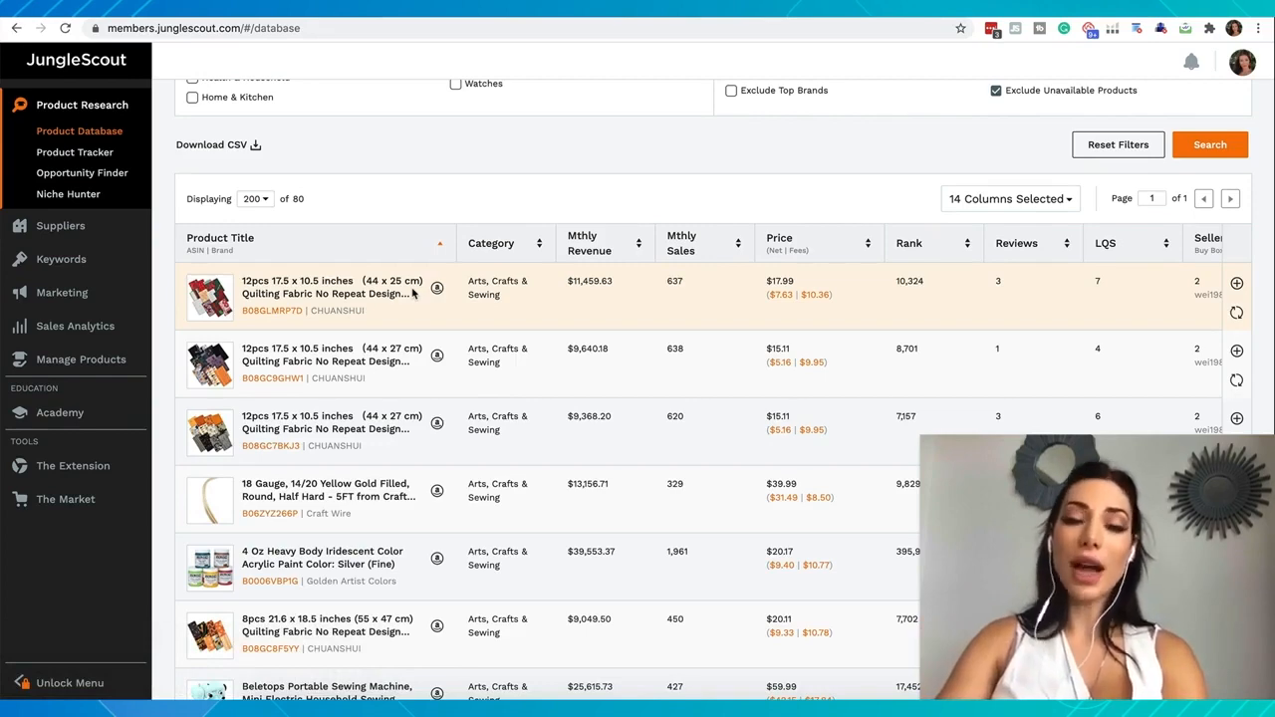
scroll(231, 334, "down", 3)
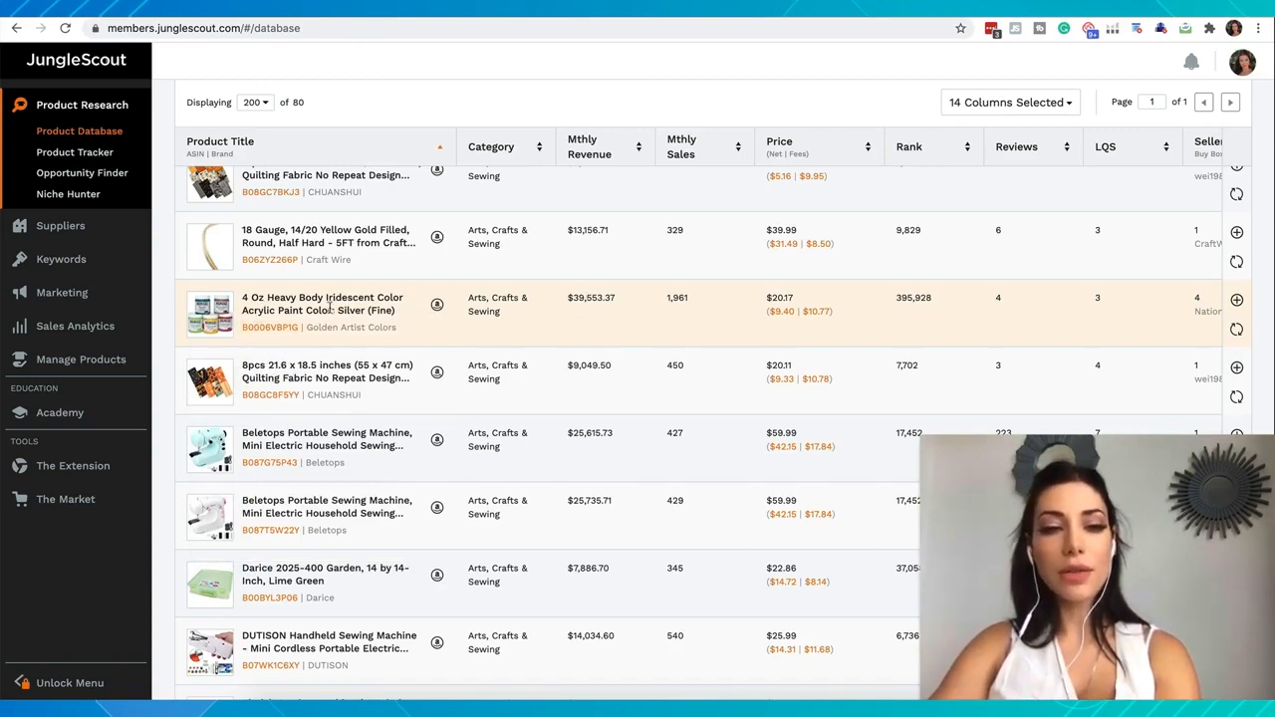
mouse_move(226, 326)
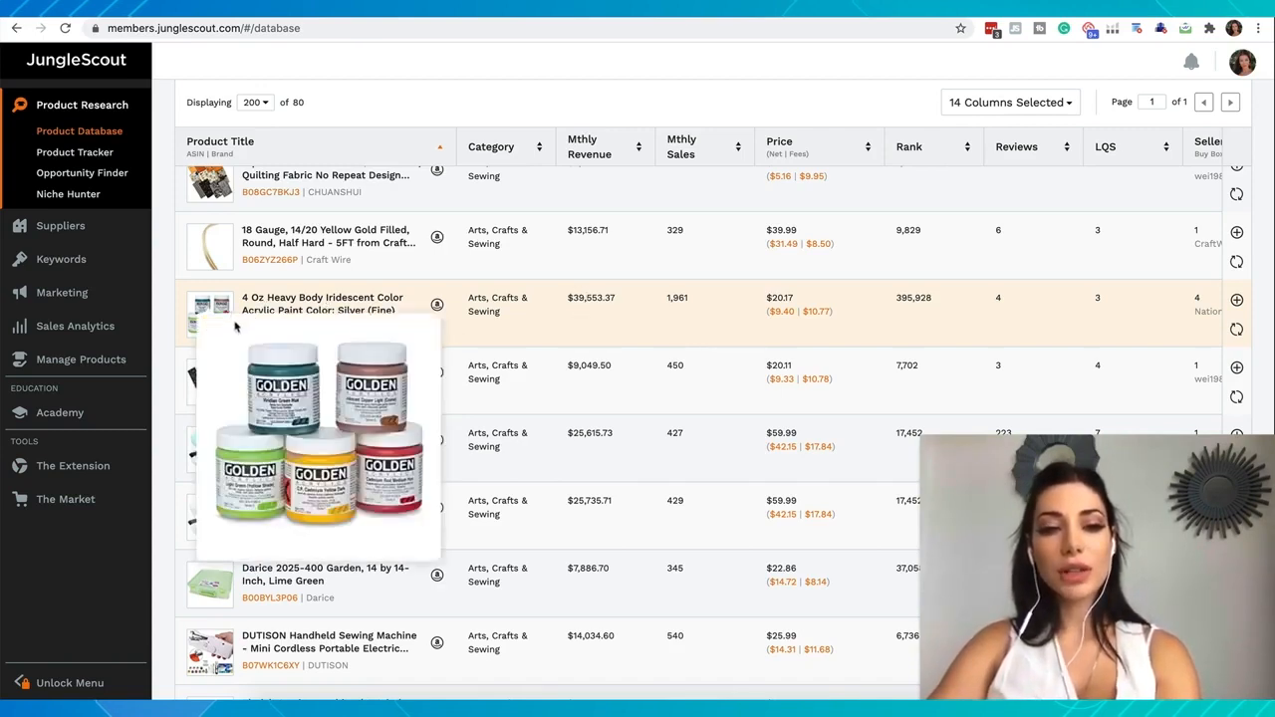
scroll(385, 271, "up", 1)
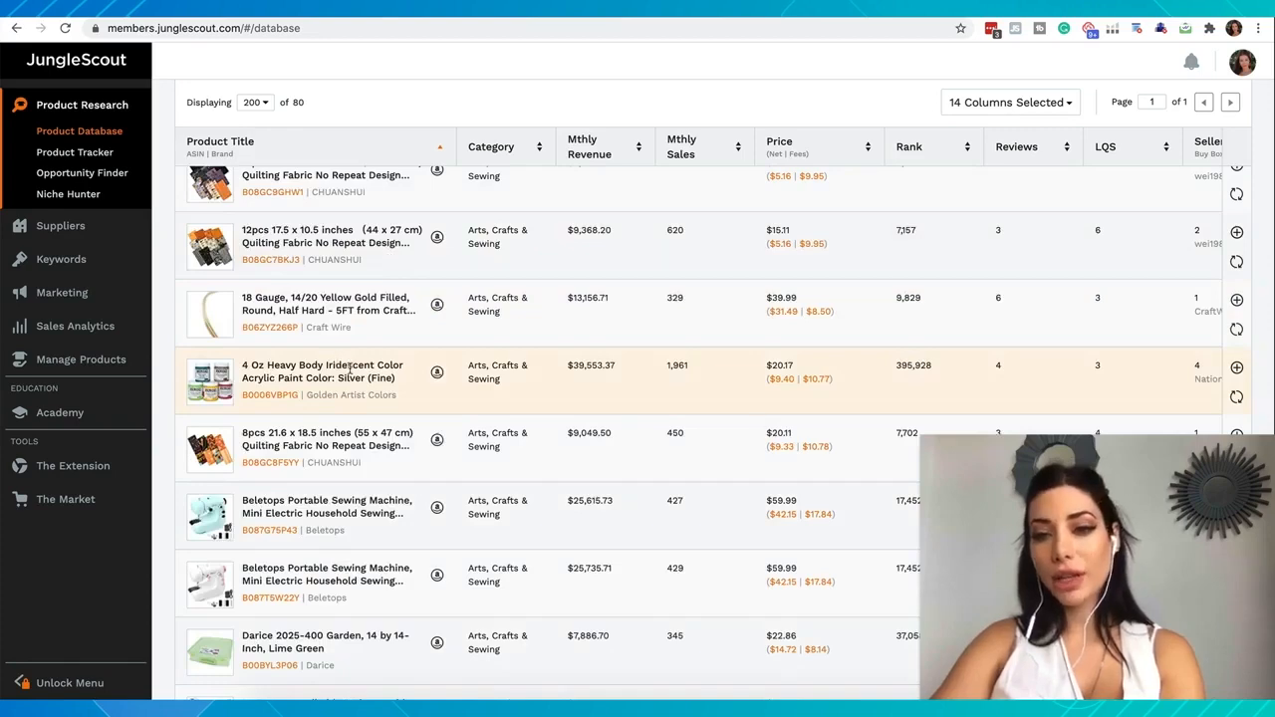
scroll(349, 368, "up", 1)
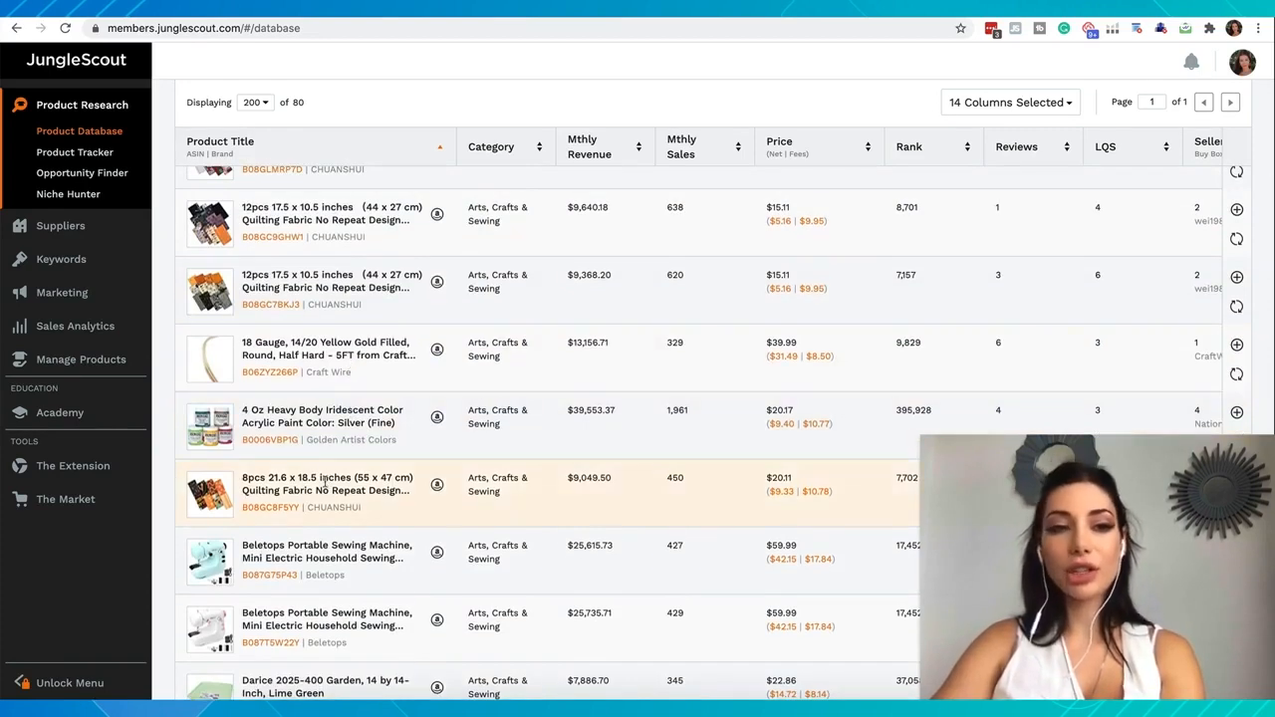
Add the 4 Oz Heavy Body Iridescent acrylic paint from Golden Artist Colors to a new product group named "Arts"
scroll(262, 498, "down", 1)
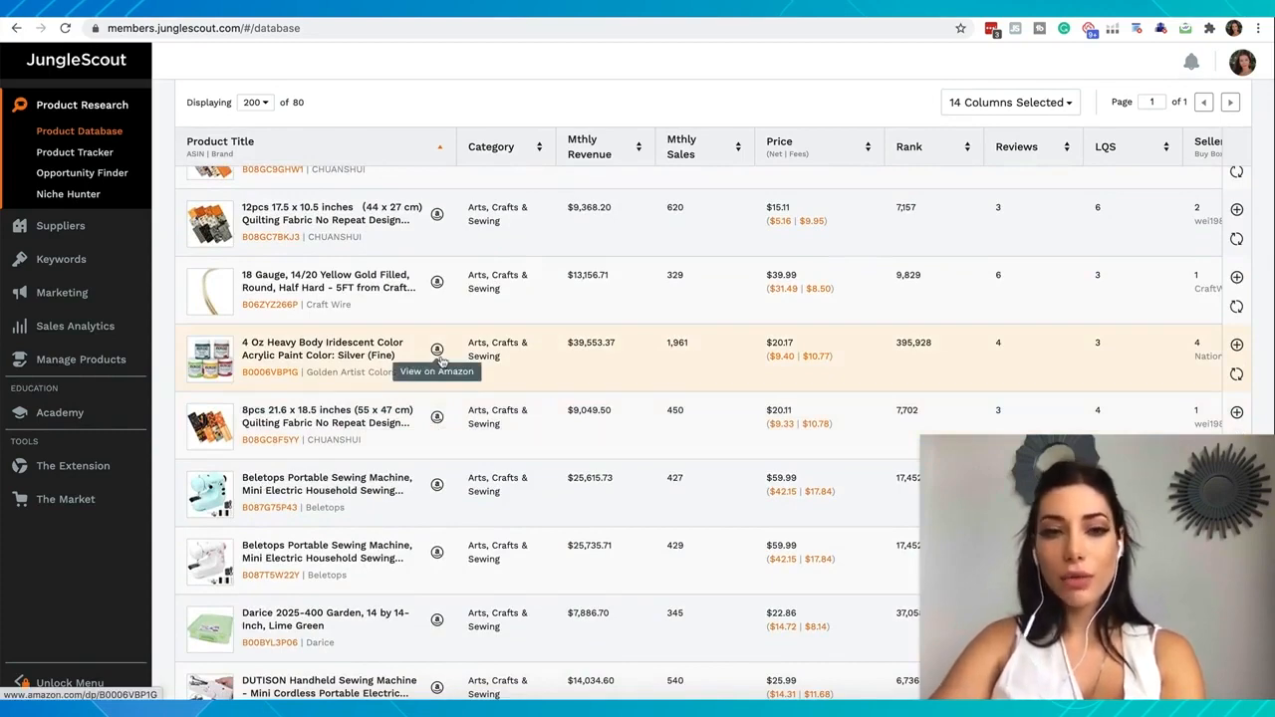
scroll(493, 354, "right", 5)
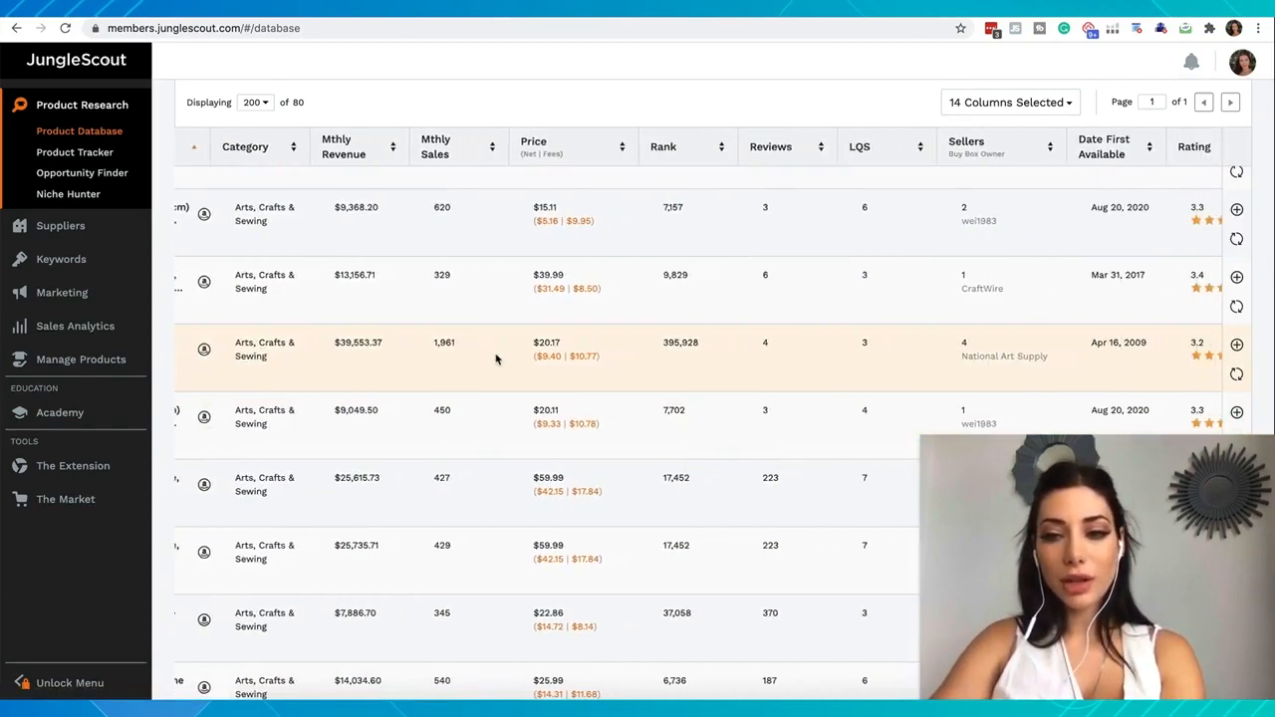
left_click(1238, 346)
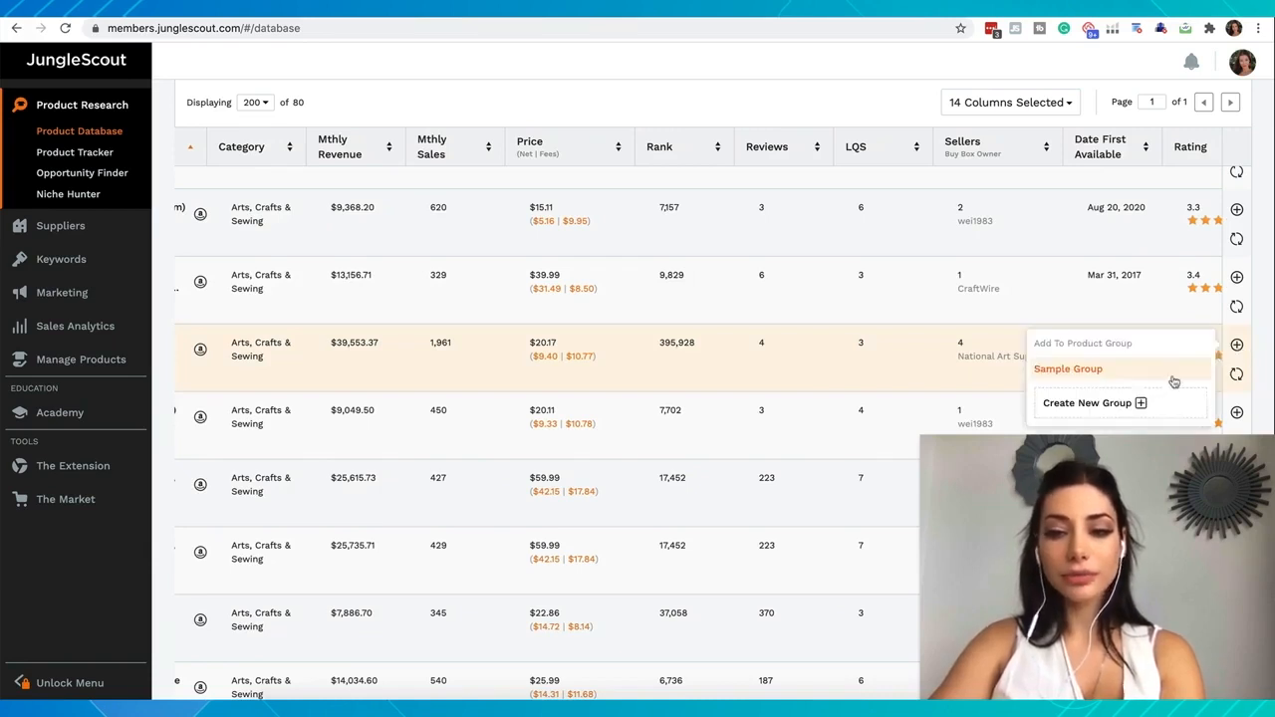
left_click(1130, 403)
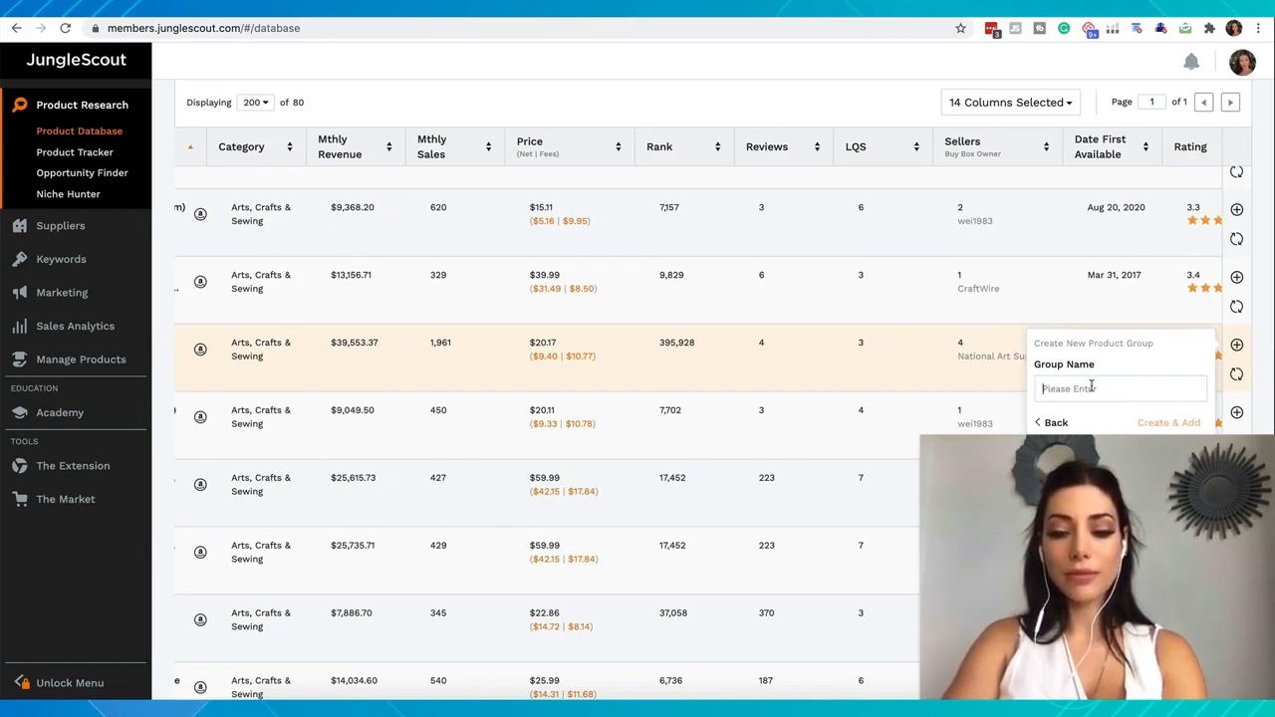
left_click(1092, 388)
type("Arts")
left_click(1164, 422)
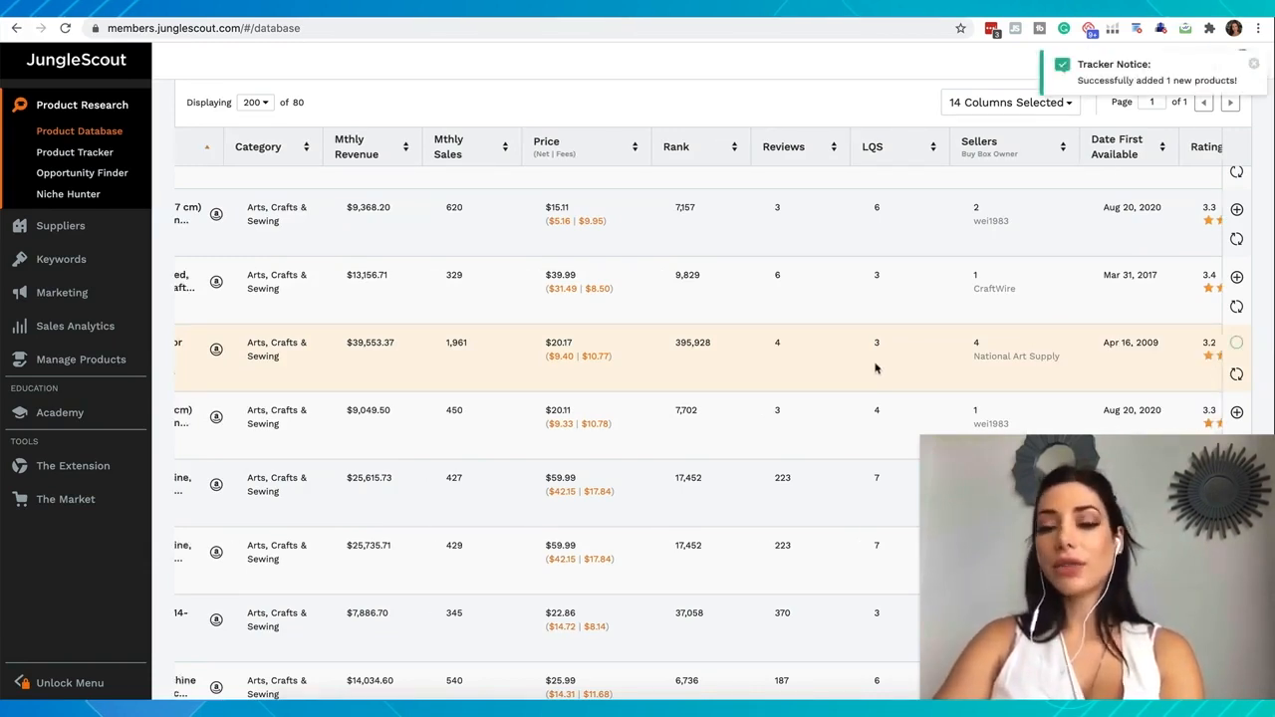
Check the fees and net for the $59.99 blue Beletops portable sewing machine in the FBA Profit Calculator and close it
scroll(876, 368, "left", 5)
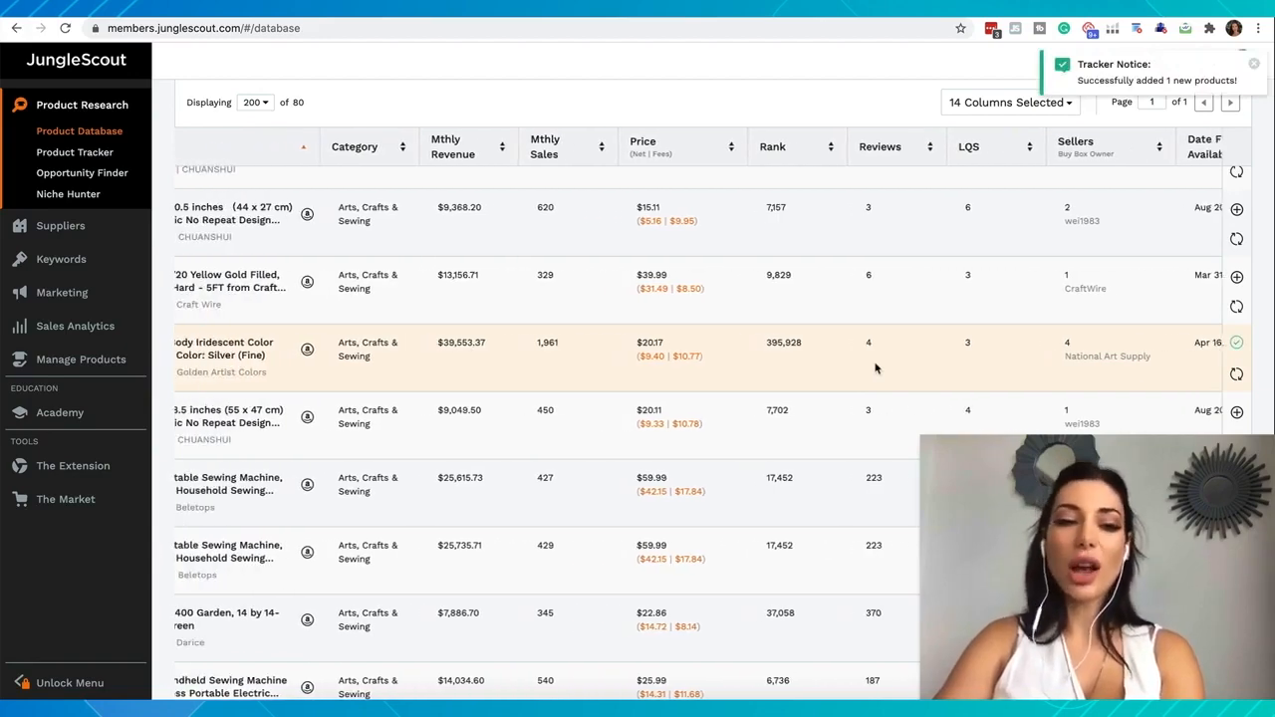
scroll(875, 369, "left", 1)
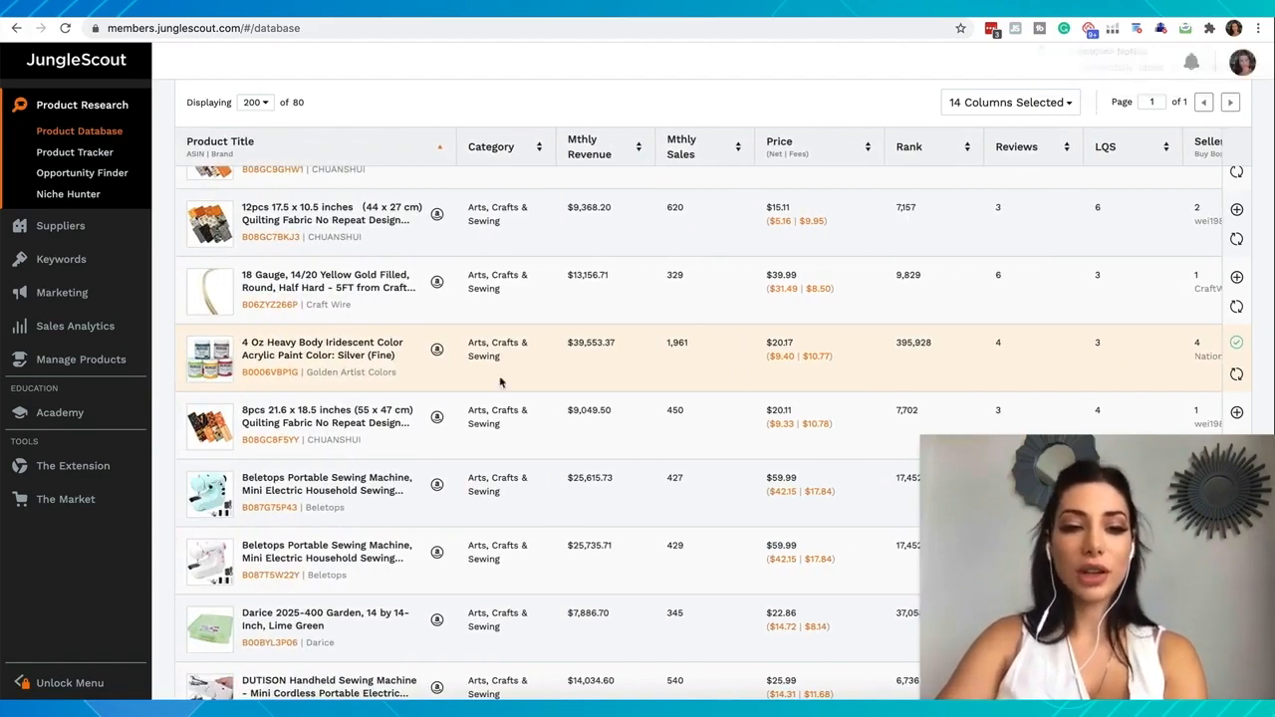
scroll(380, 356, "down", 1)
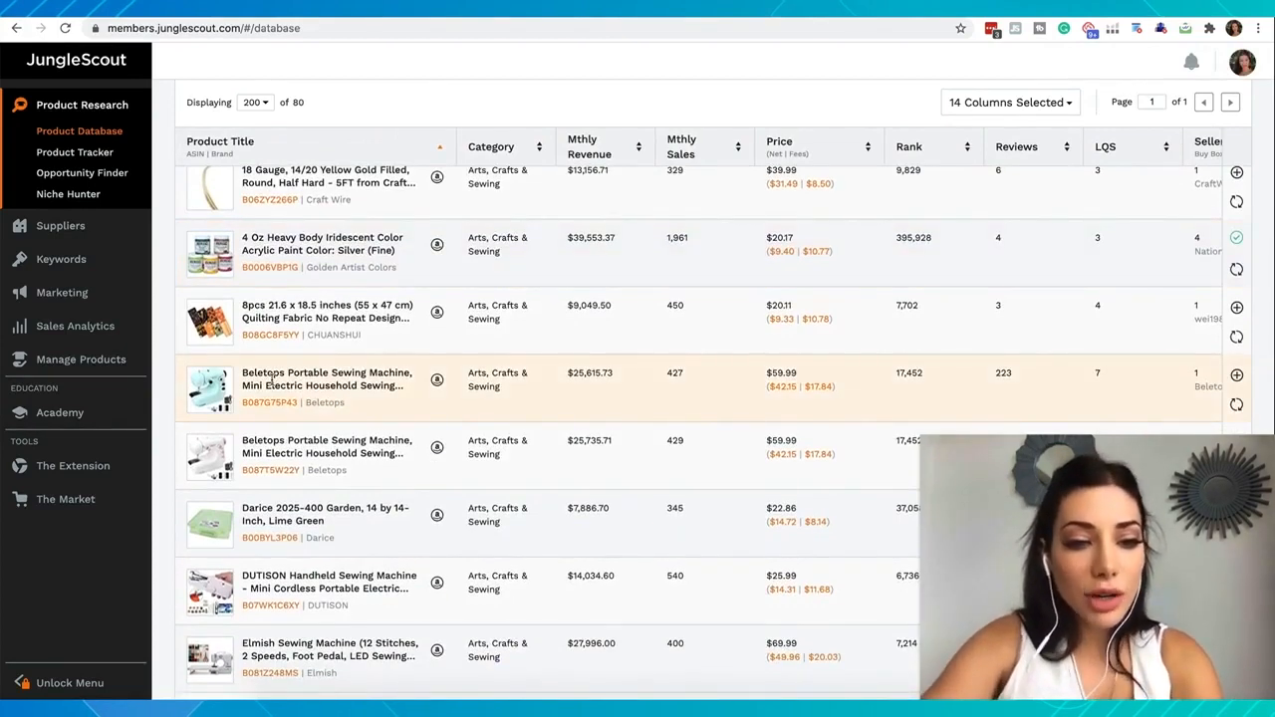
mouse_move(212, 401)
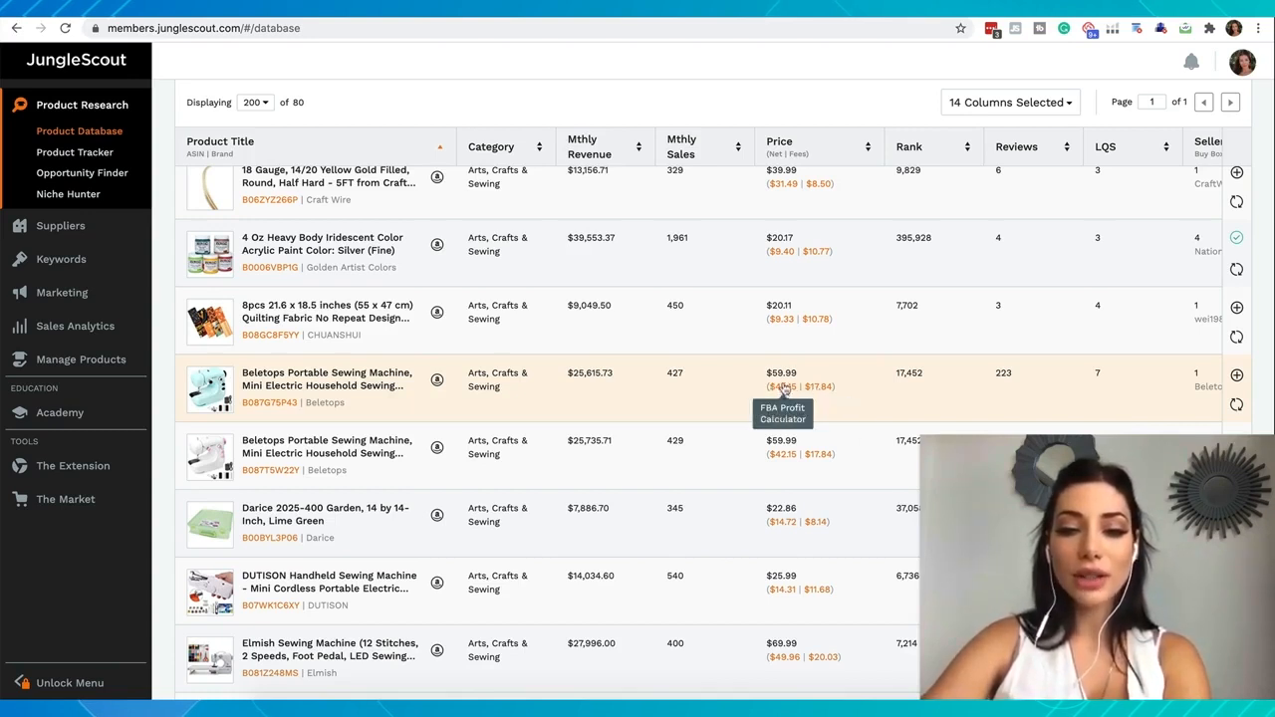
left_click(782, 394)
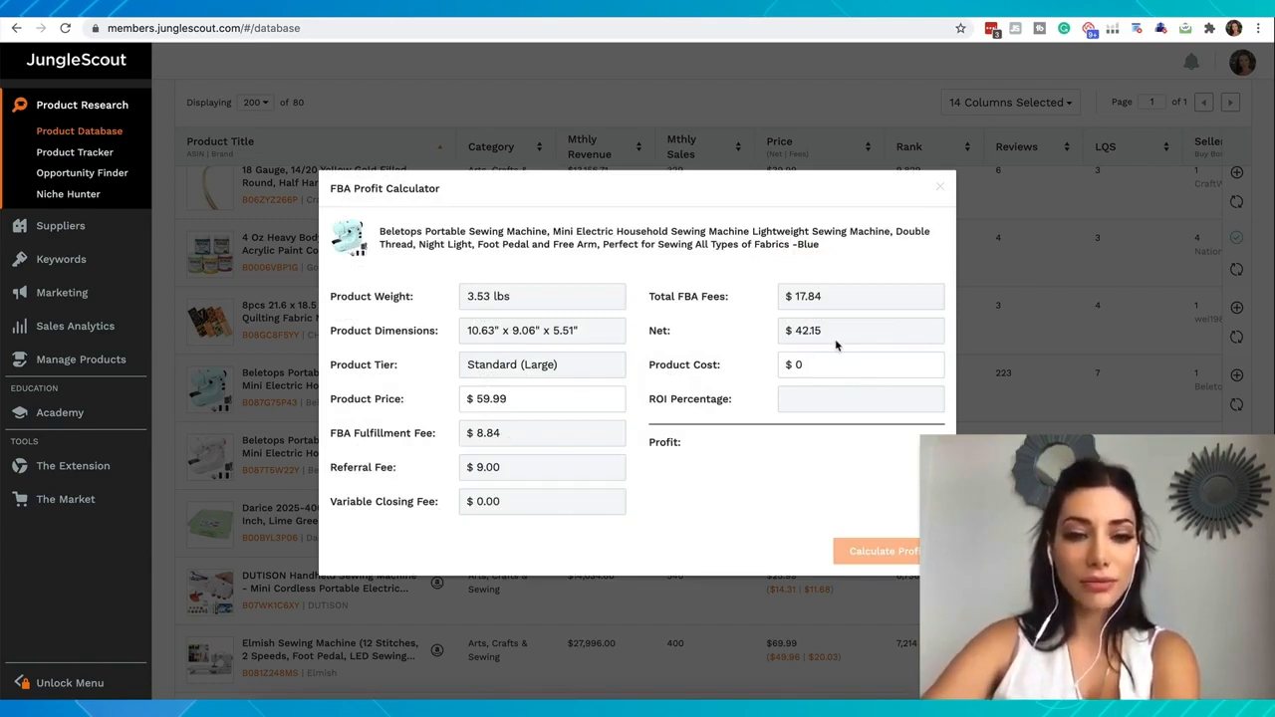
left_click(1001, 407)
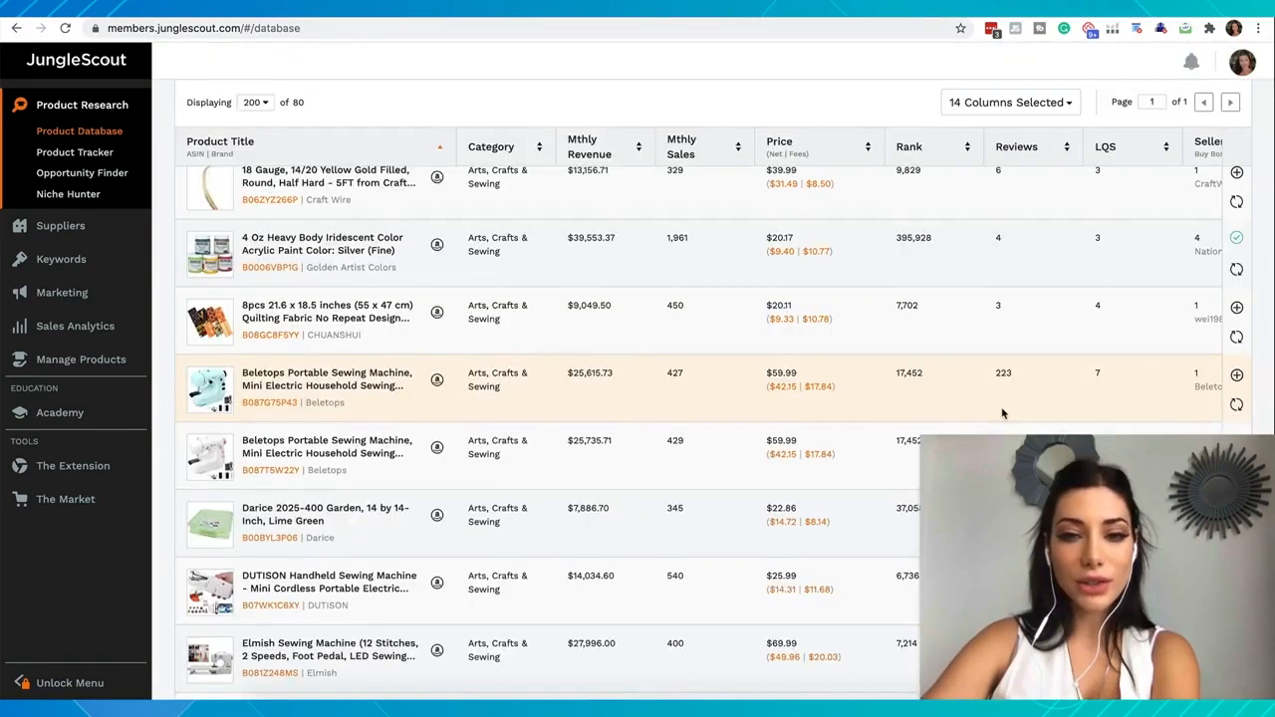
Add the blue Beletops portable sewing machine to the existing "Arts" product group
left_click(1237, 377)
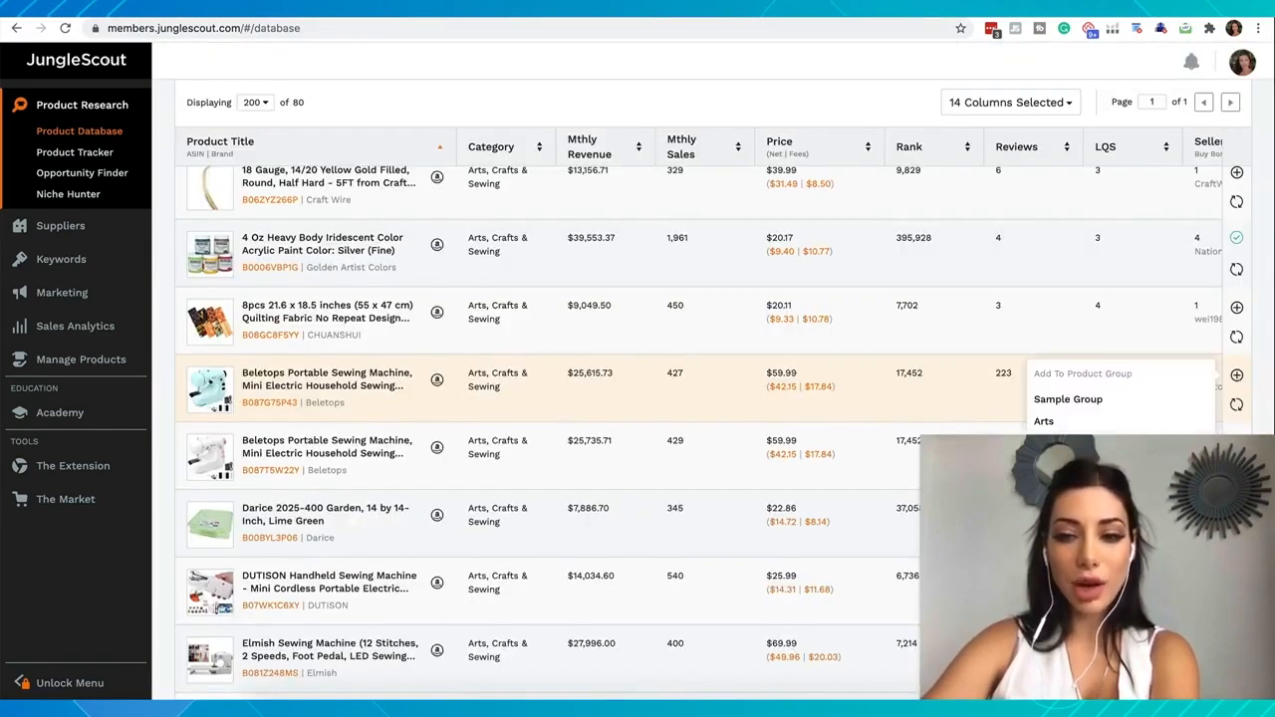
left_click(1046, 422)
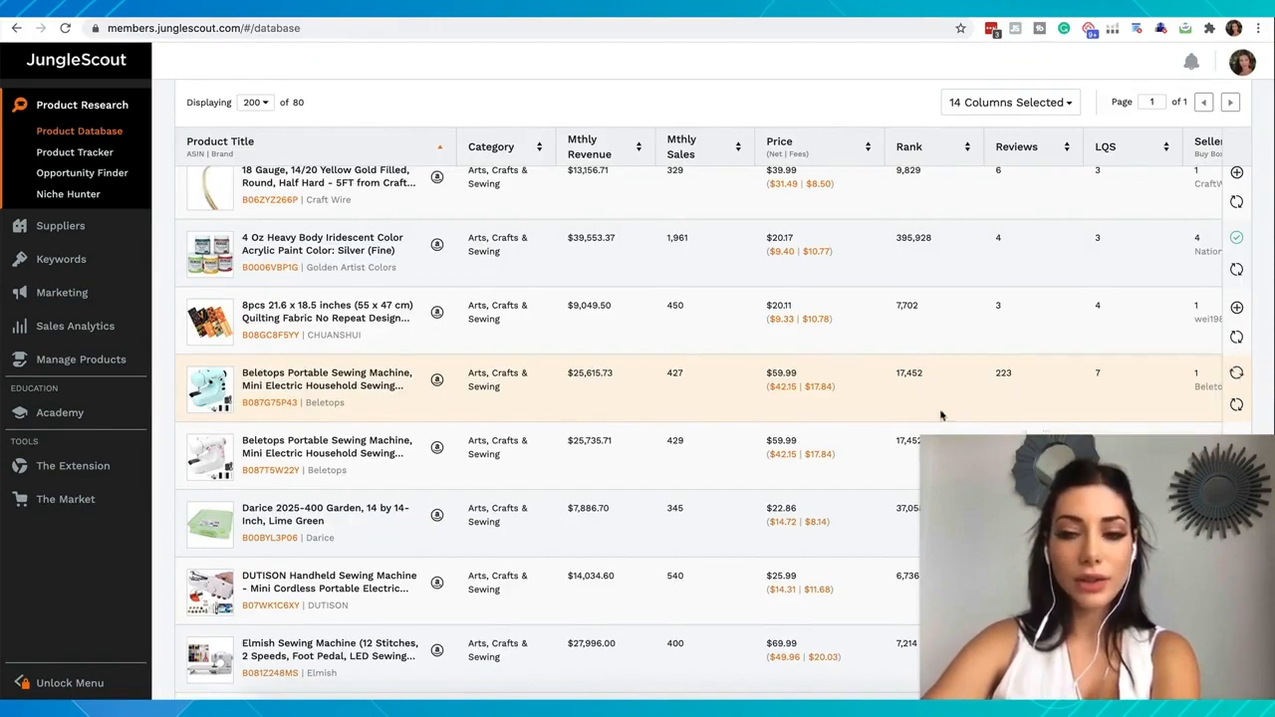
scroll(240, 454, "down", 1)
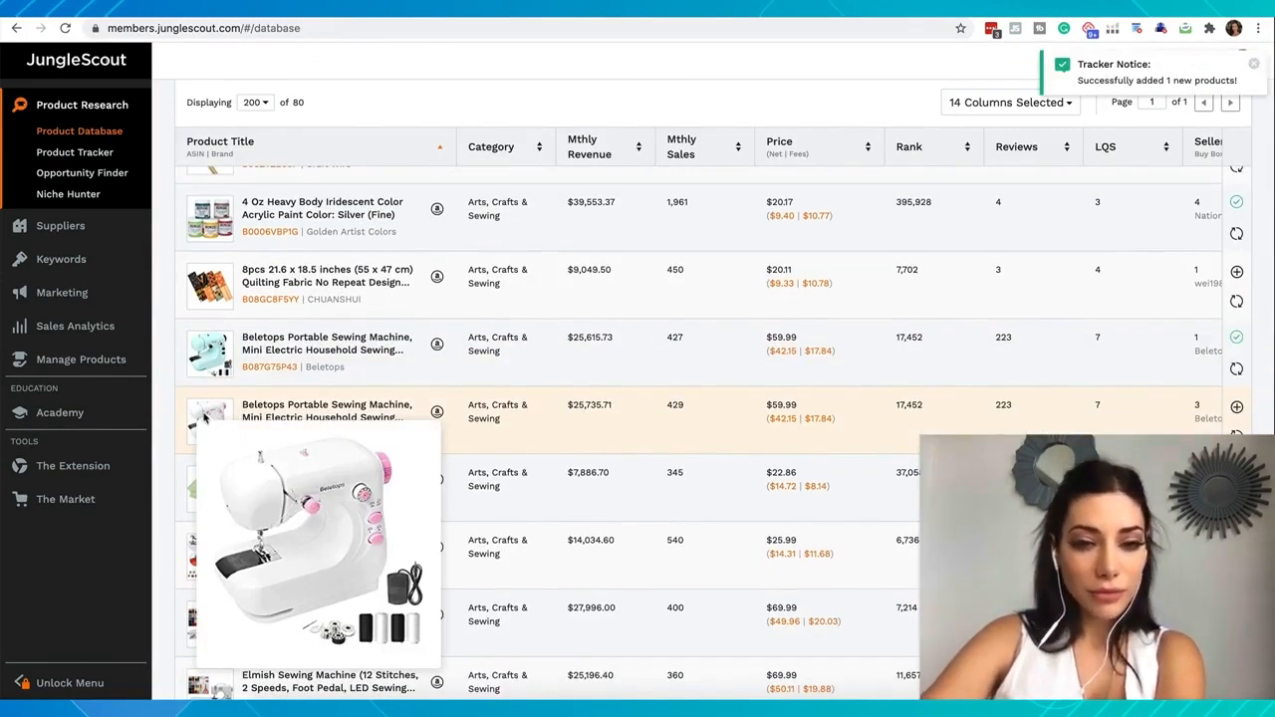
Check the DUTISON handheld sewing machine's fees in the FBA Profit Calculator, close it and add the product to the "Arts" group
scroll(279, 382, "down", 3)
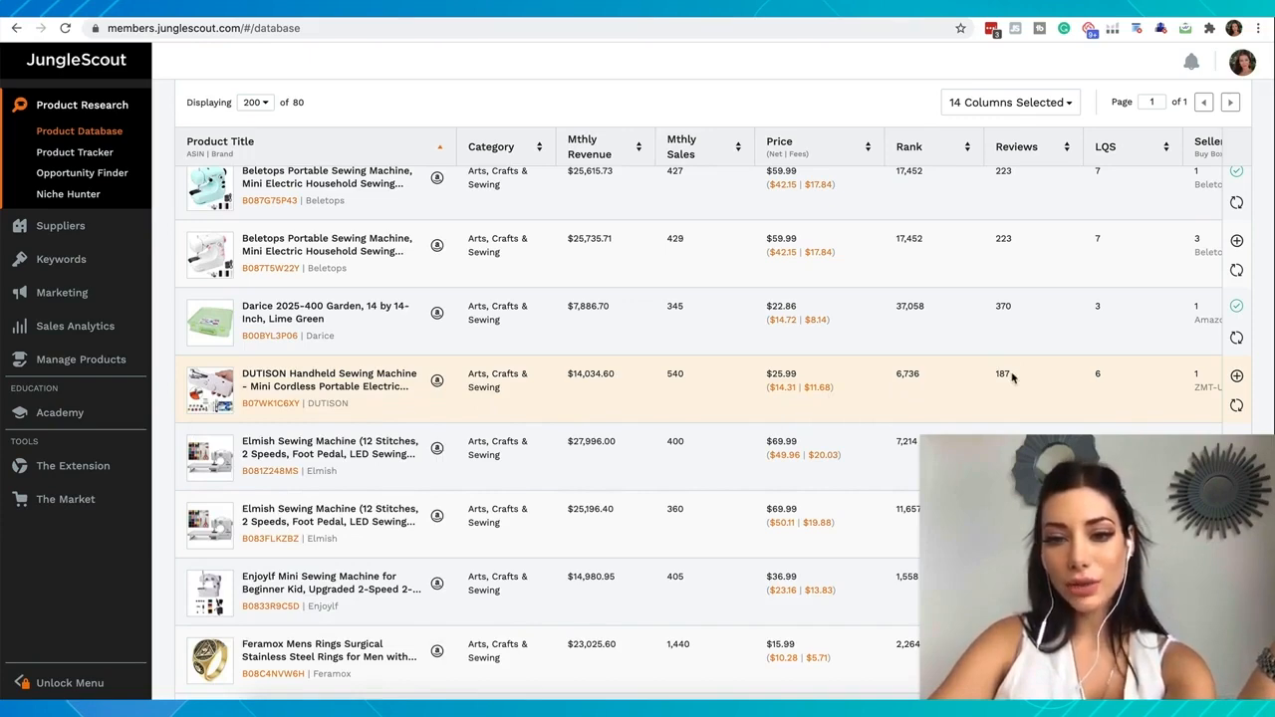
left_click(783, 390)
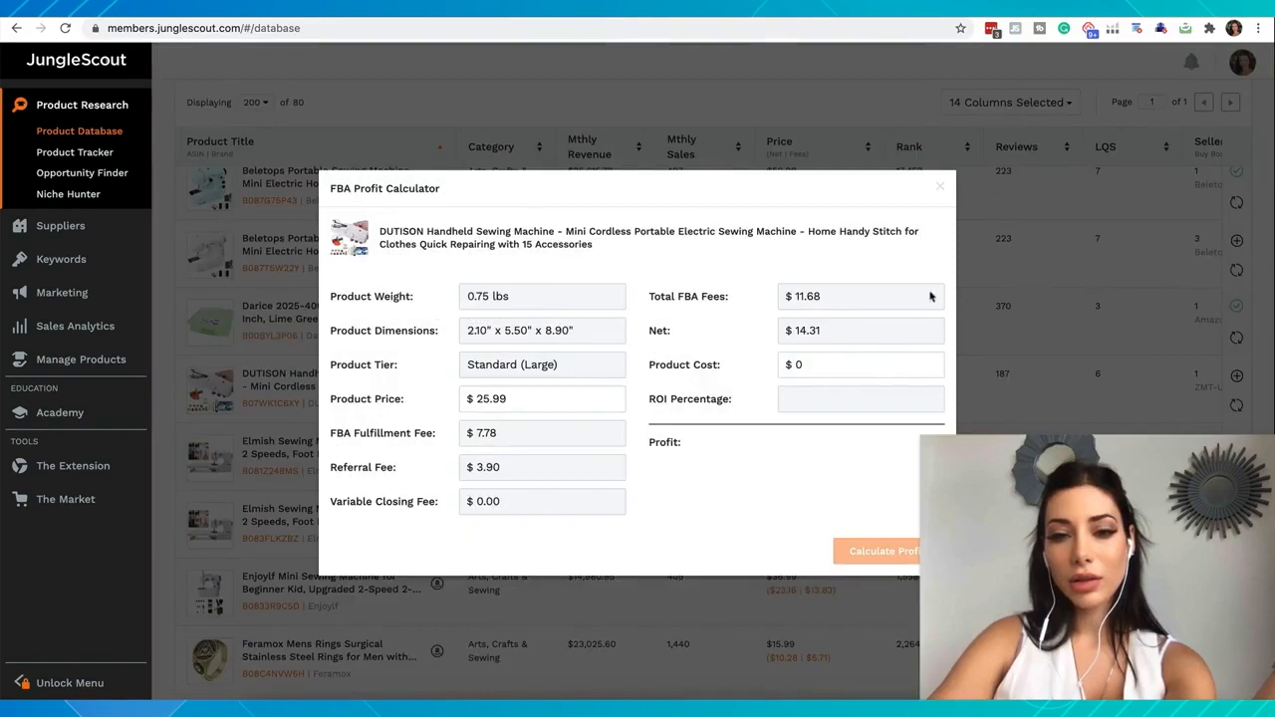
left_click(941, 188)
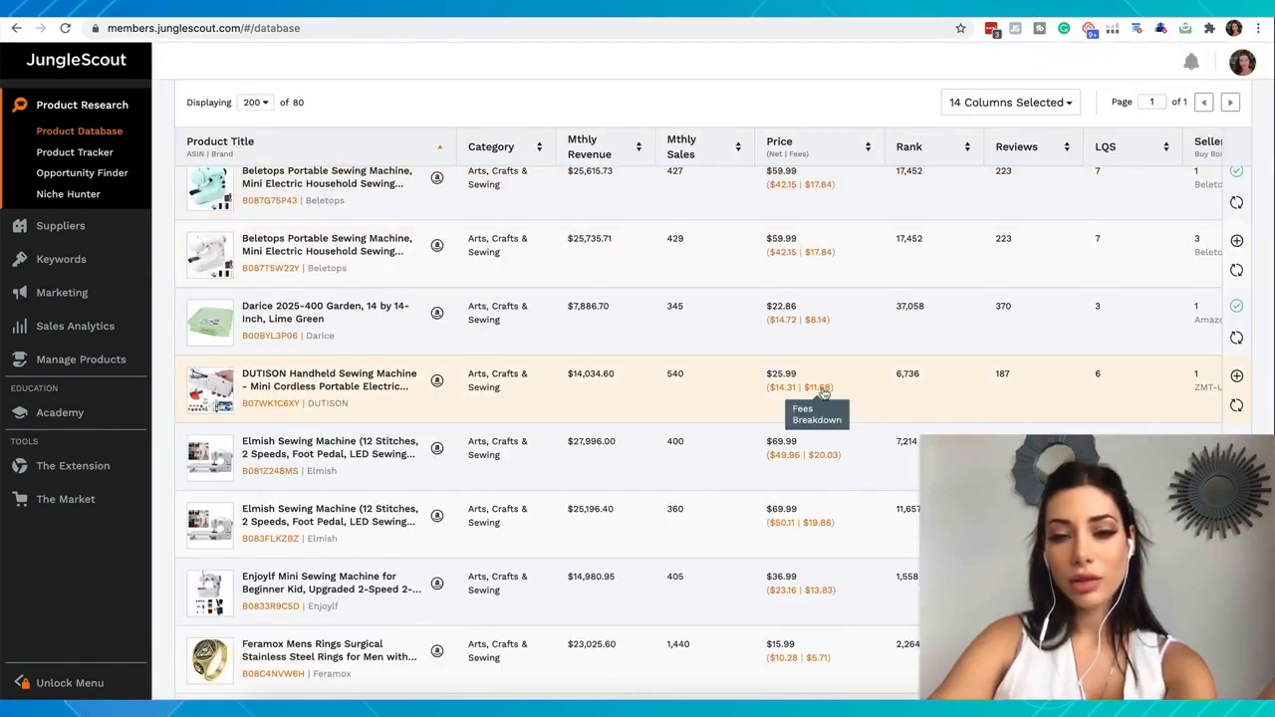
left_click(1237, 376)
left_click(1176, 421)
Review the Feramox men's ring listings and add the Firefly Craft teal glitter heat transfer vinyl to the "Arts" product group
scroll(384, 434, "down", 3)
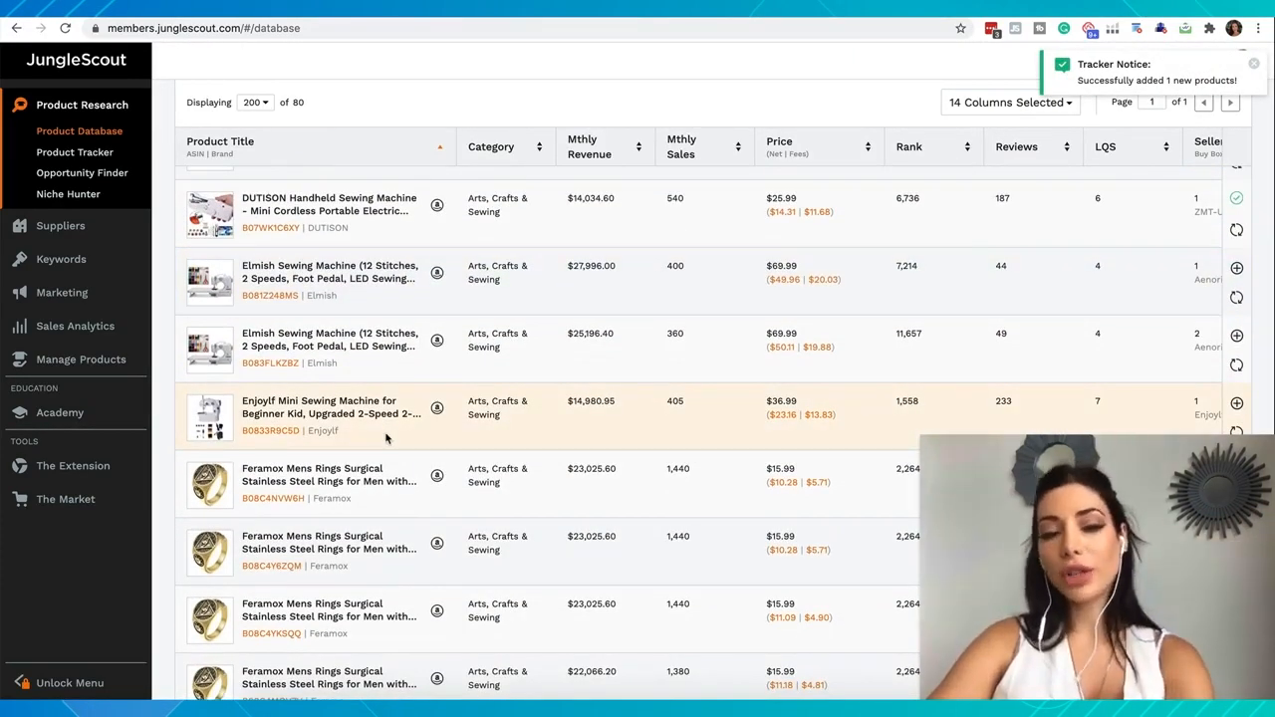
scroll(386, 438, "down", 3)
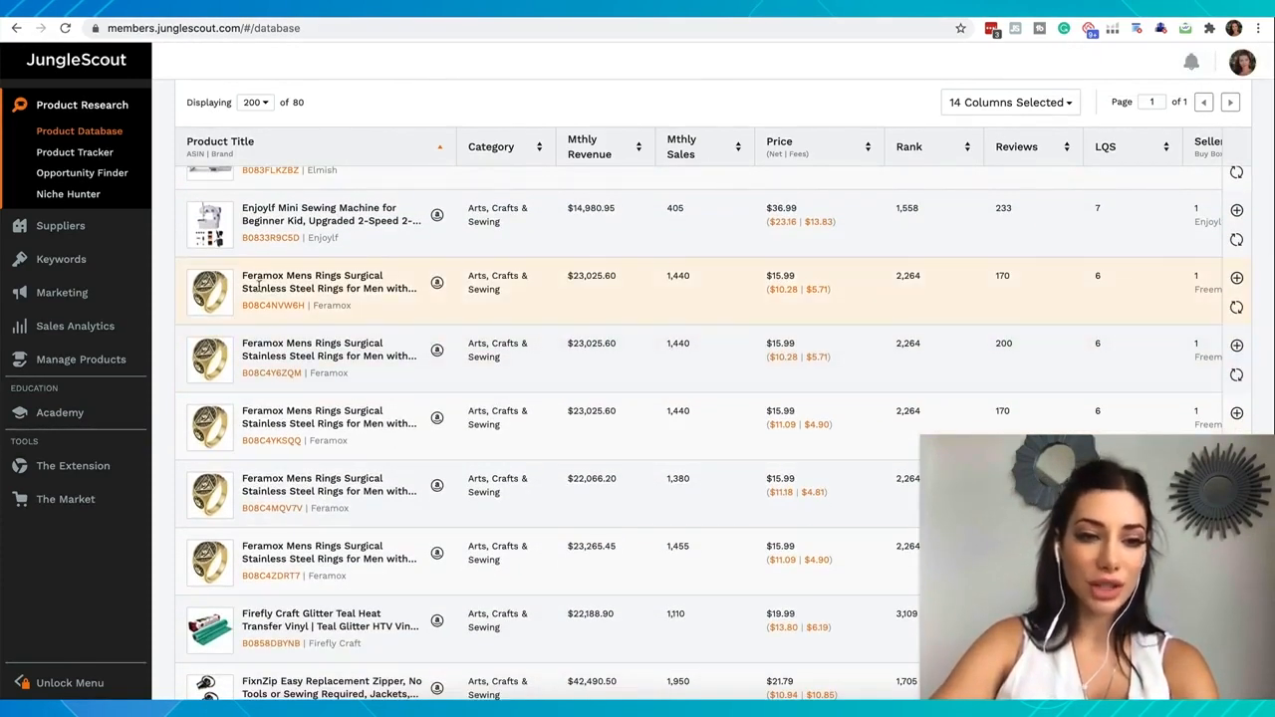
mouse_move(206, 286)
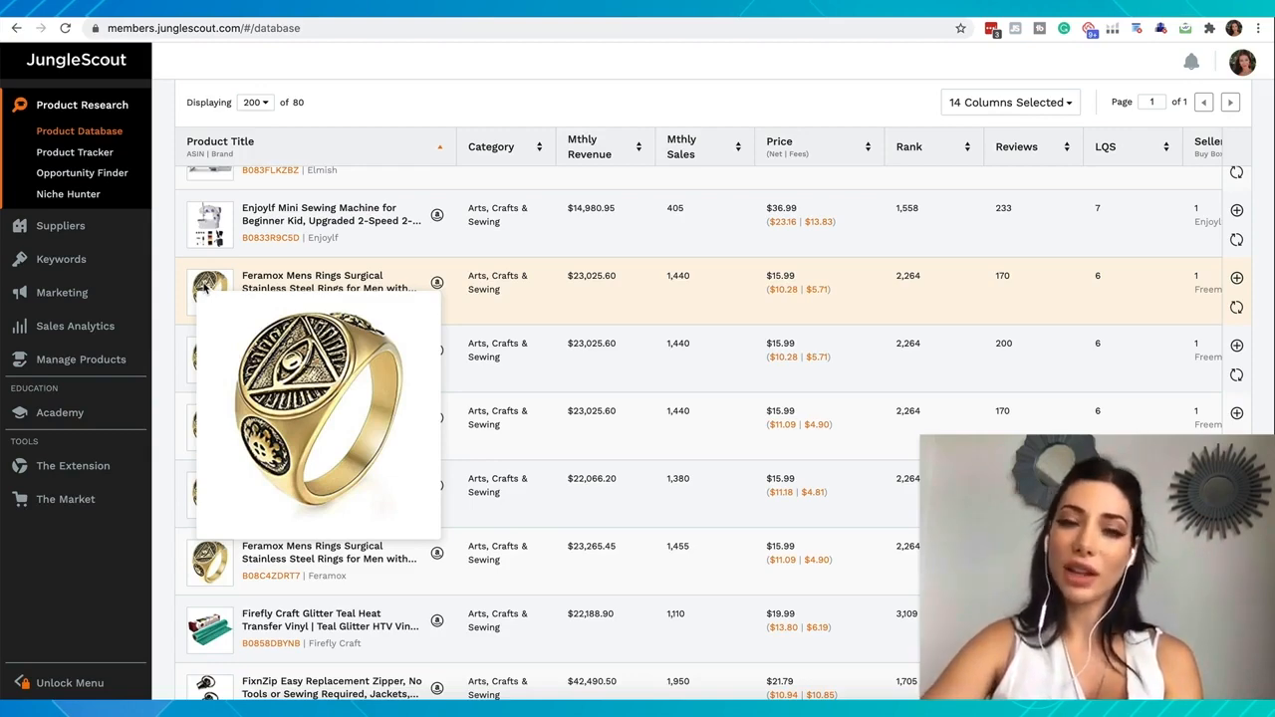
scroll(205, 289, "up", 4)
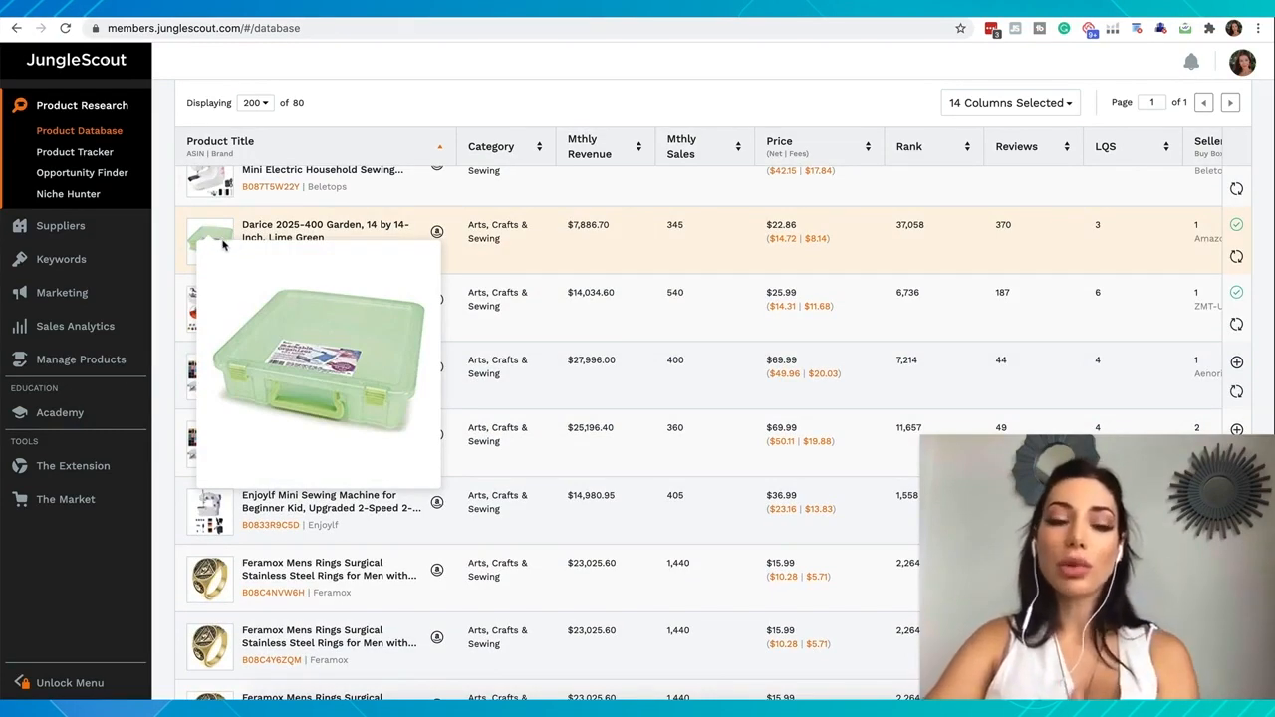
scroll(254, 424, "down", 3)
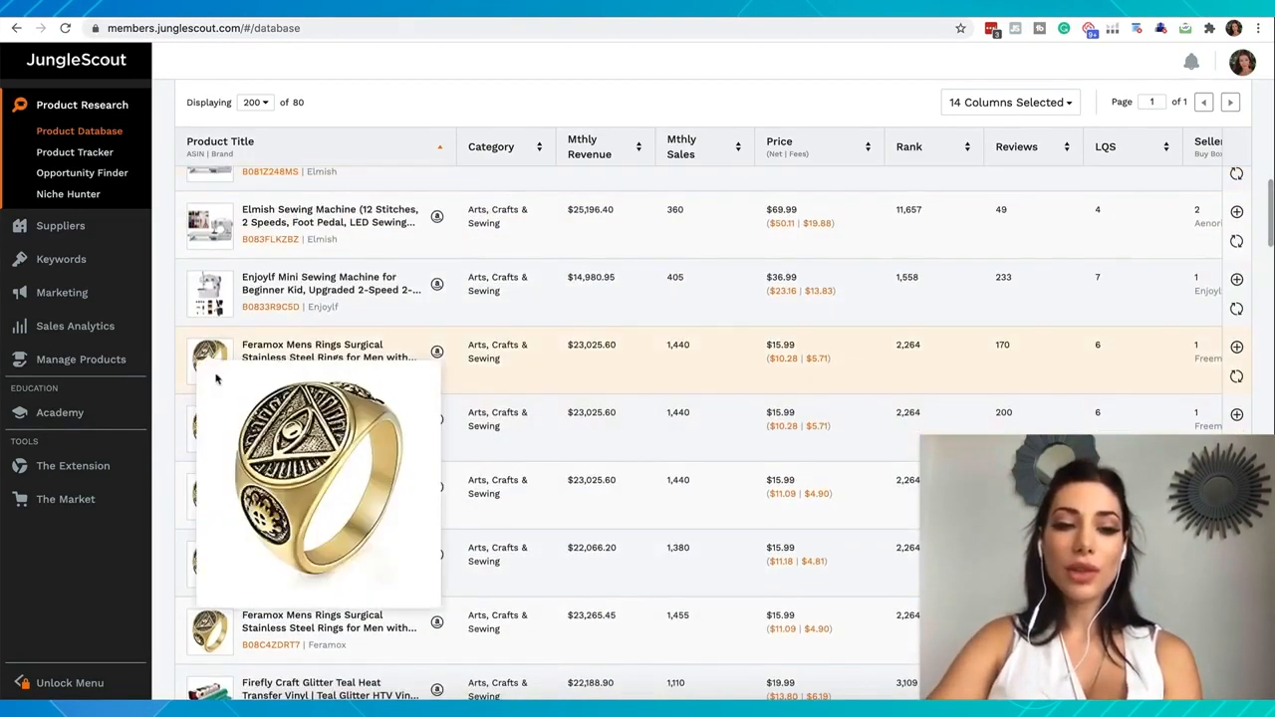
scroll(249, 368, "down", 4)
scroll(257, 365, "down", 1)
mouse_move(222, 338)
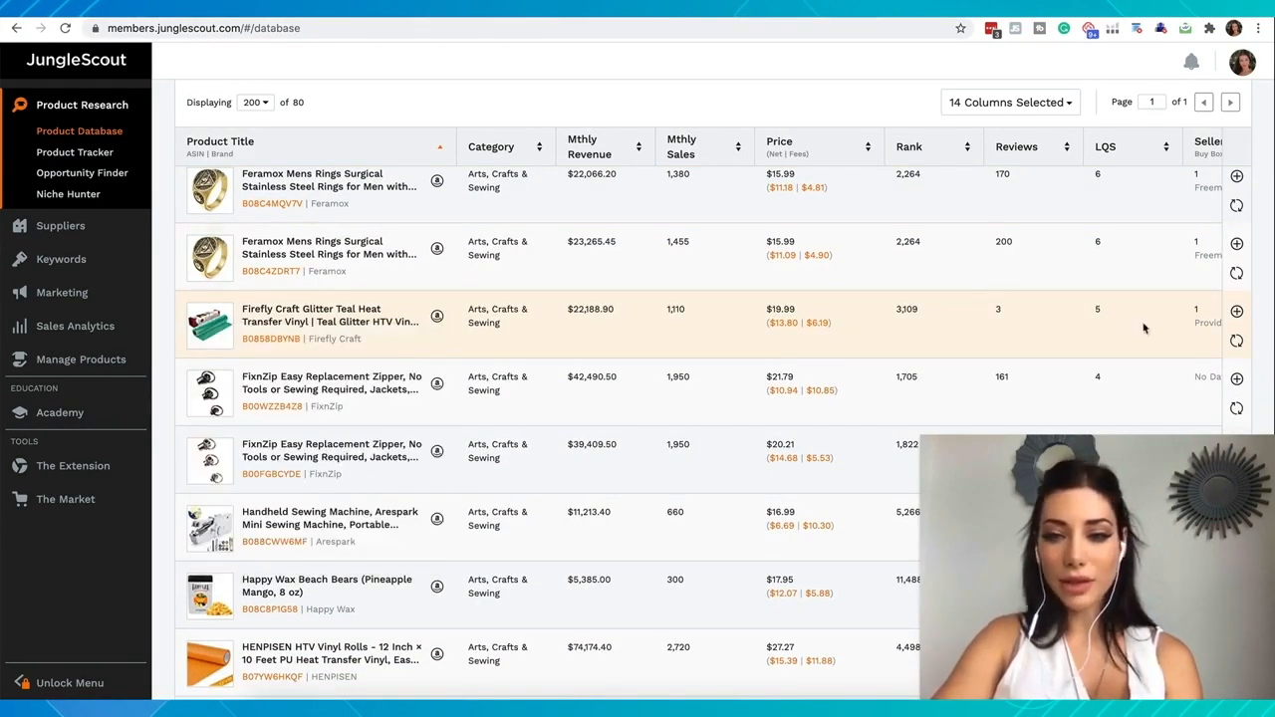
left_click(1235, 312)
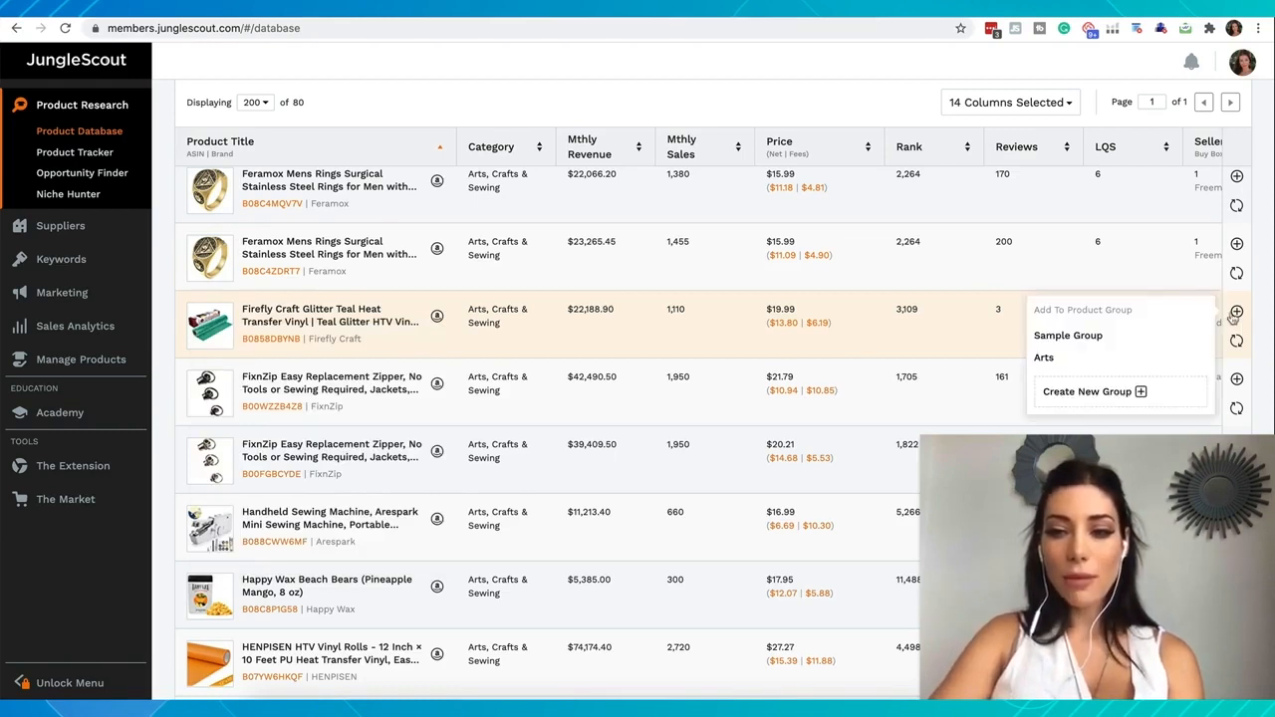
left_click(1083, 356)
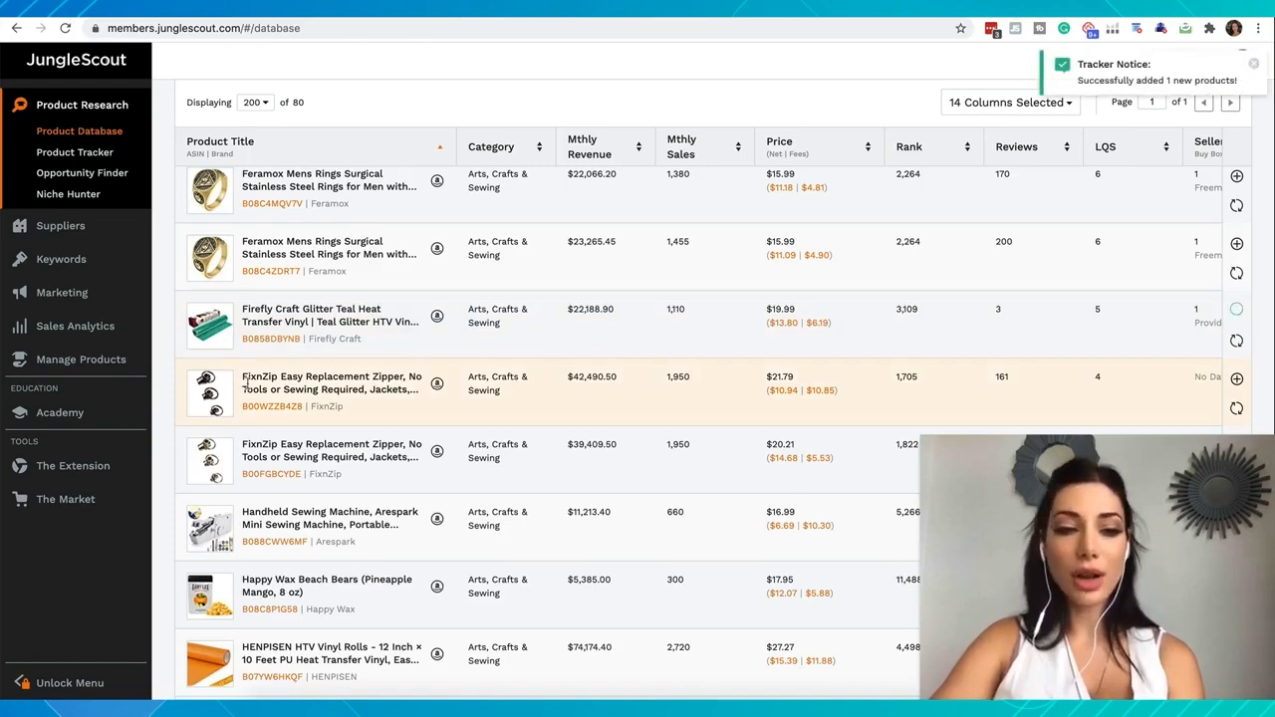
Include the Baby category alongside Arts, Crafts & Sewing in the database filters and rerun the product search
scroll(246, 384, "down", 1)
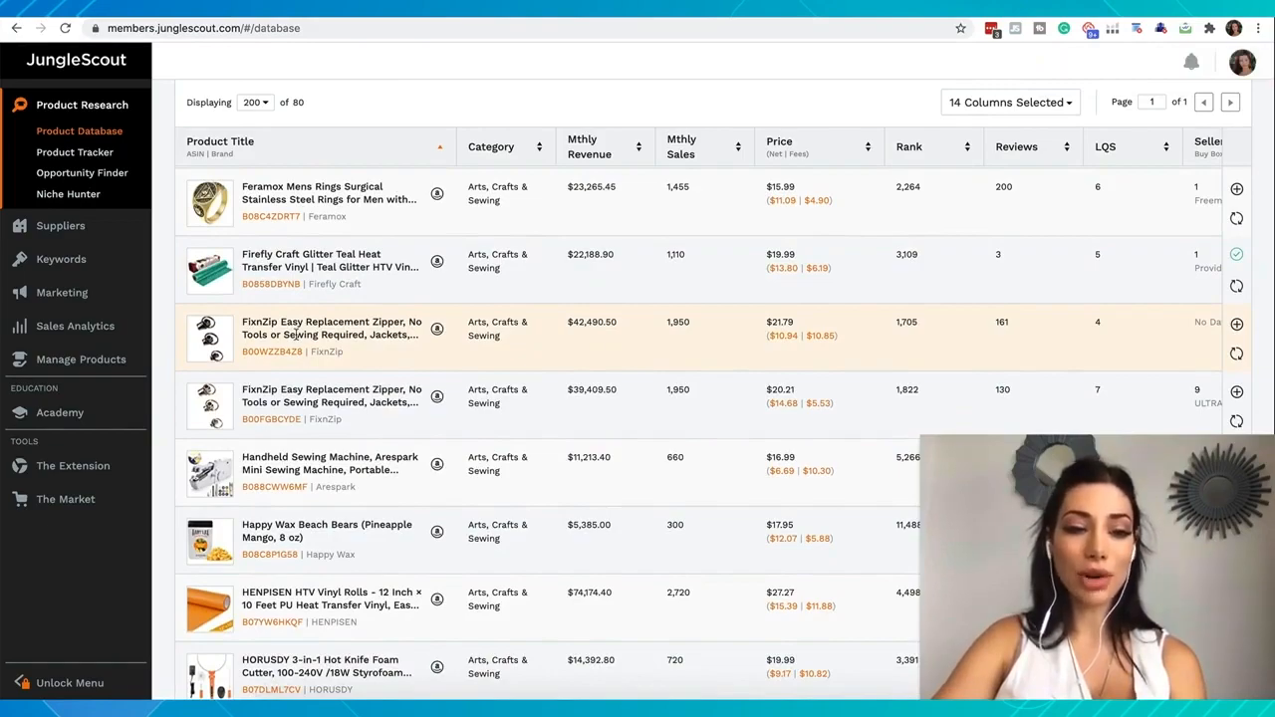
scroll(289, 379, "down", 5)
scroll(276, 416, "down", 15)
scroll(276, 417, "up", 20)
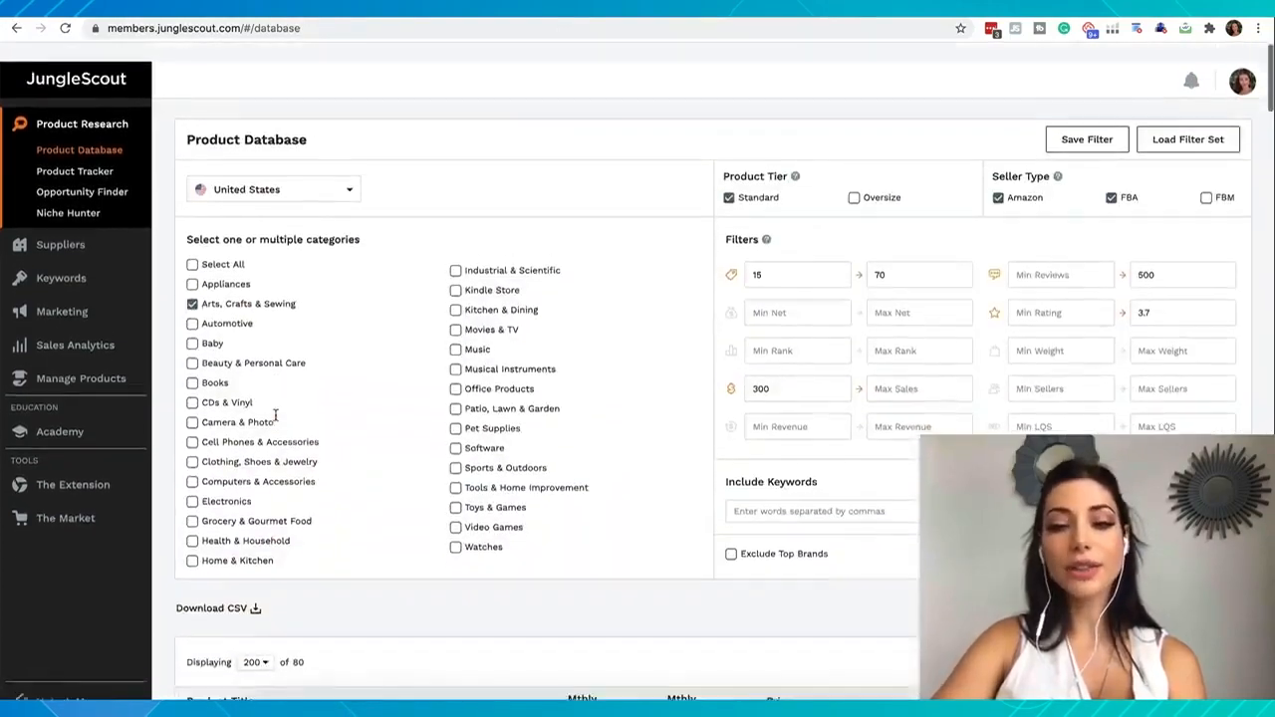
scroll(275, 416, "down", 5)
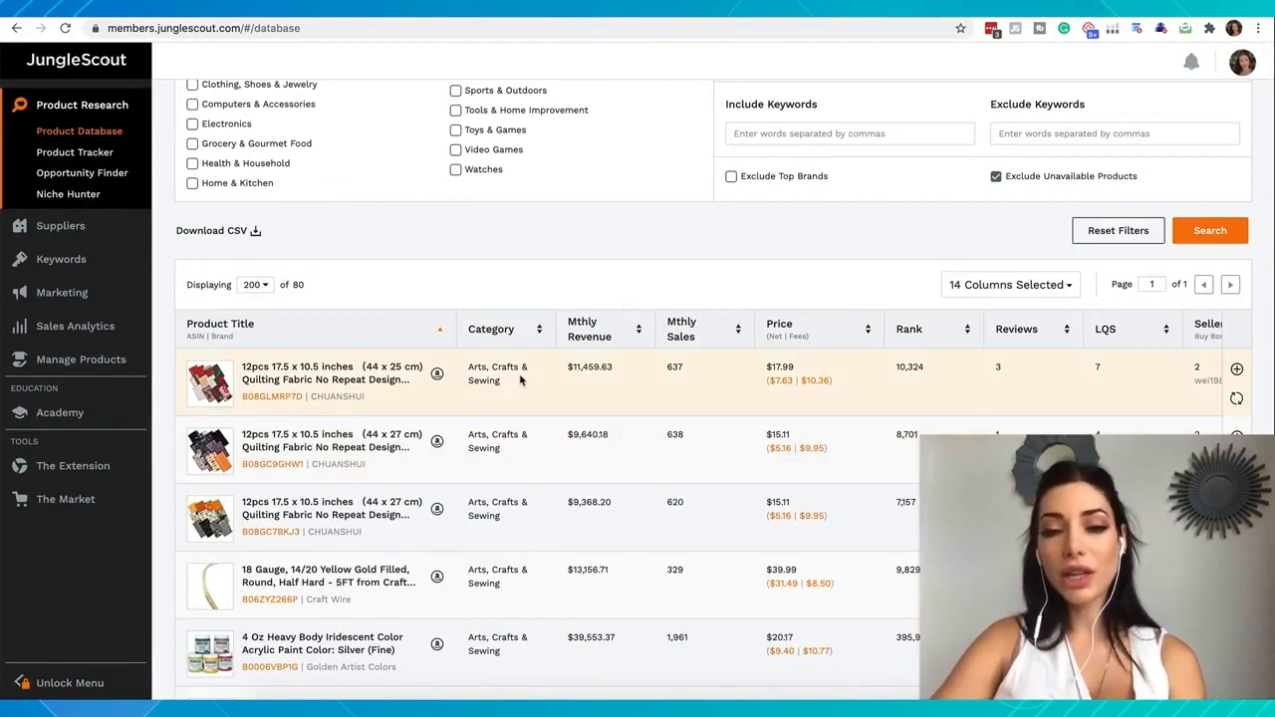
scroll(520, 379, "up", 5)
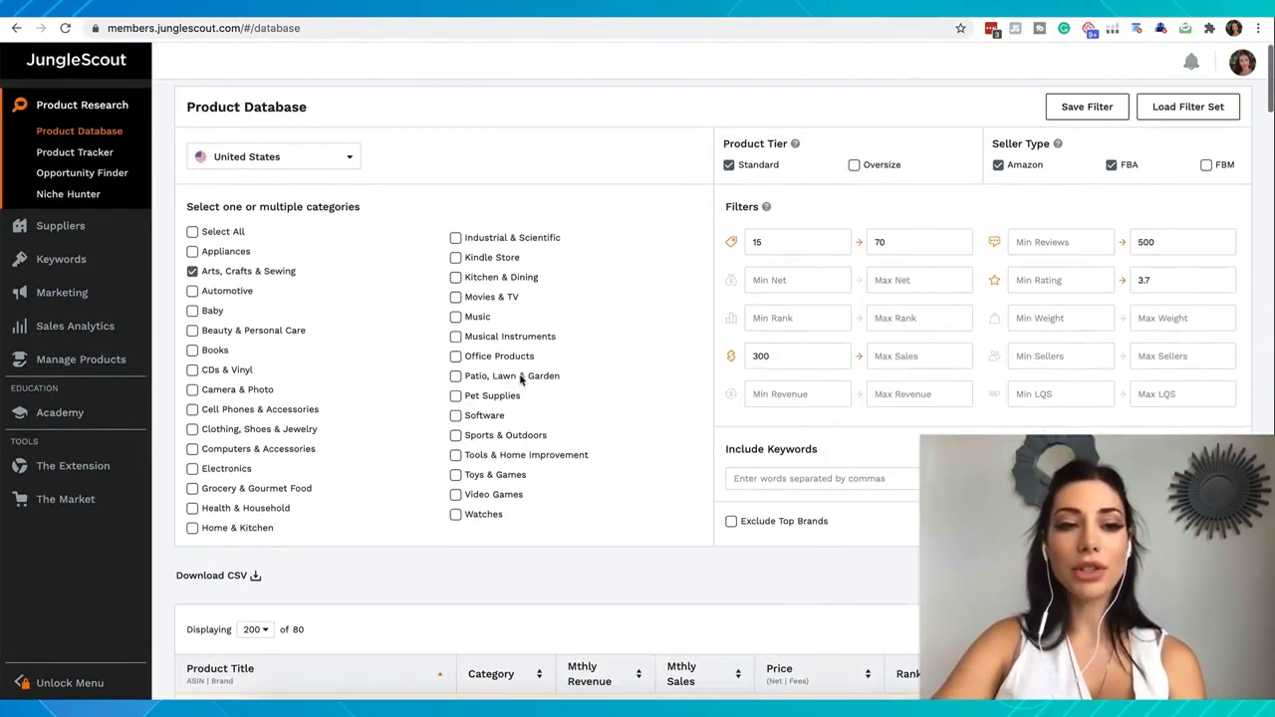
left_click(192, 310)
scroll(430, 608, "down", 1)
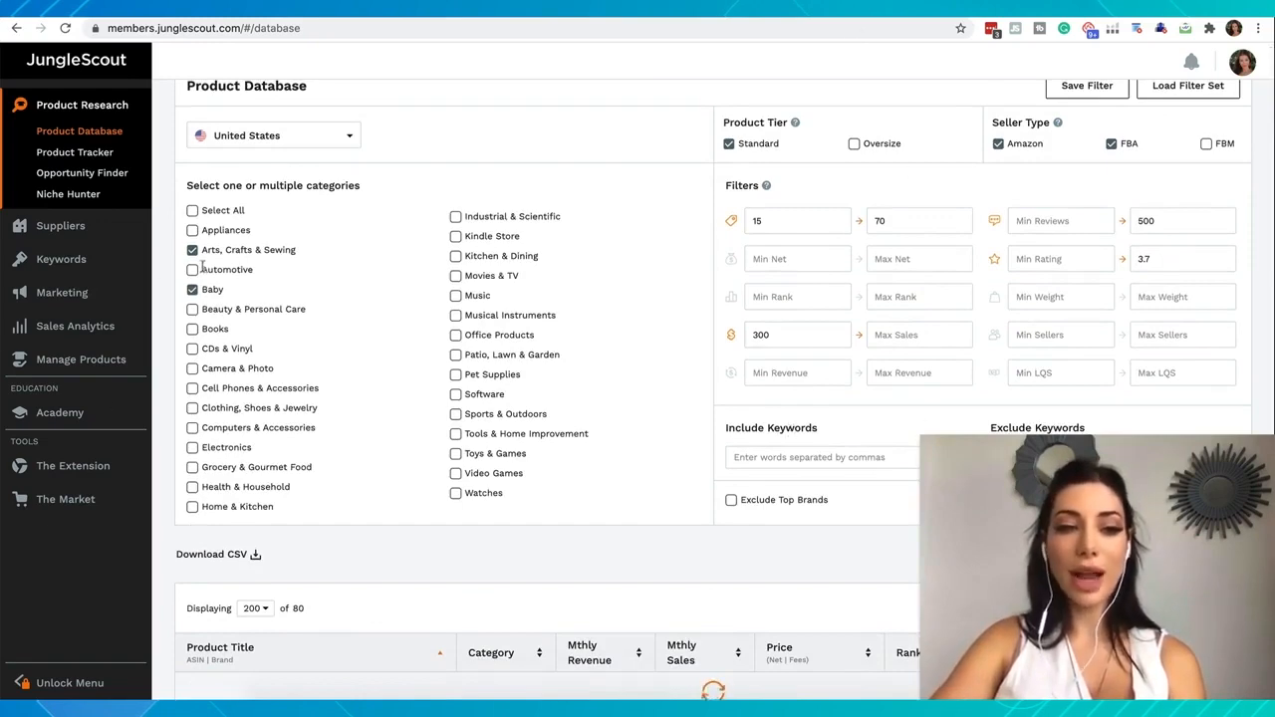
scroll(277, 574, "down", 5)
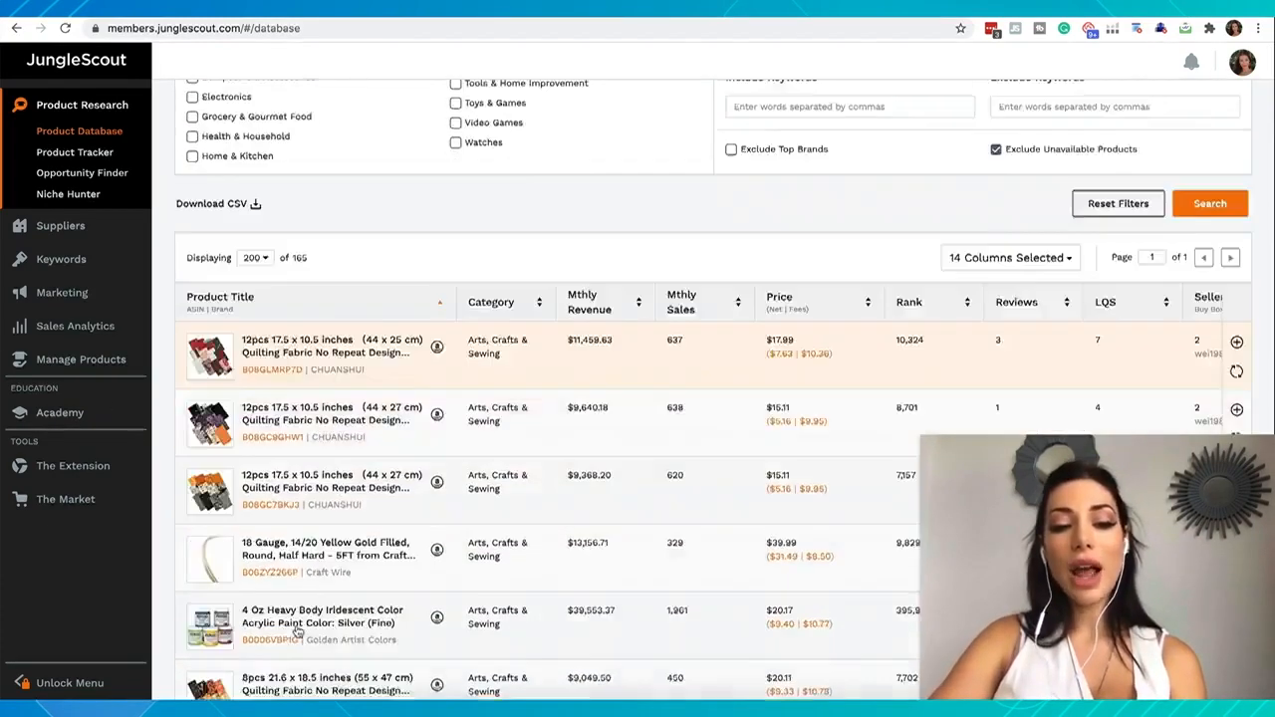
scroll(307, 245, "up", 1)
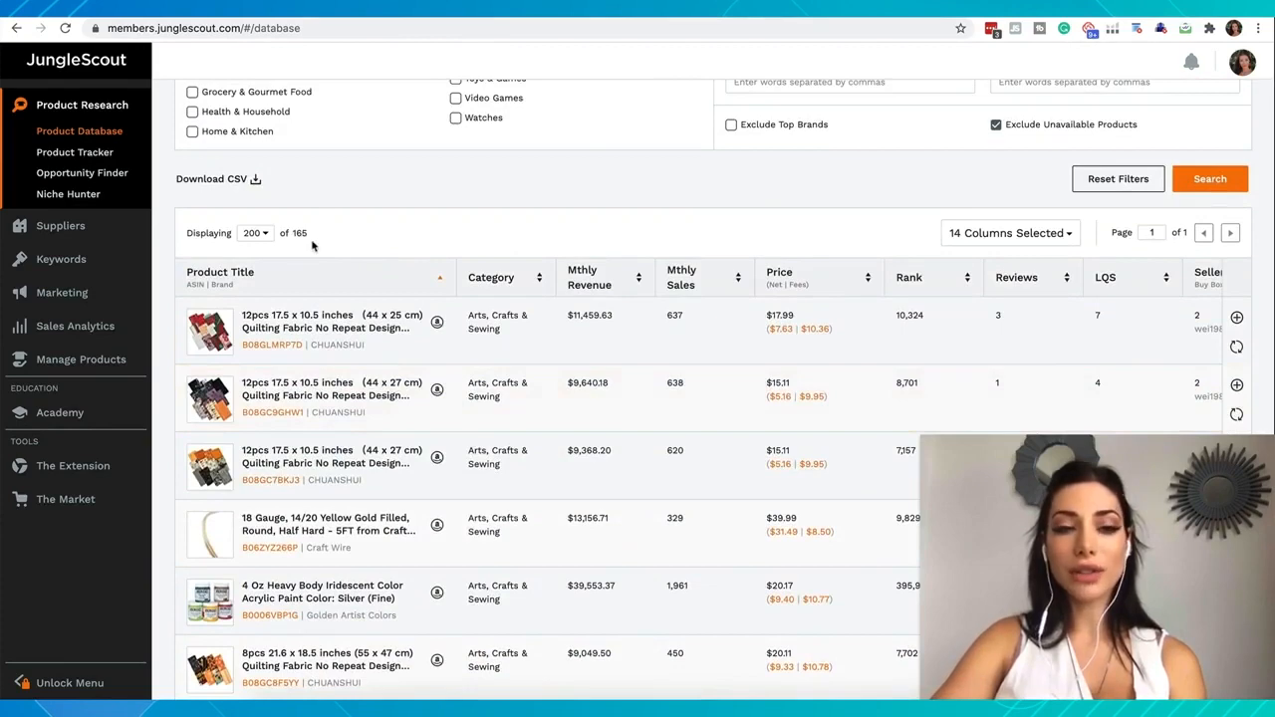
Switch to the Product Tracker and open the Amazon listing of the tracked DUTISON handheld sewing machine
scroll(312, 245, "up", 3)
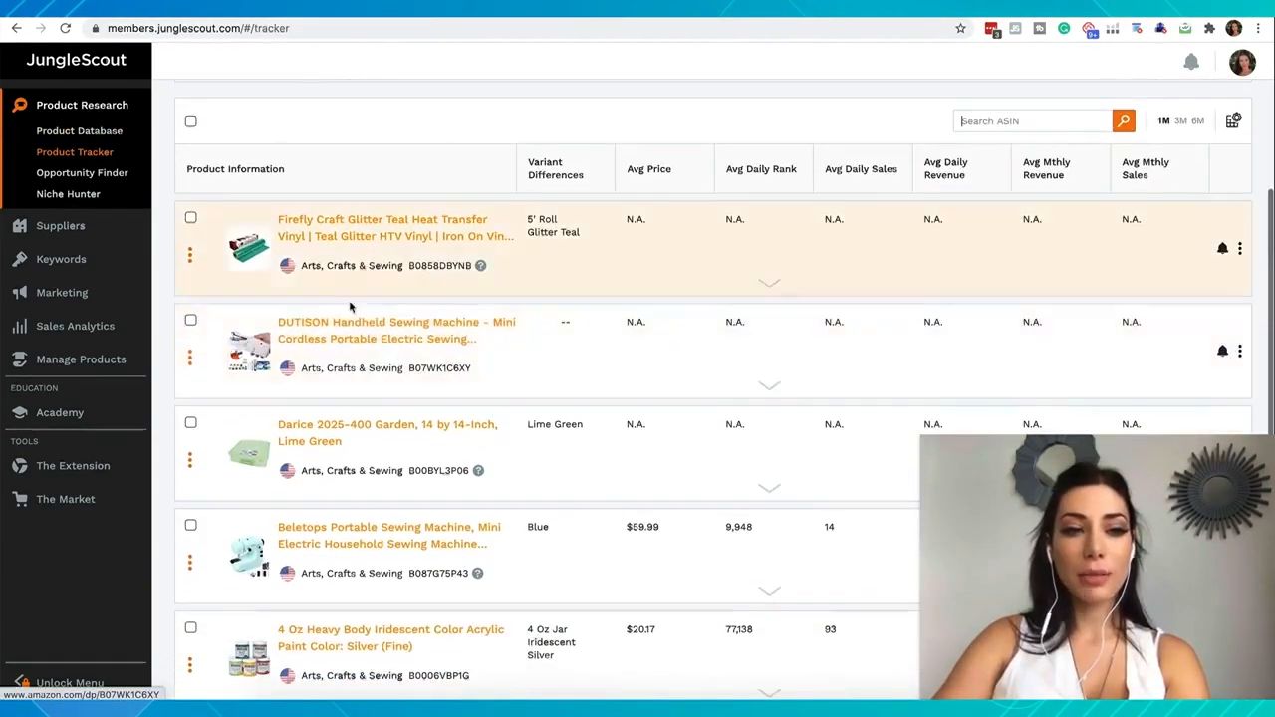
scroll(328, 364, "down", 1)
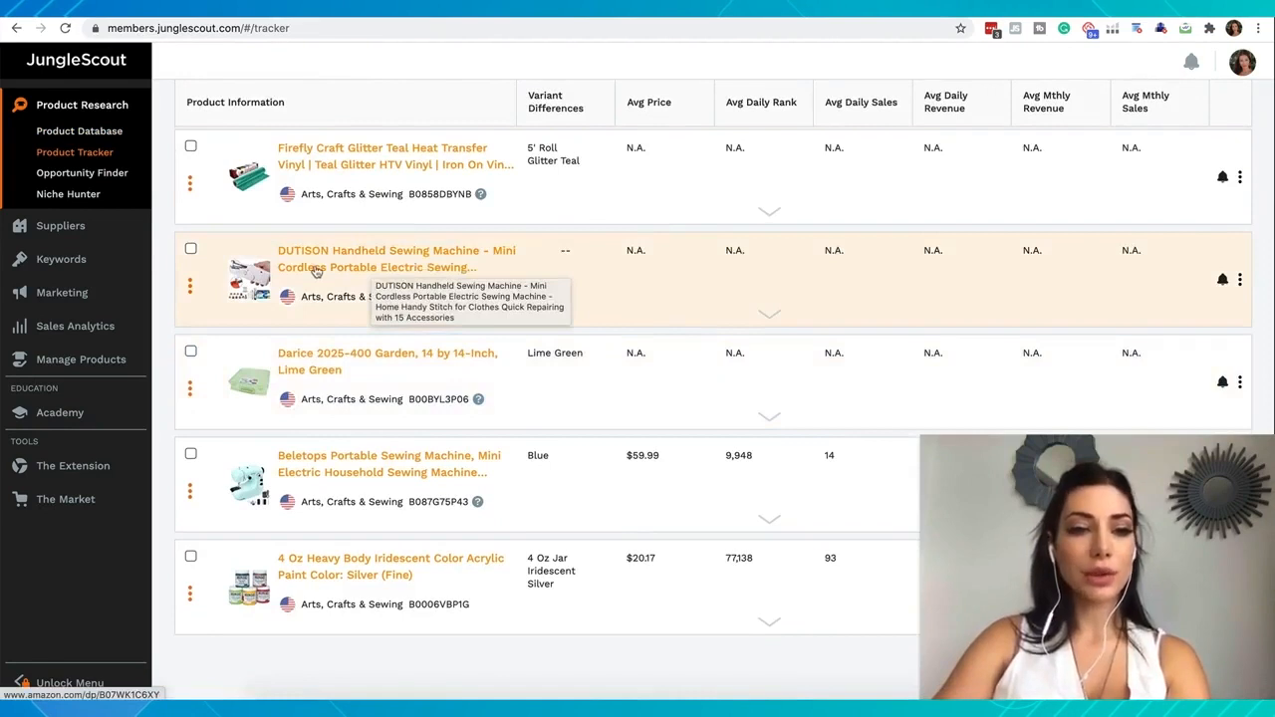
left_click(365, 278)
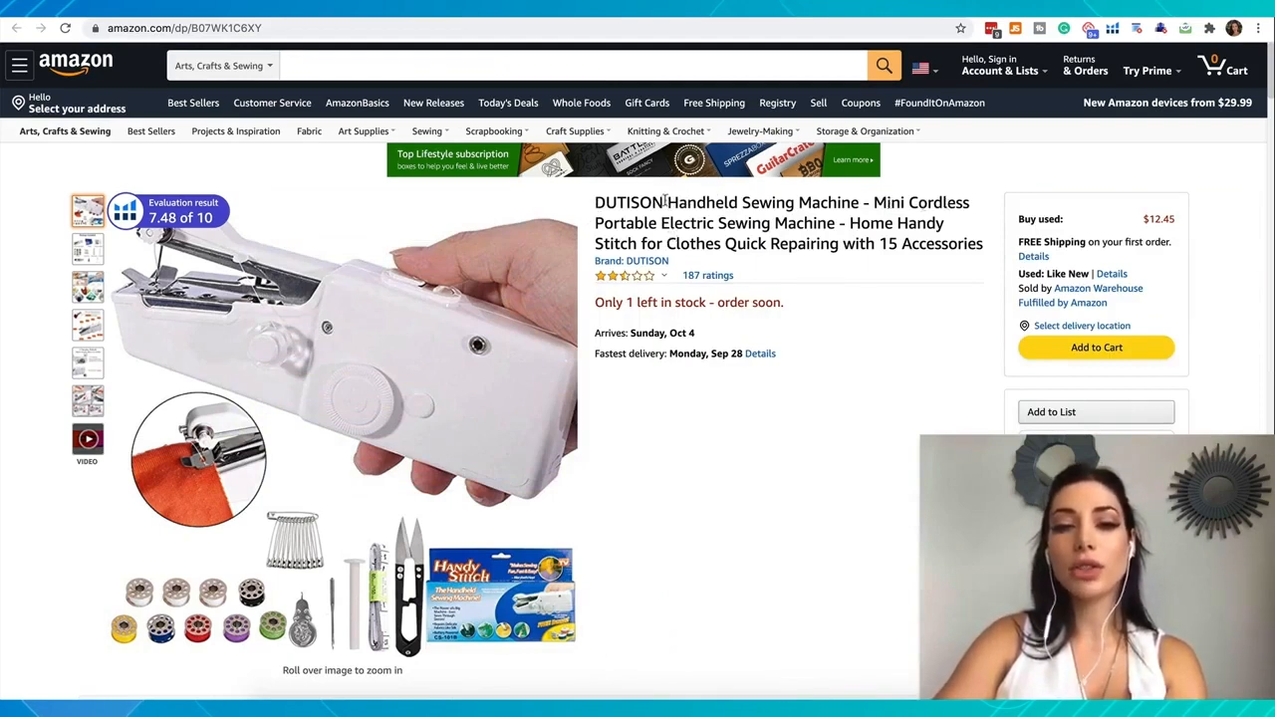
Search Amazon for "Handheld Sewing Machine" in All Departments, using the listing's title without the DUTISON brand name
left_click_drag(858, 203, 674, 190)
key("ctrl+c")
left_click(355, 72)
key("ctrl+v")
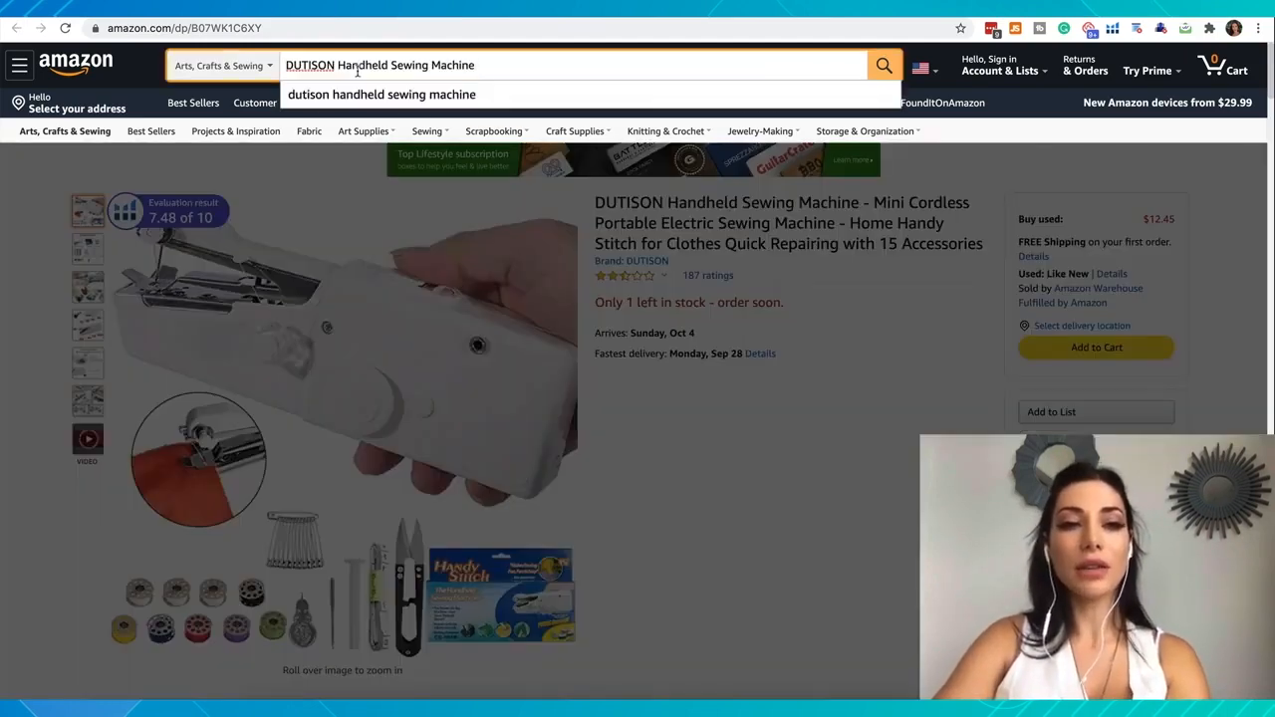
double_click(303, 65)
key("BackSpace")
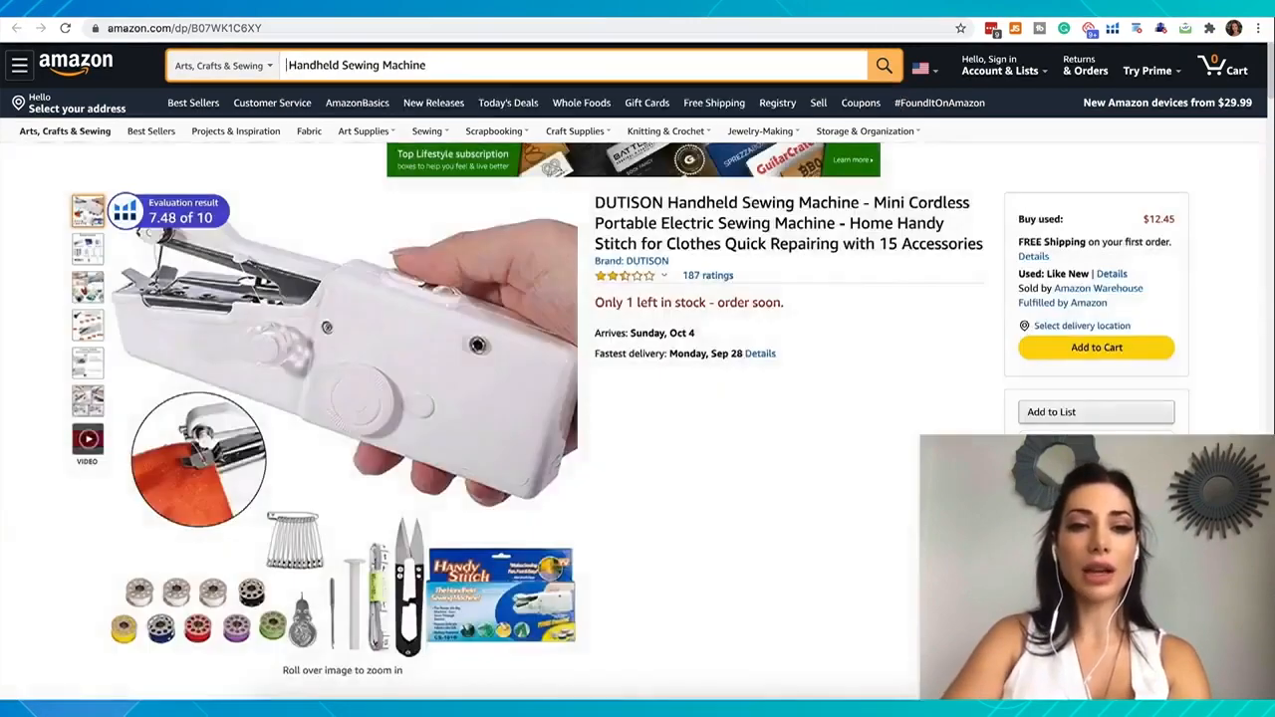
left_click(249, 65)
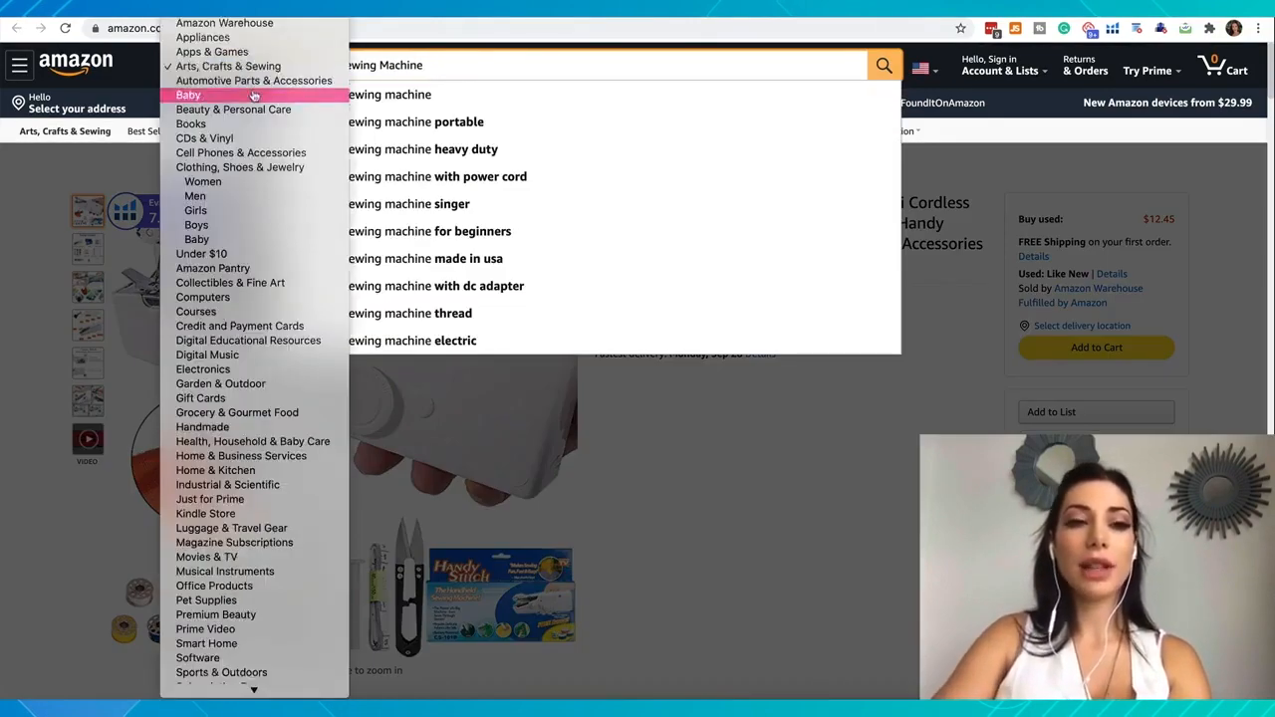
left_click(256, 63)
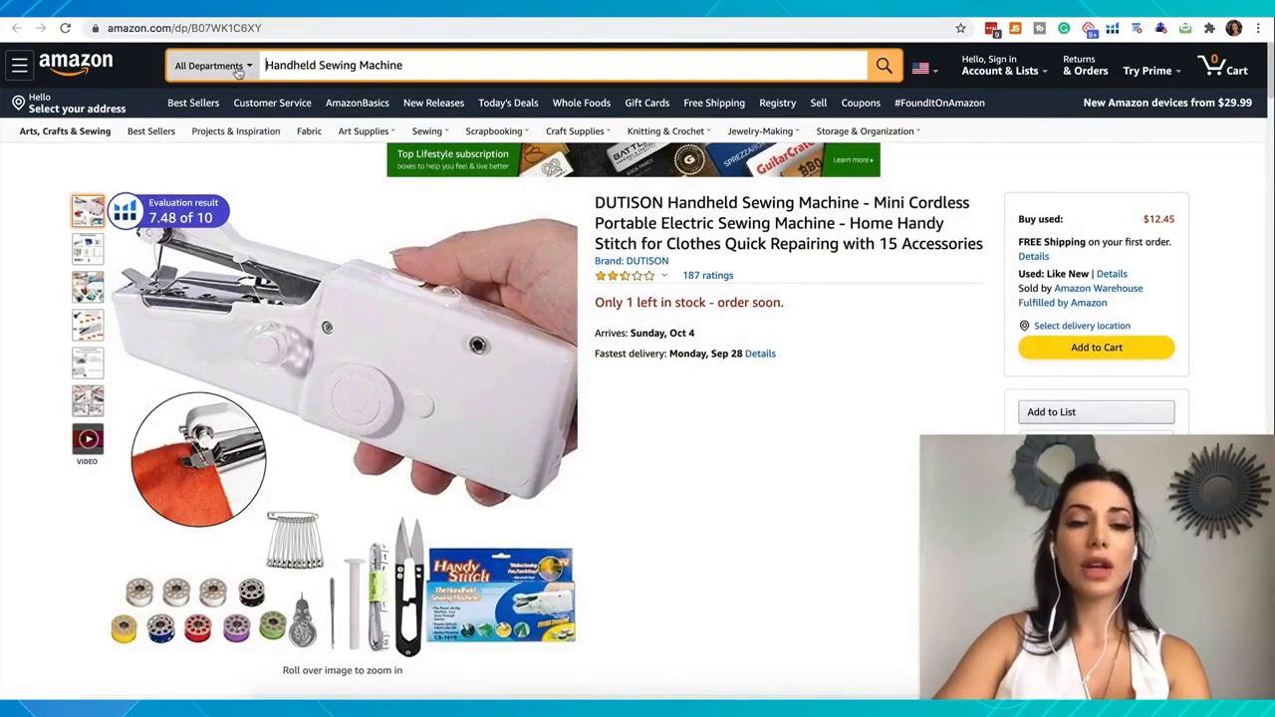
left_click(884, 64)
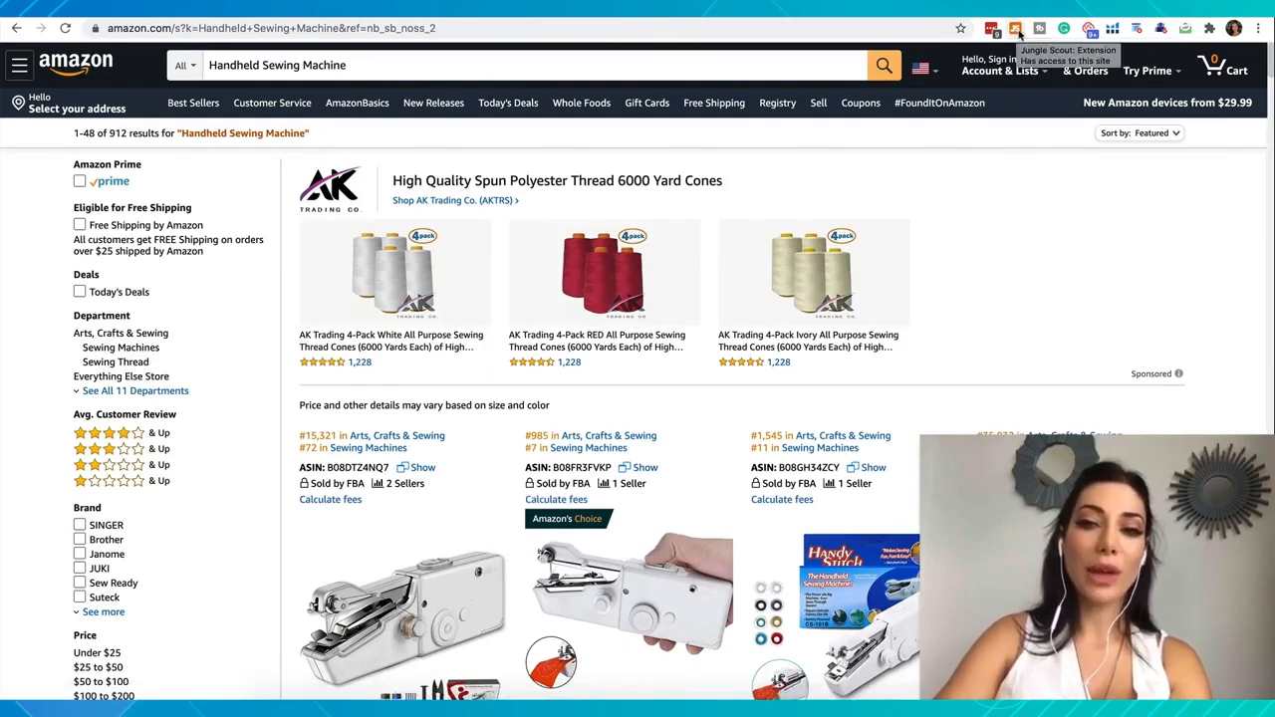
Run the Jungle Scout extension on the search results and examine the average sales, price, reviews and opportunity score
left_click(1015, 29)
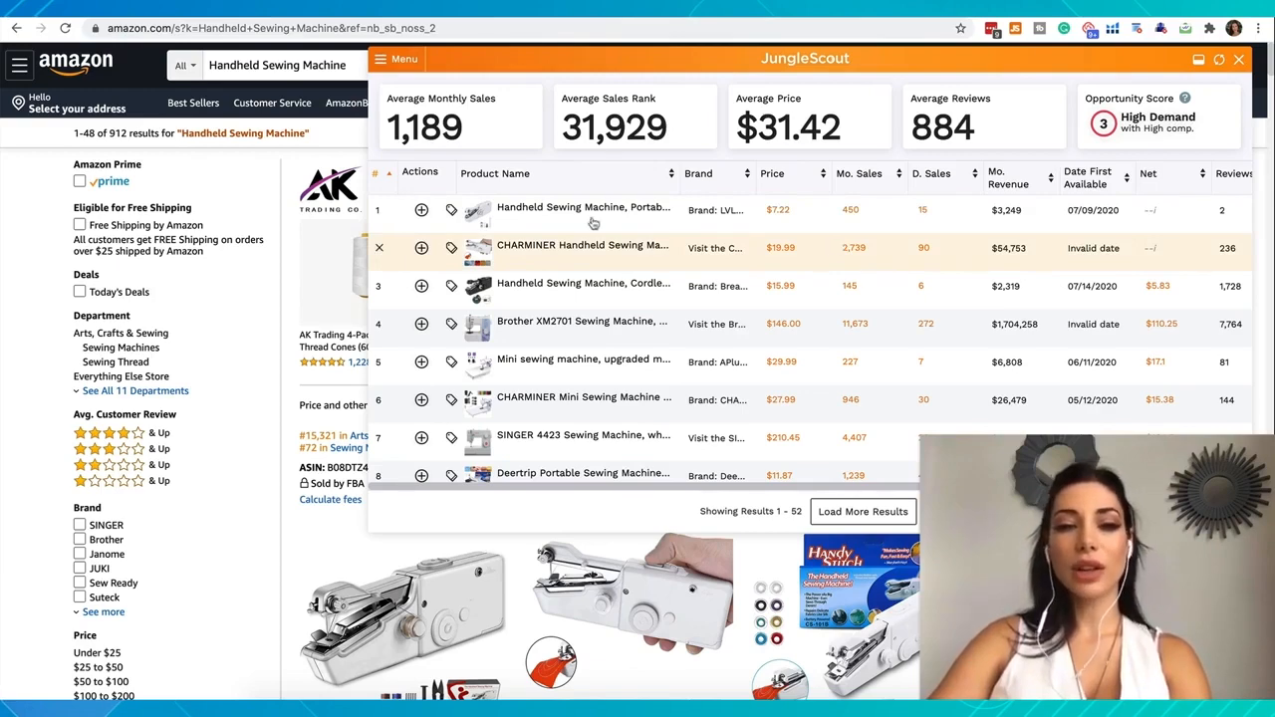
mouse_move(590, 219)
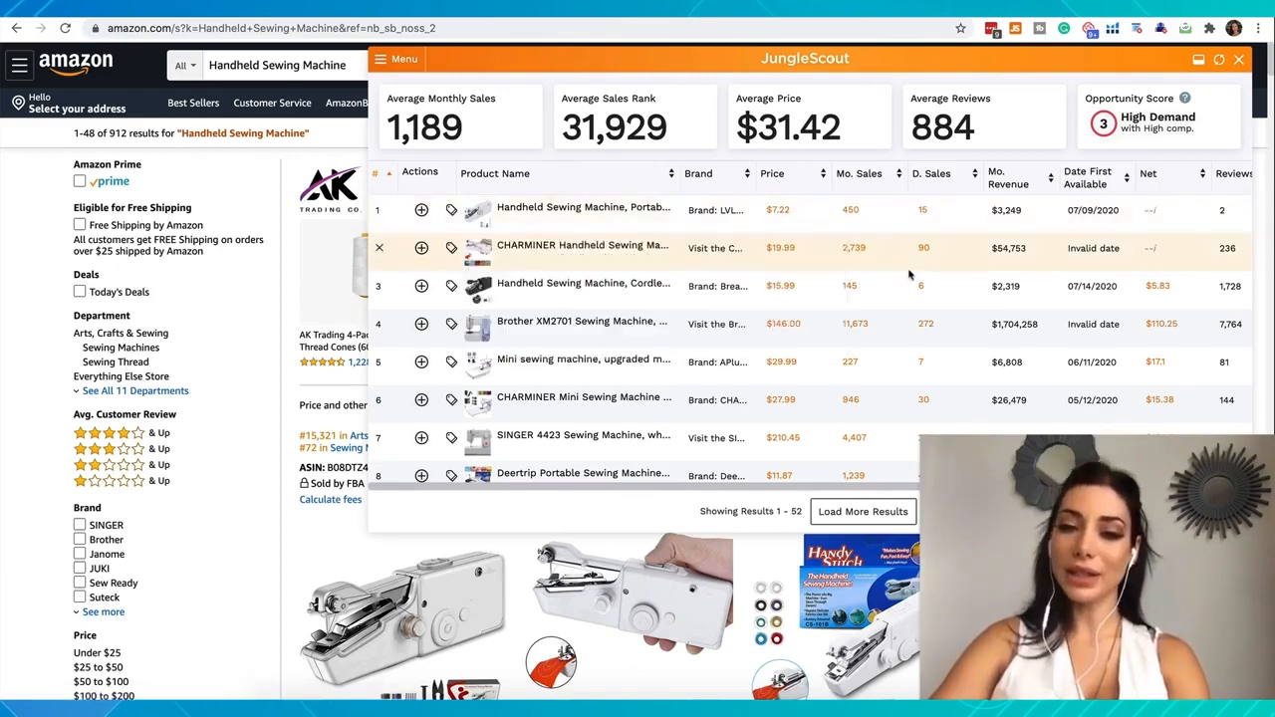
scroll(867, 398, "down", 1)
scroll(867, 398, "up", 1)
mouse_move(518, 254)
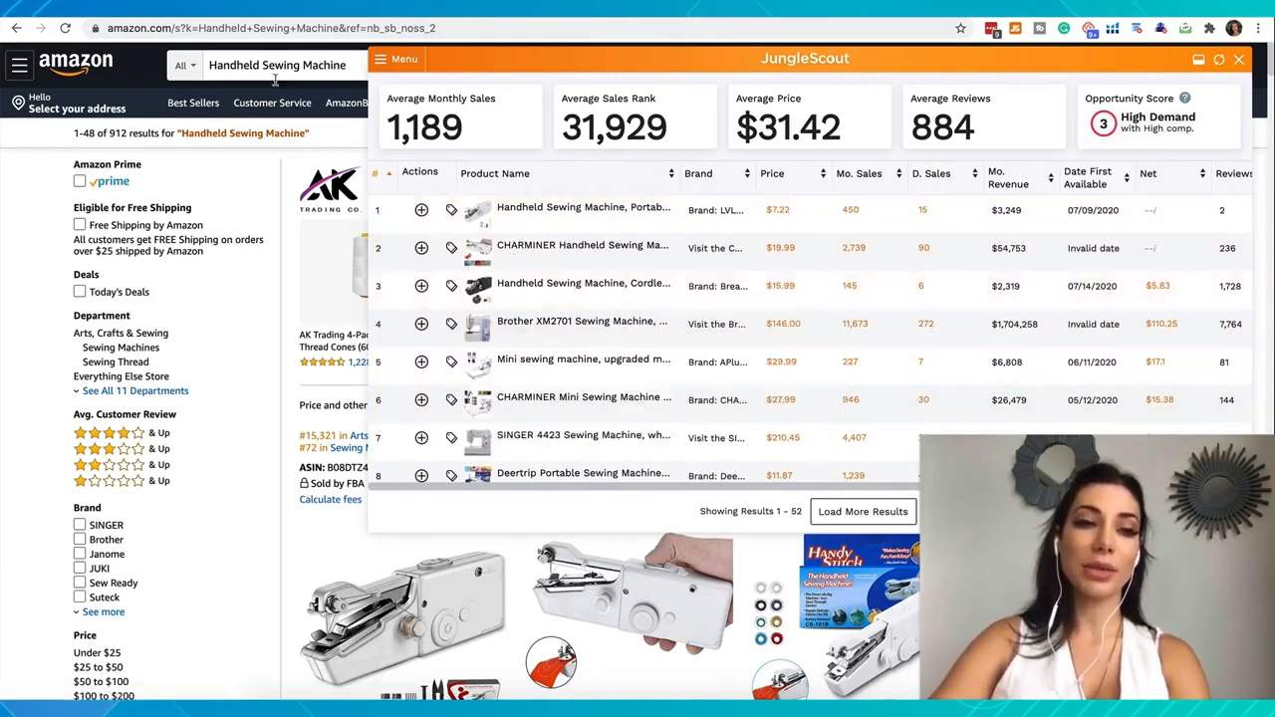
Remove the Brother XM2701, the upgraded mini model, the CHARMINER Mini and the SINGER 4423 from the Jungle Scout results table
mouse_move(490, 333)
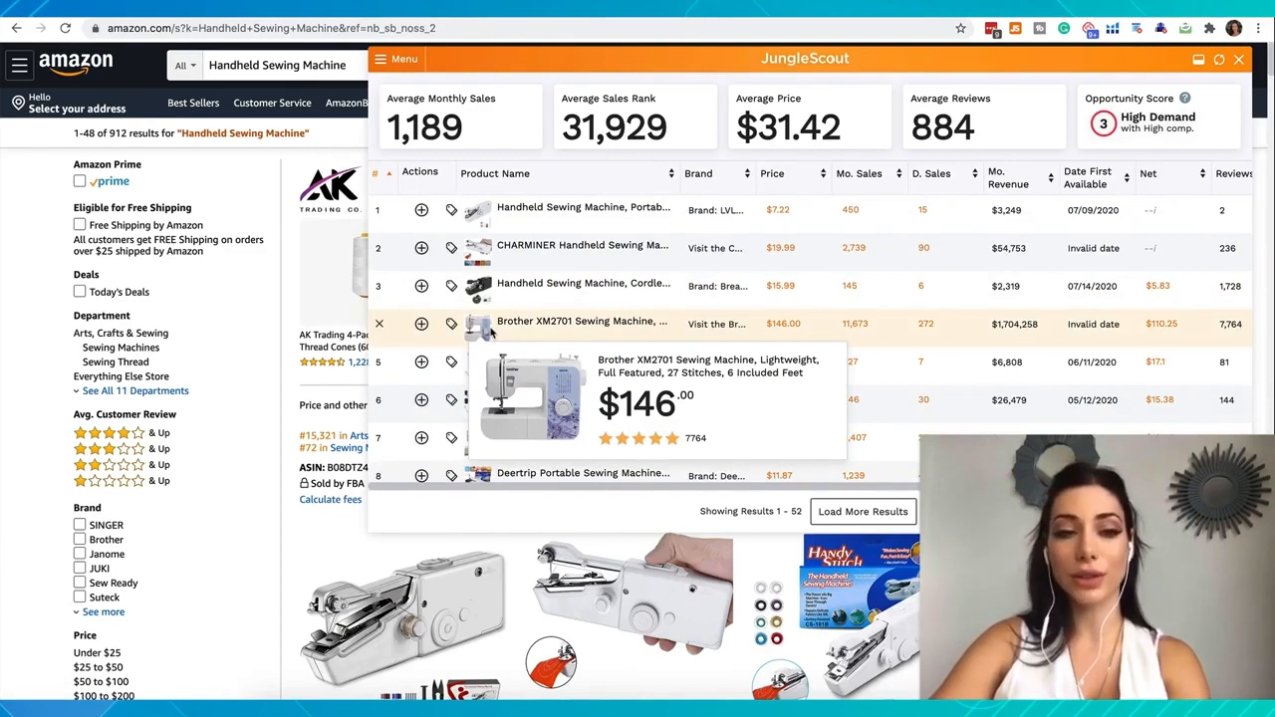
left_click(380, 326)
mouse_move(490, 332)
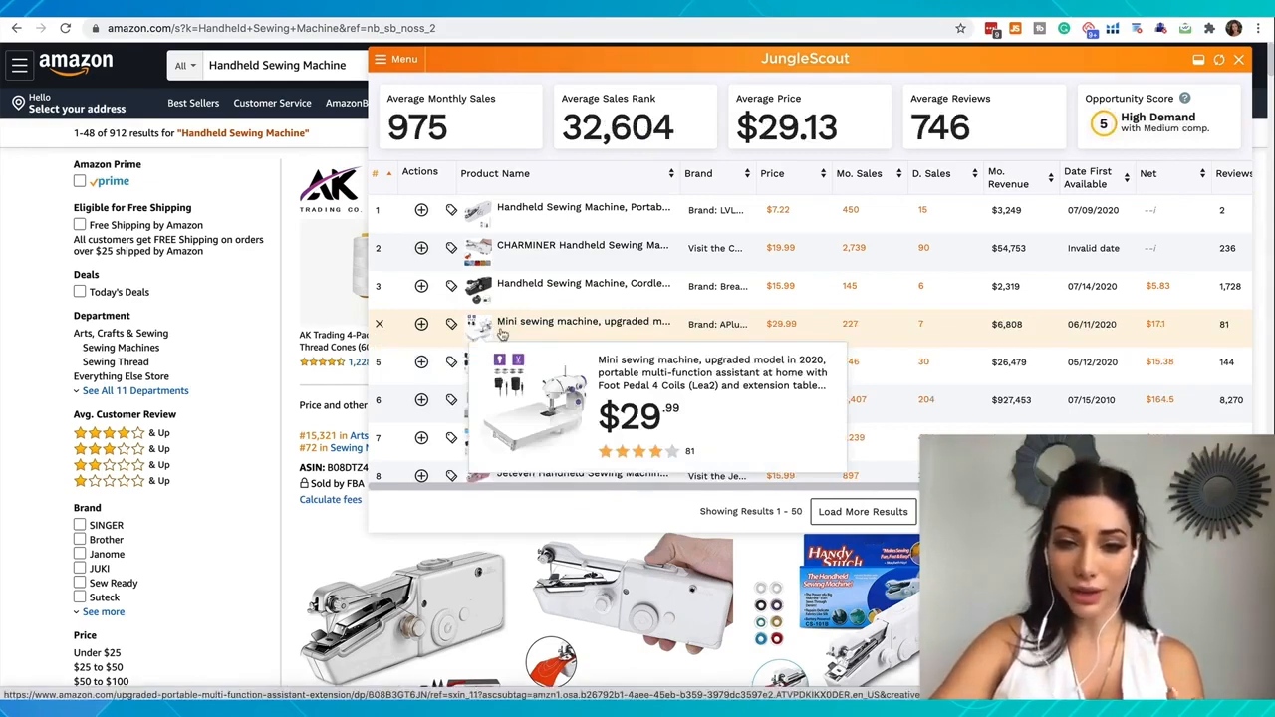
left_click(378, 327)
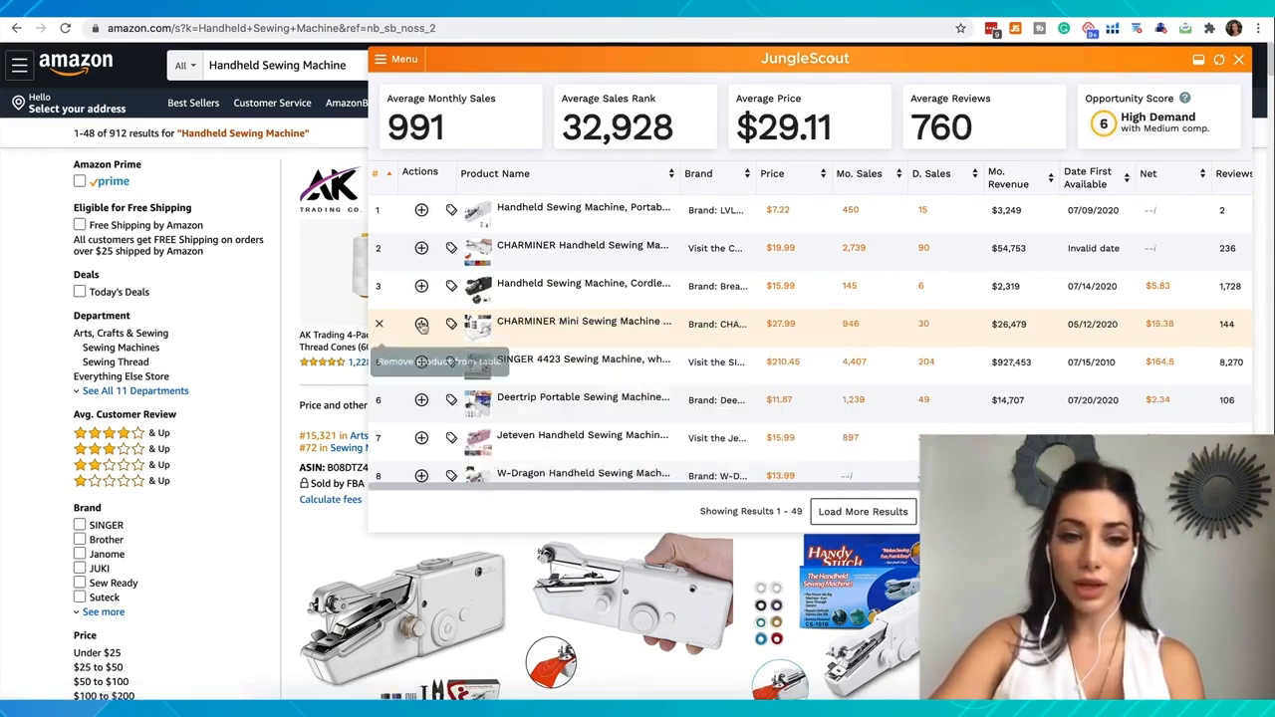
left_click(380, 325)
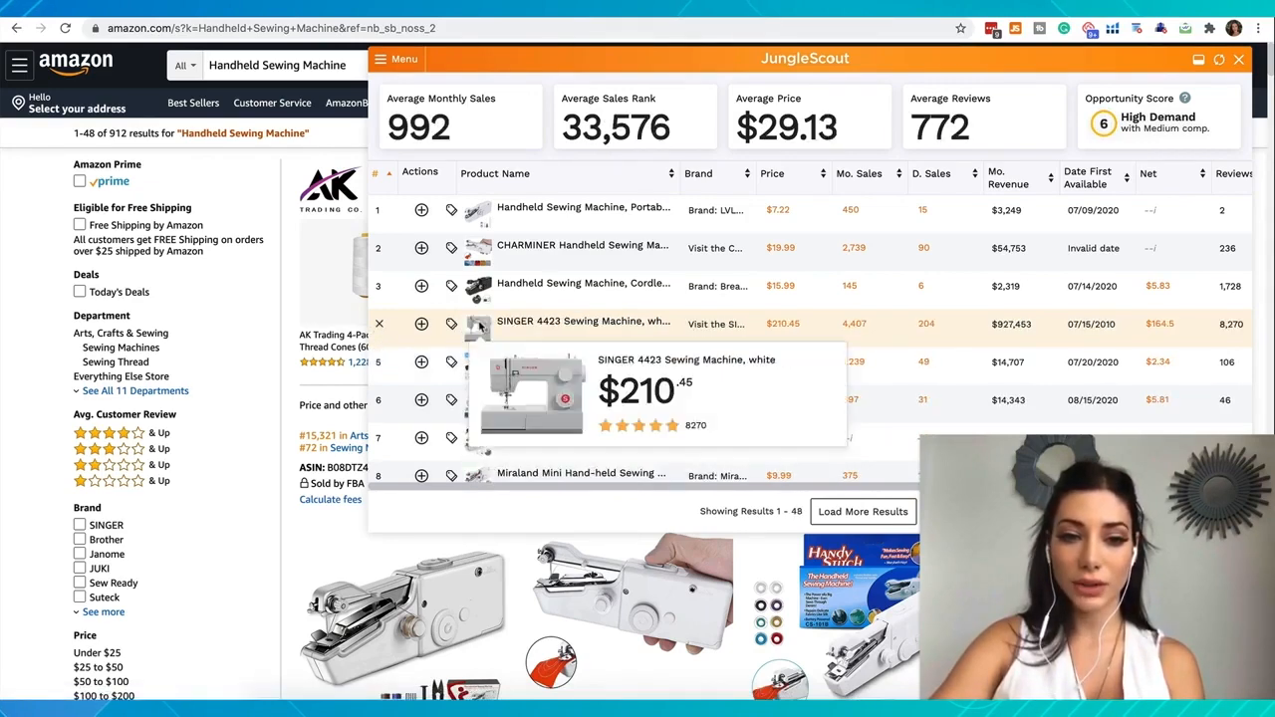
left_click(378, 327)
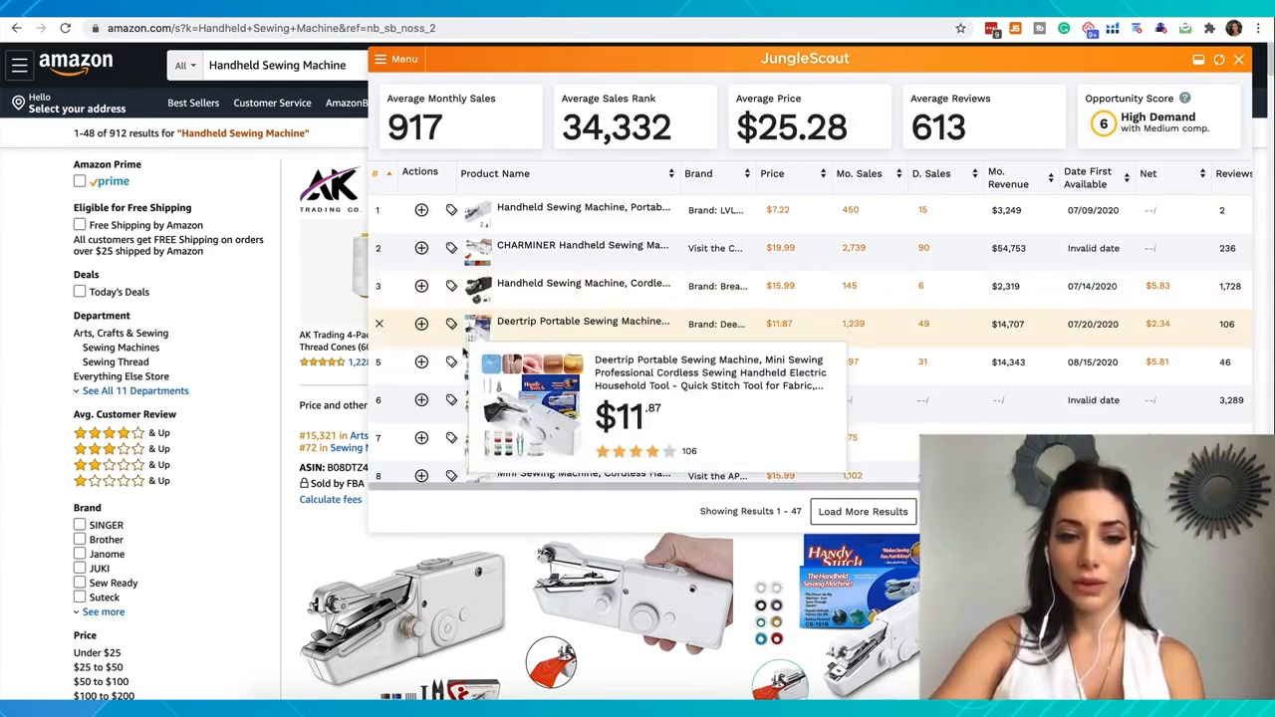
Check the product thumbnails further down the results table and remove the KPCB Mini Sewing Machine
scroll(468, 365, "down", 1)
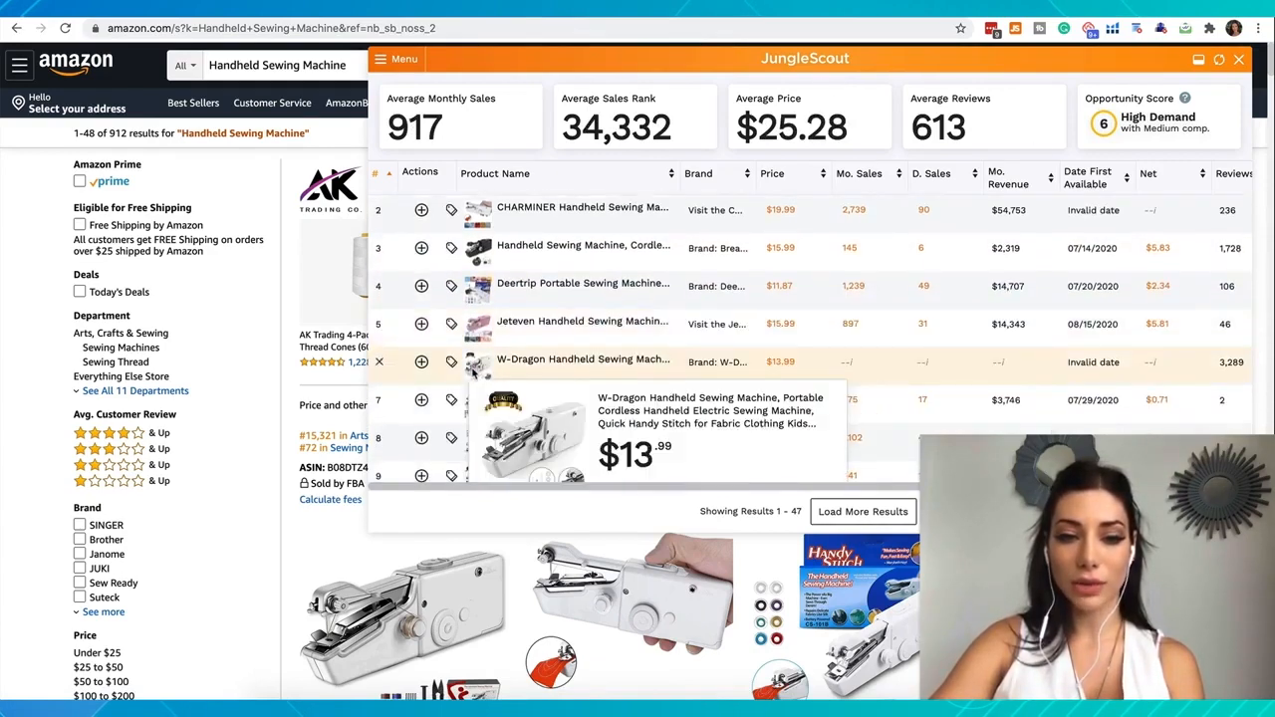
scroll(456, 404, "down", 3)
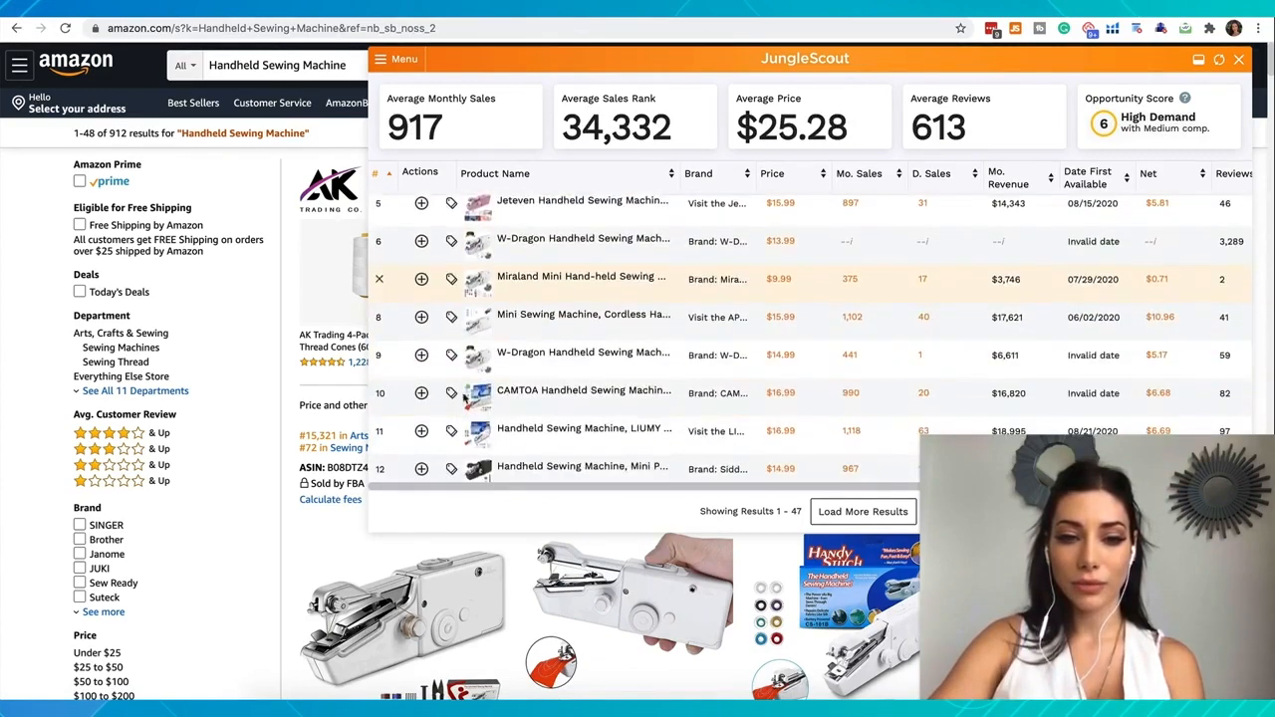
mouse_move(480, 375)
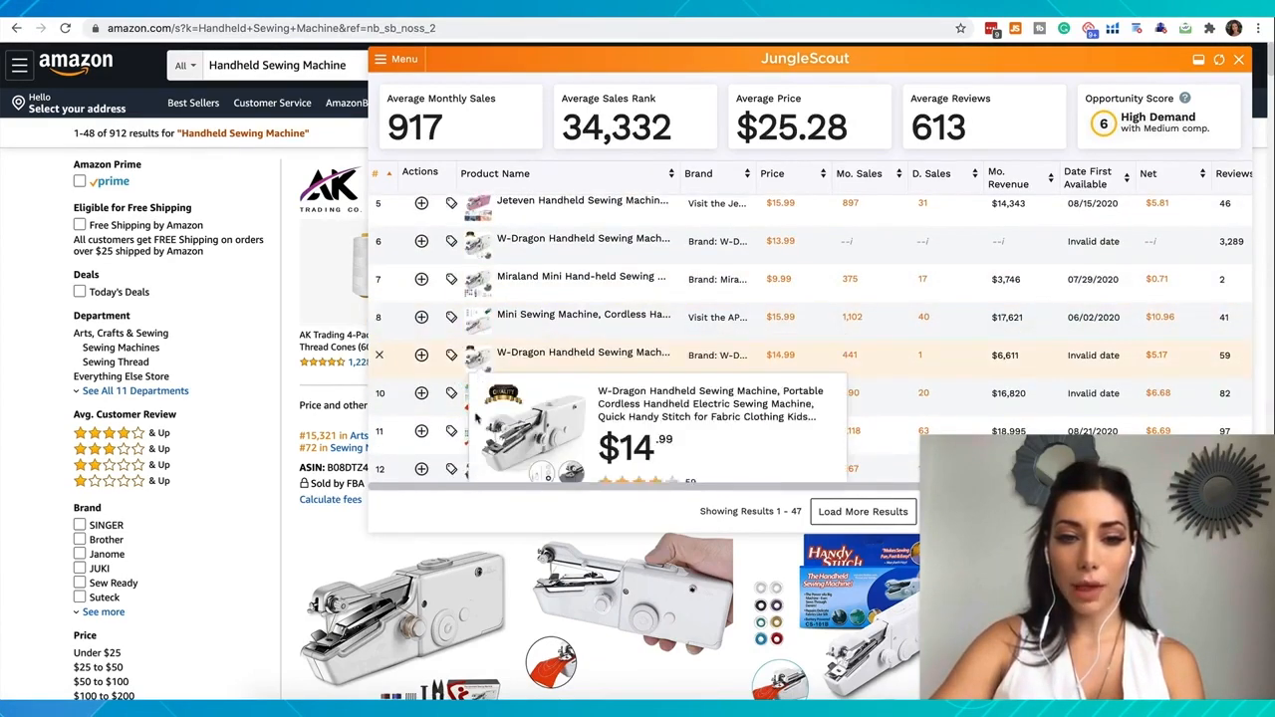
scroll(468, 329, "down", 3)
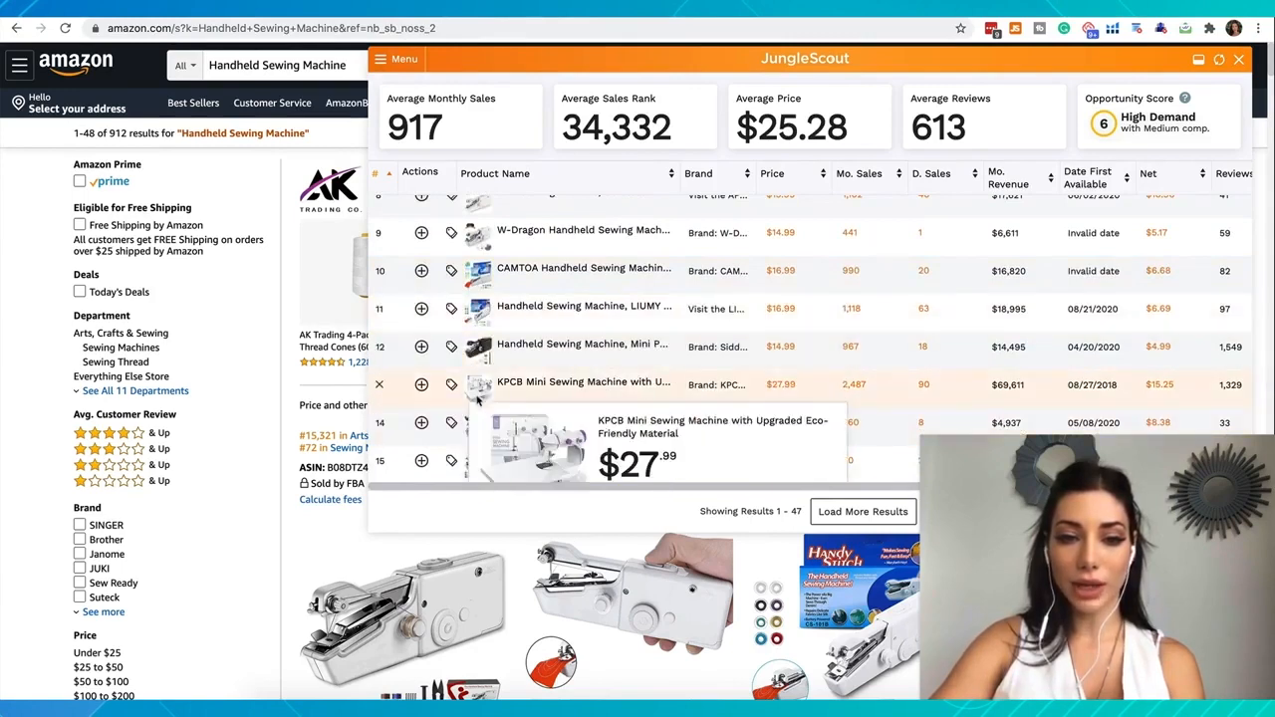
scroll(477, 396, "down", 4)
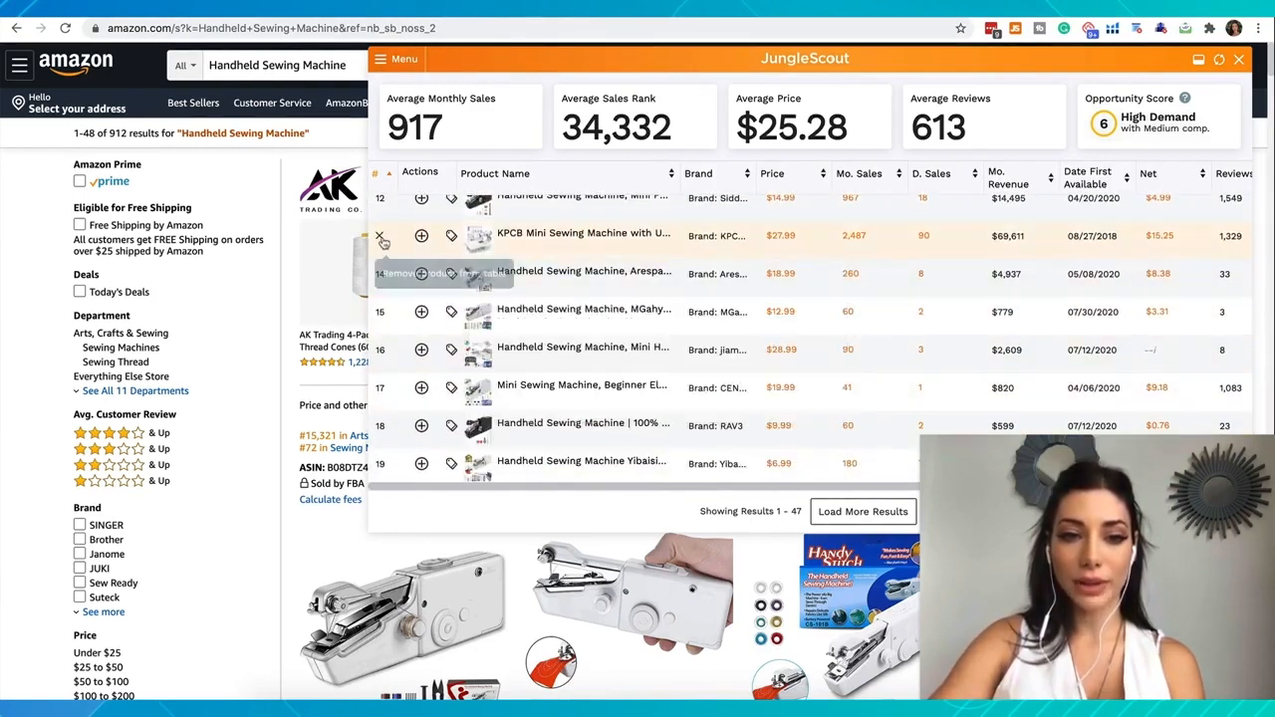
left_click(379, 238)
Remove more non-handheld machines from the results table, including the two Varmax models and the SINGER Start 1304
mouse_move(480, 239)
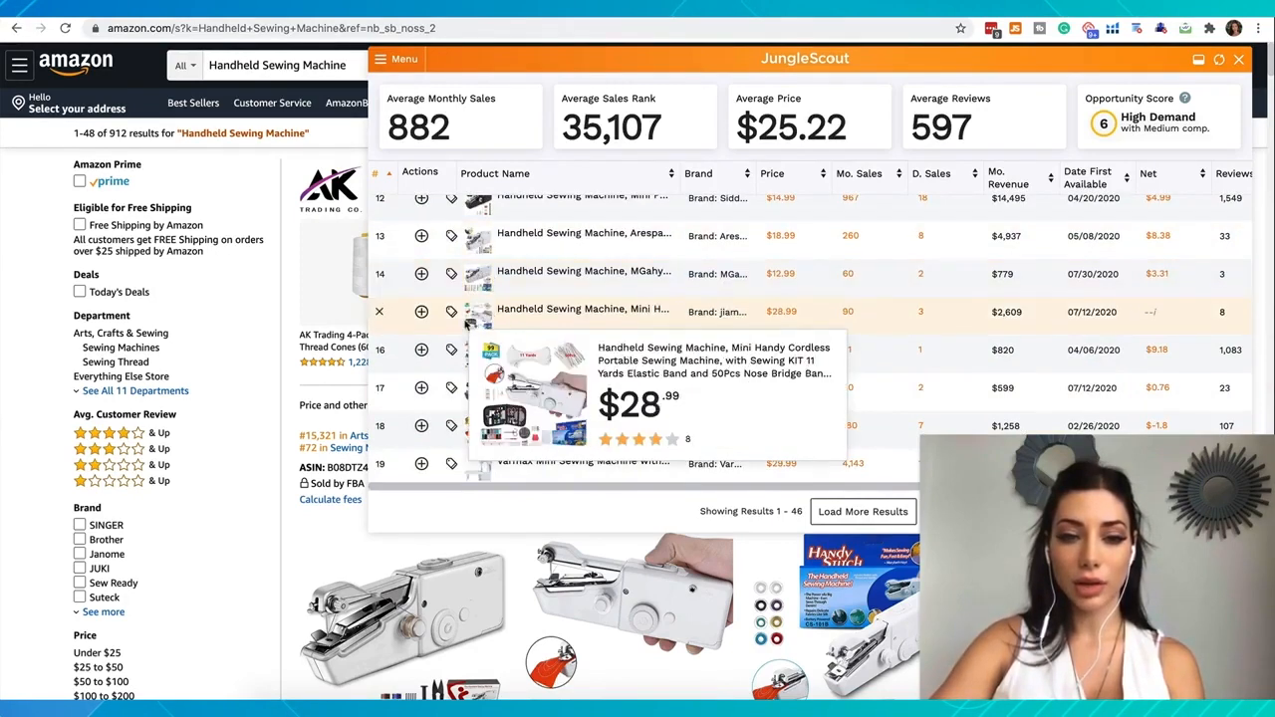
mouse_move(469, 390)
scroll(468, 396, "down", 1)
scroll(468, 395, "down", 1)
scroll(472, 356, "down", 2)
left_click(379, 306)
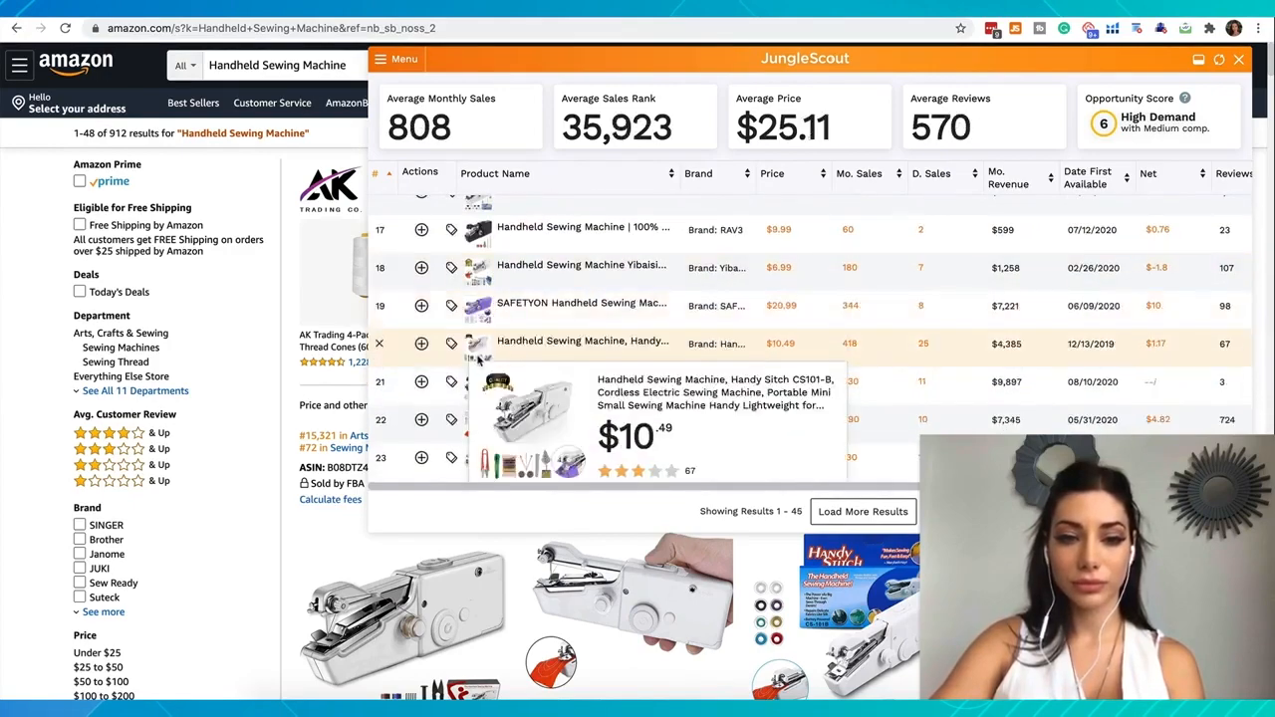
scroll(474, 343, "down", 5)
left_click(380, 244)
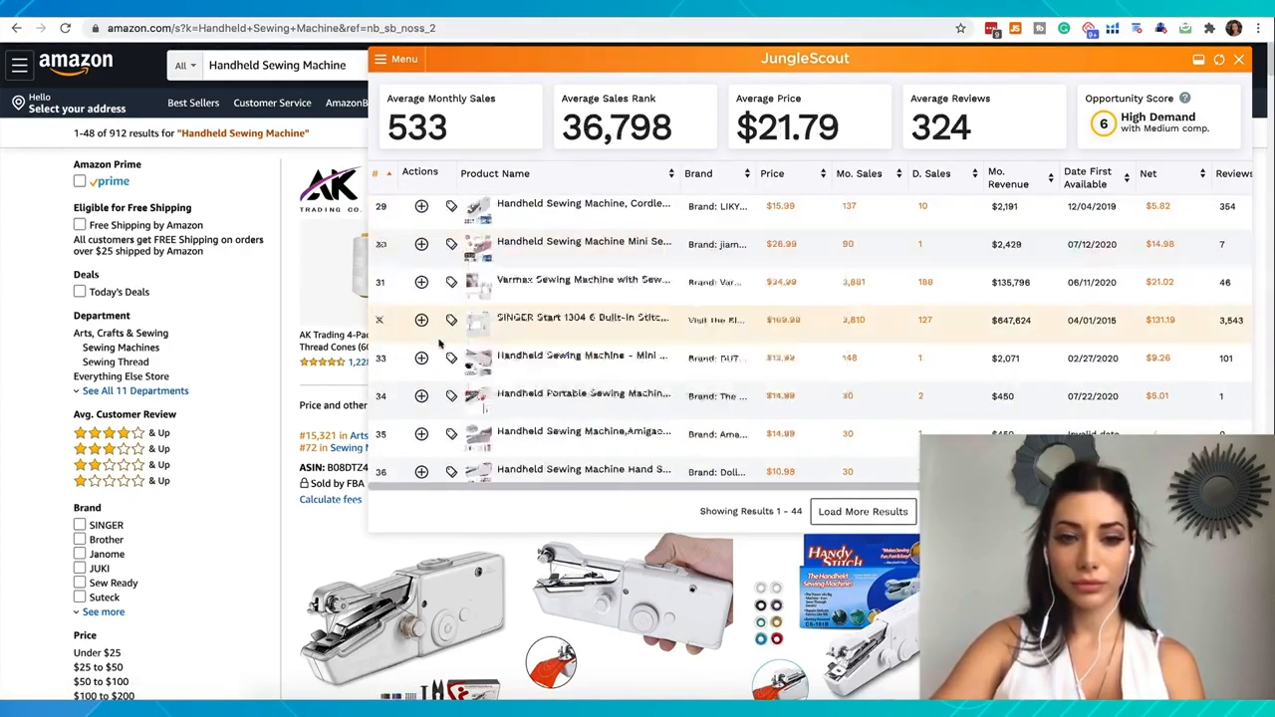
left_click(379, 284)
left_click(379, 284)
scroll(422, 344, "down", 2)
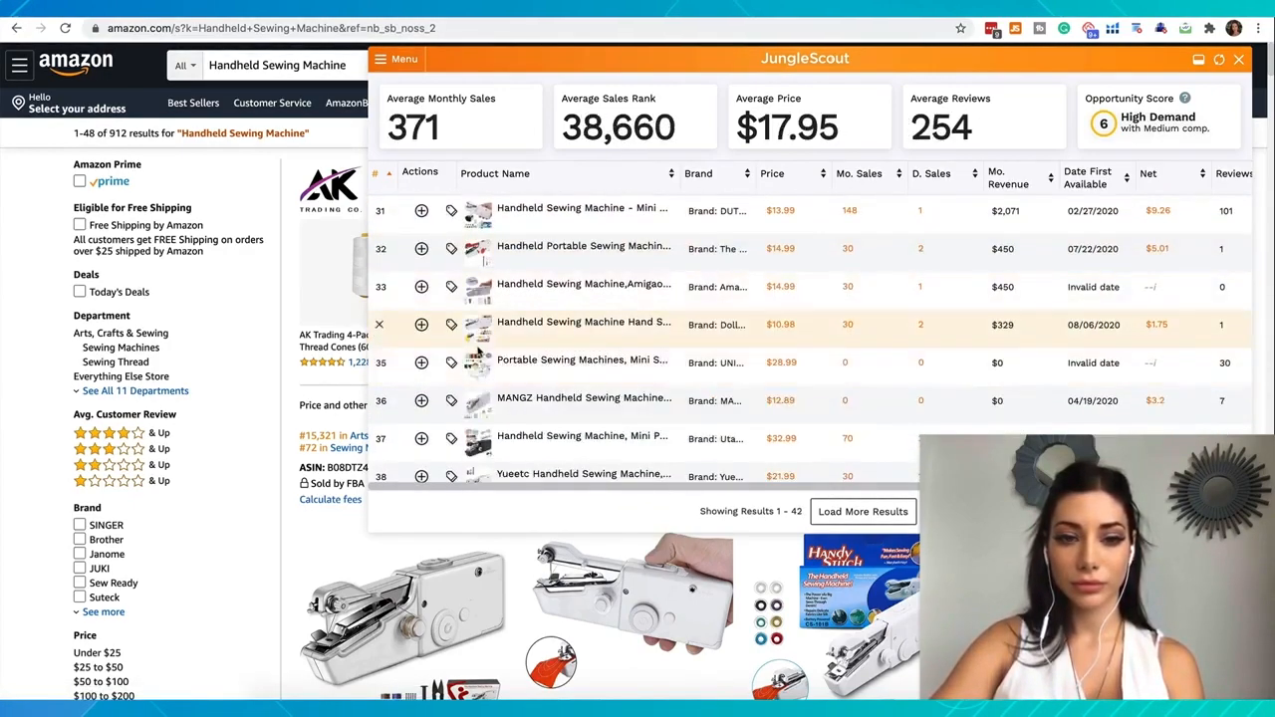
Review the remaining products through the end of the table and remove the Mini Portable Sewing Machine Kit
scroll(478, 354, "down", 1)
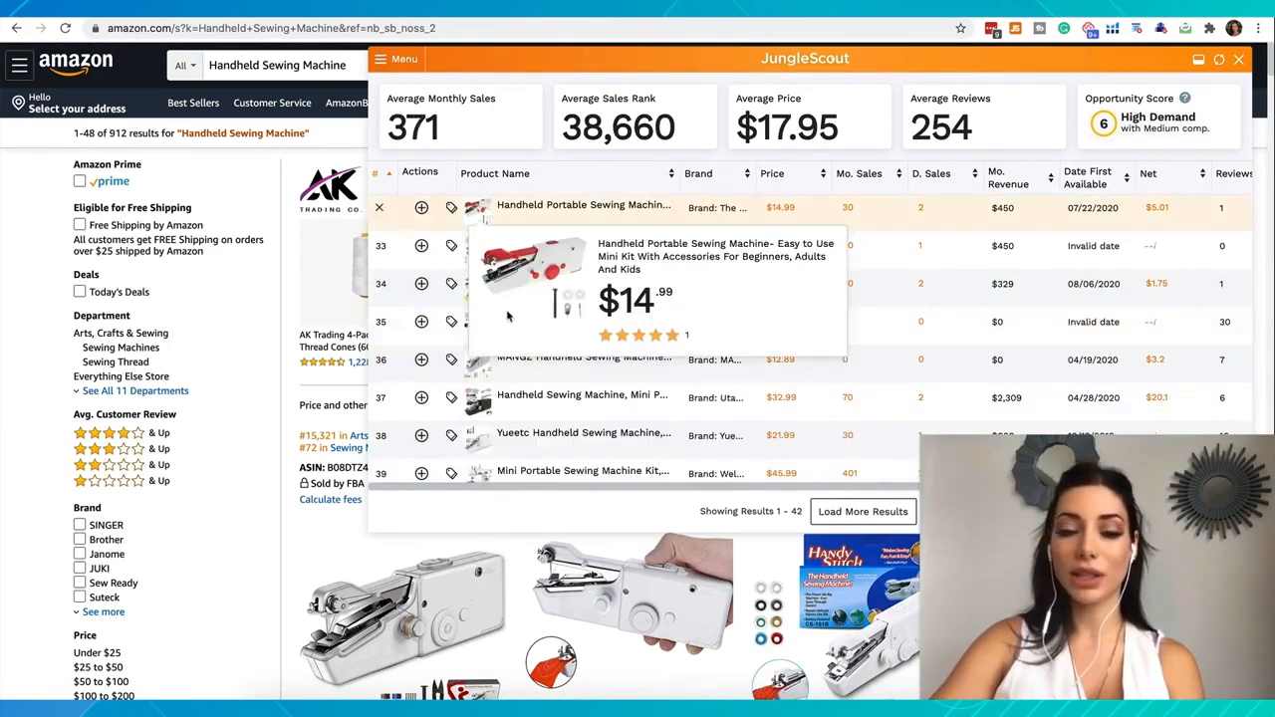
mouse_move(475, 324)
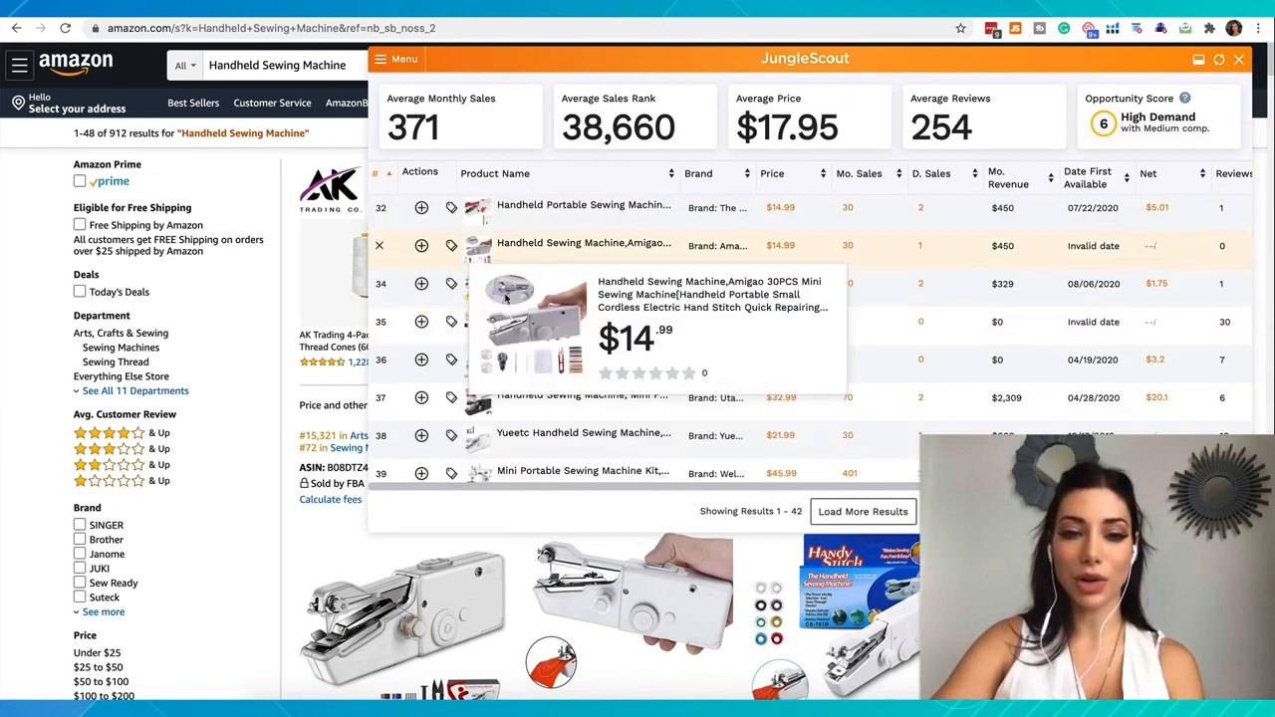
mouse_move(472, 295)
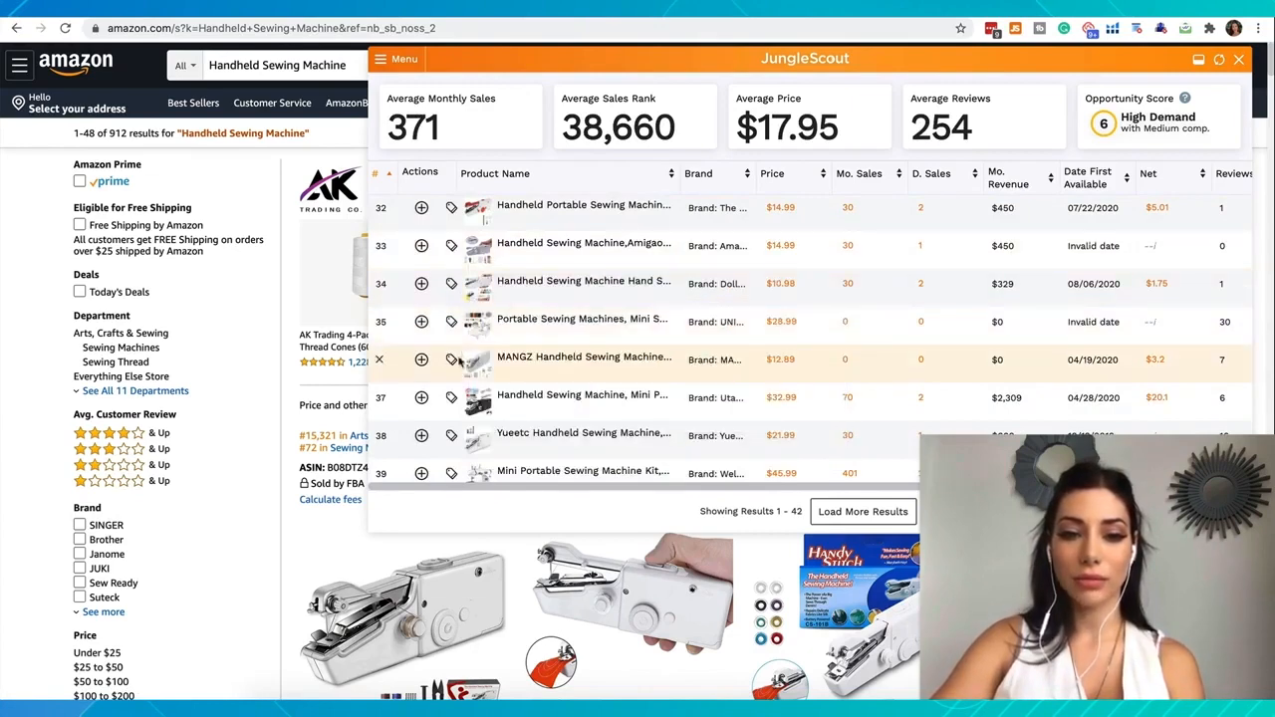
scroll(464, 339, "down", 2)
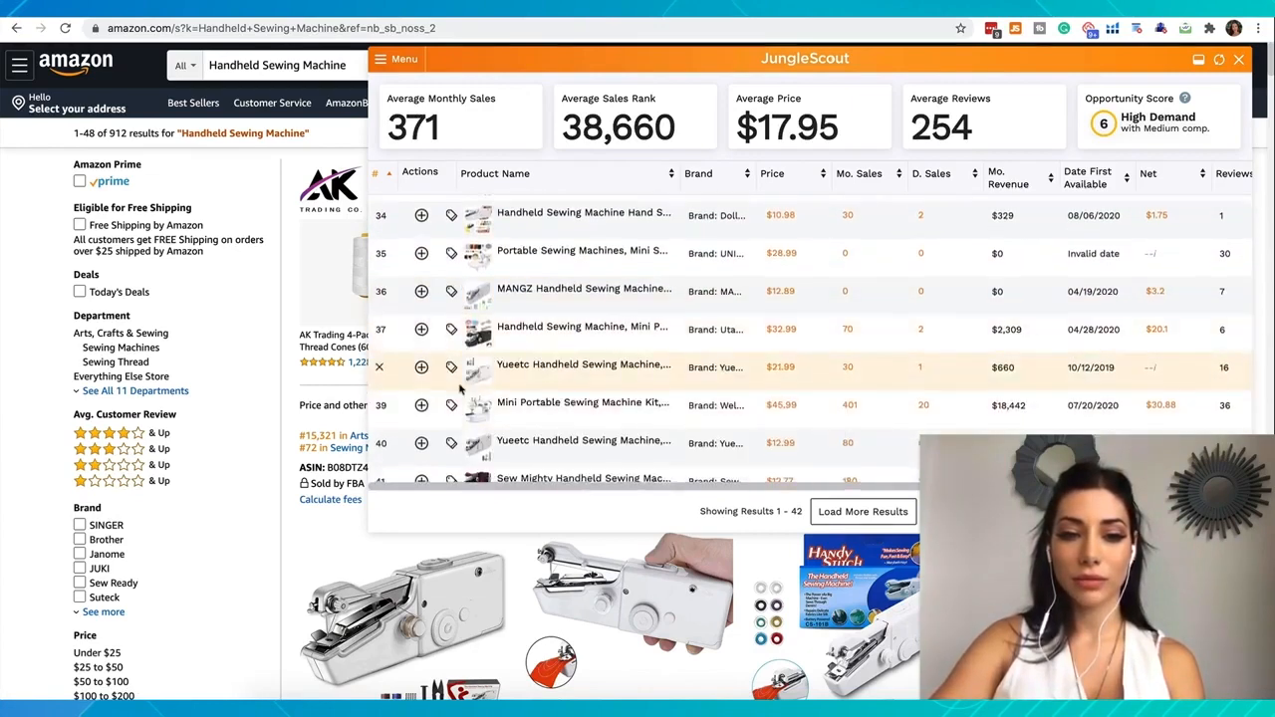
scroll(460, 399, "down", 4)
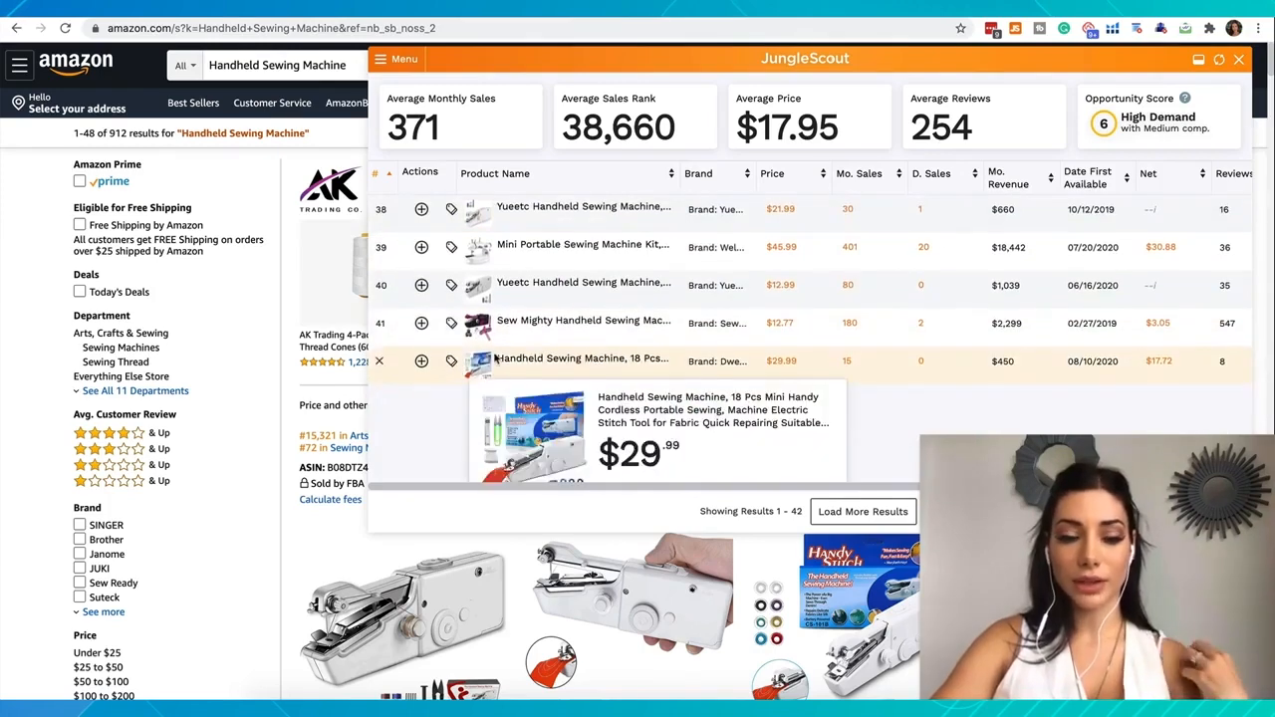
left_click(378, 246)
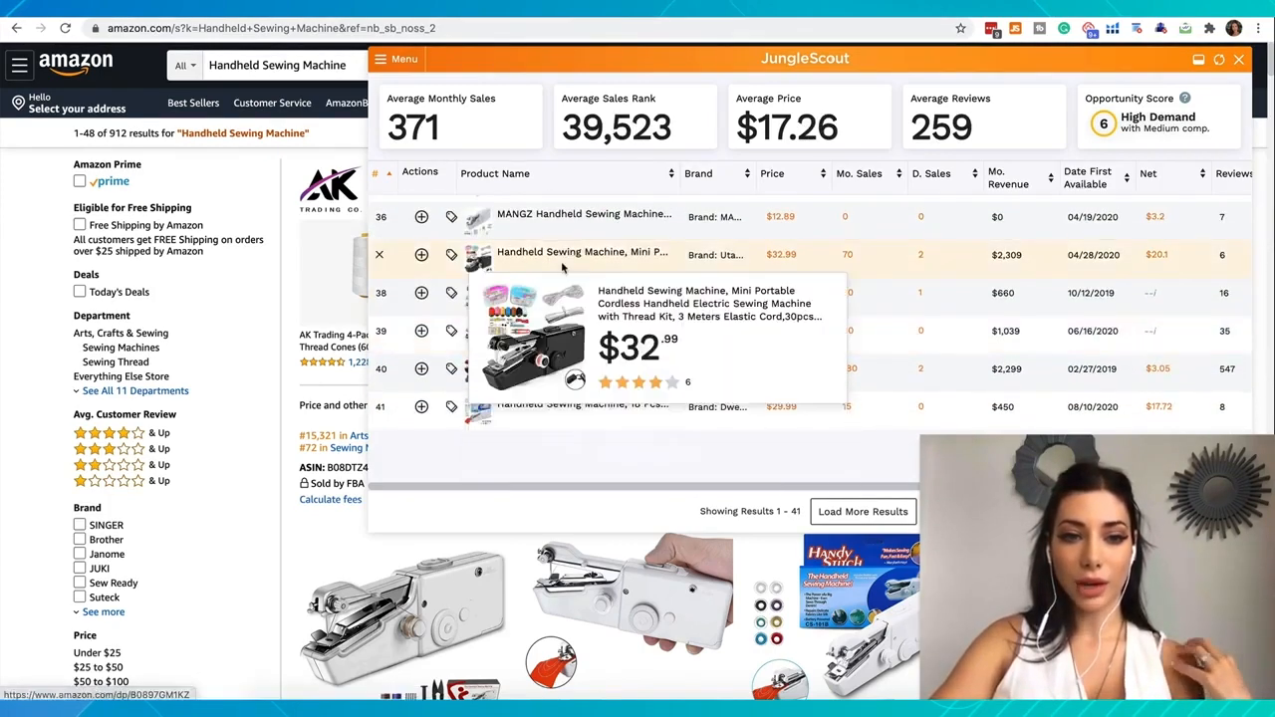
Examine the cleaned-up table from its first product, reading the price, monthly sales, revenue, net, reviews, rating and fees columns
scroll(573, 256, "up", 3)
scroll(553, 239, "up", 2)
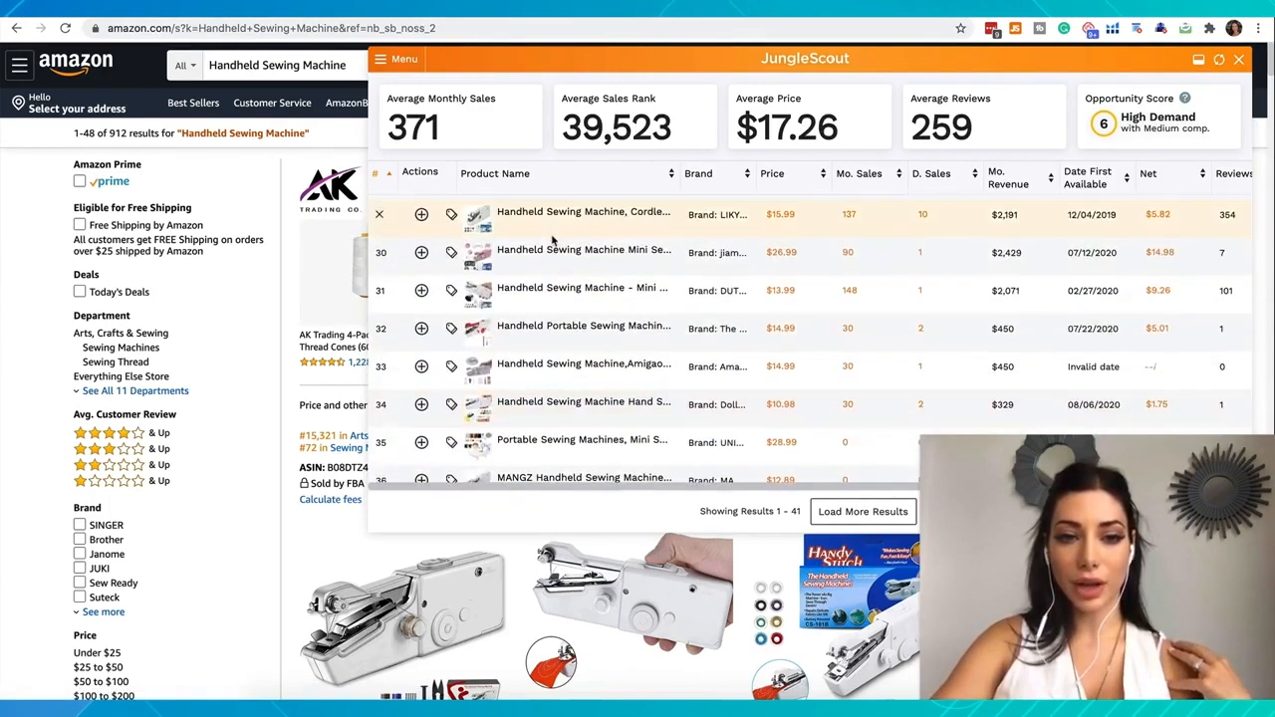
scroll(553, 239, "up", 10)
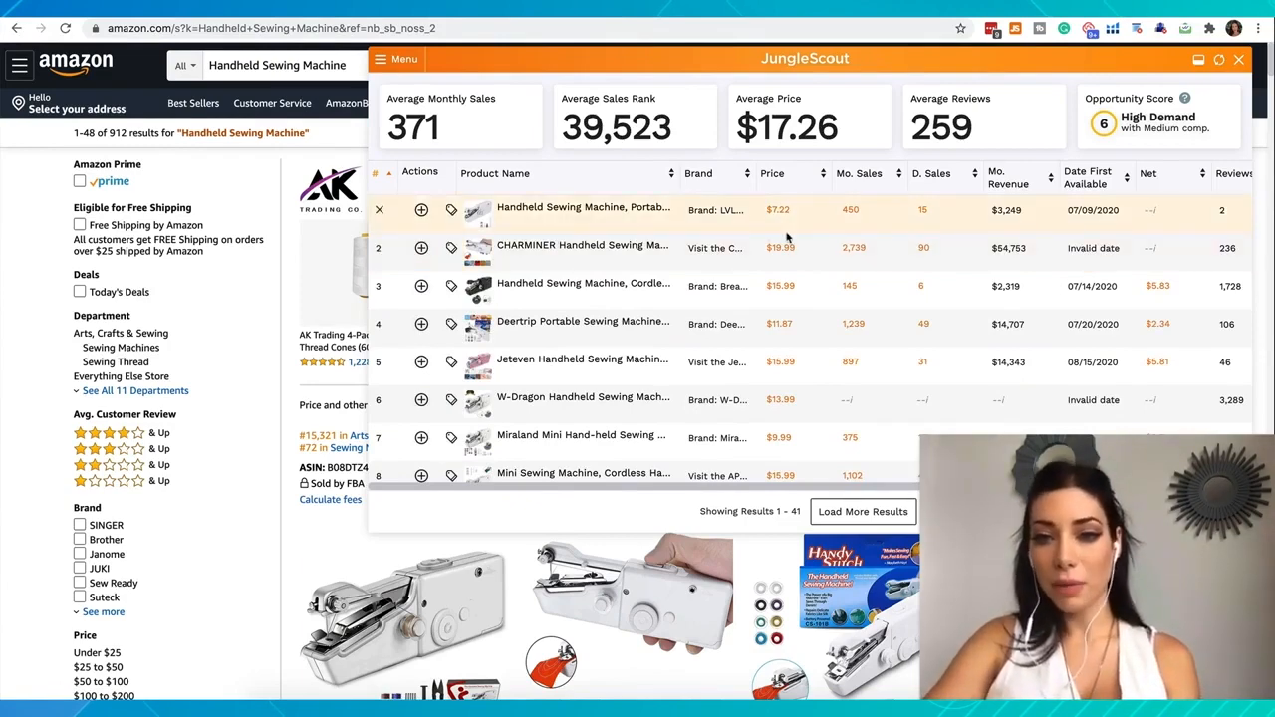
scroll(786, 236, "right", 3)
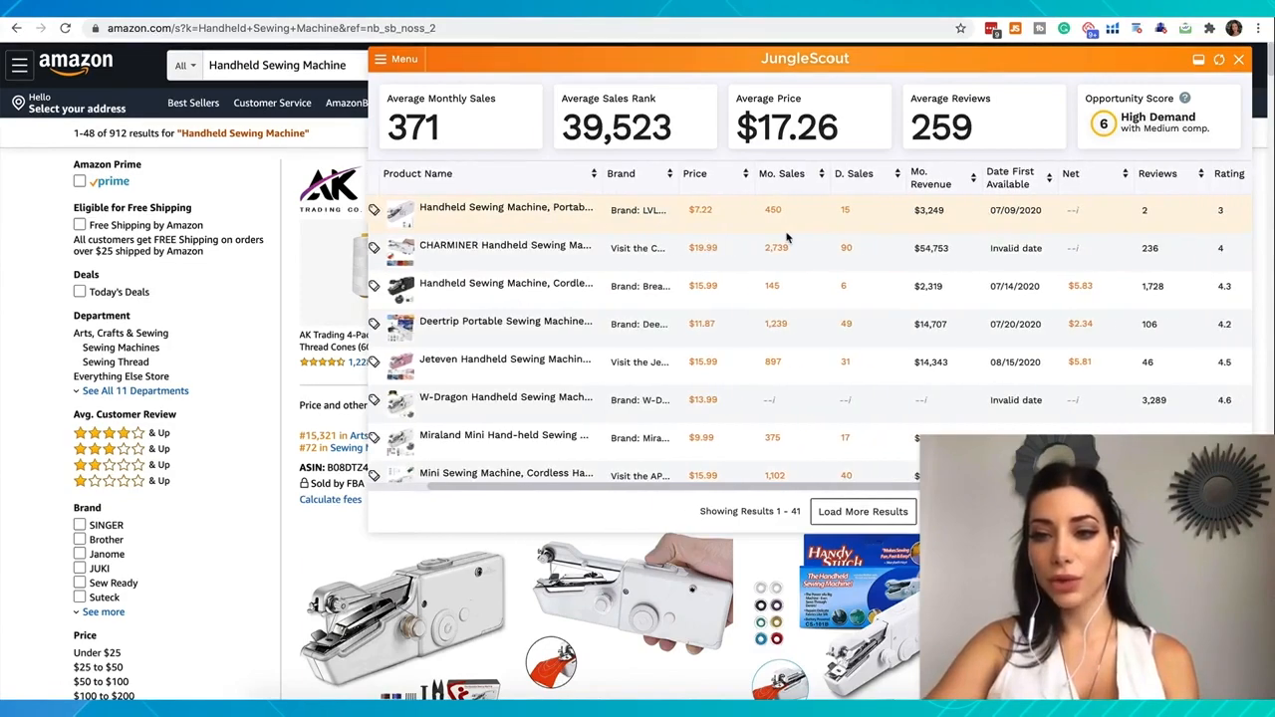
scroll(786, 236, "right", 2)
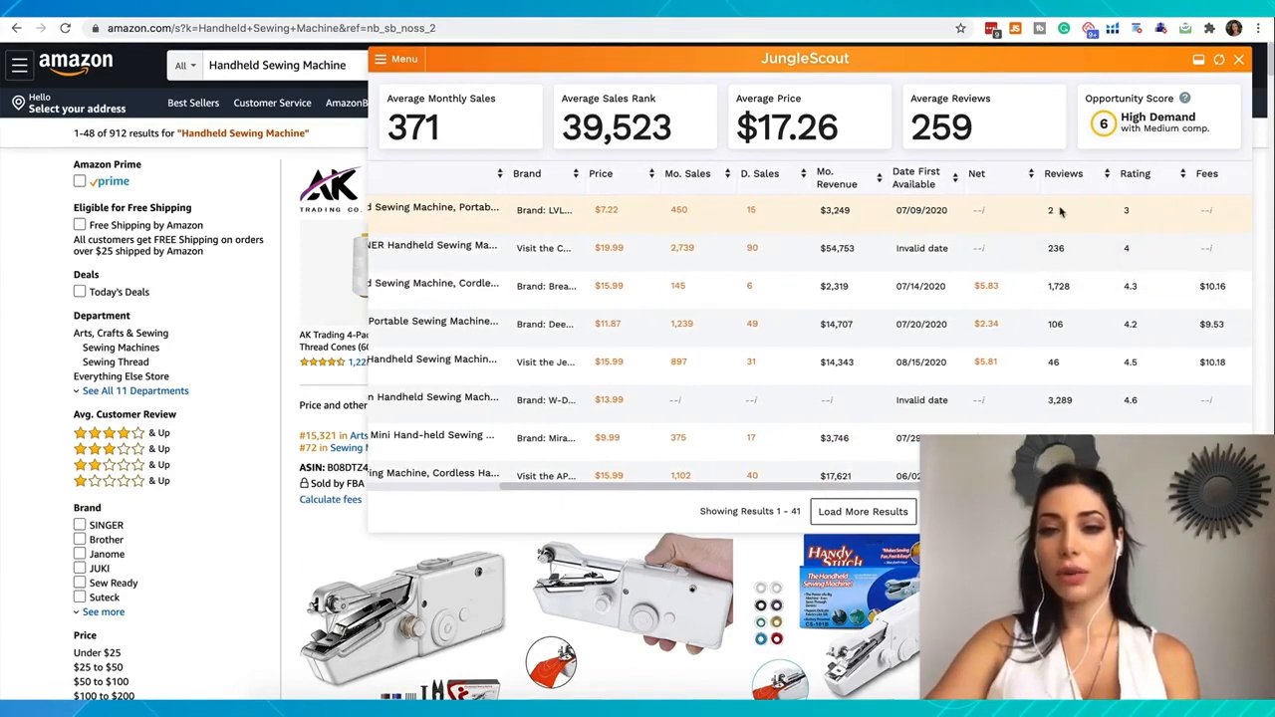
scroll(1061, 211, "left", 1)
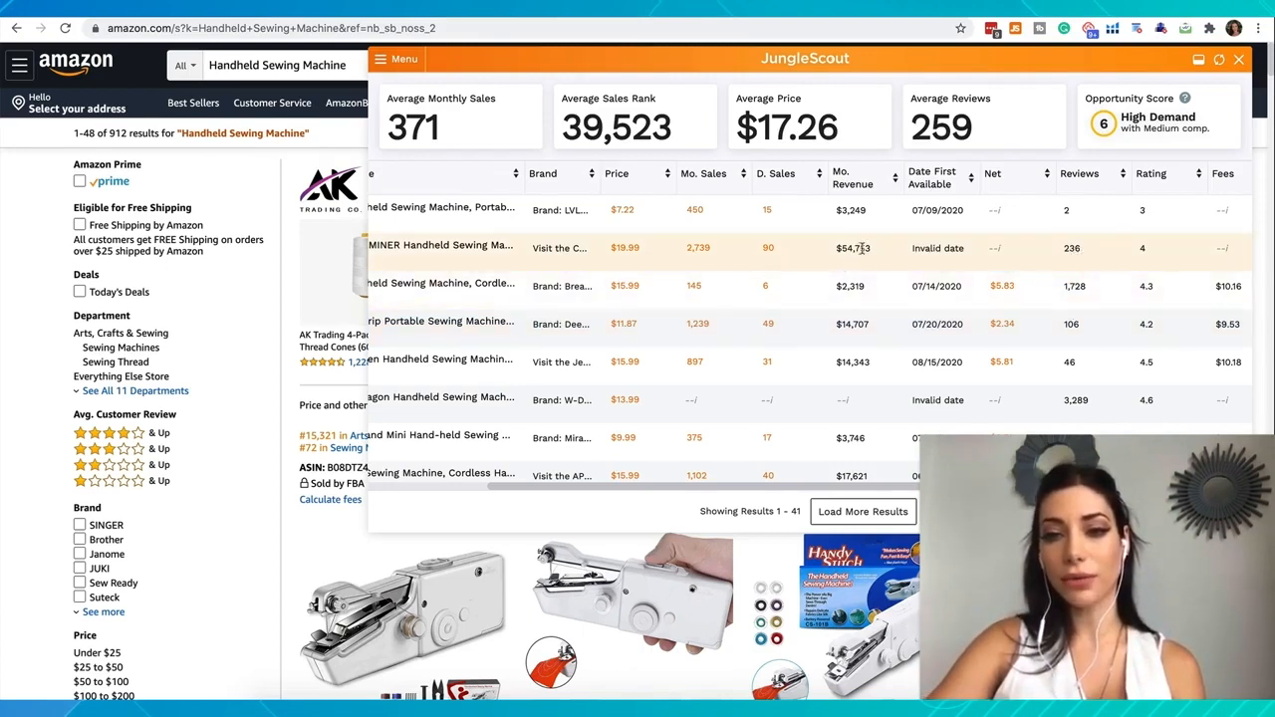
mouse_move(993, 252)
scroll(993, 254, "down", 1)
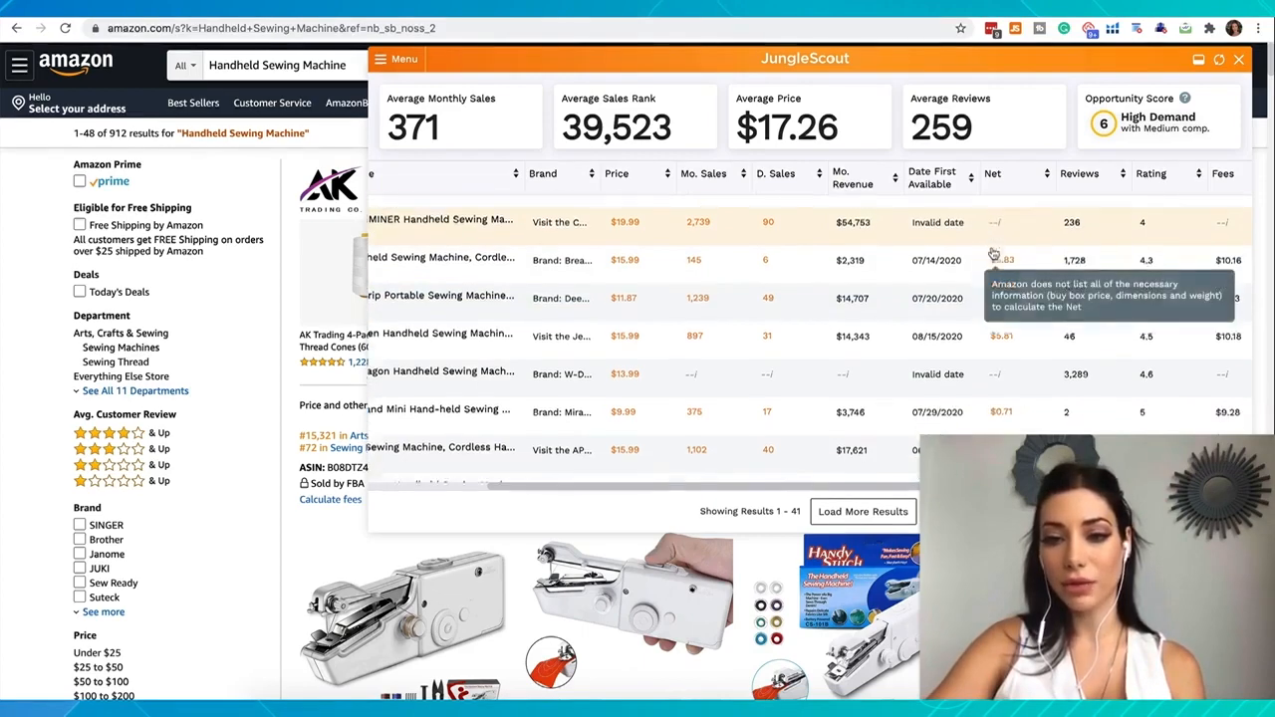
scroll(993, 254, "down", 1)
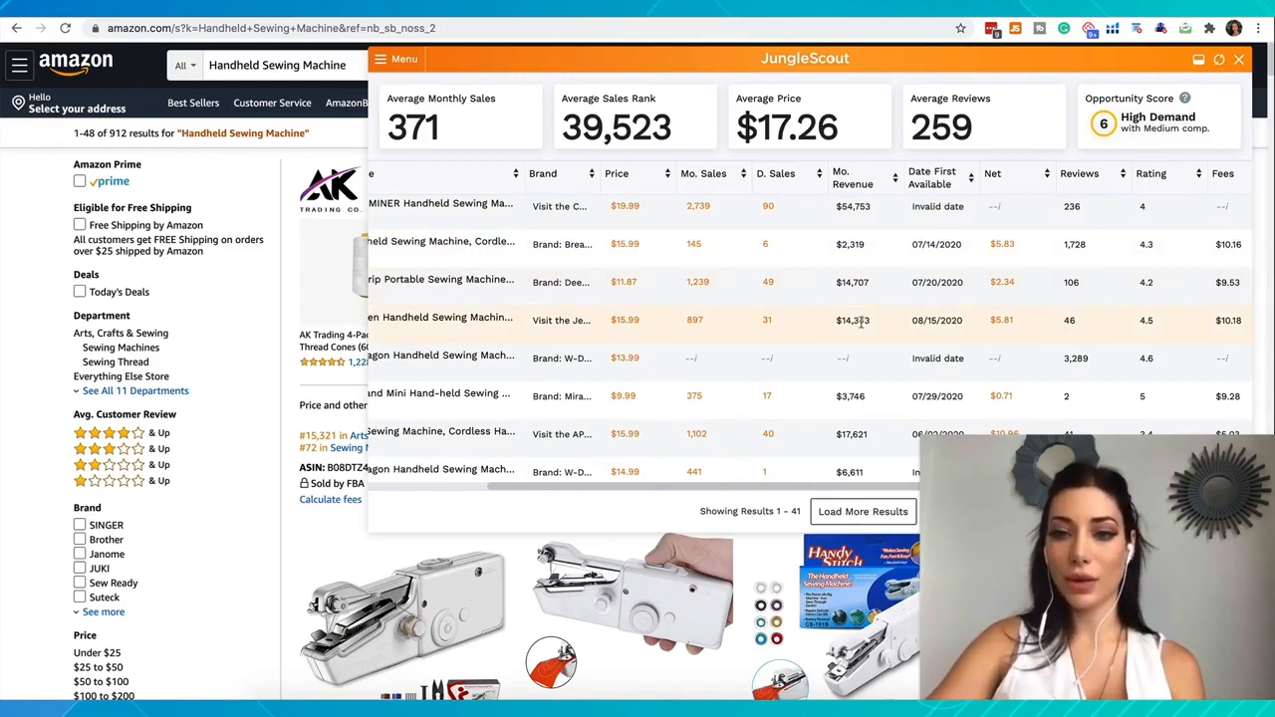
scroll(1081, 338, "down", 1)
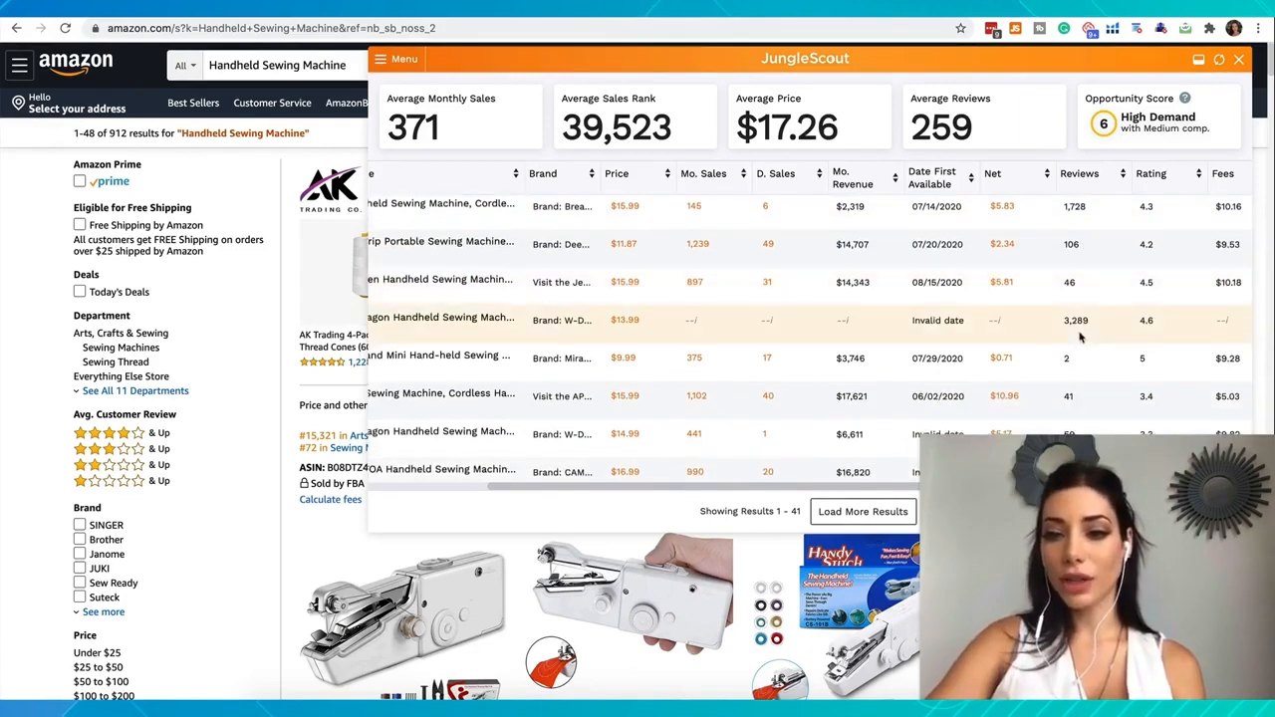
Compare the review counts of individual handheld sewing machines, highlighting both the highest counts and those around one hundred
scroll(1081, 337, "up", 1)
left_click_drag(1064, 328, 1099, 332)
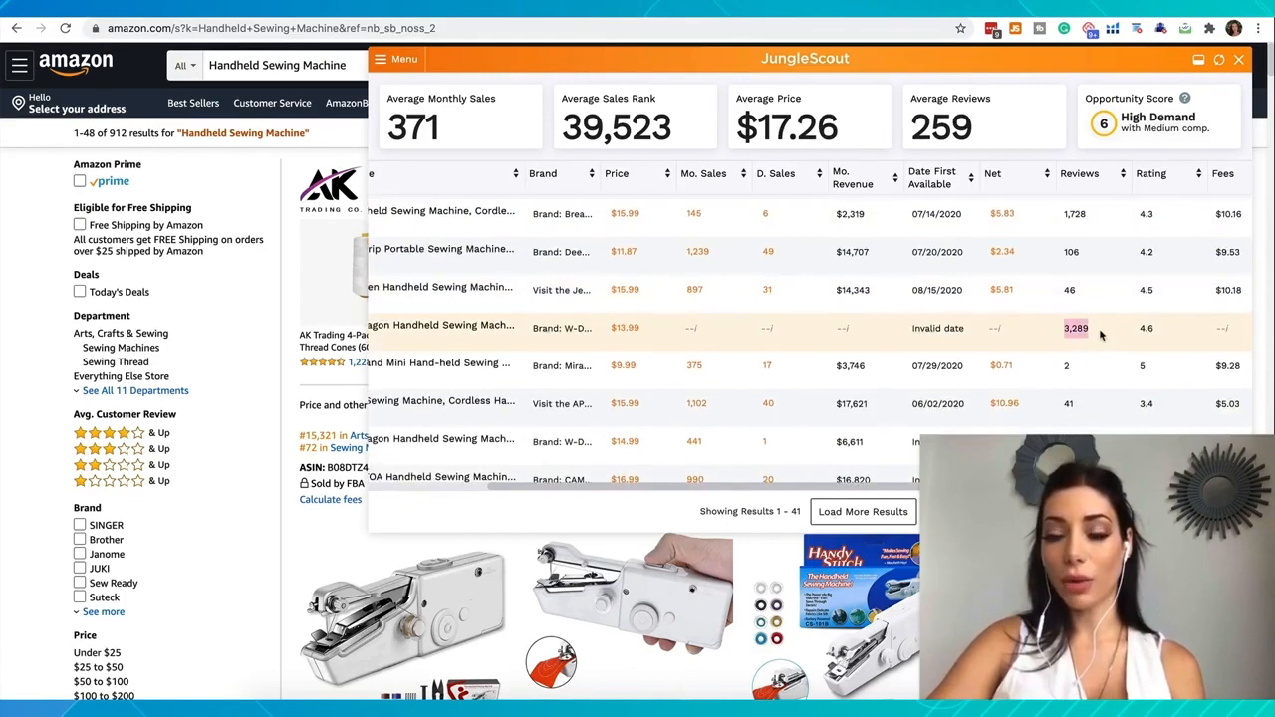
scroll(1100, 332, "up", 1)
left_click_drag(1060, 267, 1091, 267)
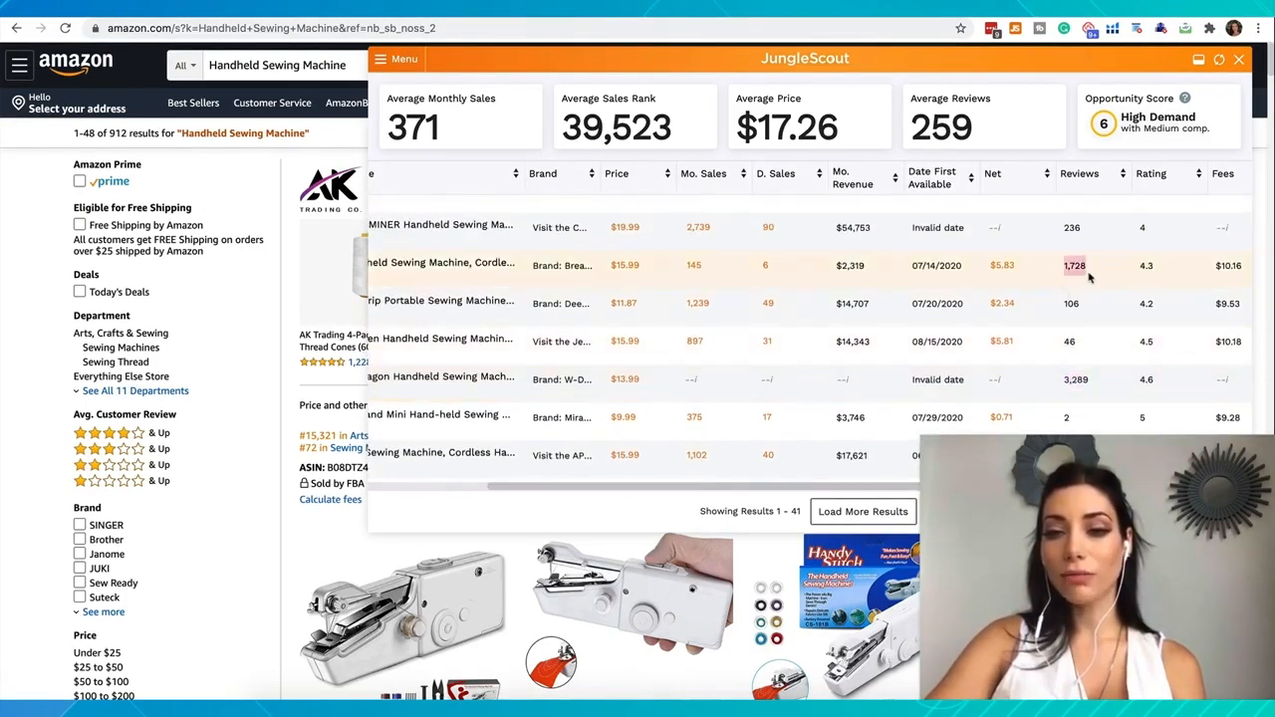
left_click(1086, 341)
left_click_drag(1084, 307, 1063, 311)
scroll(1062, 310, "down", 5)
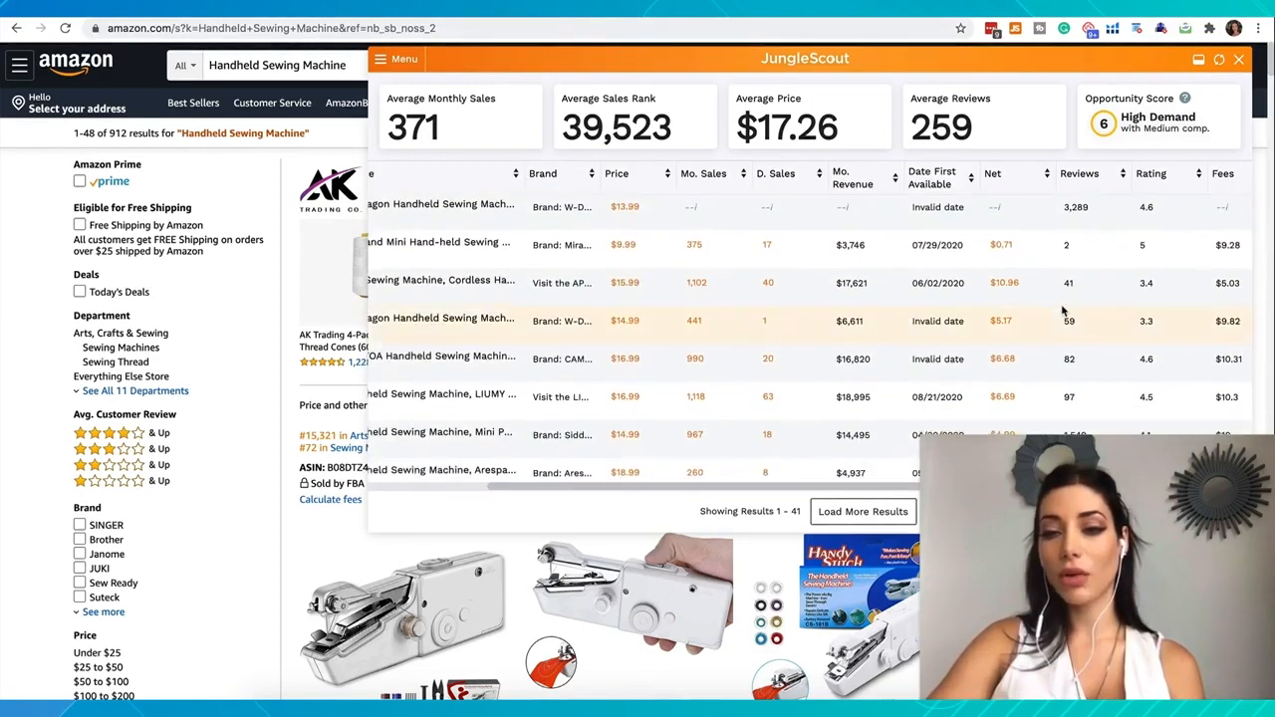
left_click_drag(1078, 353, 1063, 350)
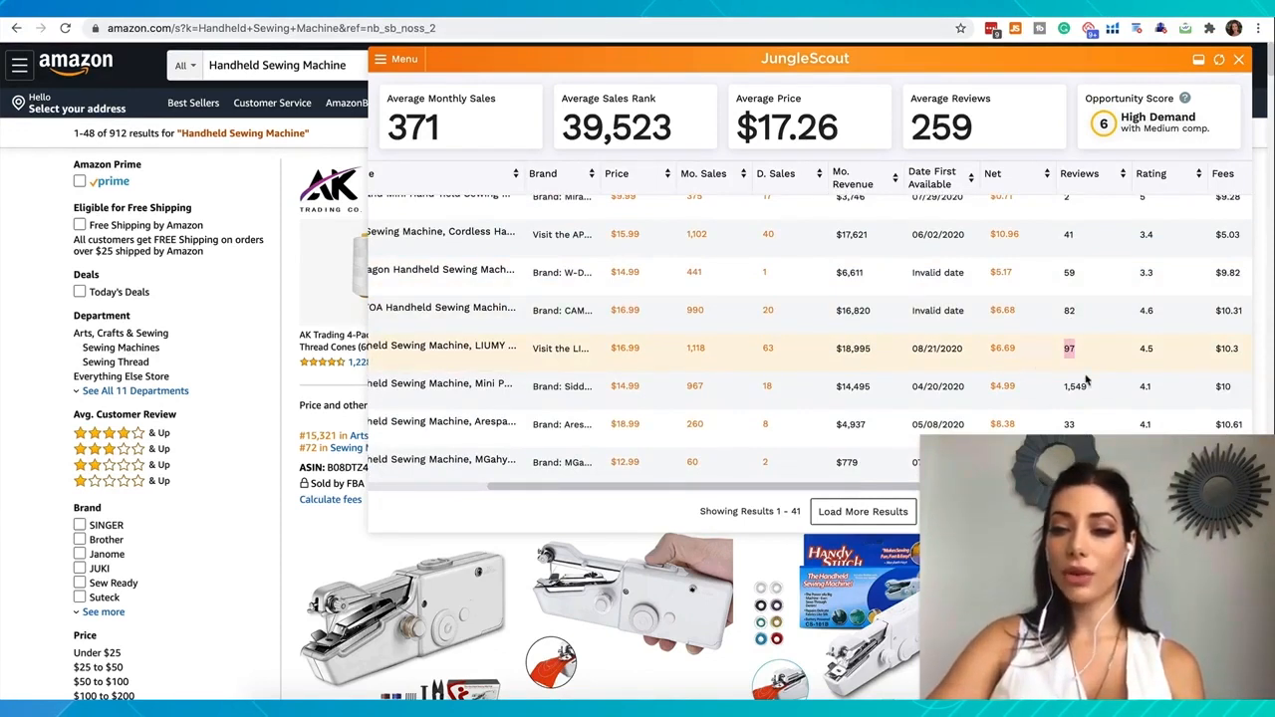
left_click_drag(1099, 391, 1061, 388)
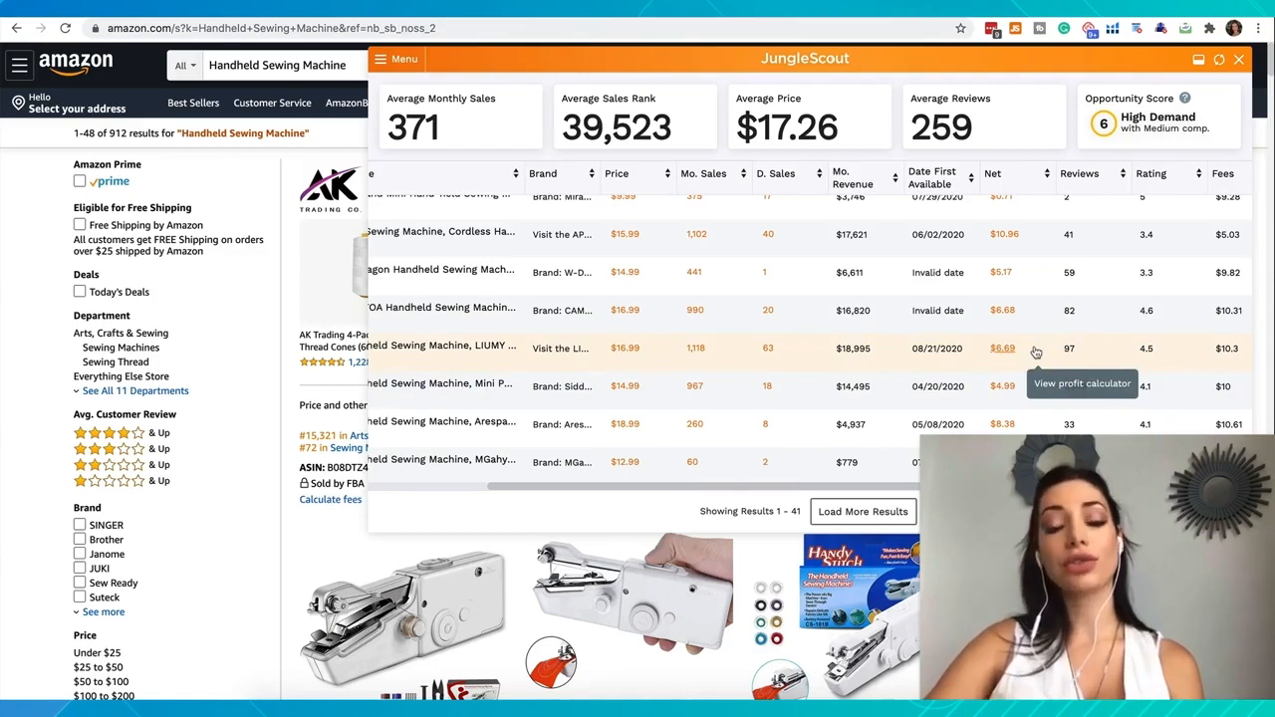
scroll(1036, 352, "up", 5)
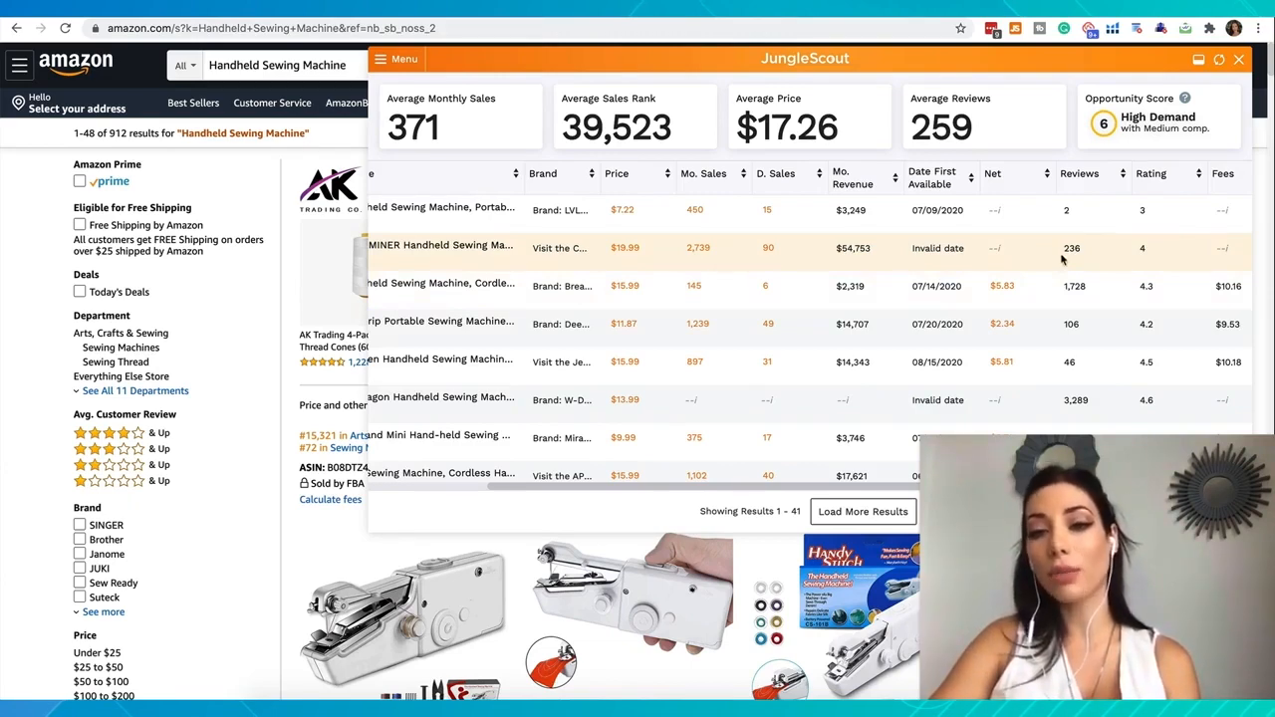
scroll(1062, 259, "down", 8)
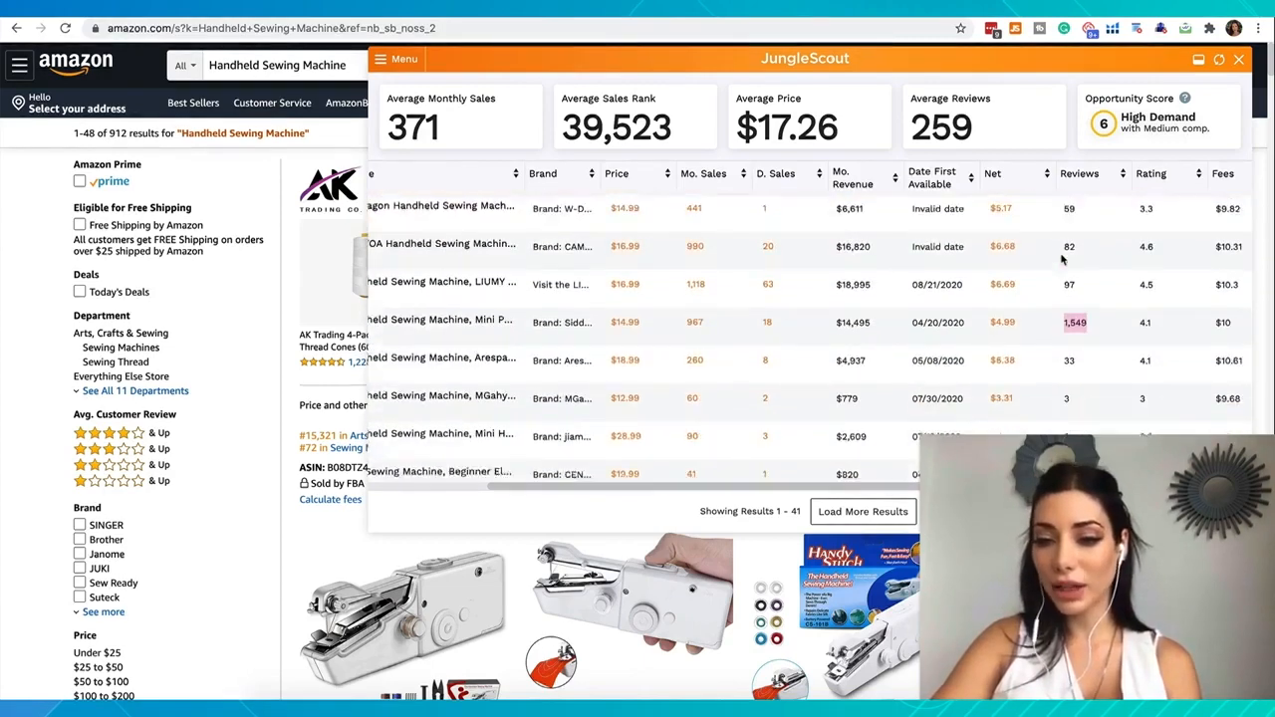
Examine the review counts of the remaining handheld sewing machines down the results table
scroll(1071, 333, "down", 2)
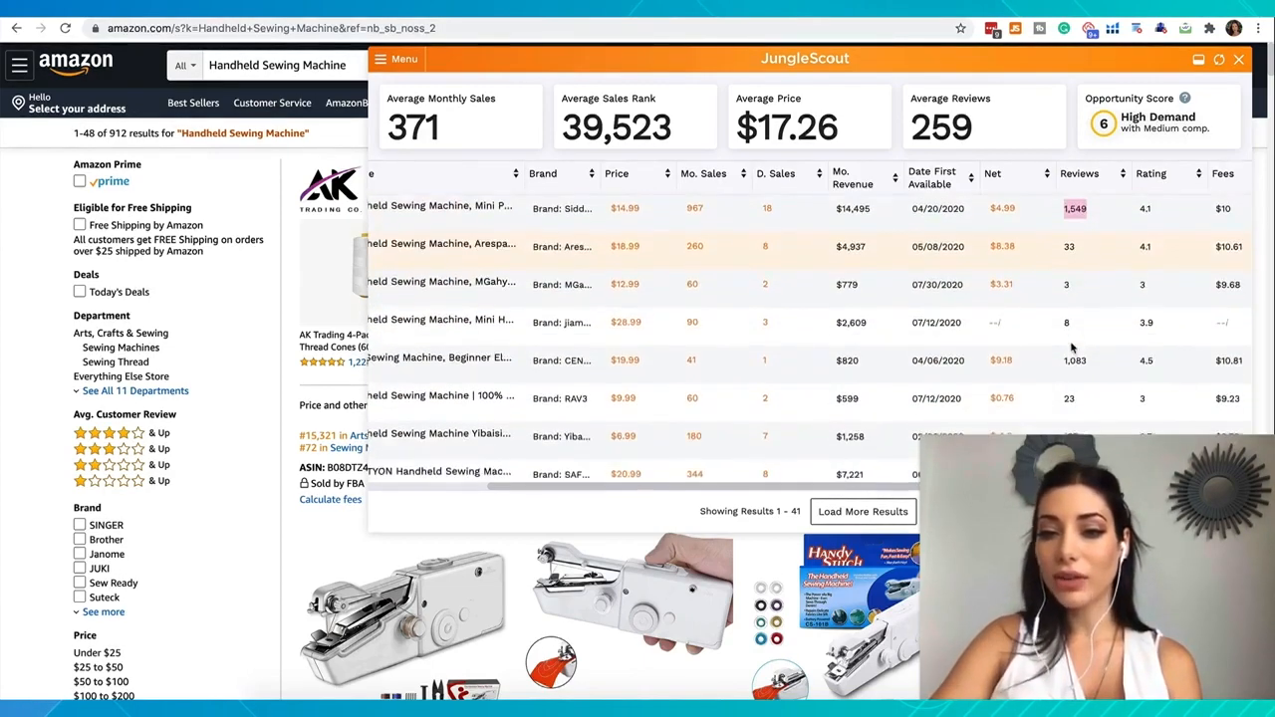
scroll(1075, 325, "down", 5)
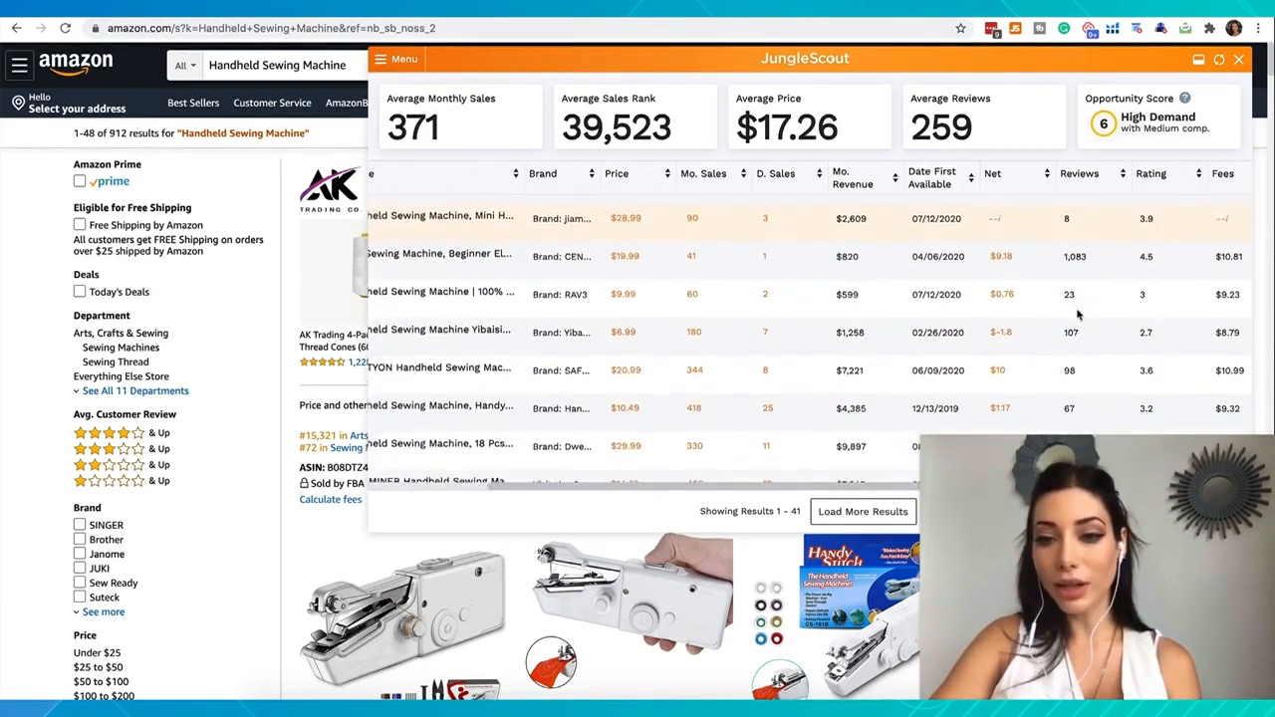
scroll(1076, 315, "down", 2)
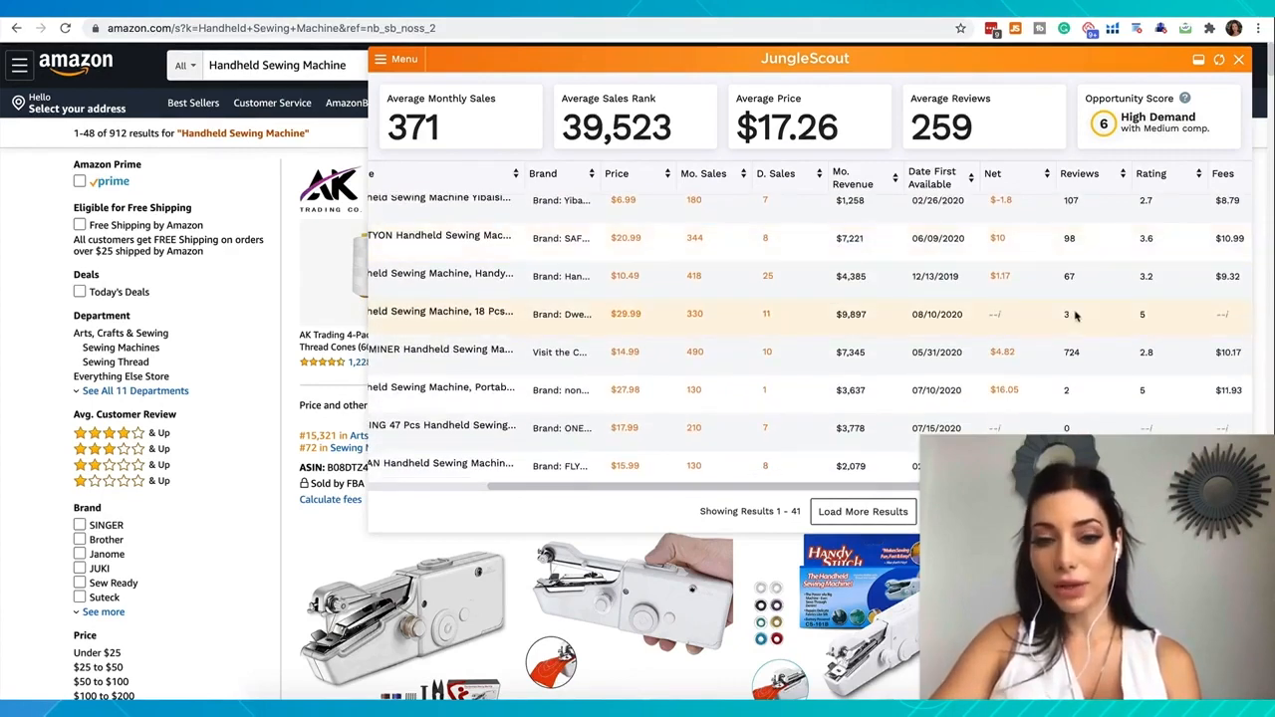
scroll(1076, 314, "down", 2)
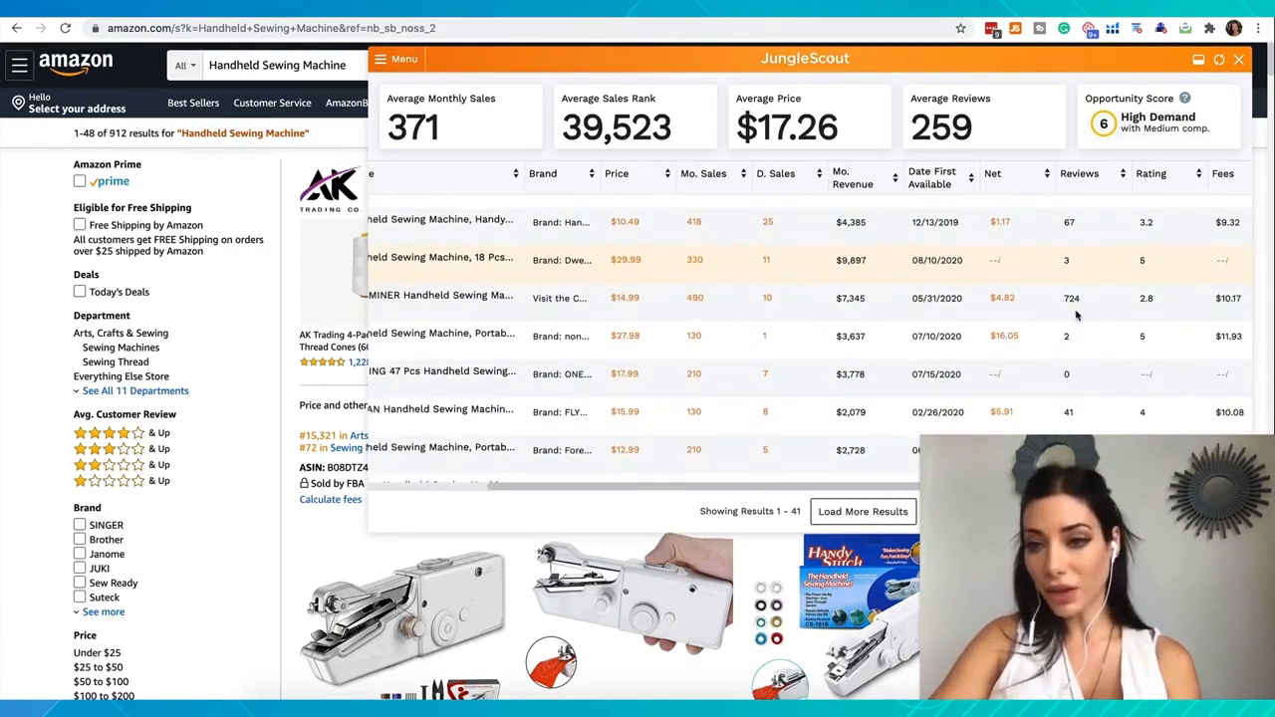
scroll(1076, 314, "down", 4)
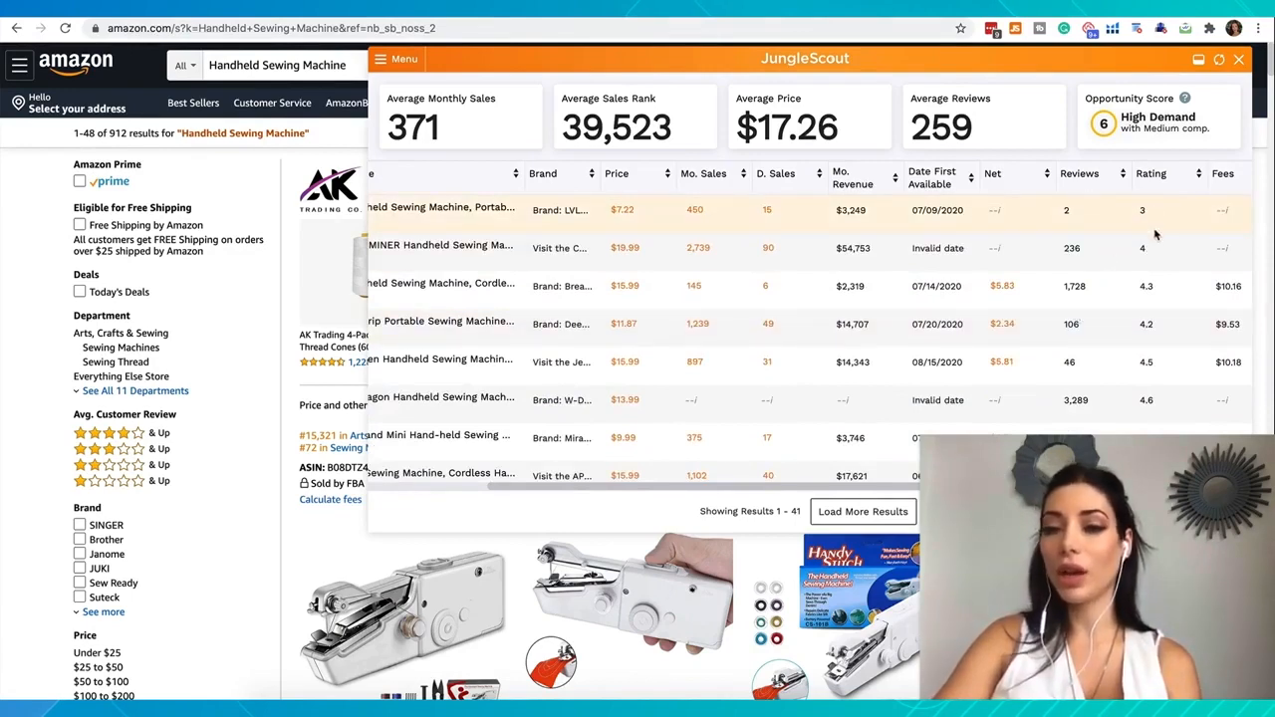
Compare the star ratings of the handheld sewing machines from the start of the table onward
scroll(1151, 265, "down", 2)
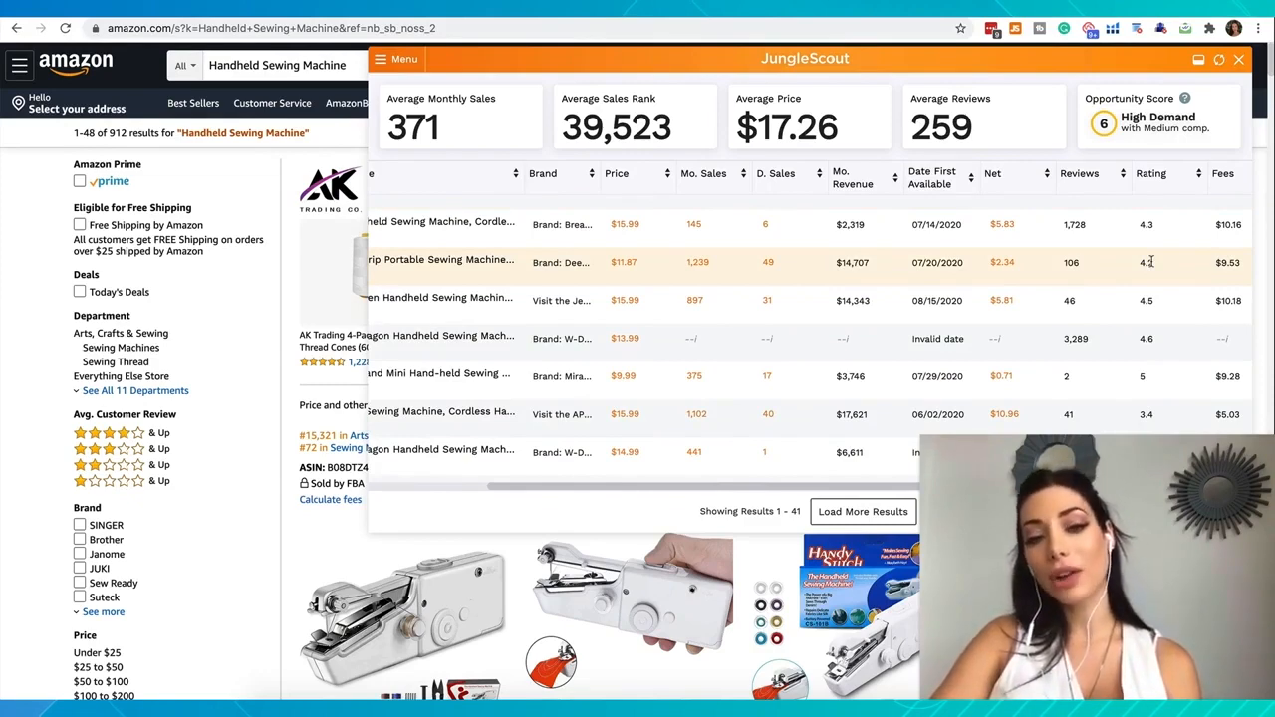
scroll(1151, 261, "down", 3)
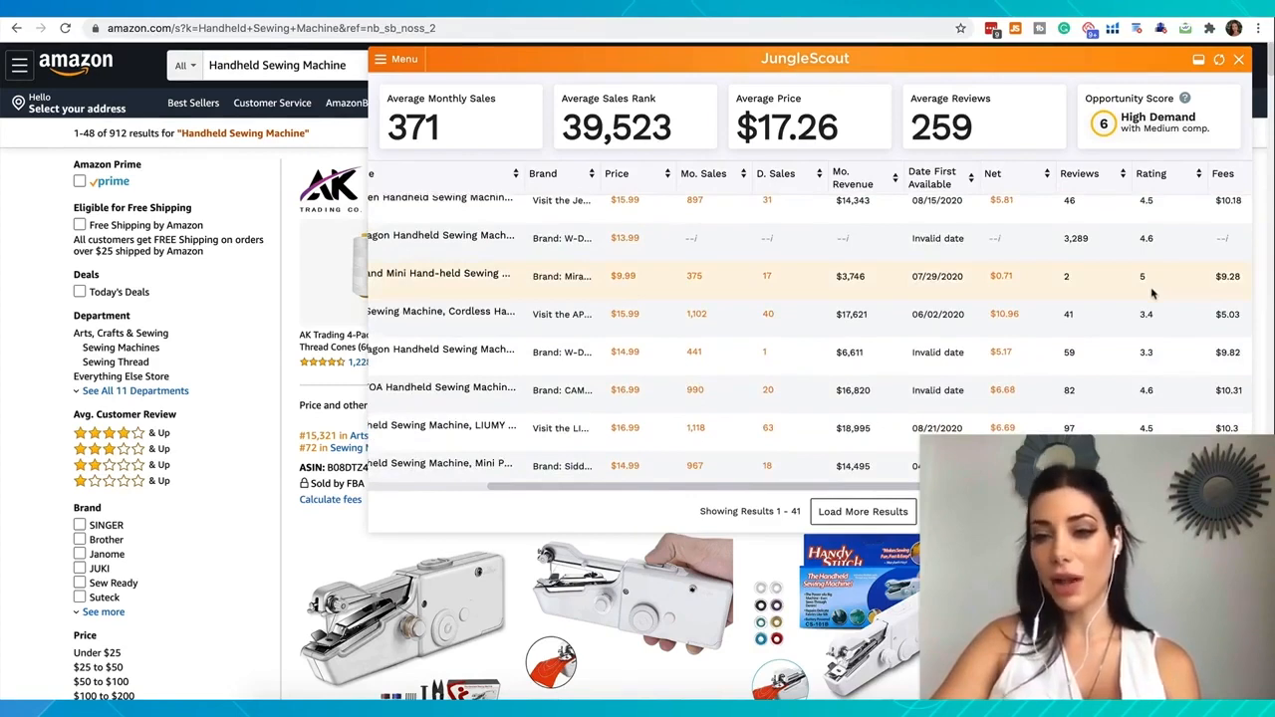
scroll(1149, 311, "down", 3)
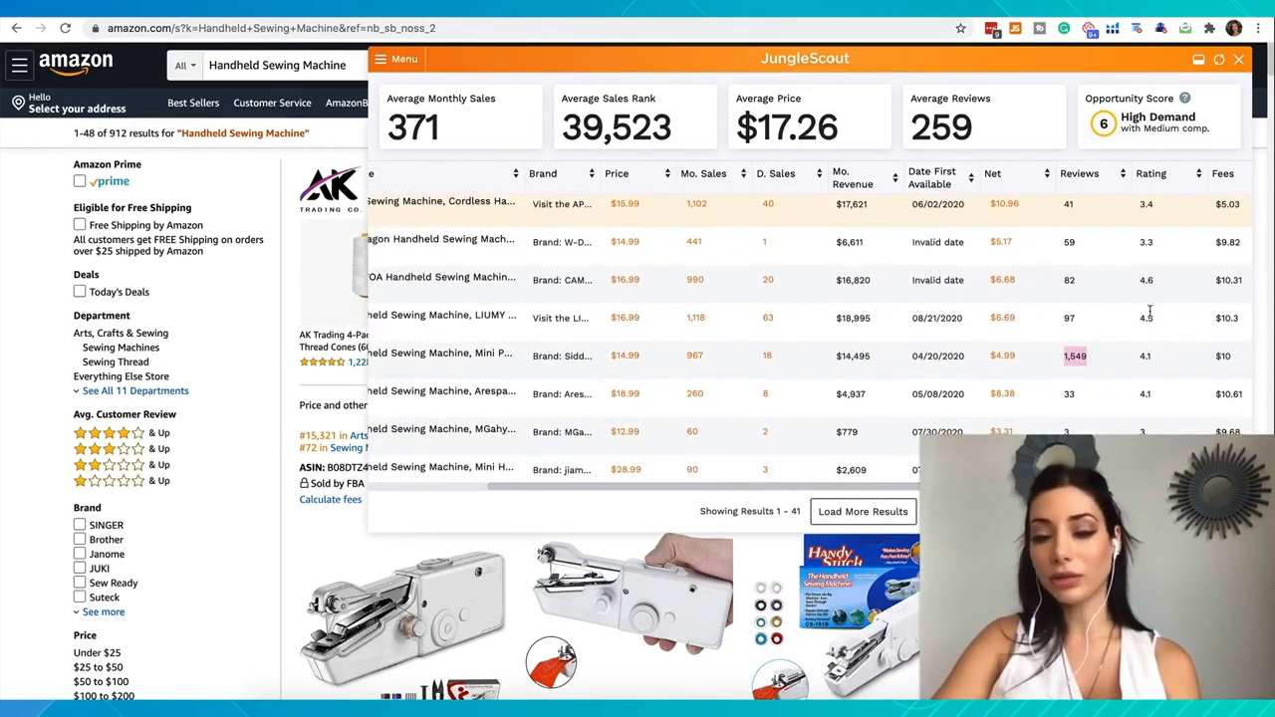
scroll(1150, 312, "down", 10)
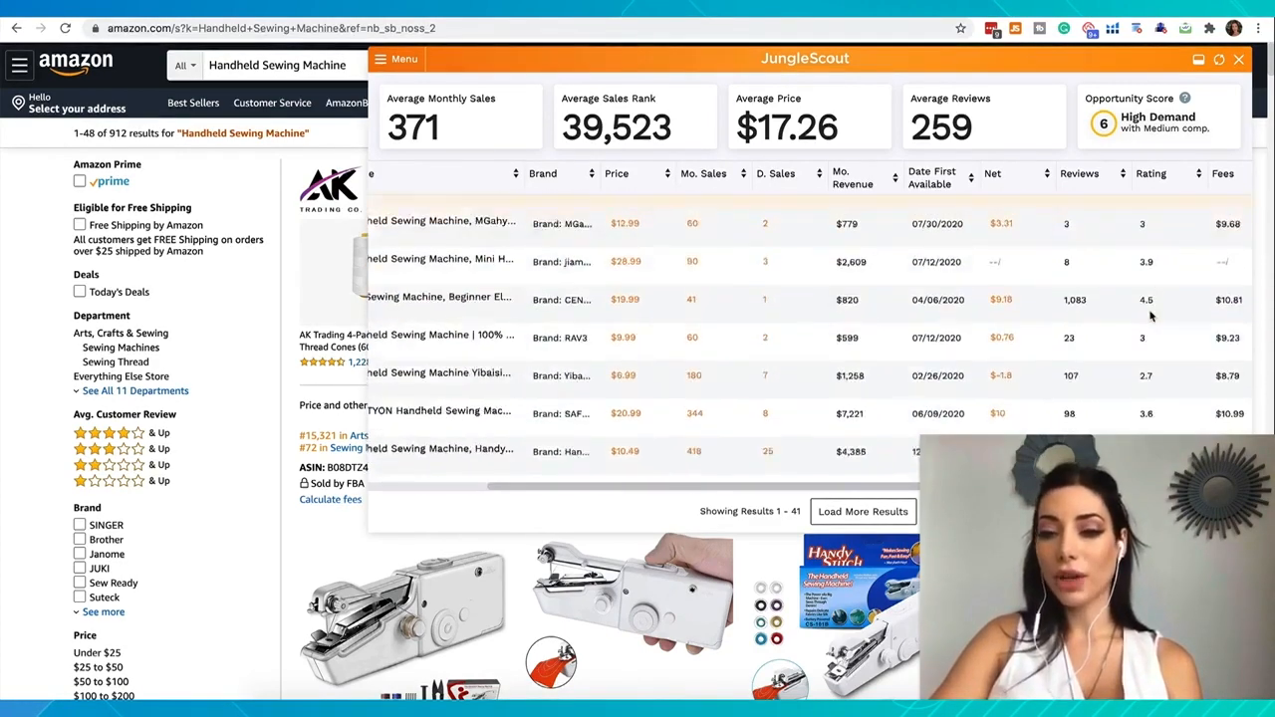
Preview the individual products by name, including the black cordless, Deertrip and Jeteven handheld sewing machines
scroll(1149, 316, "left", 5)
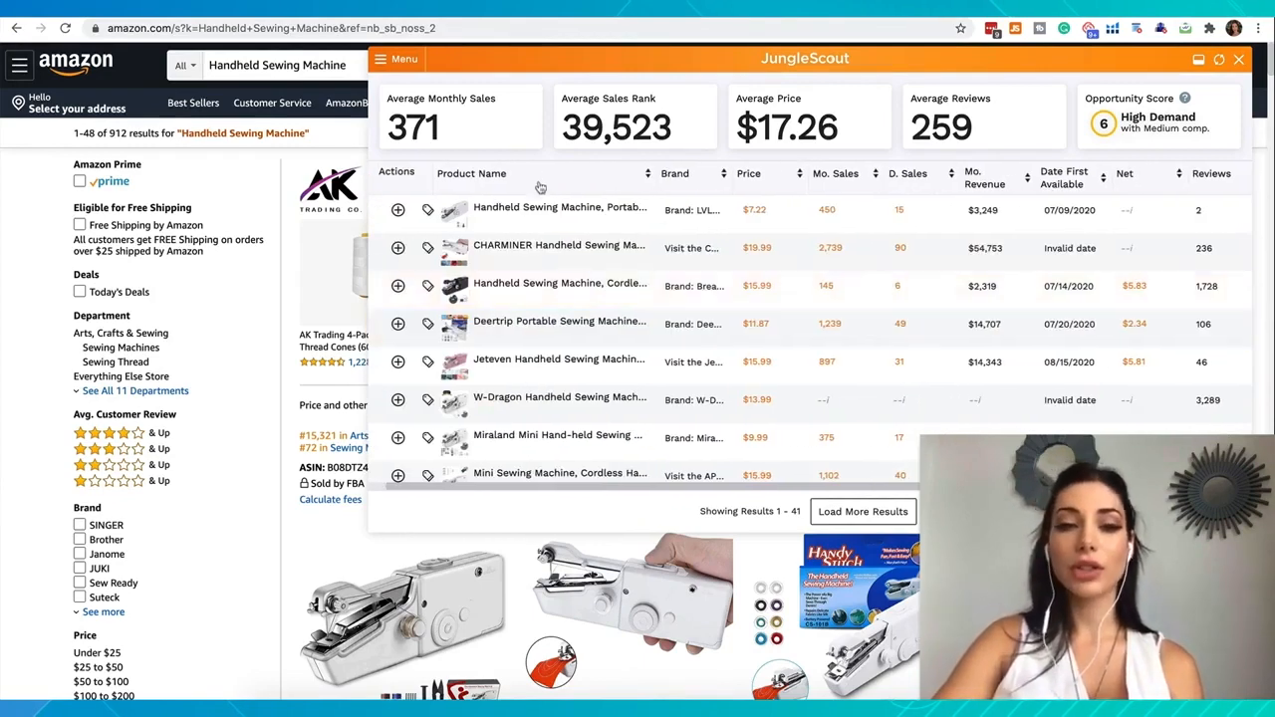
mouse_move(516, 235)
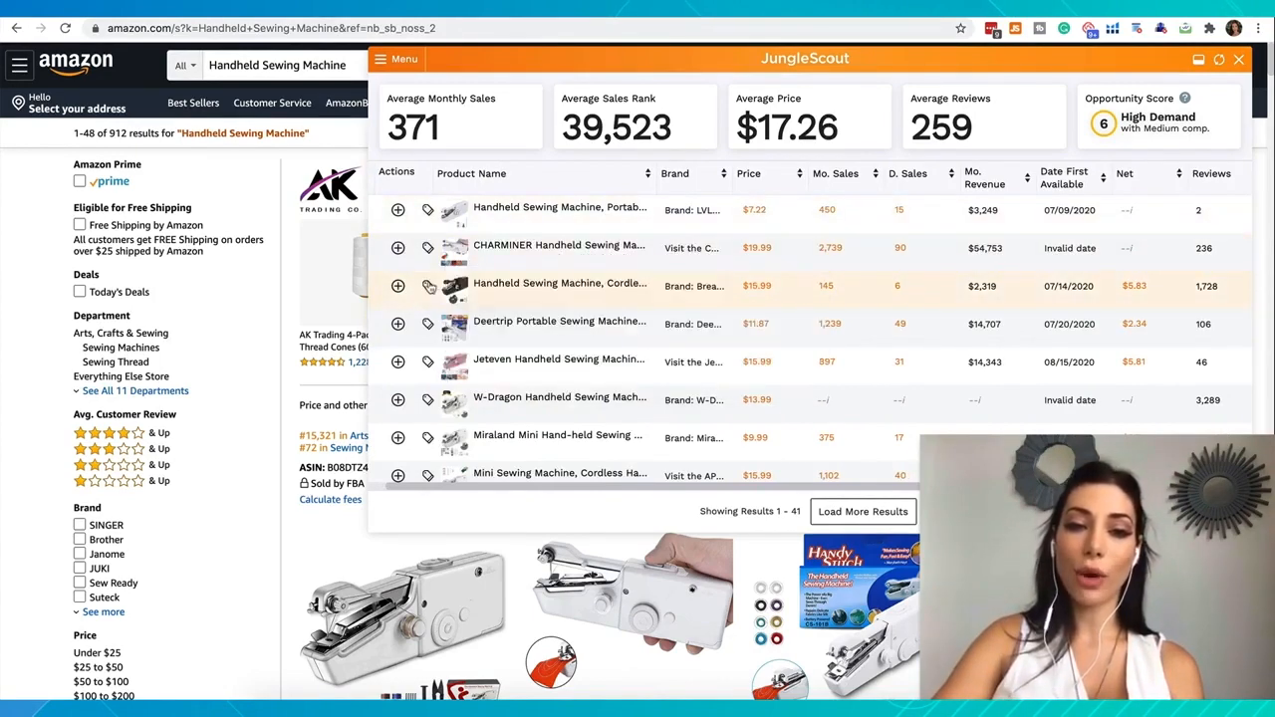
mouse_move(476, 291)
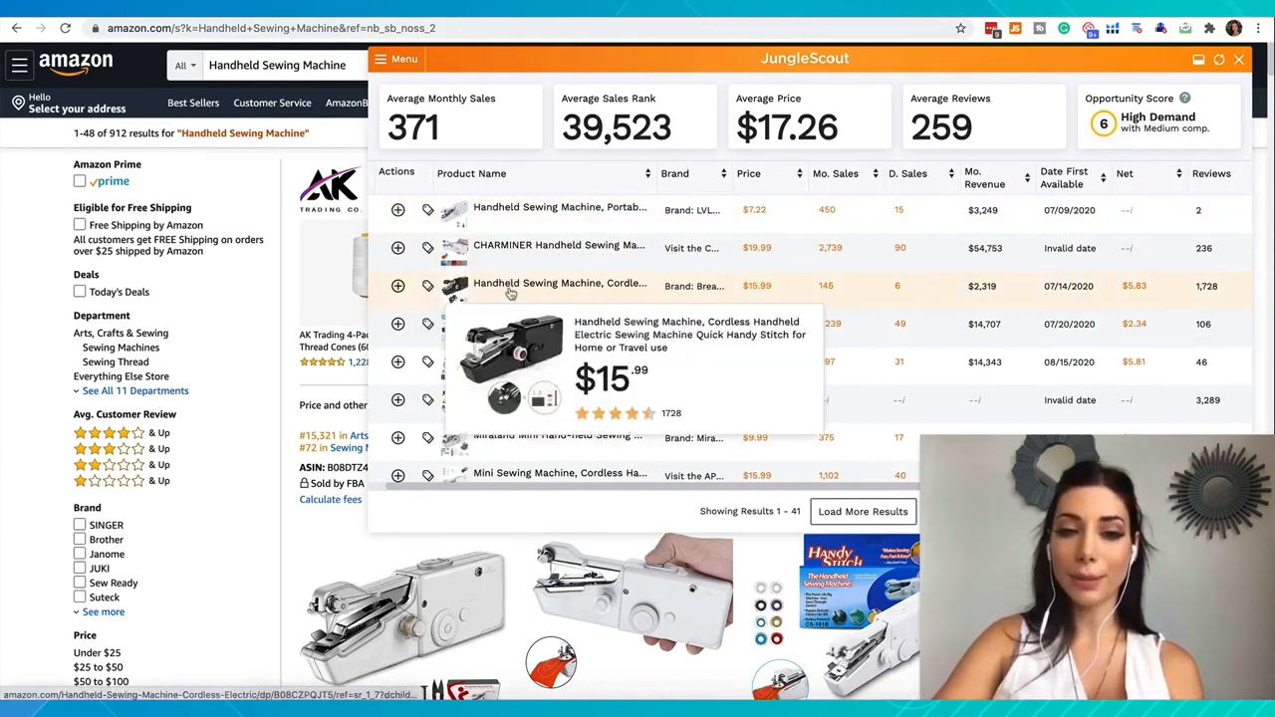
mouse_move(488, 337)
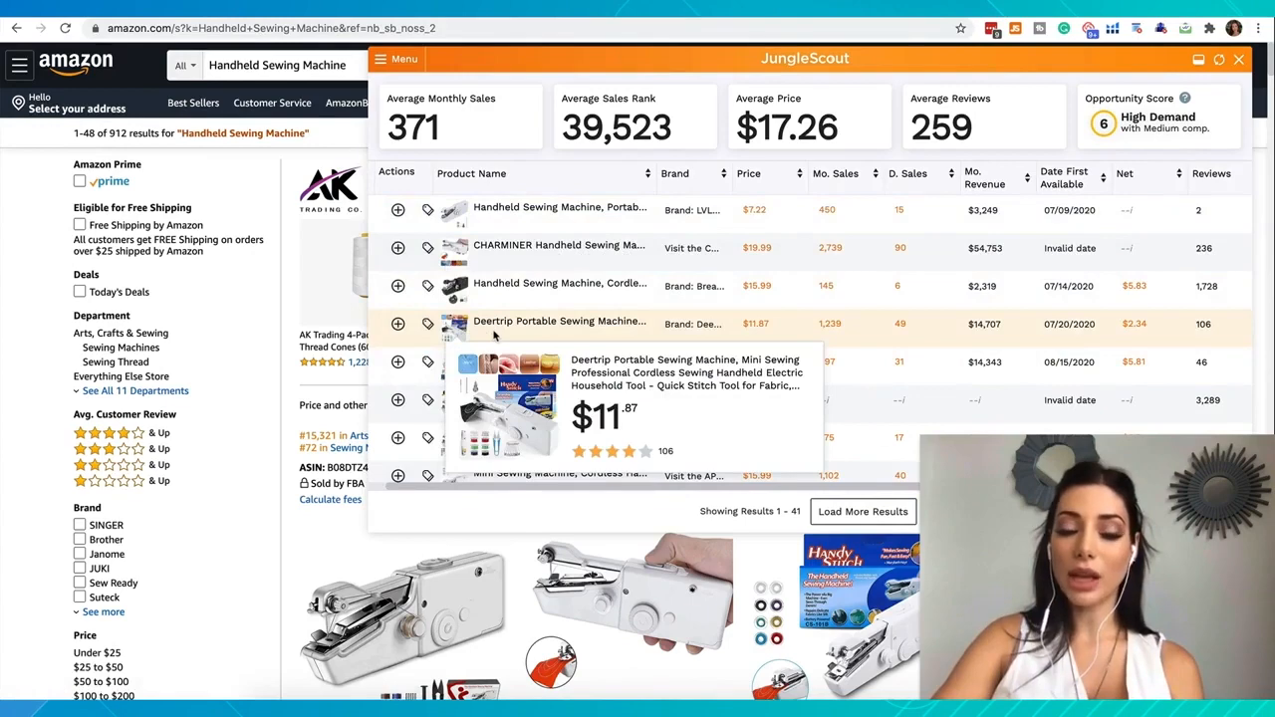
mouse_move(488, 375)
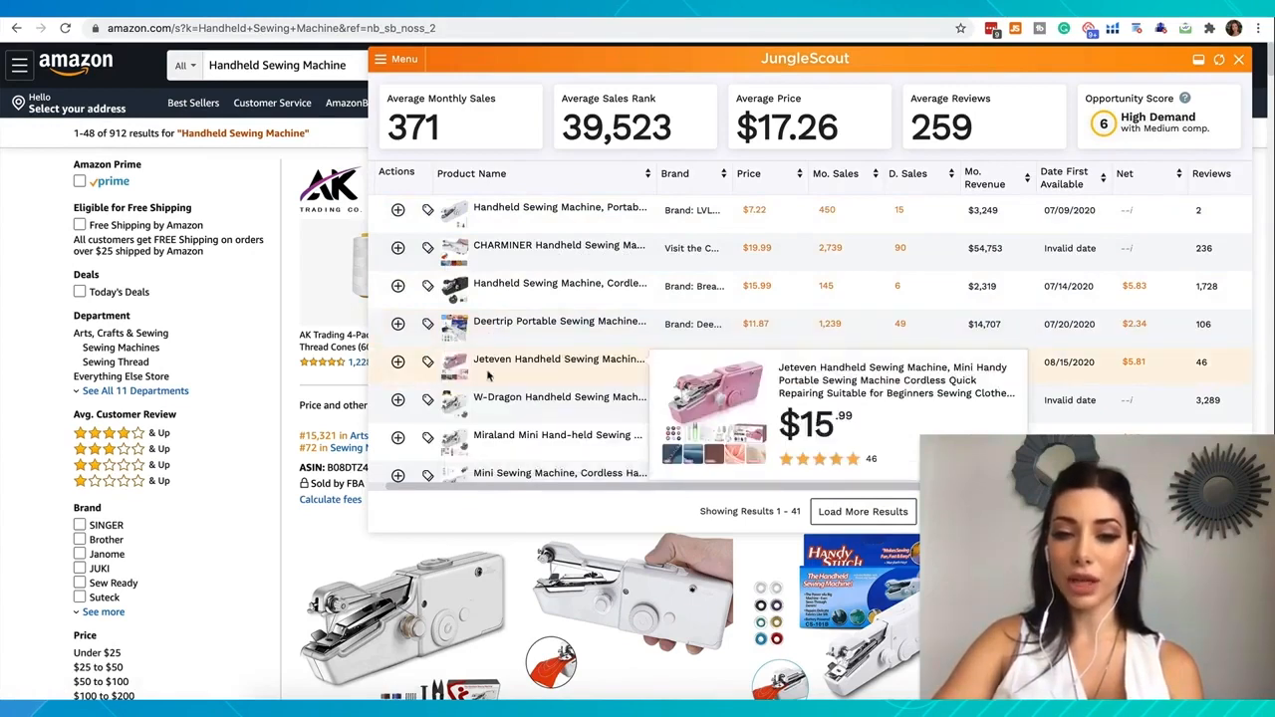
Open the $13.99 W-Dragon Handheld Sewing Machine listing, follow its brand link and look through Amazon's results for that brand
mouse_move(498, 408)
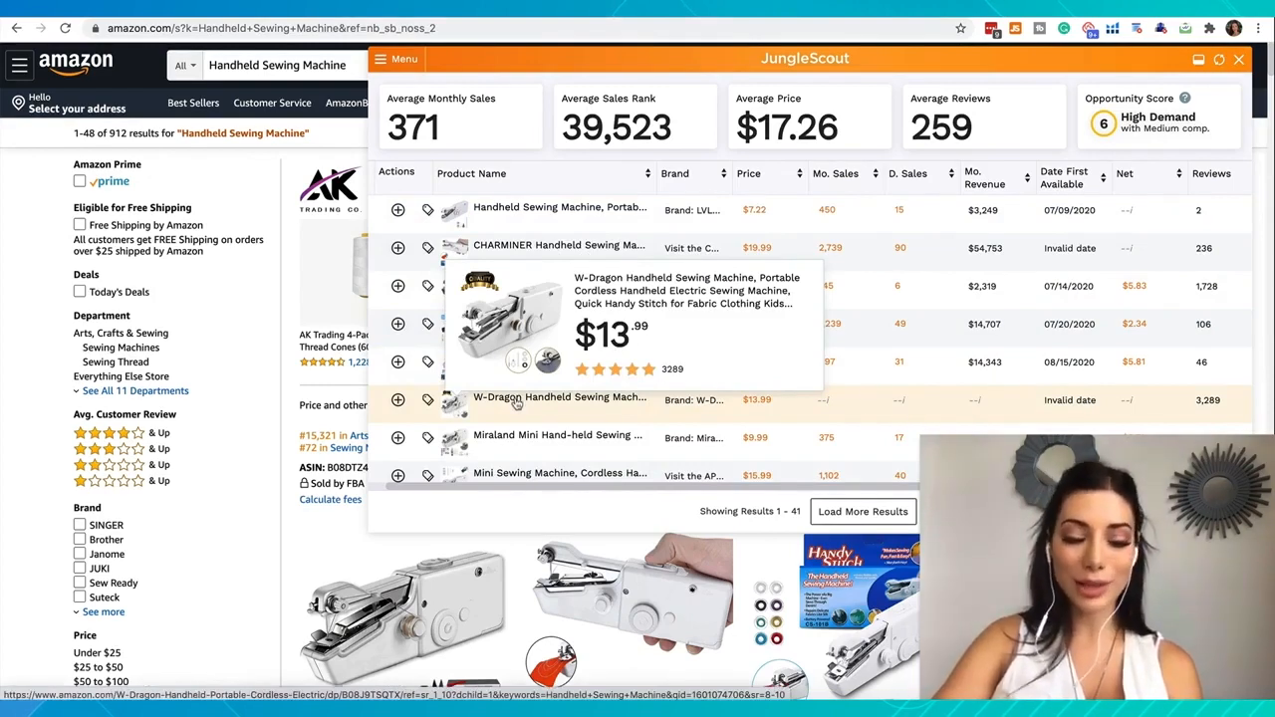
left_click(516, 399)
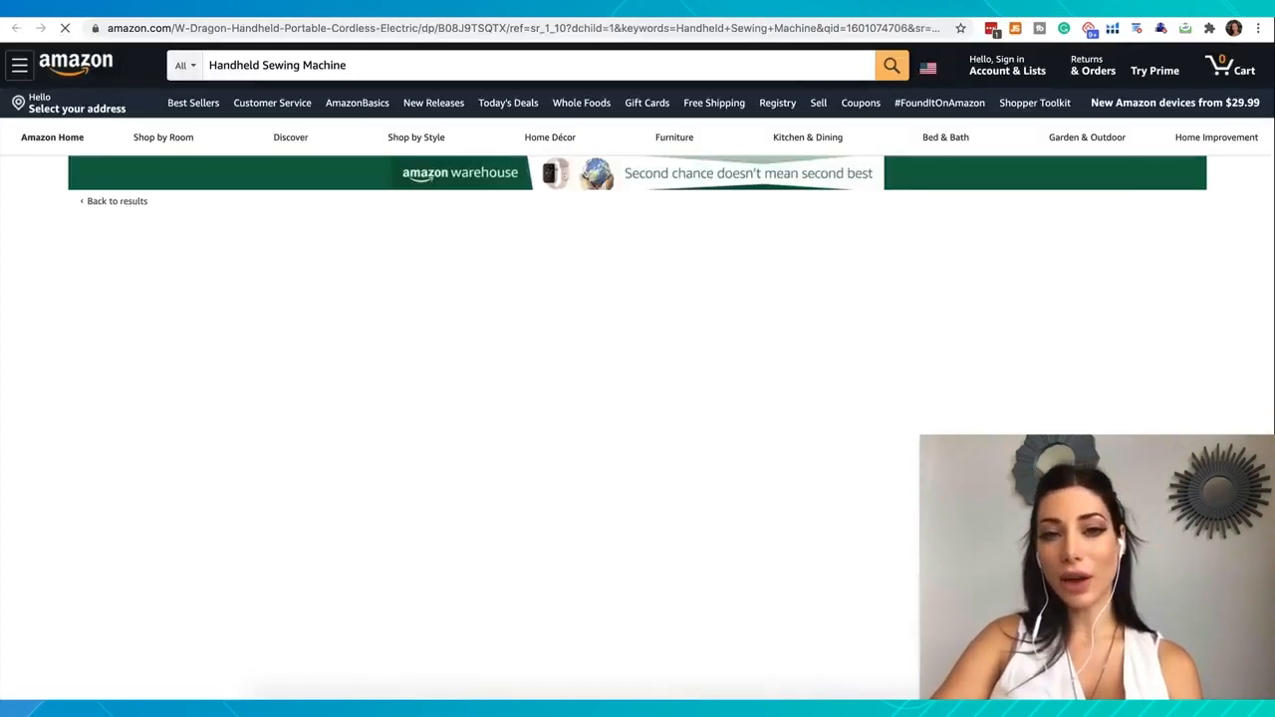
left_click_drag(652, 235, 725, 235)
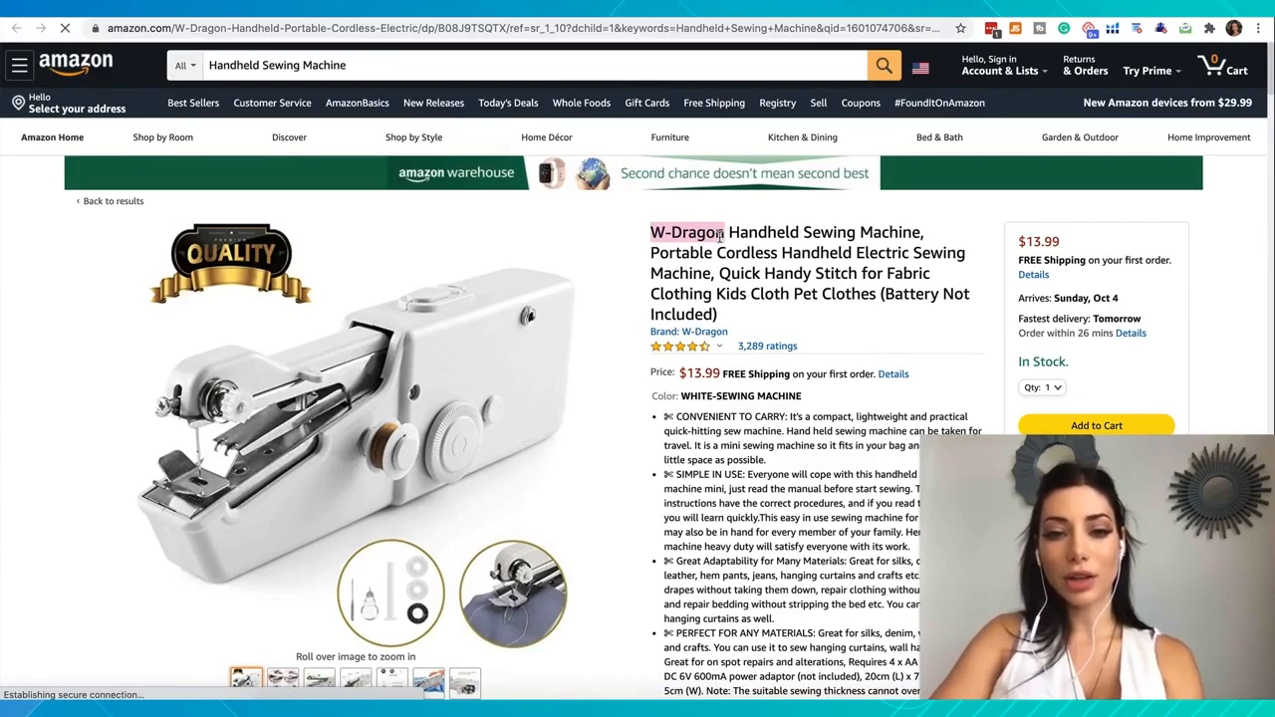
left_click(678, 338)
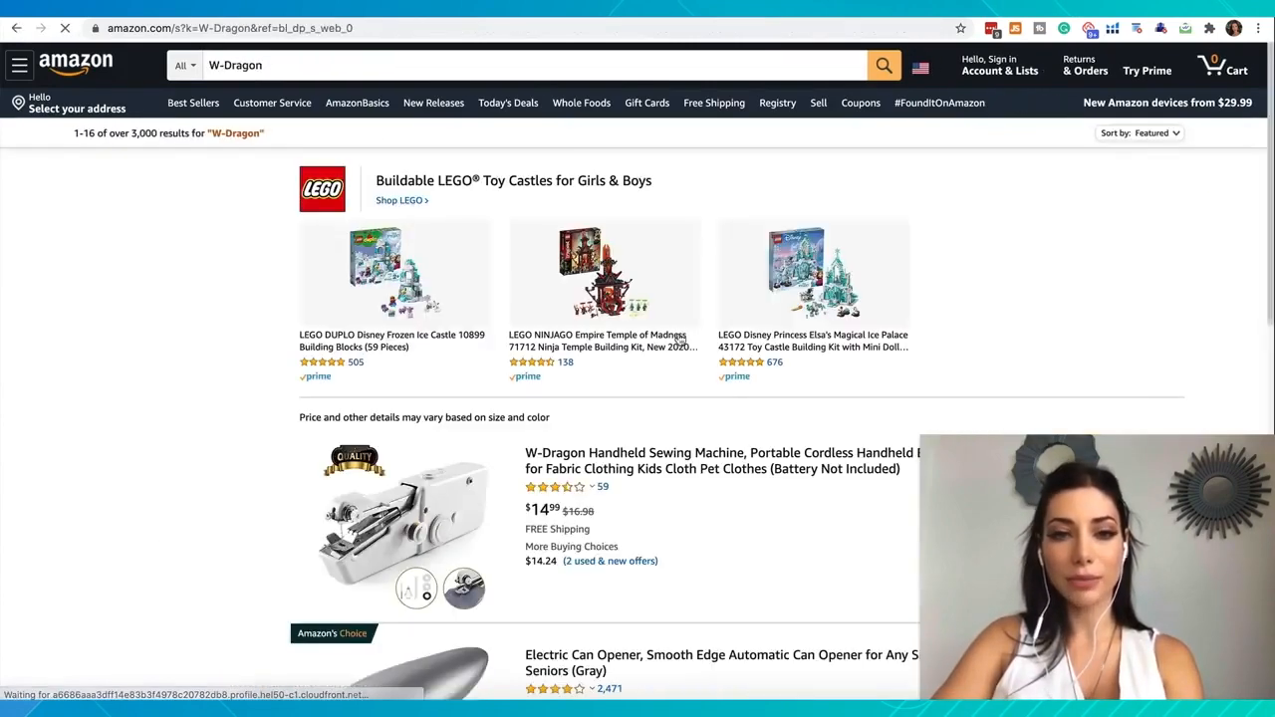
scroll(483, 529, "down", 3)
scroll(483, 529, "down", 10)
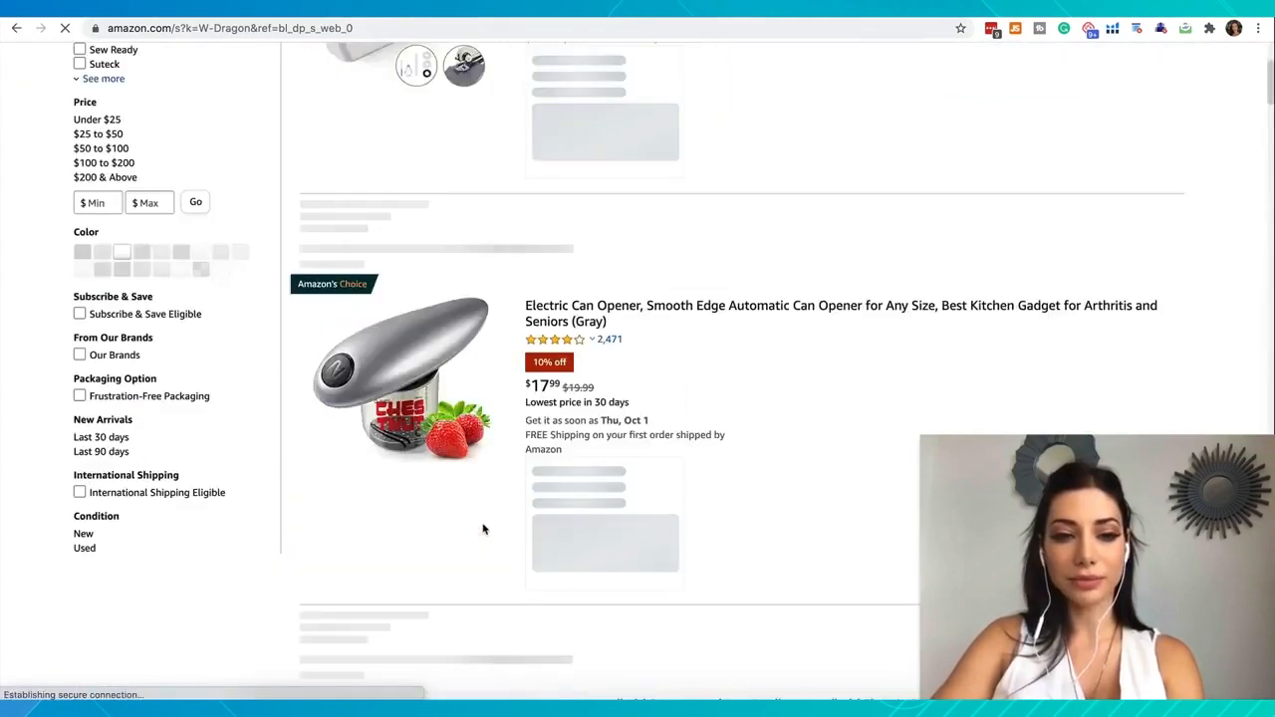
scroll(483, 529, "down", 10)
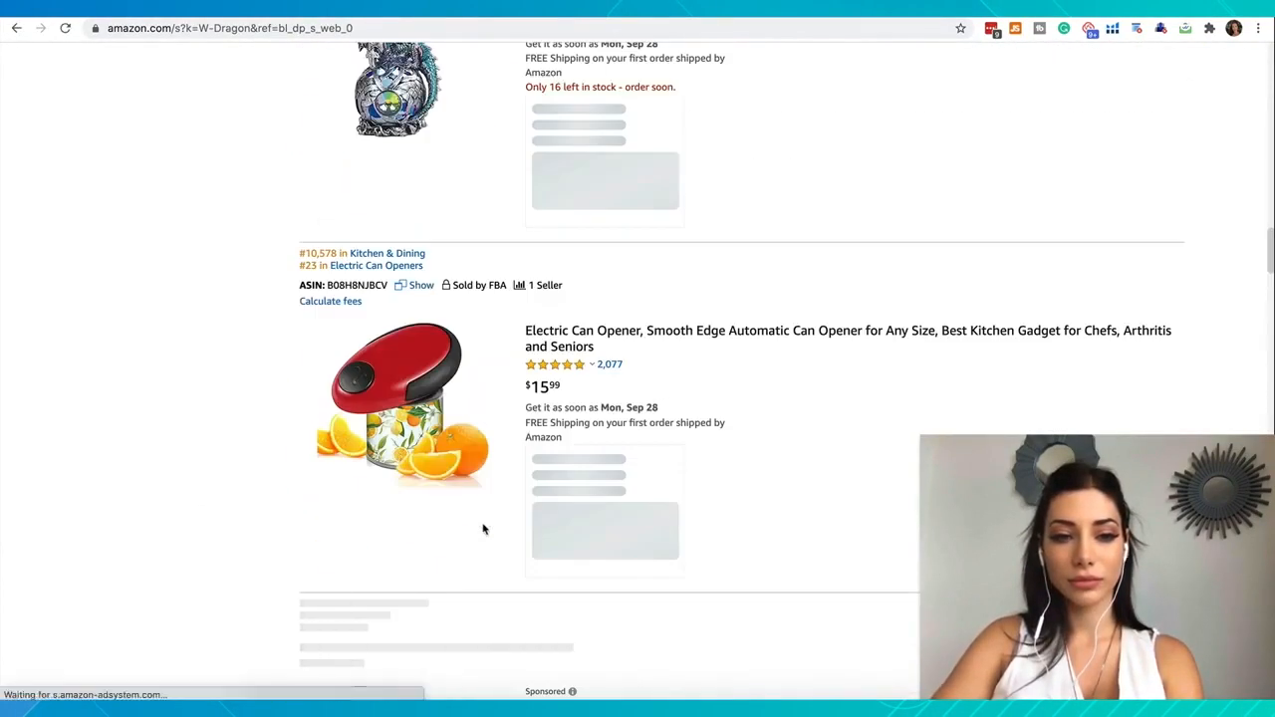
scroll(483, 529, "up", 20)
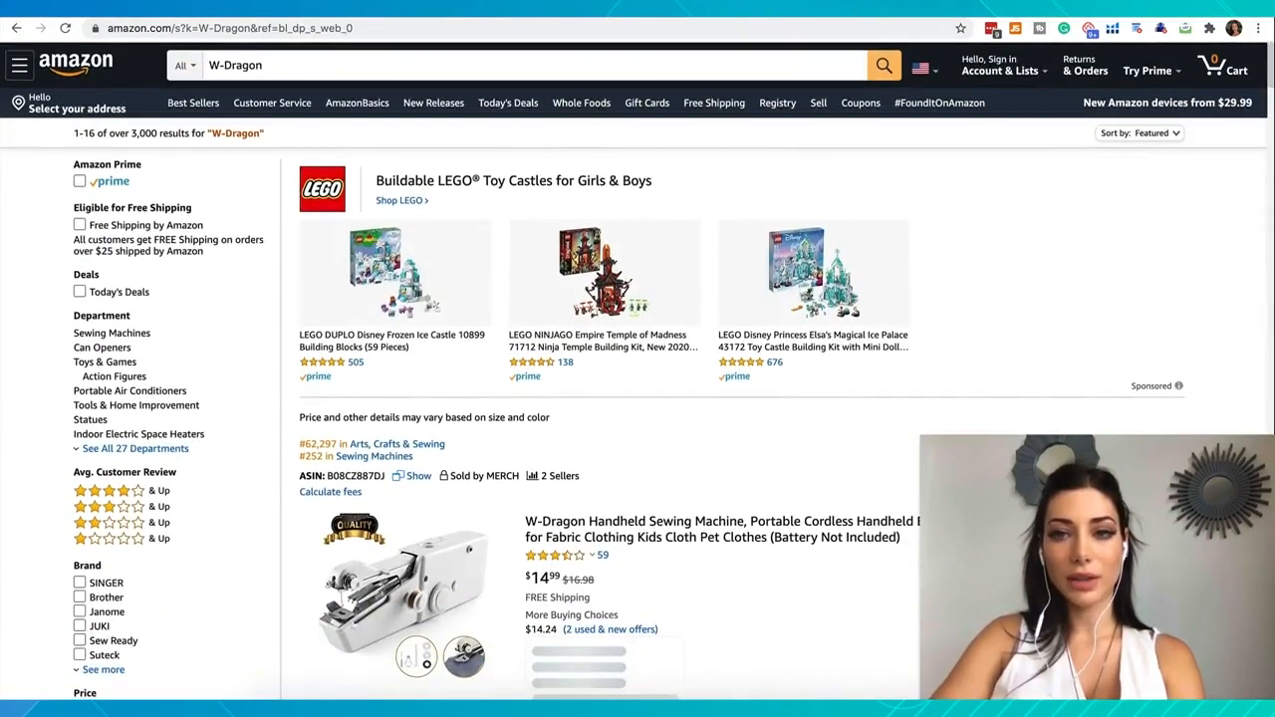
Search Google for "W-Dragon" in a new tab and look through the results for the brand's web presence
key("ctrl+t")
type("W-Dragon")
key("Return")
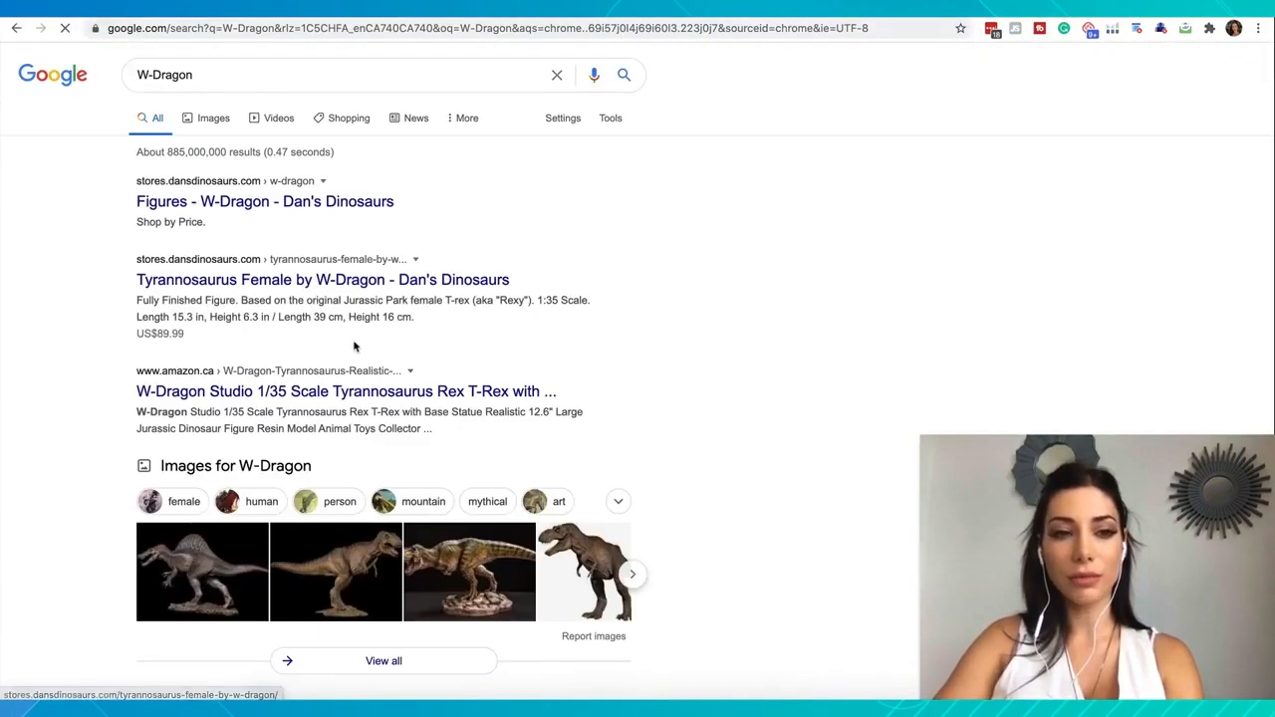
scroll(353, 346, "down", 10)
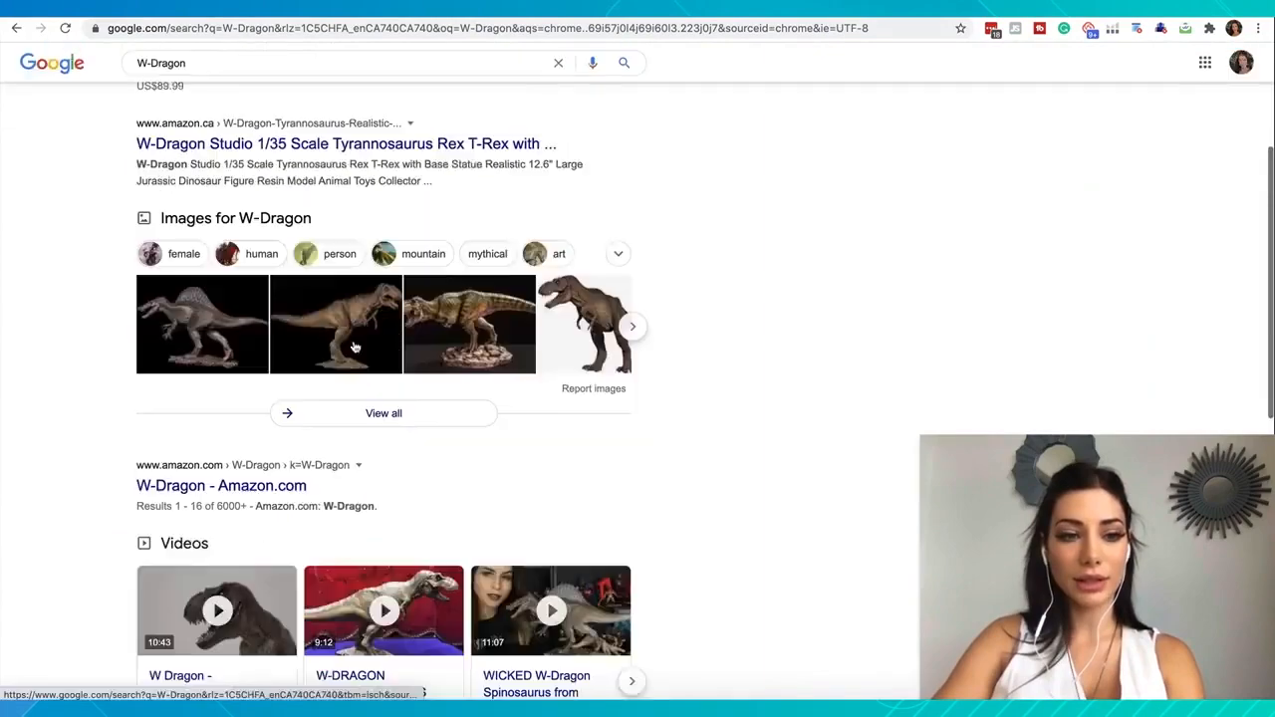
scroll(354, 342, "up", 10)
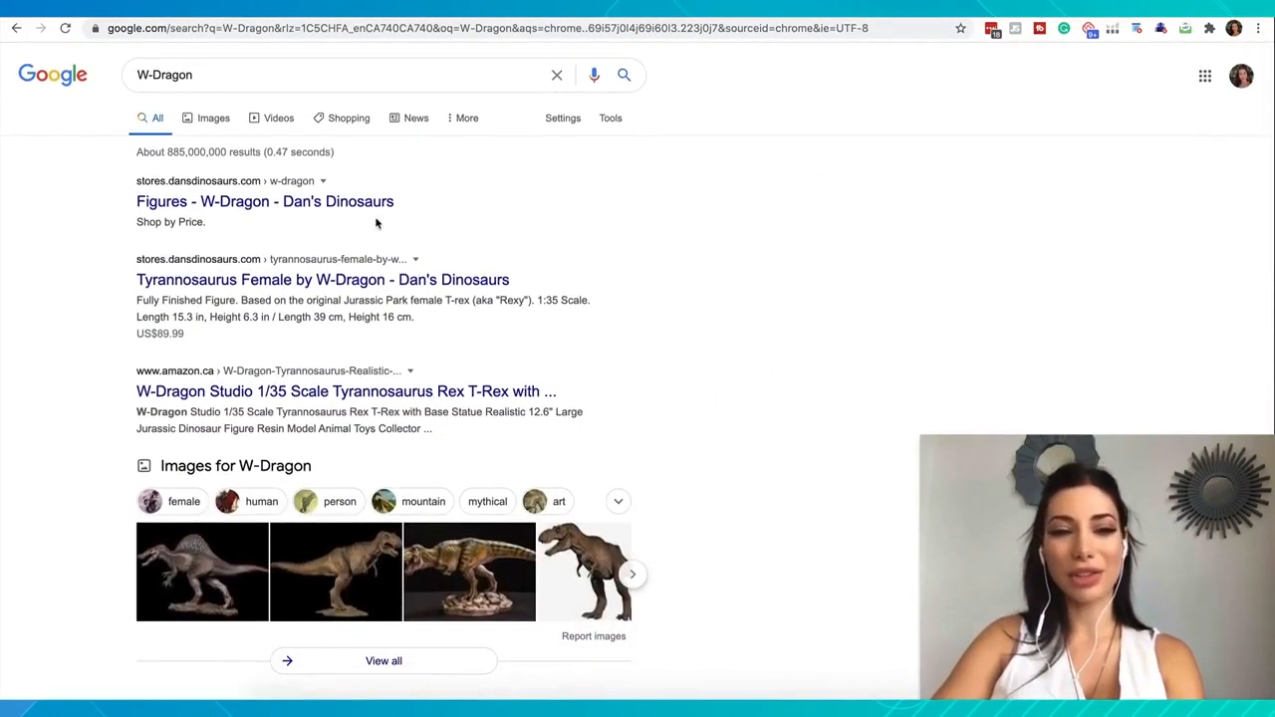
Return to the Jungle Scout table of handheld sewing machines and review the brands of the listed products
left_click(648, 8)
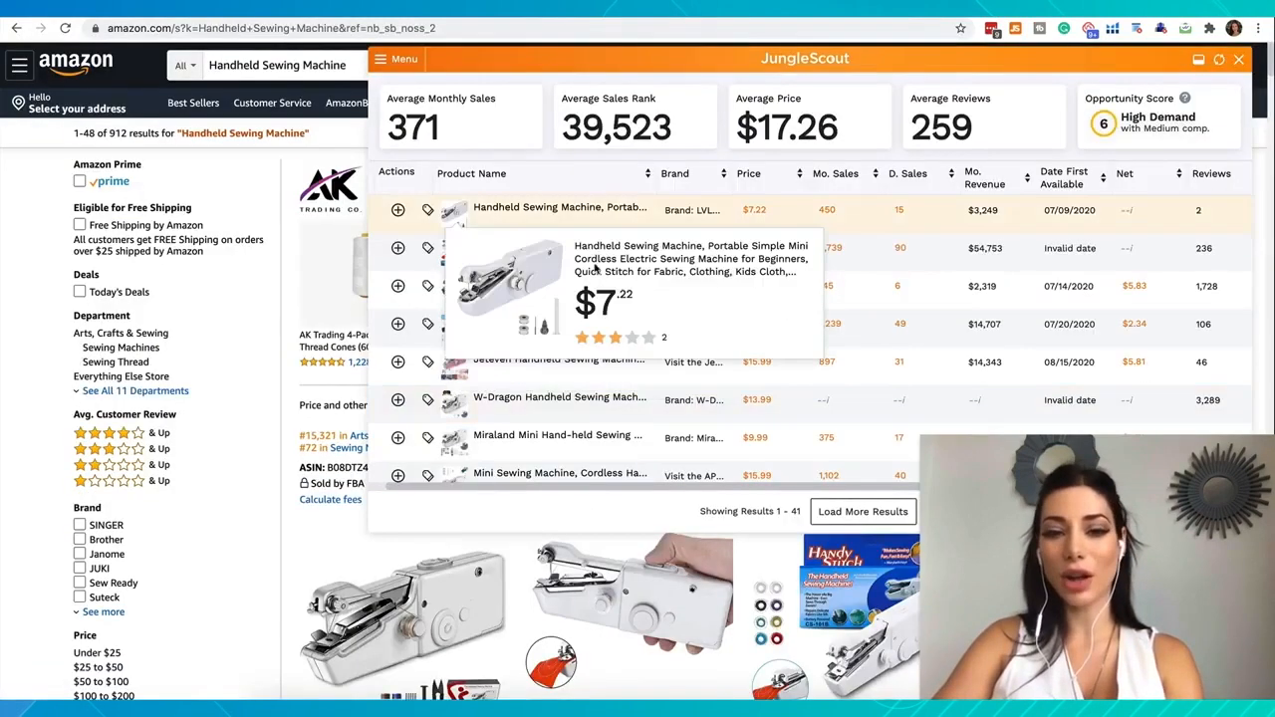
scroll(551, 388, "down", 2)
scroll(551, 388, "down", 2)
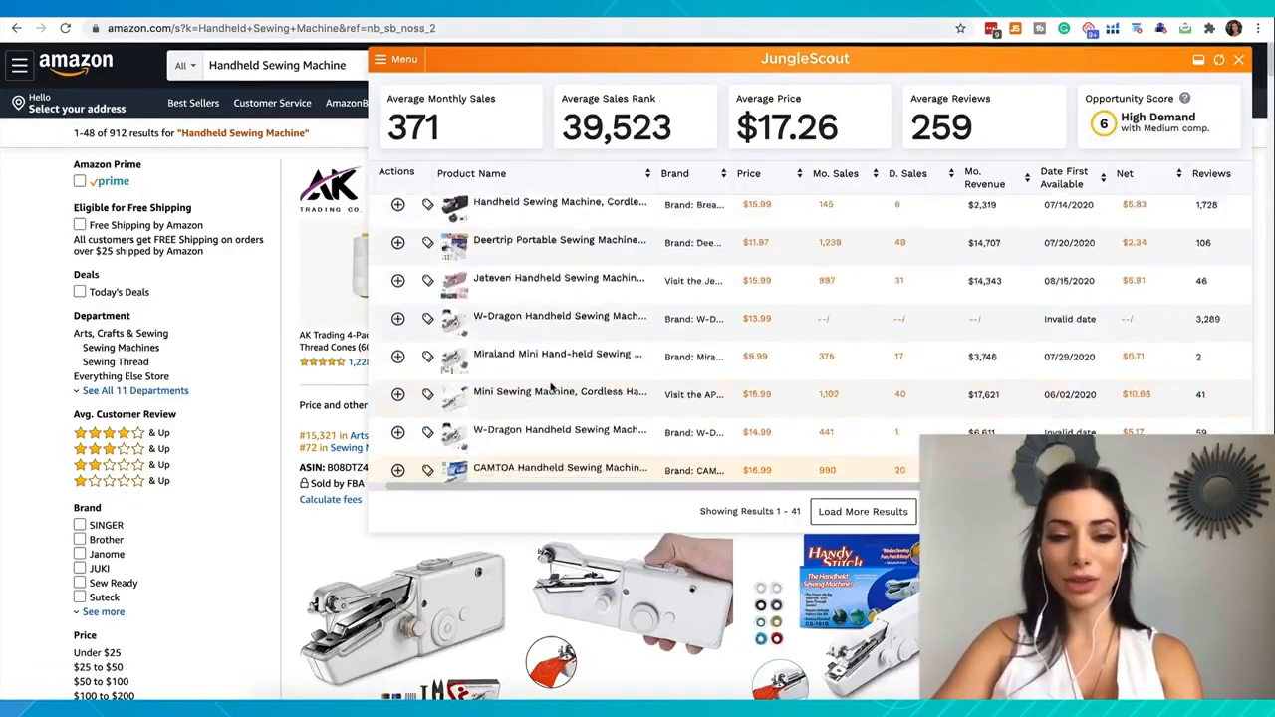
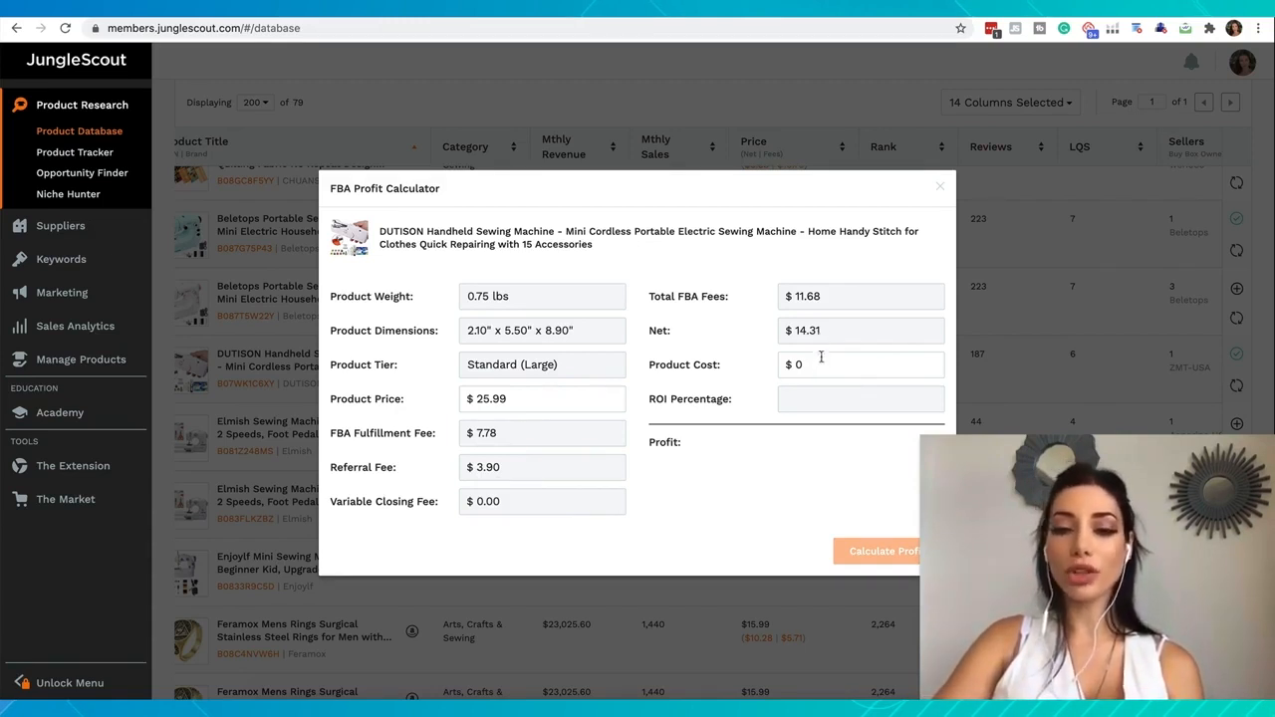
Copy "Handheld Sewing Machine" from the DUTISON product title in the FBA Profit Calculator and search Alibaba for it
left_click(813, 366)
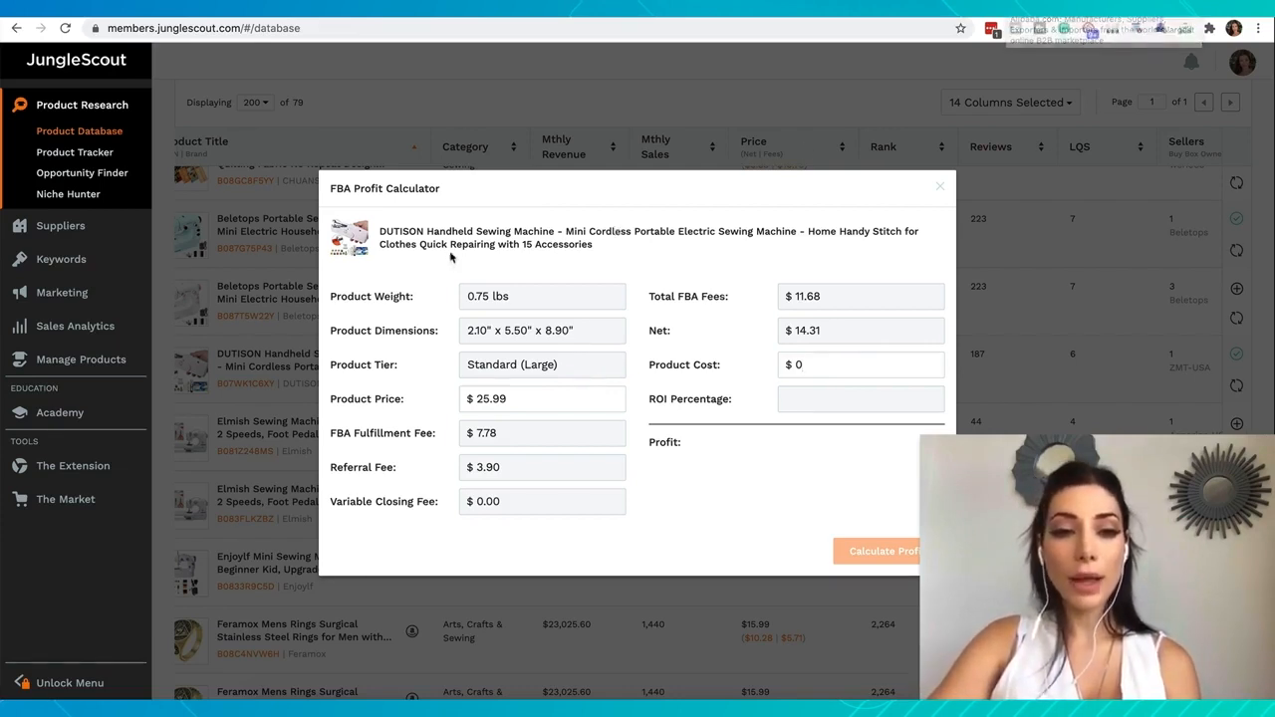
left_click_drag(426, 232, 555, 231)
key("ctrl+c")
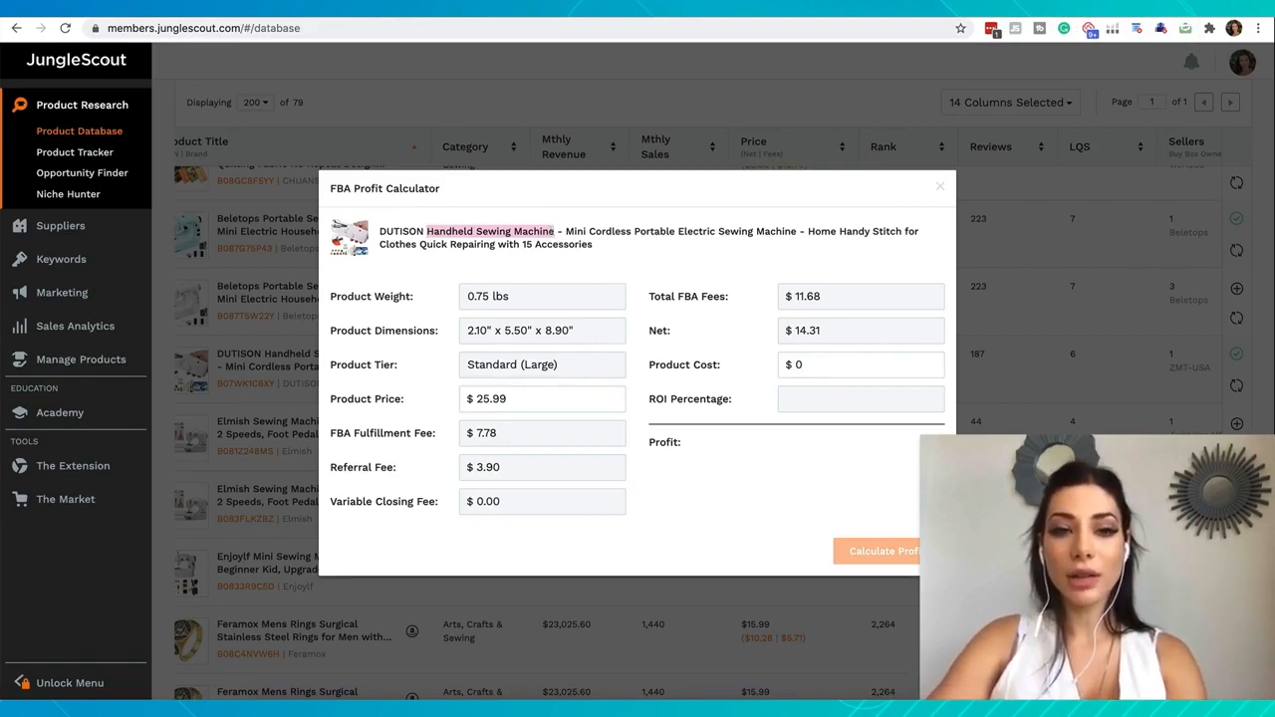
left_click(508, 8)
left_click(509, 126)
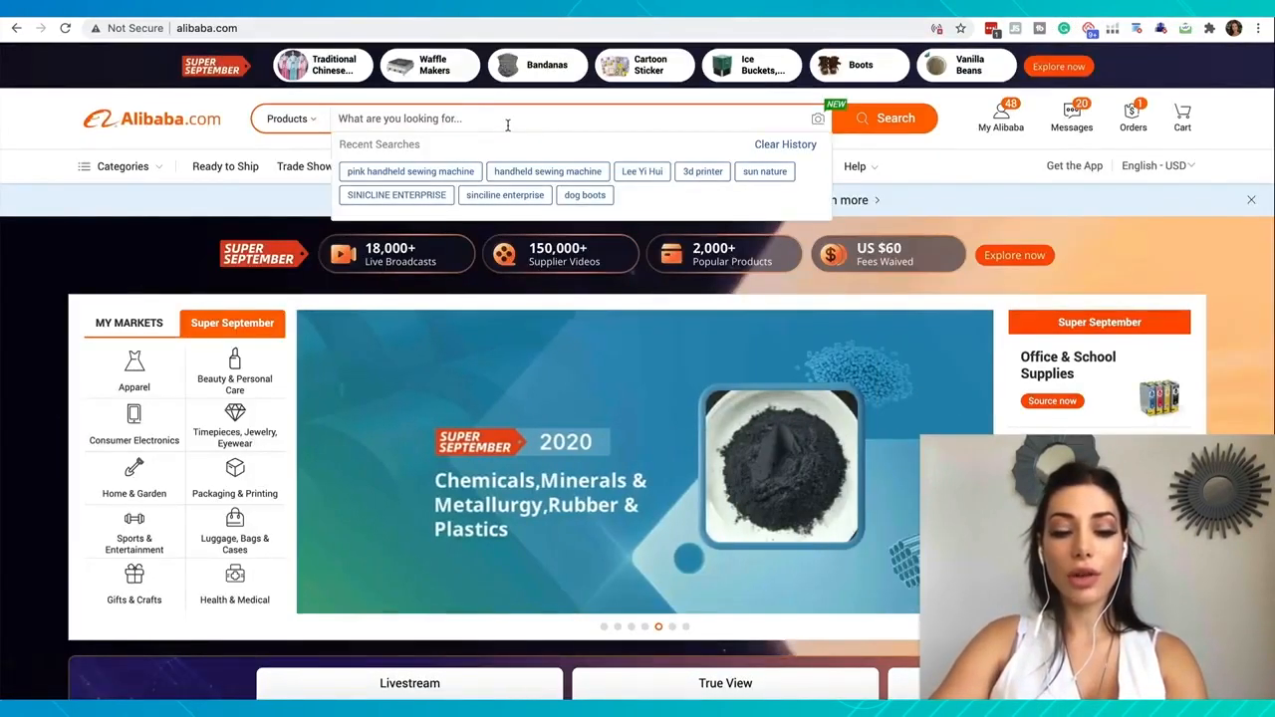
key("ctrl+v")
key("Return")
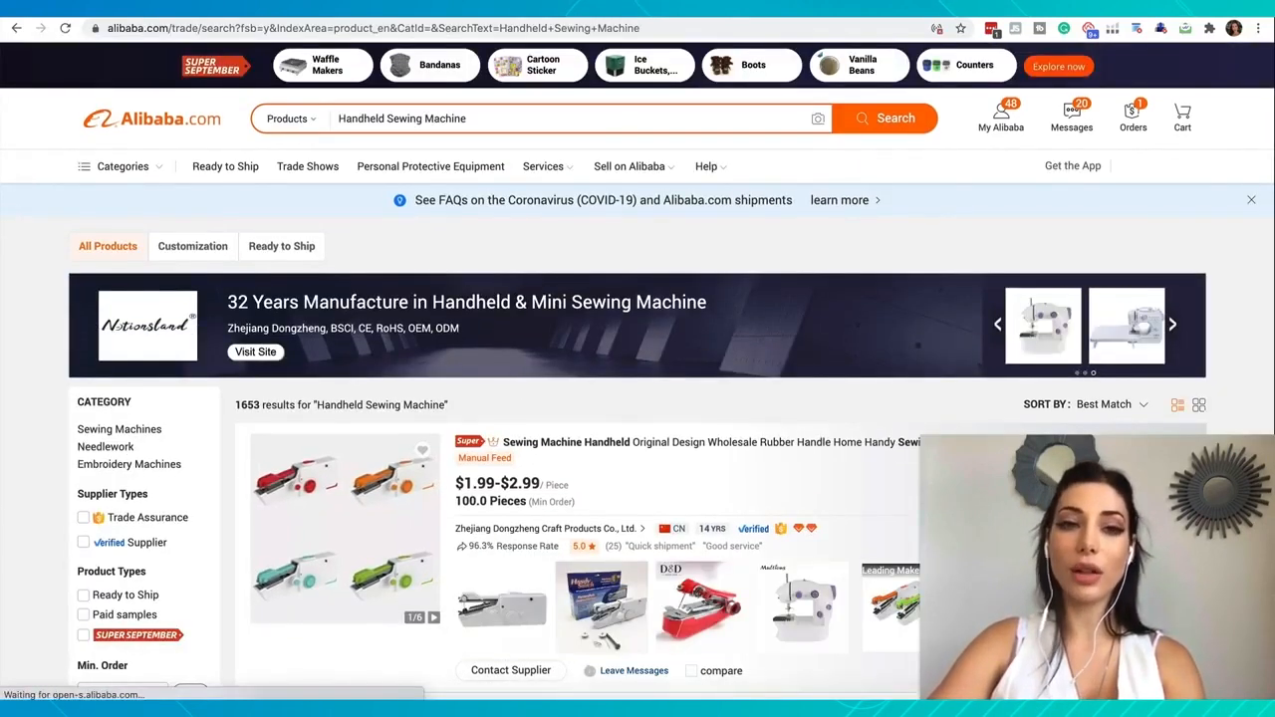
Browse the Alibaba supplier listings, comparing unit prices and minimum orders of handheld sewing machines
scroll(448, 366, "down", 5)
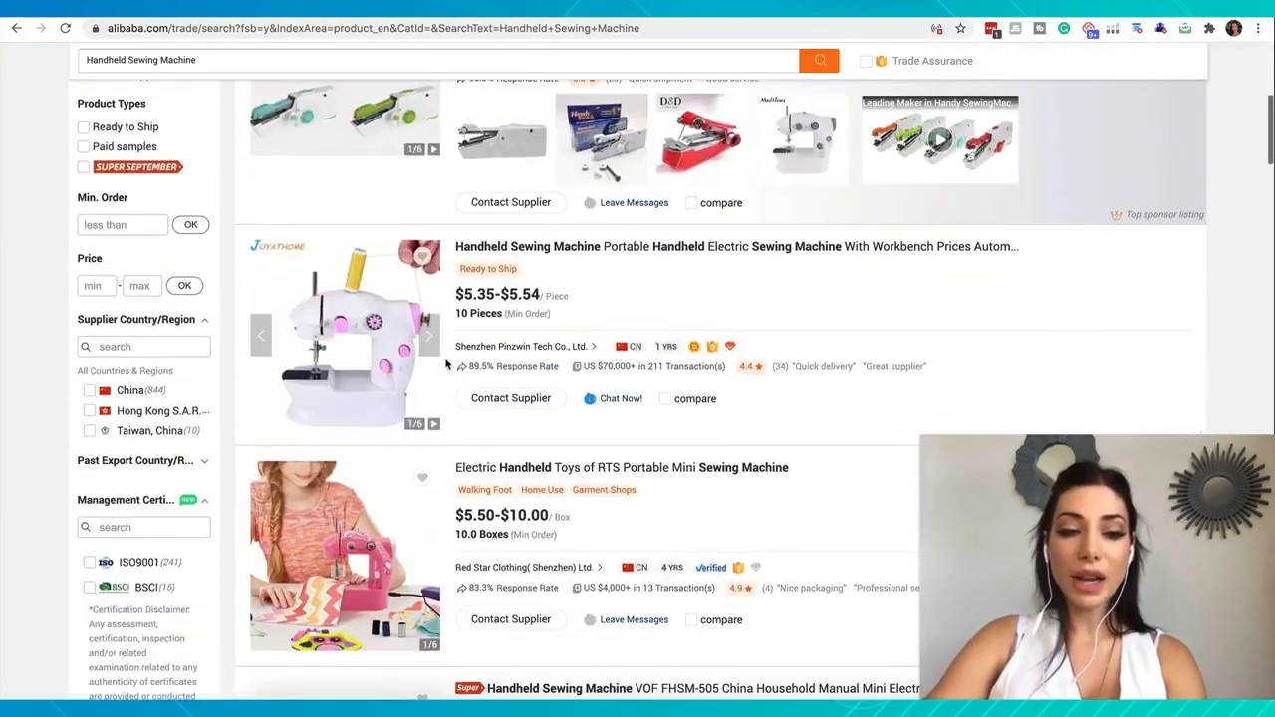
scroll(447, 365, "down", 8)
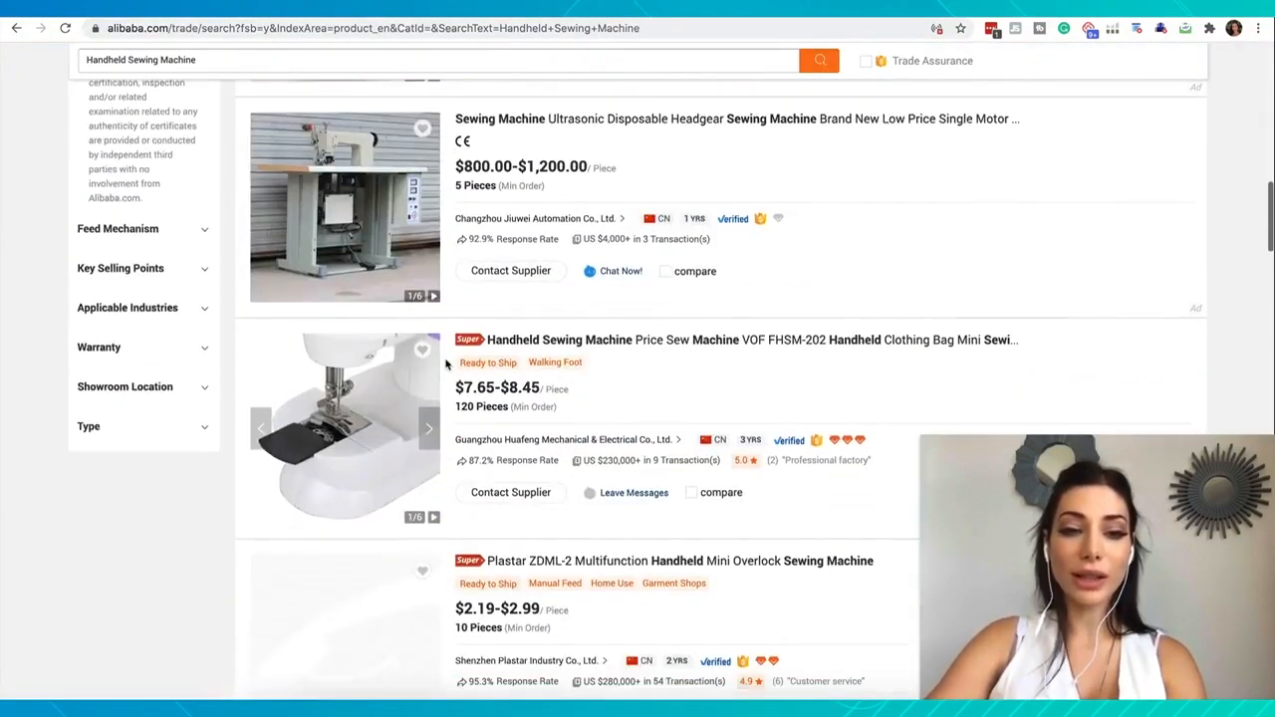
scroll(445, 365, "down", 4)
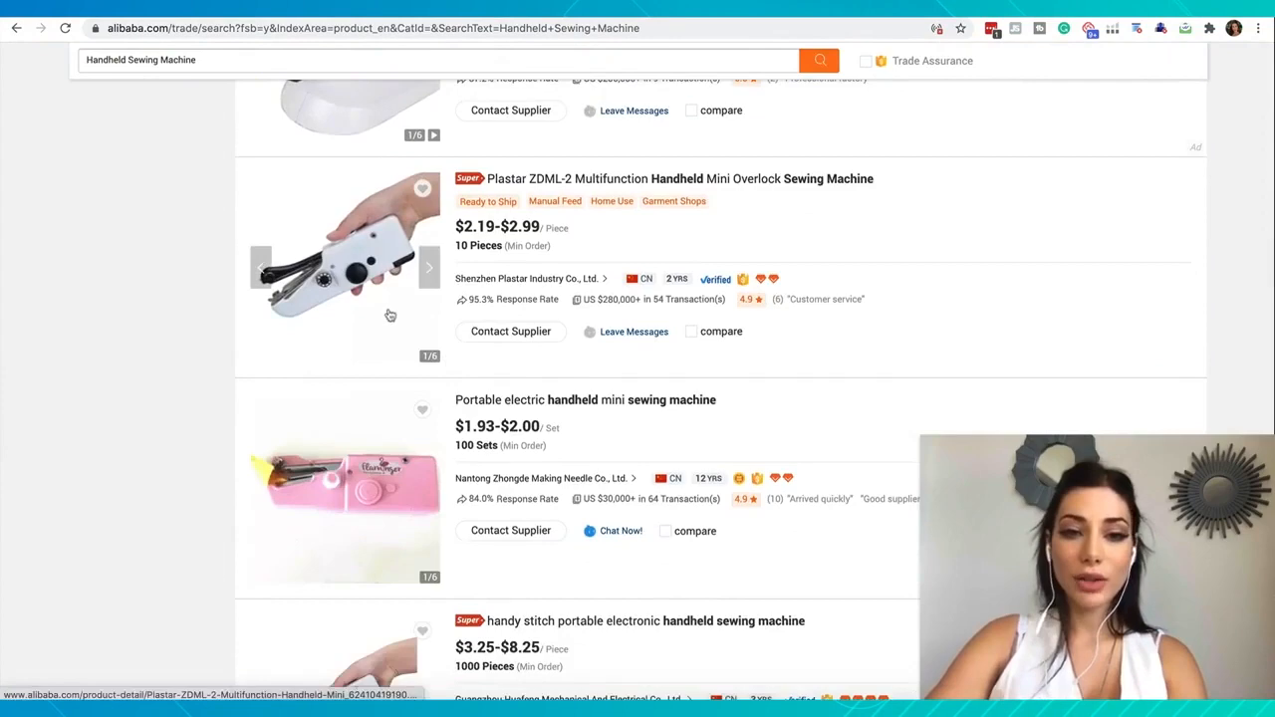
scroll(366, 260, "down", 2)
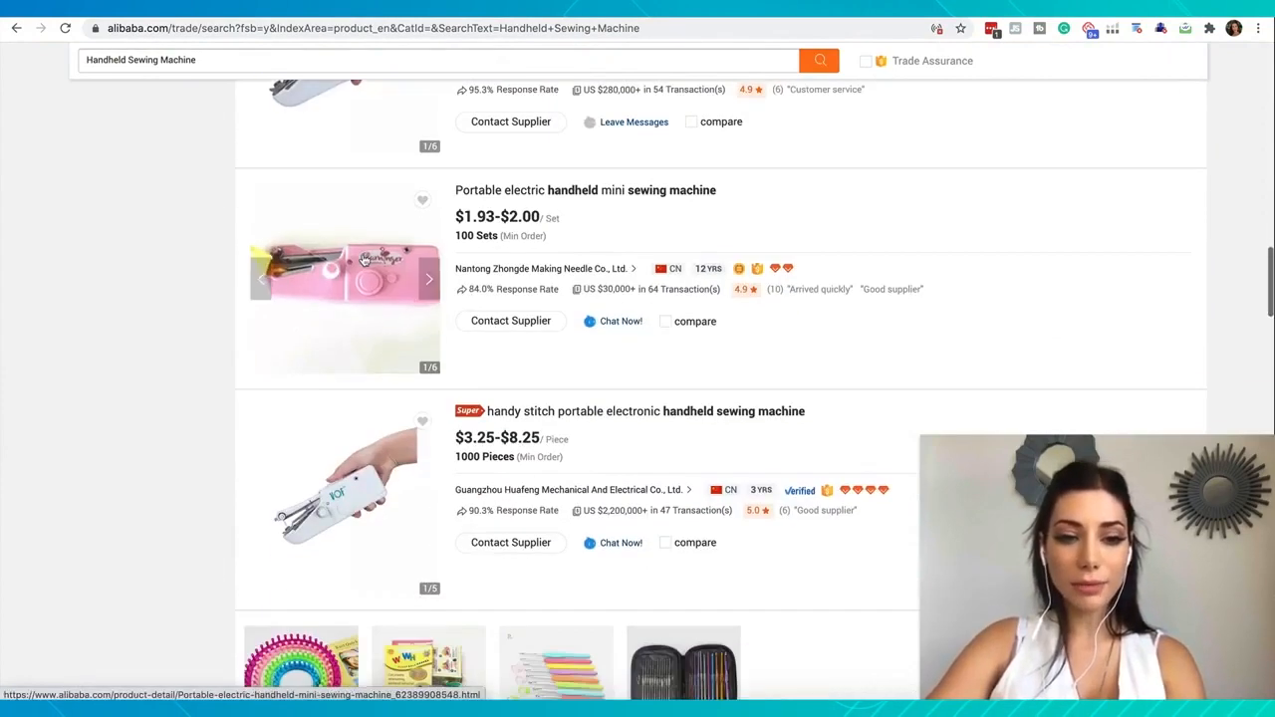
Look further through the Alibaba results for a handheld sewing machine comparable to the DUTISON product
scroll(366, 260, "down", 3)
scroll(362, 199, "down", 6)
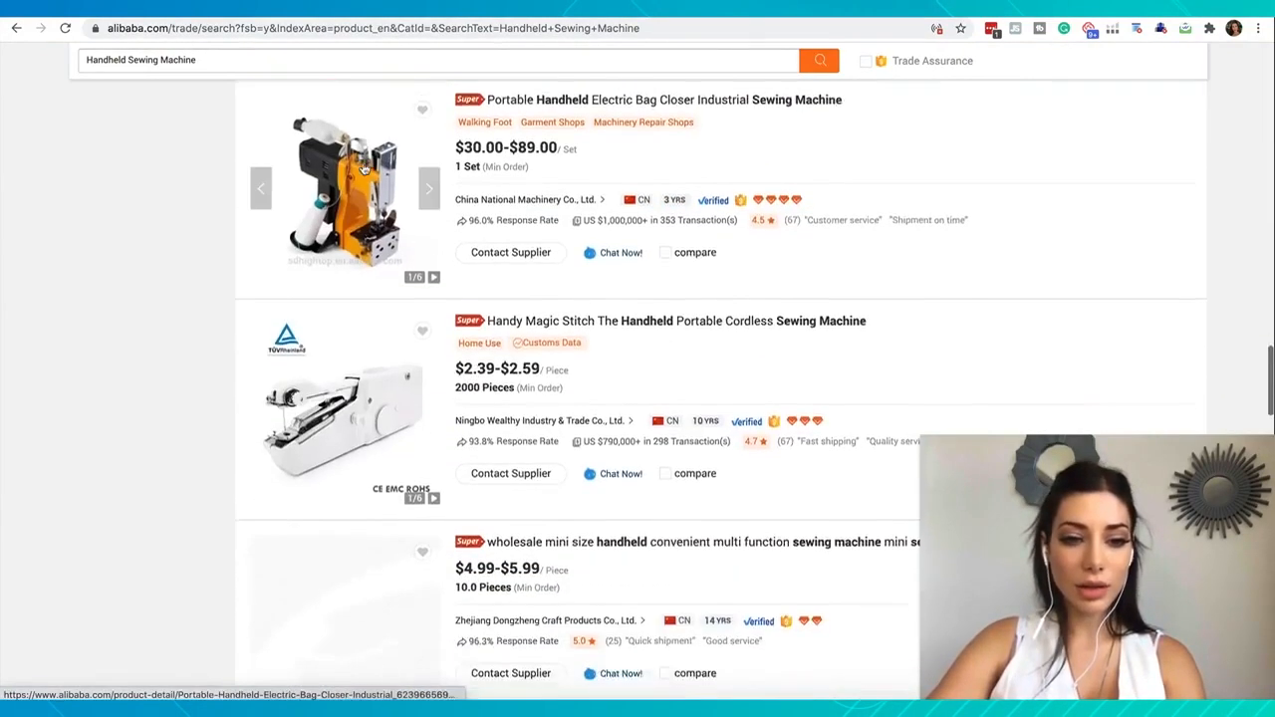
scroll(364, 169, "down", 1)
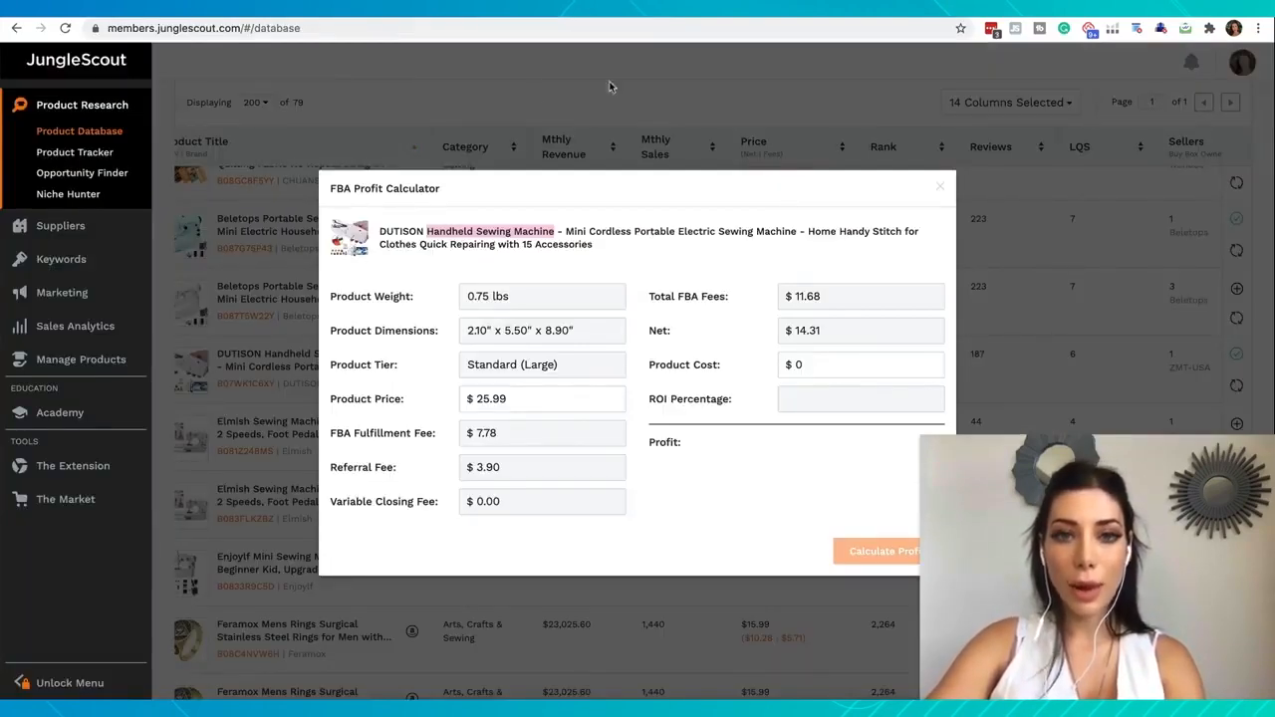
Open the DUTISON handheld sewing machine's Amazon listing from the Jungle Scout table, and reopen its FBA Profit Calculator
left_click(611, 149)
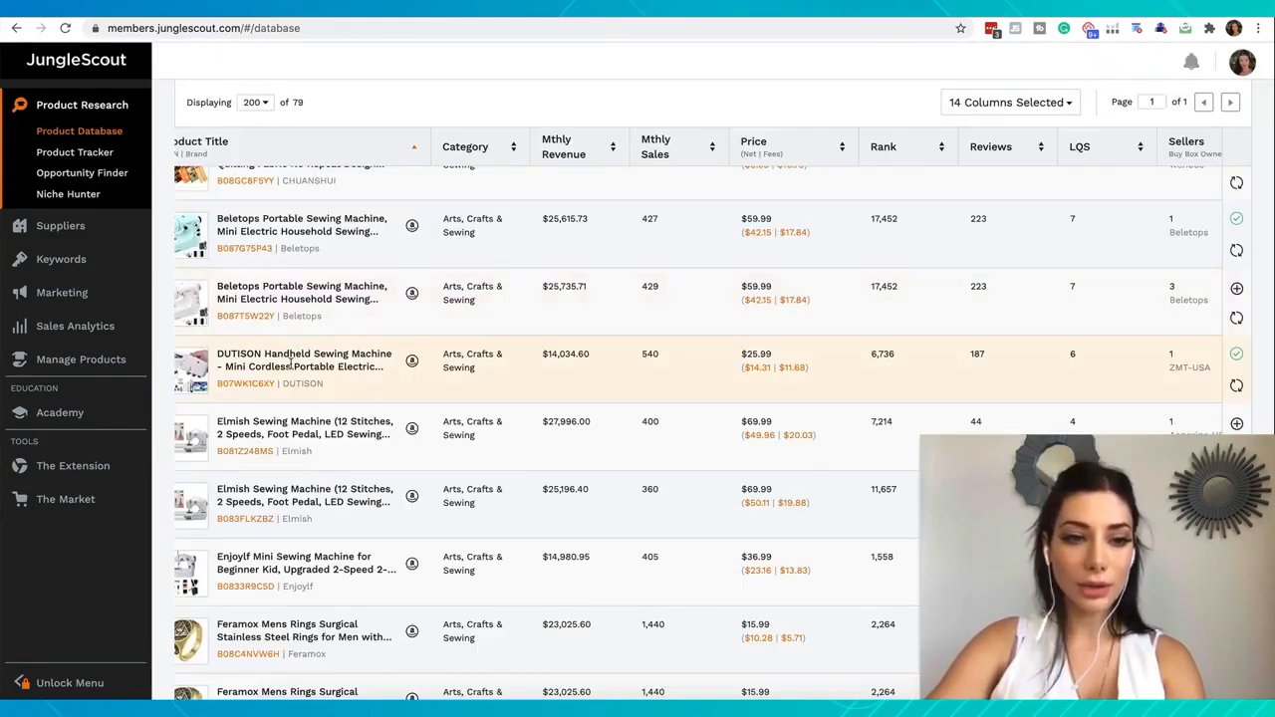
left_click(412, 363)
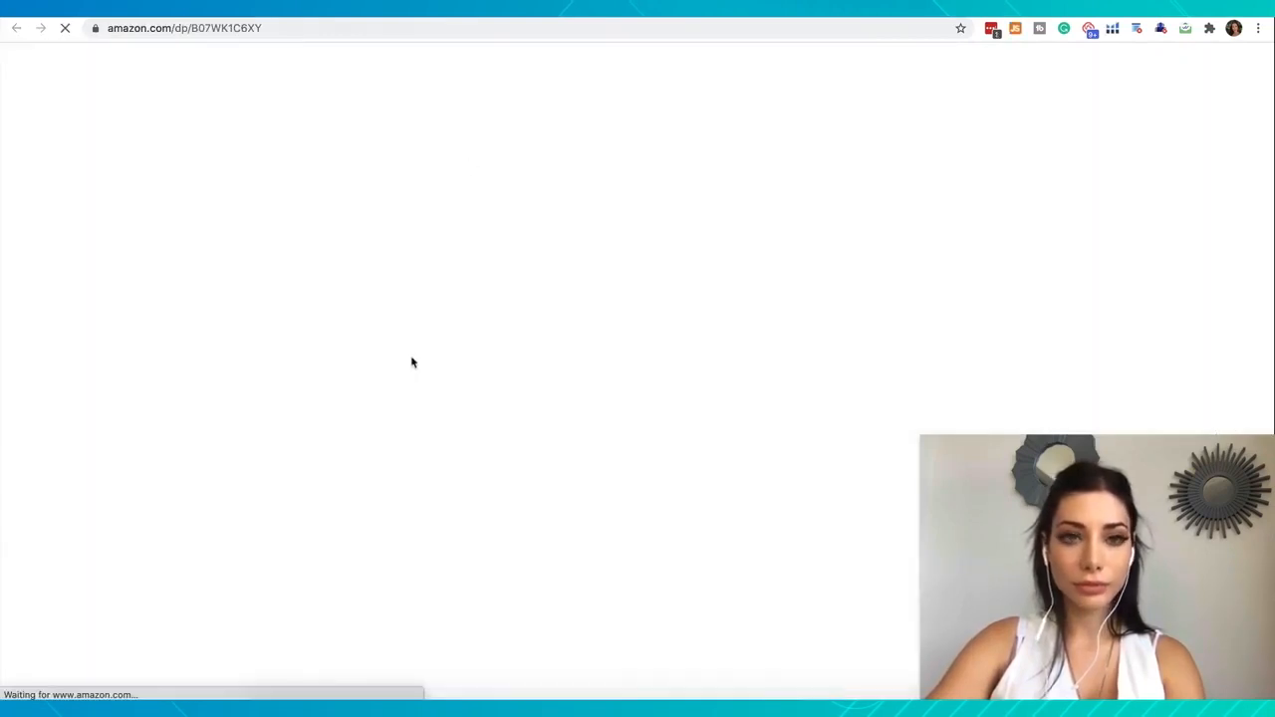
left_click(353, 8)
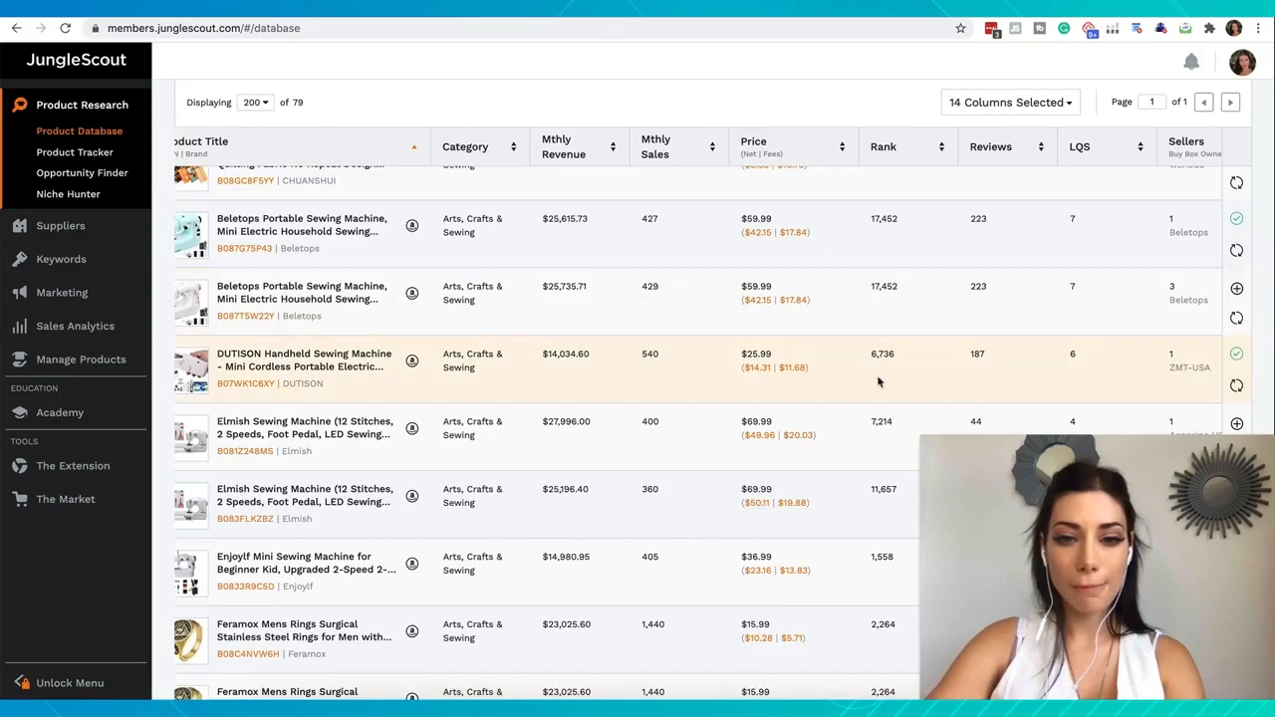
left_click(760, 368)
Look at the product and package-contents images on the DUTISON machine's Amazon listing
left_click(797, 10)
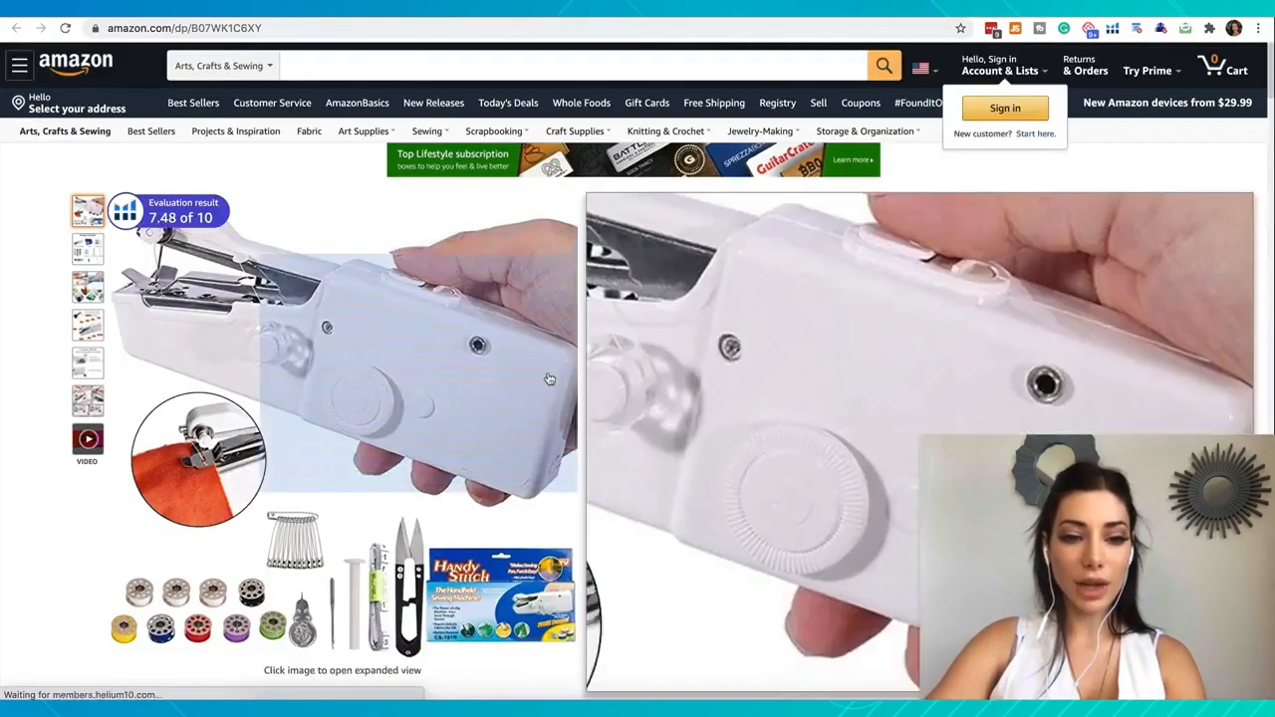
mouse_move(92, 254)
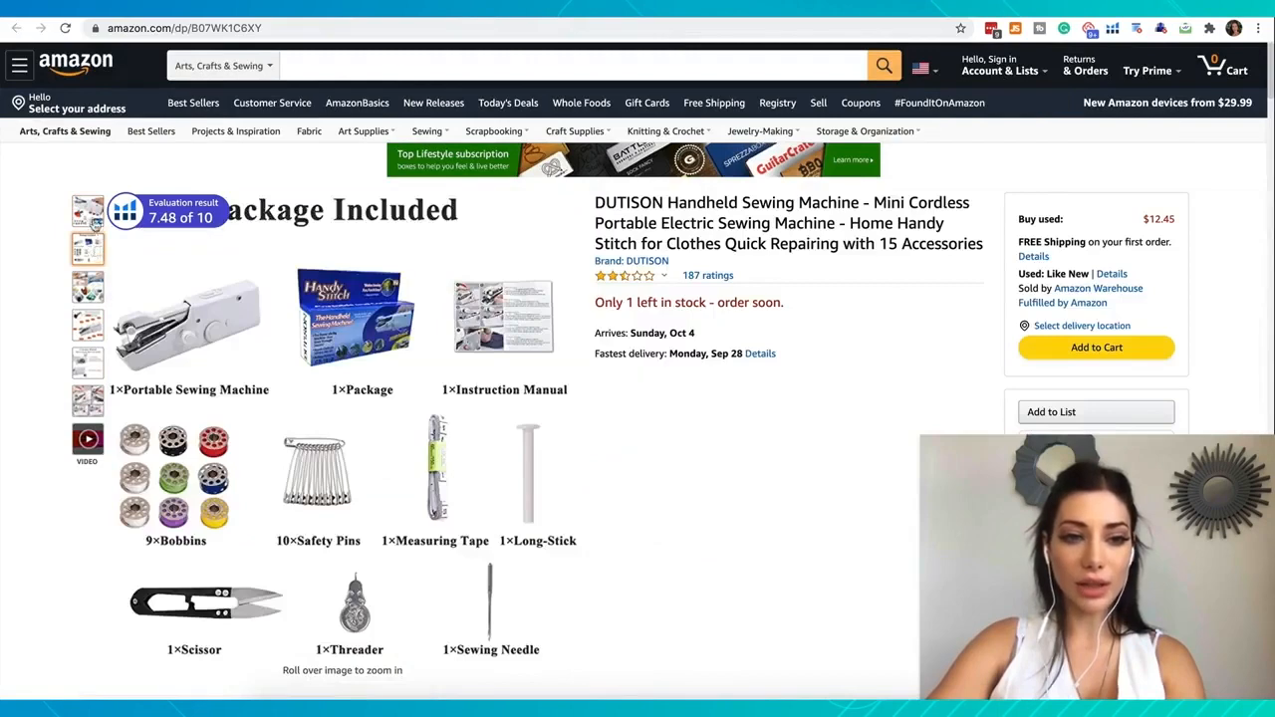
mouse_move(94, 229)
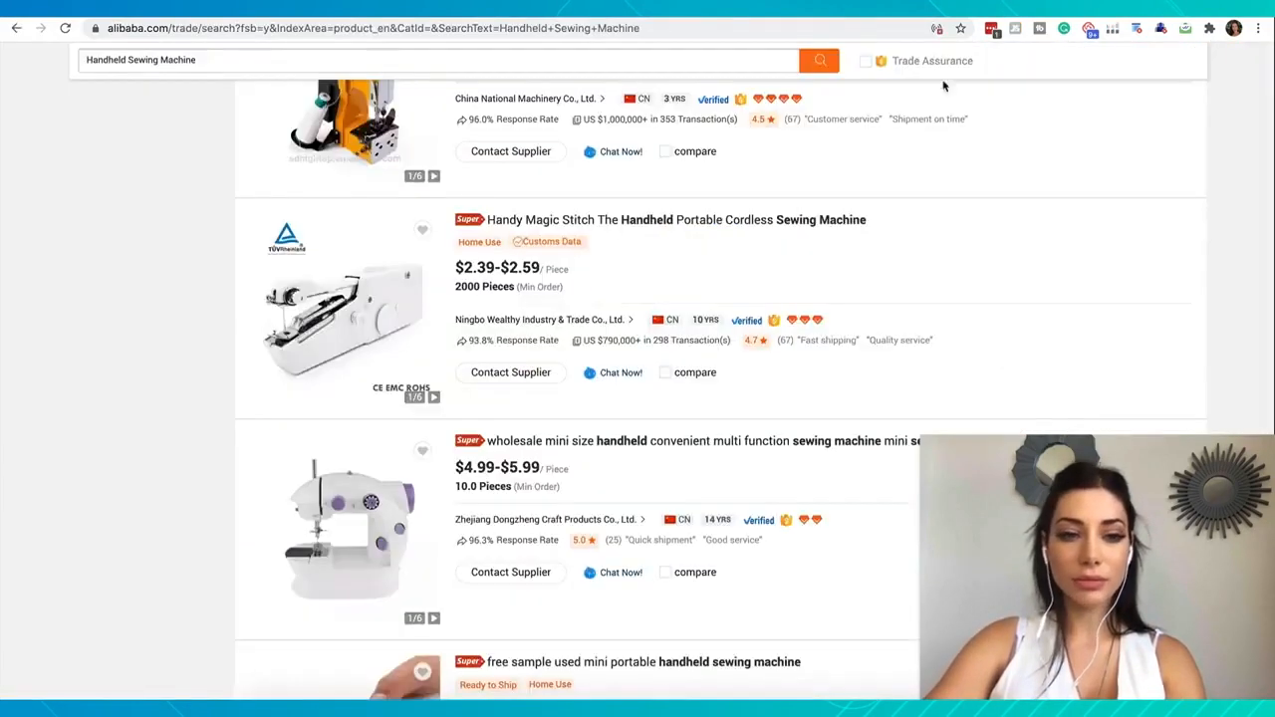
Find the matching "Handy Magic Stitch The Handheld Portable Cordless Sewing Machine" in the Alibaba results and open its product page
scroll(413, 482, "up", 3)
scroll(413, 482, "down", 2)
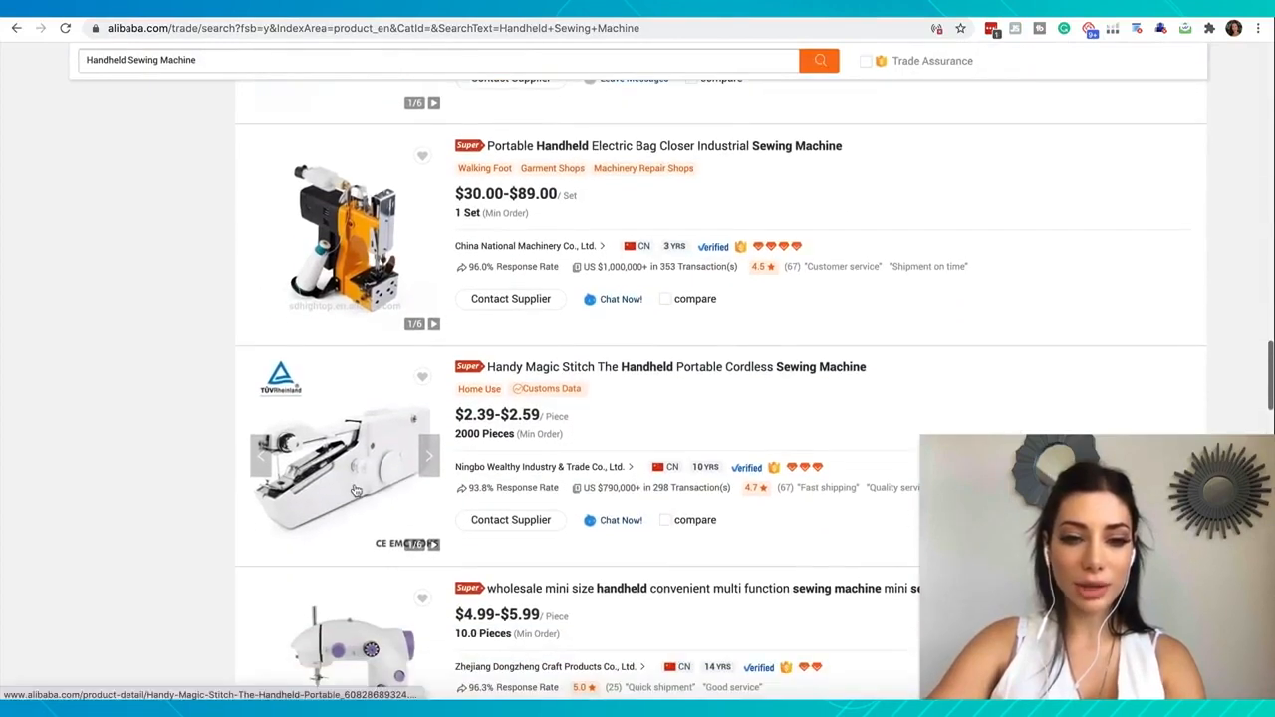
scroll(564, 398, "up", 3)
scroll(564, 398, "down", 2)
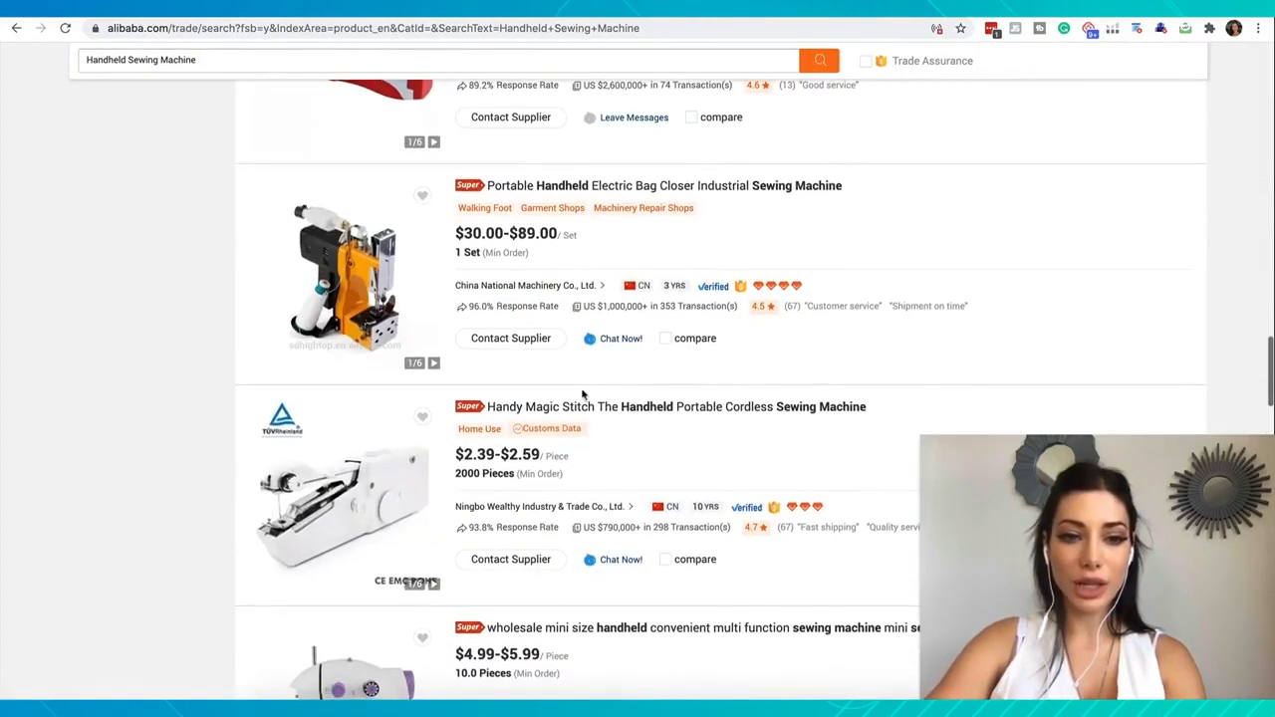
left_click(611, 408)
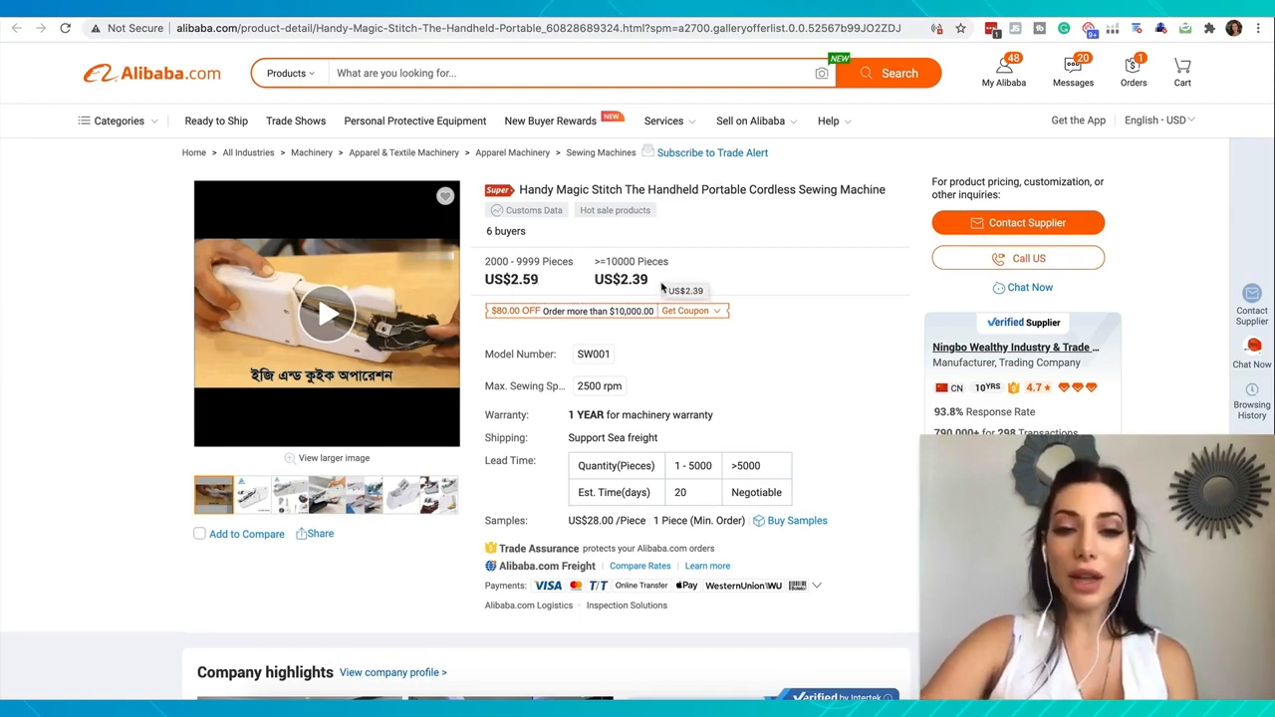
Copy the unit price for 10000 or more pieces and calculate the DUTISON machine's FBA profit with a product cost of $2.39
left_click_drag(650, 282, 622, 283)
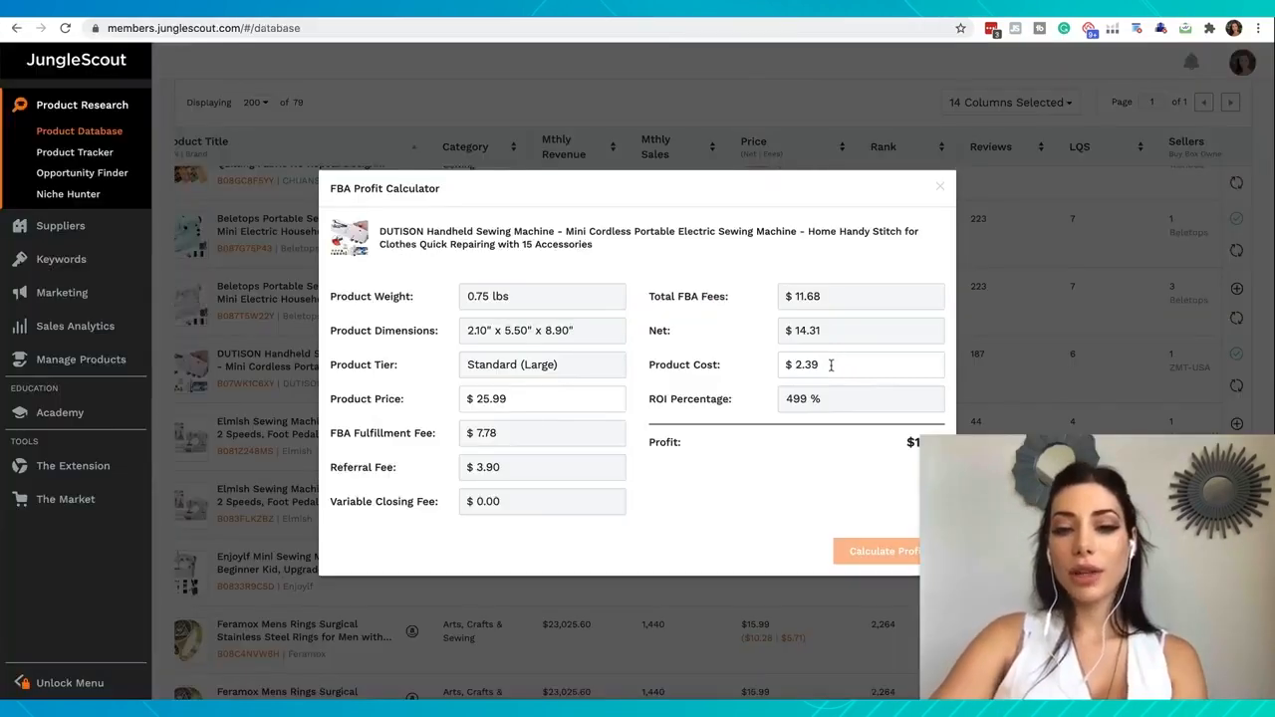
left_click_drag(821, 365, 784, 367)
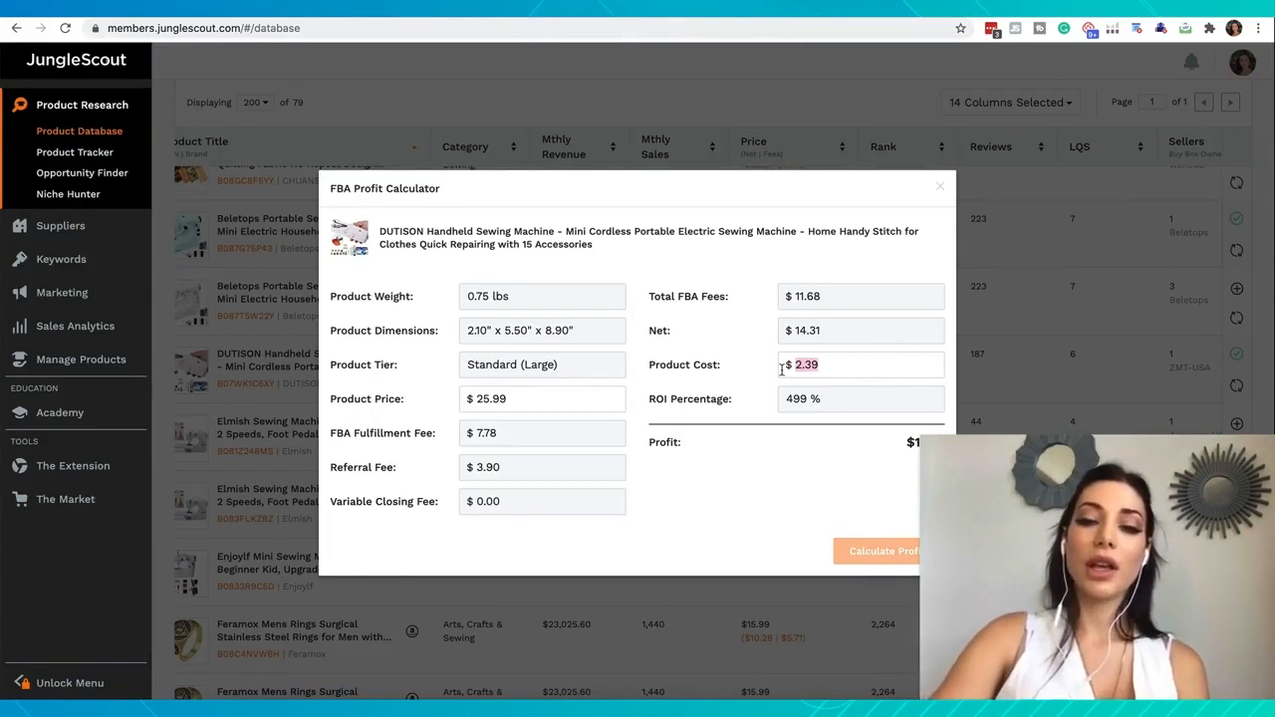
left_click(751, 433)
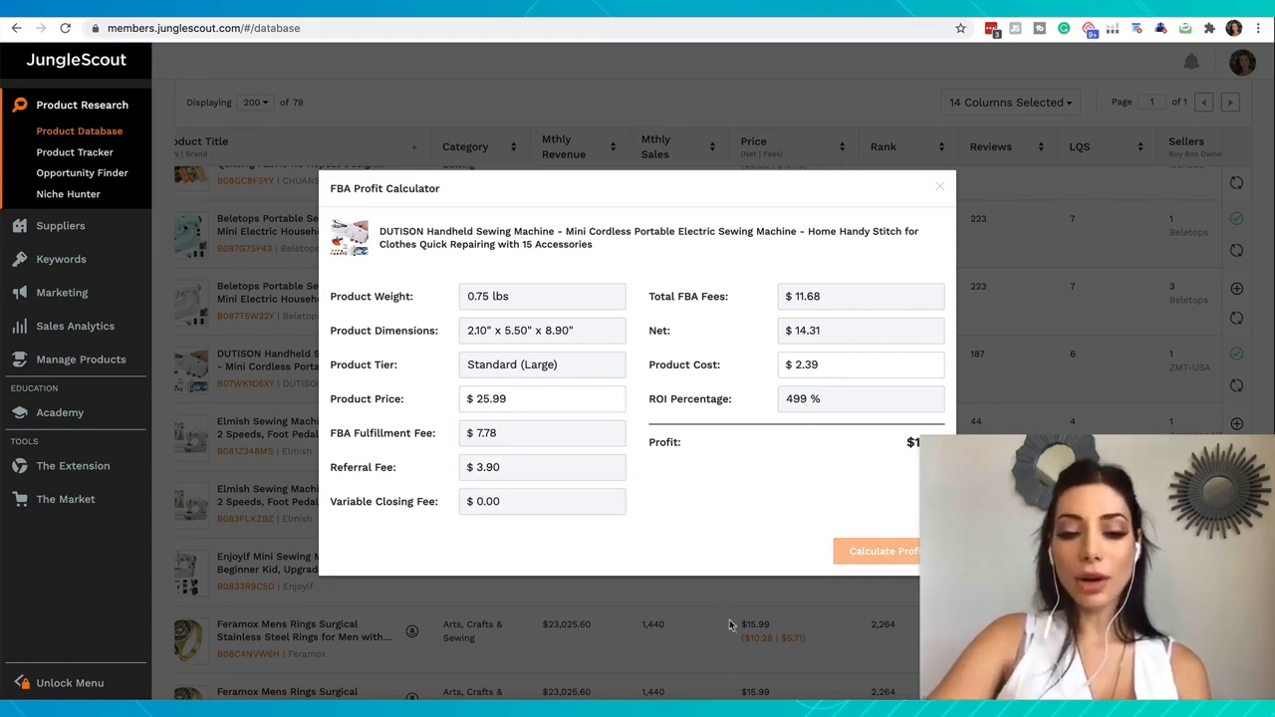
Open the Calculator app and divide the 11.92 profit by the 25.99 product price
left_click(738, 707)
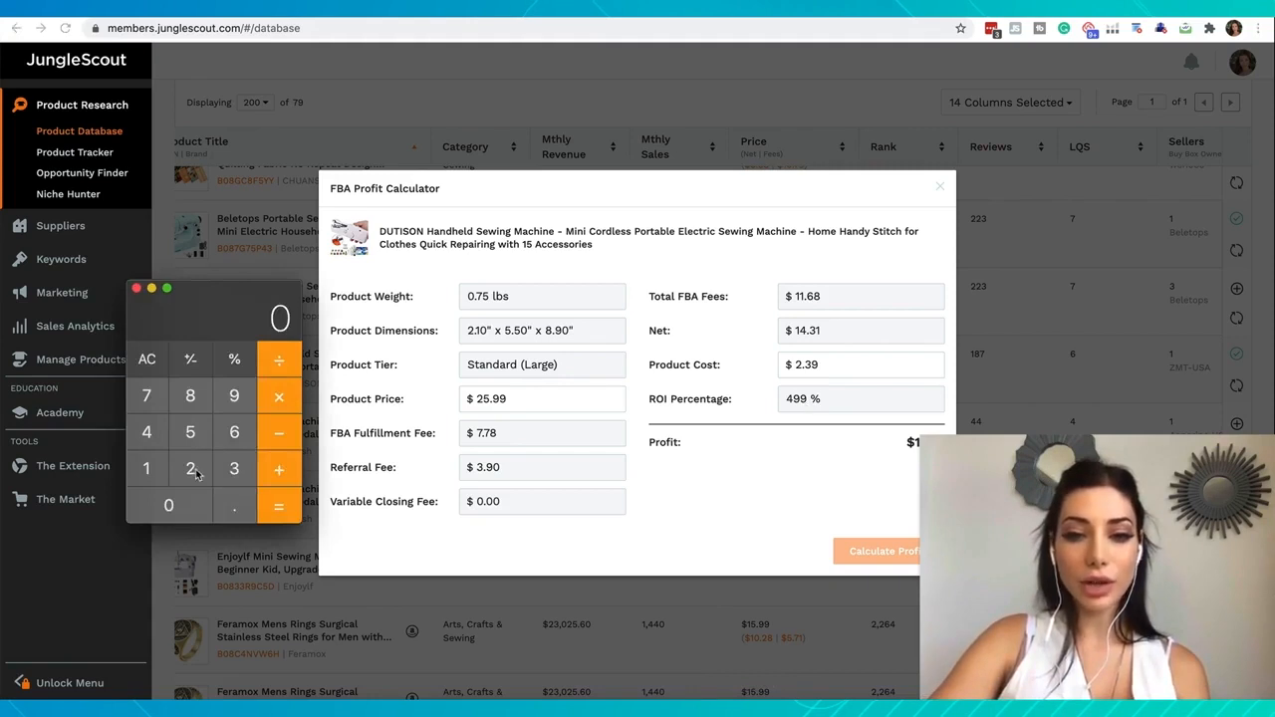
double_click(151, 472)
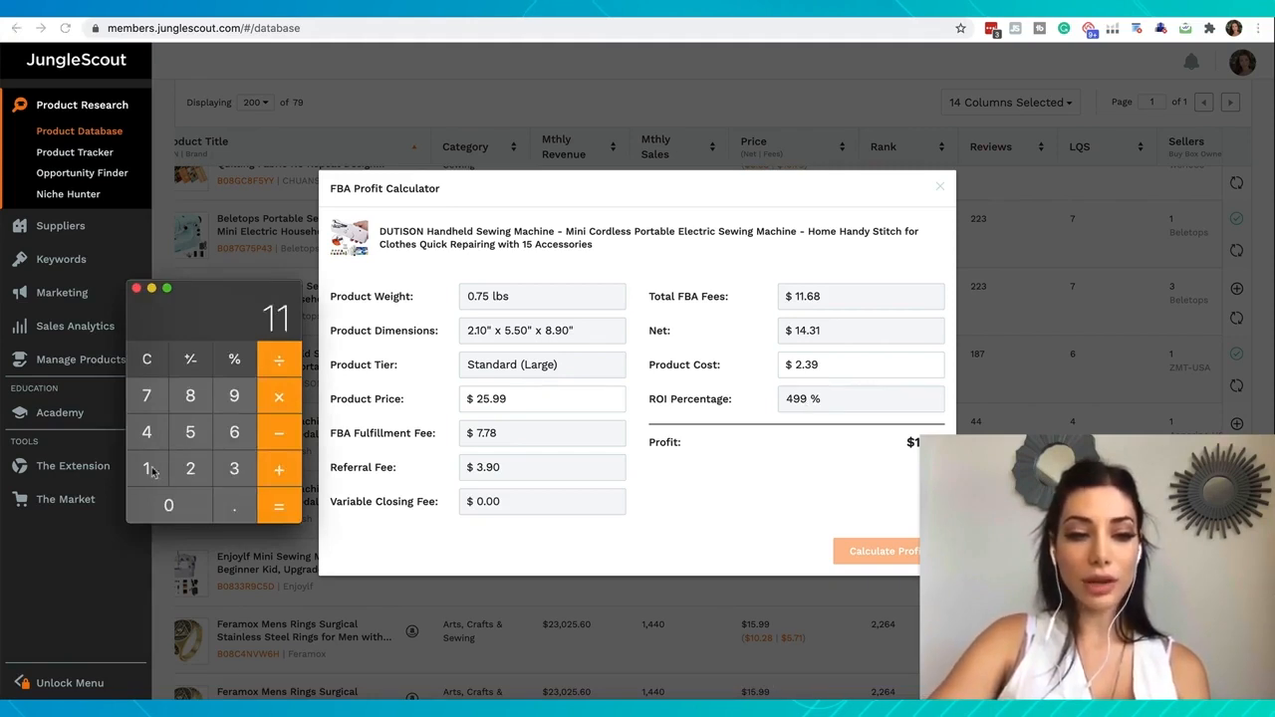
left_click(235, 514)
left_click(229, 396)
key("2")
left_click(278, 361)
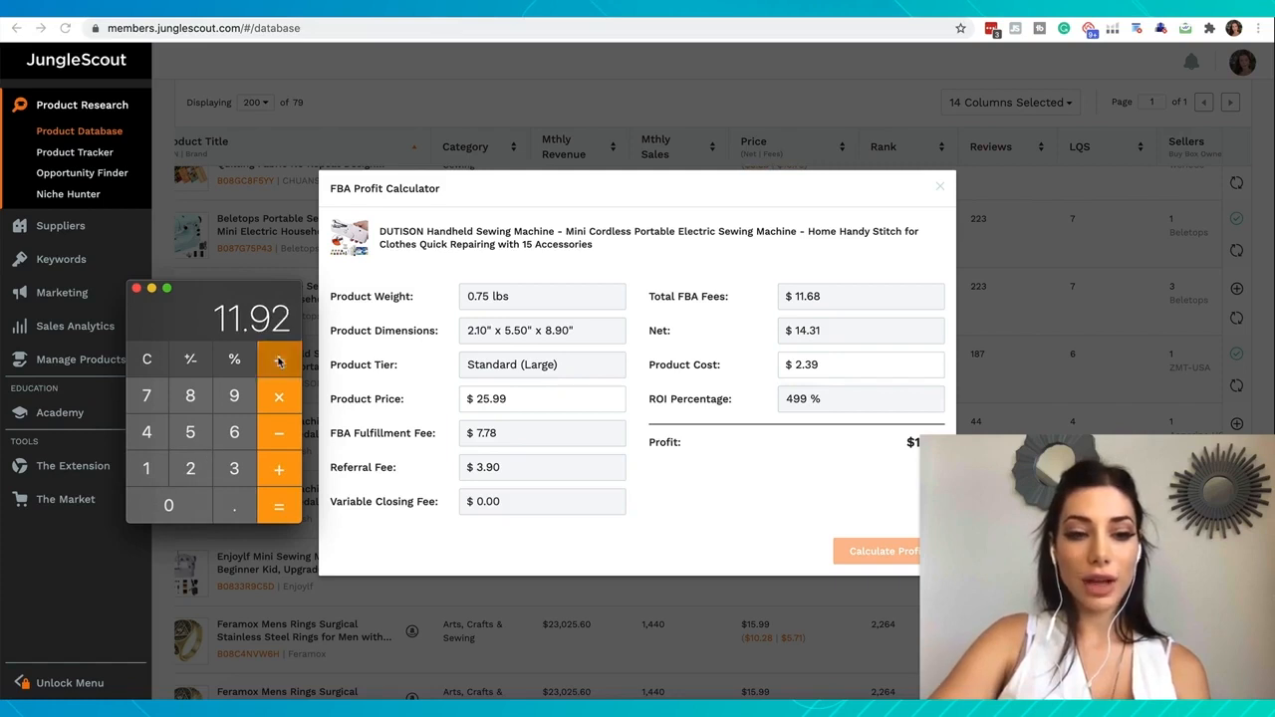
left_click(190, 468)
left_click(190, 431)
left_click(231, 505)
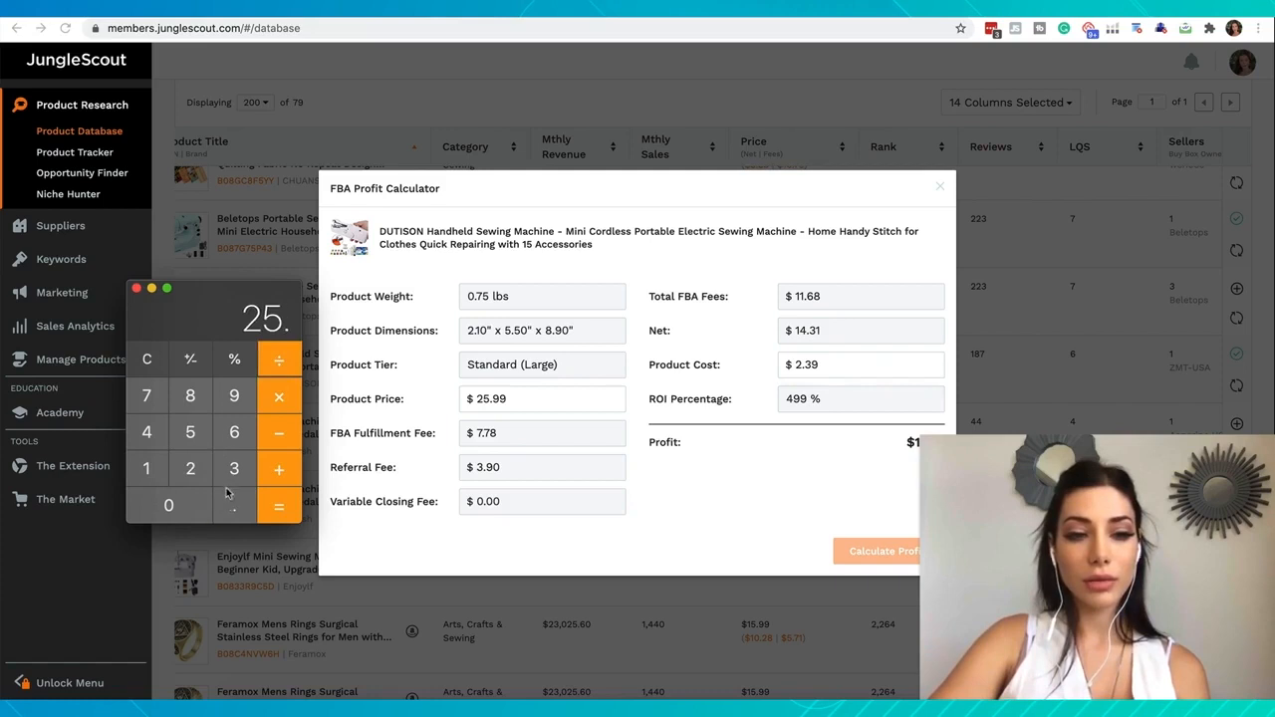
left_click(232, 396)
left_click(232, 396)
left_click(278, 505)
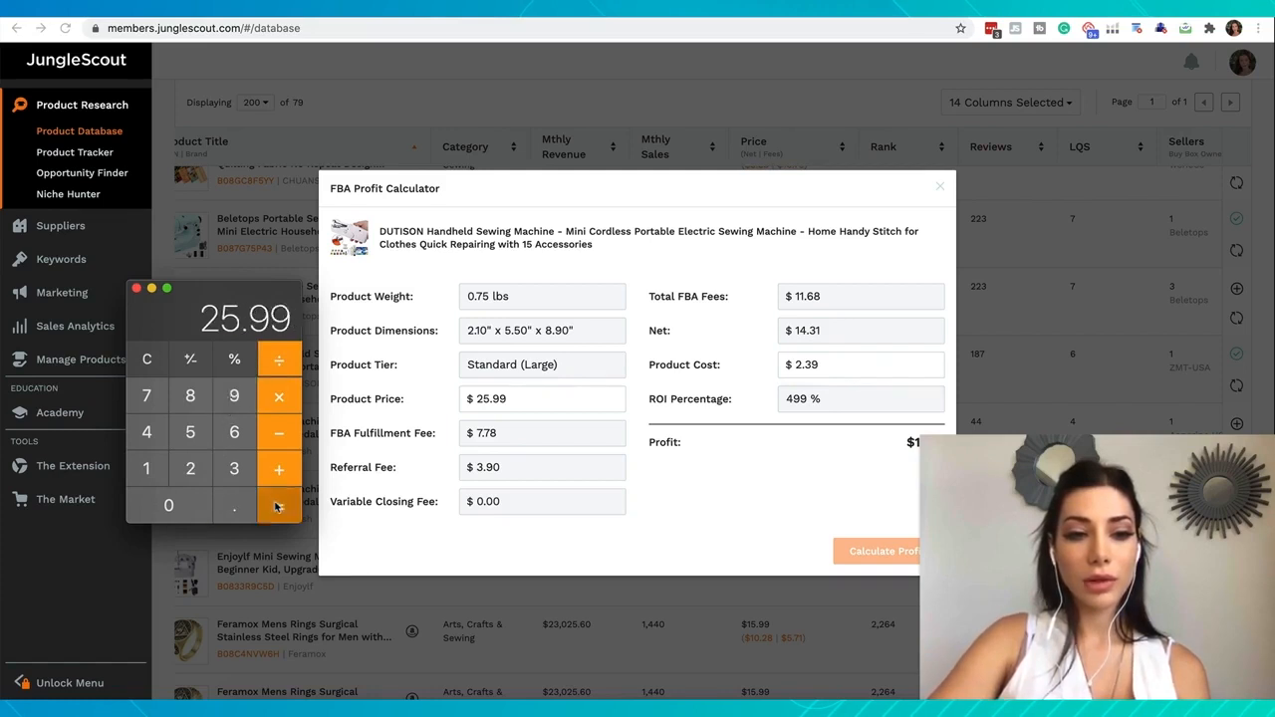
Multiply the quotient by 100 to get the profit margin percentage, and close the Calculator app
left_click(279, 396)
left_click(146, 468)
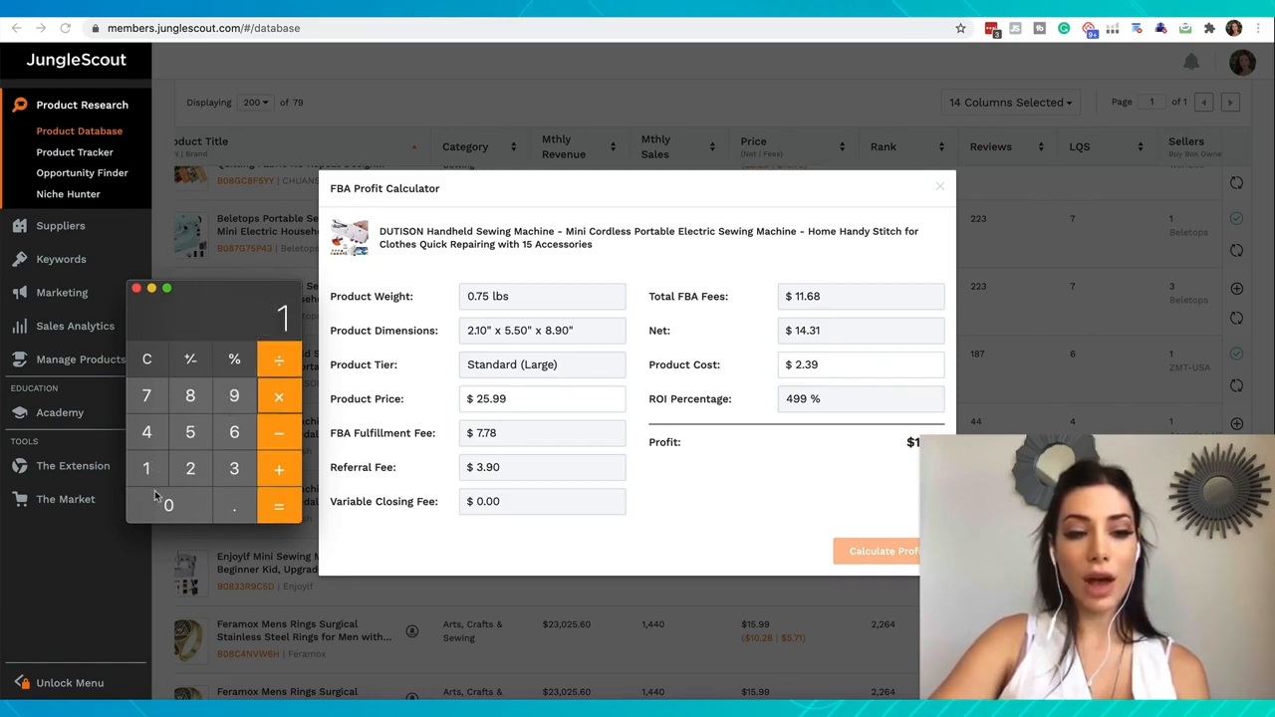
left_click(160, 503)
left_click(159, 503)
left_click(279, 505)
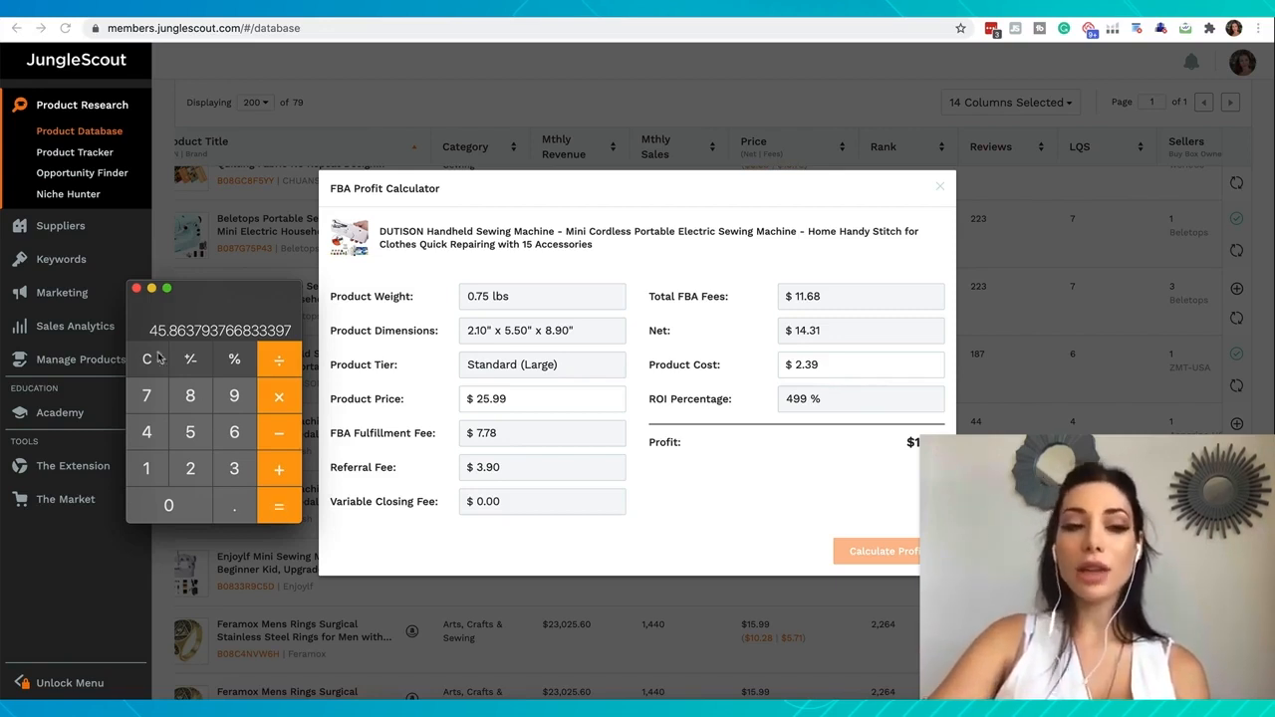
left_click(137, 290)
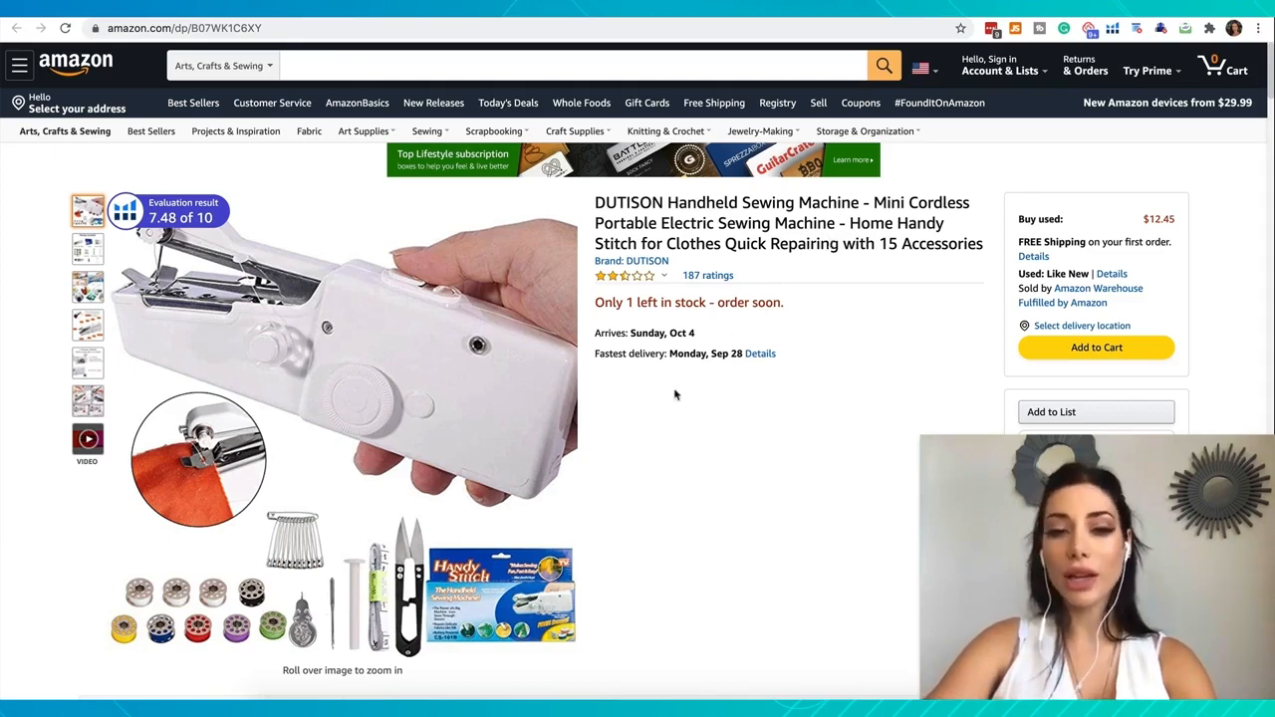
Open the customer reviews of the DUTISON machine on Amazon and filter them to 1 star only
mouse_move(702, 285)
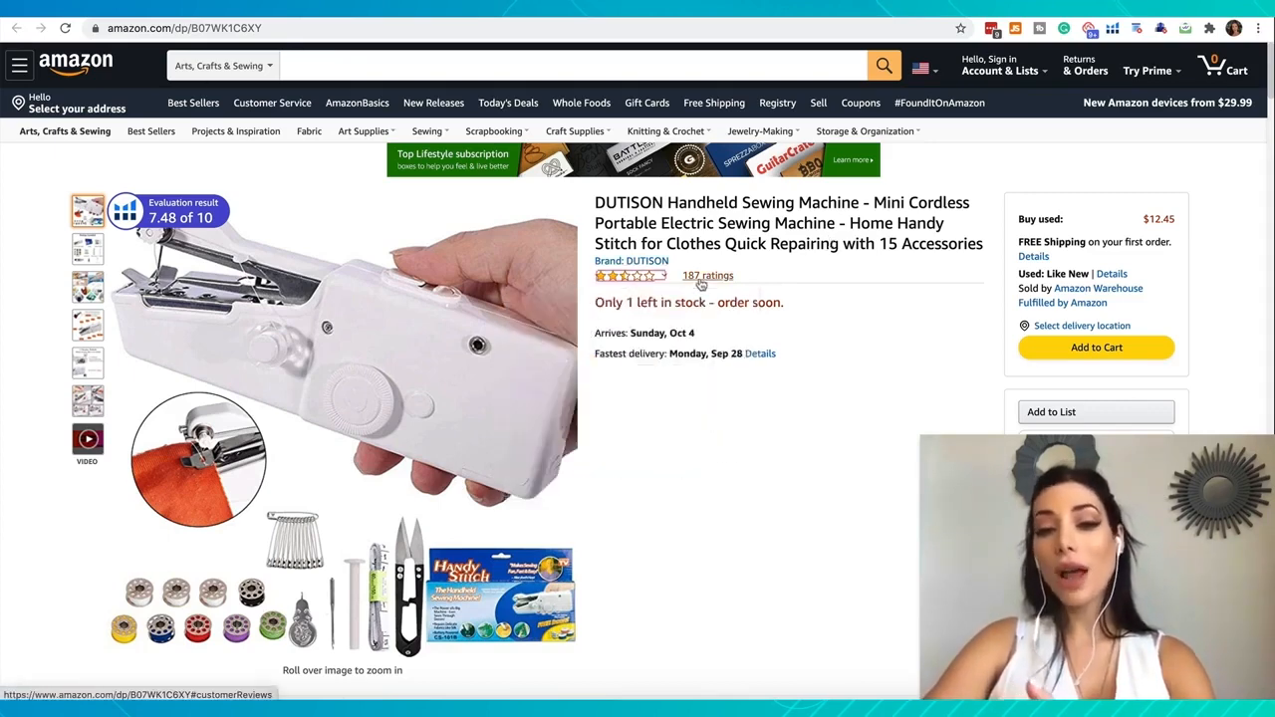
left_click(703, 279)
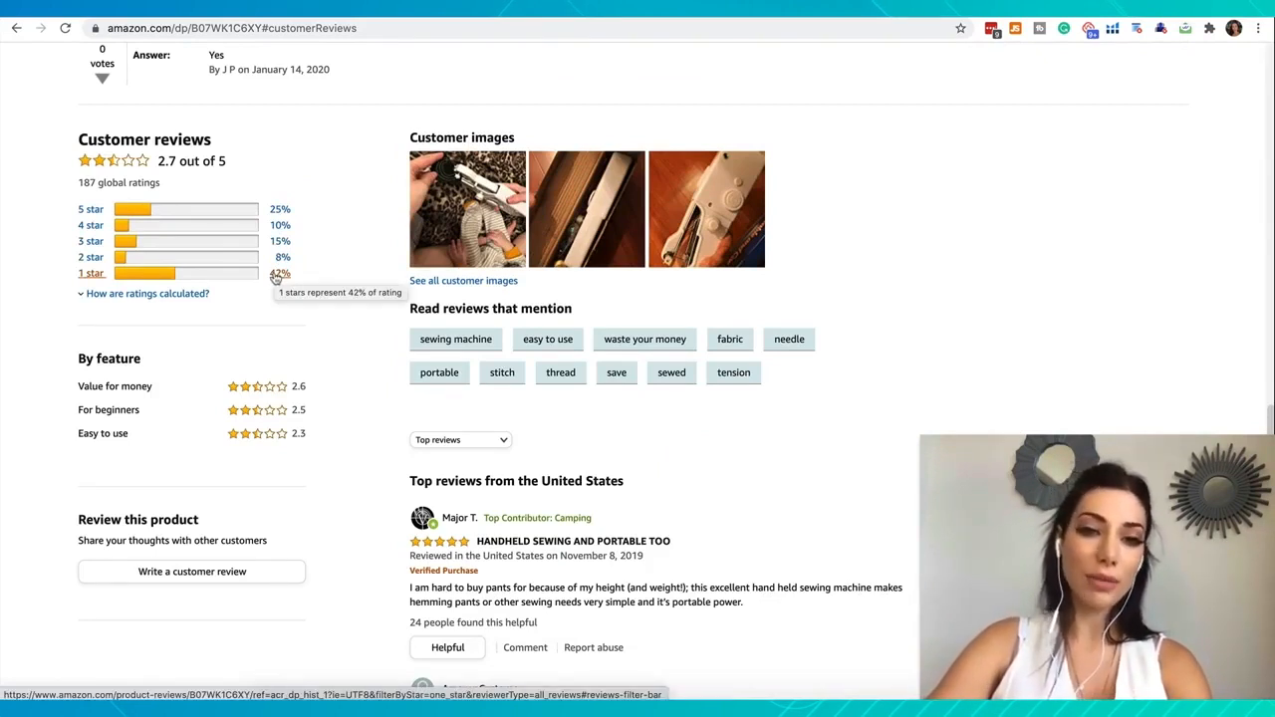
left_click(277, 277)
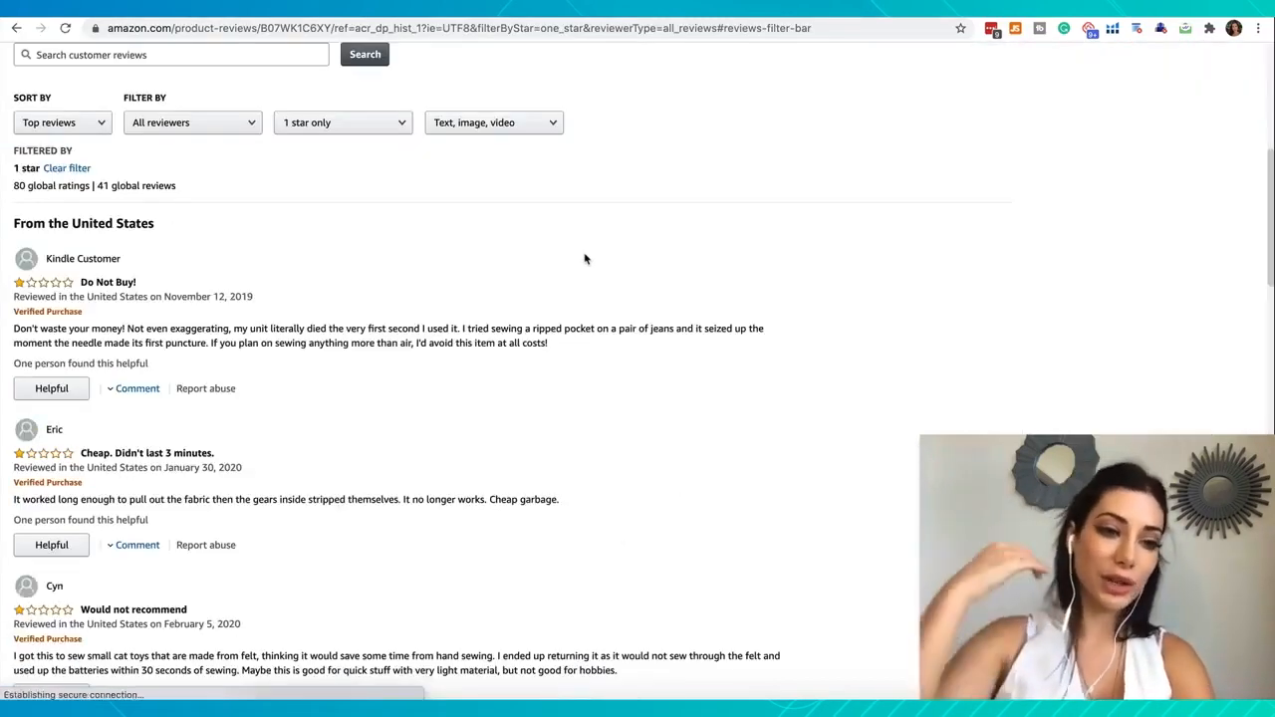
Read through the one-star reviews of the DUTISON machine to find what buyers complain about
scroll(203, 269, "down", 1)
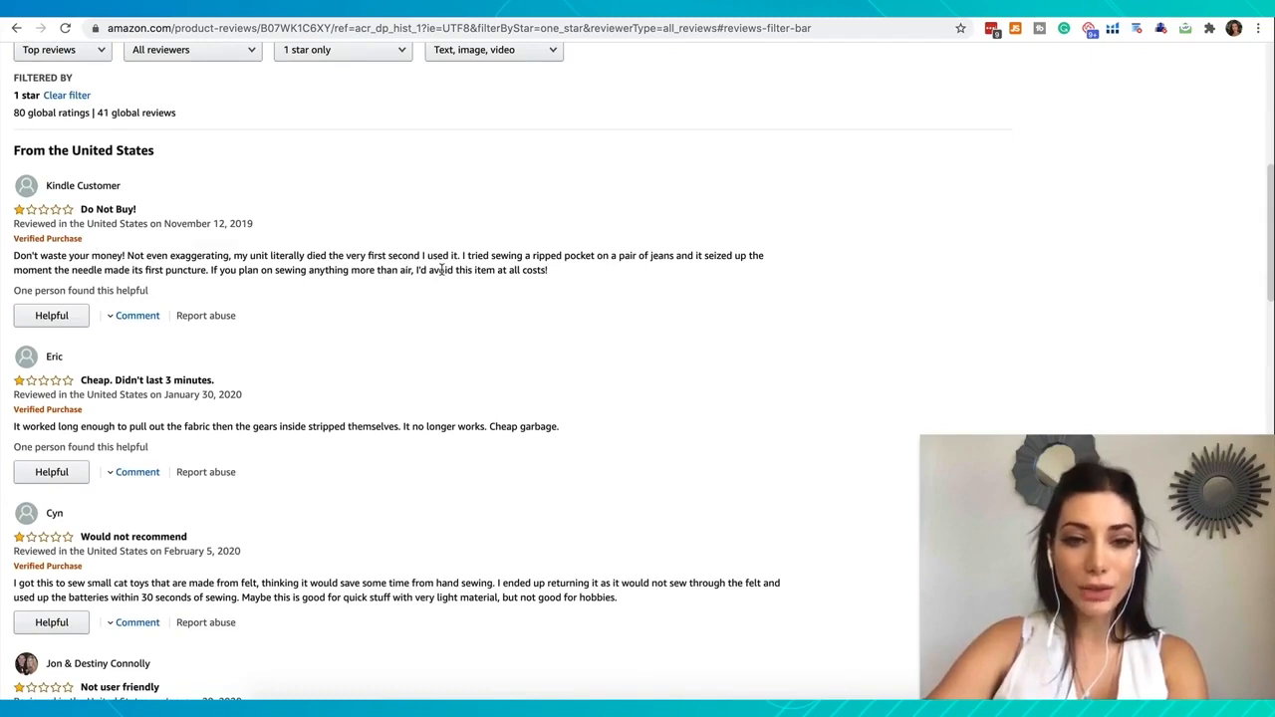
scroll(441, 265, "down", 2)
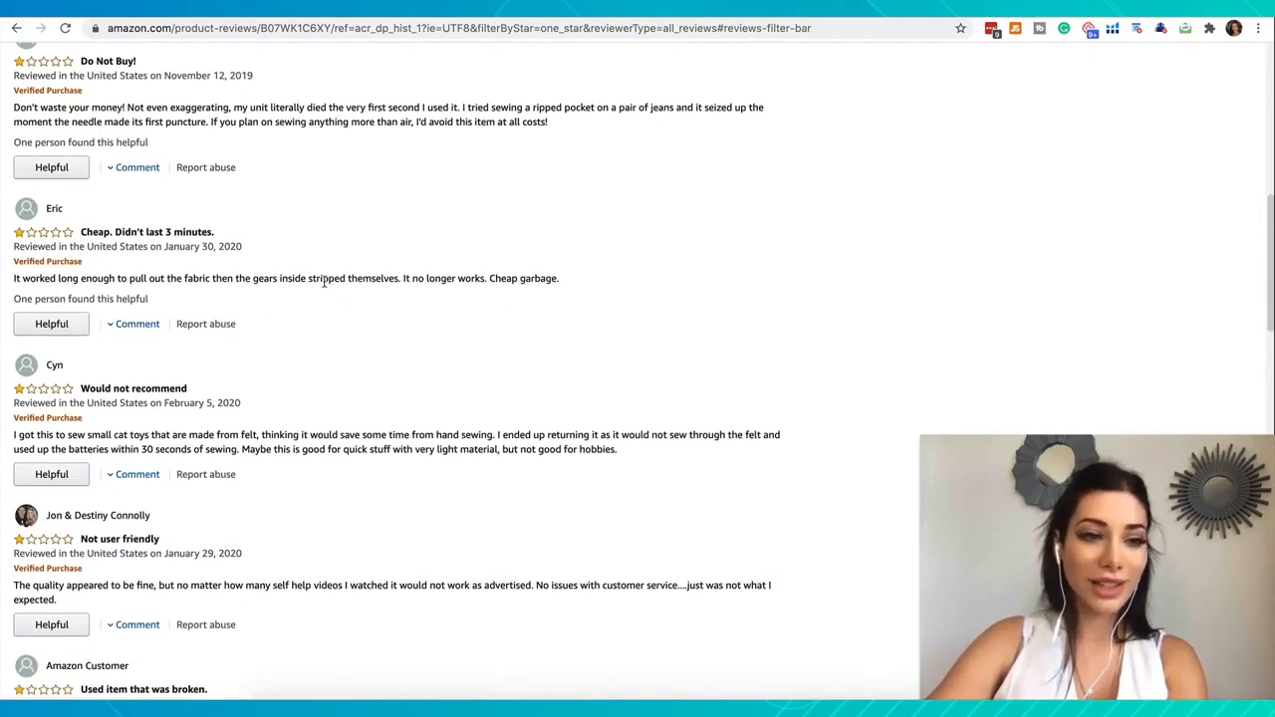
scroll(323, 281, "down", 1)
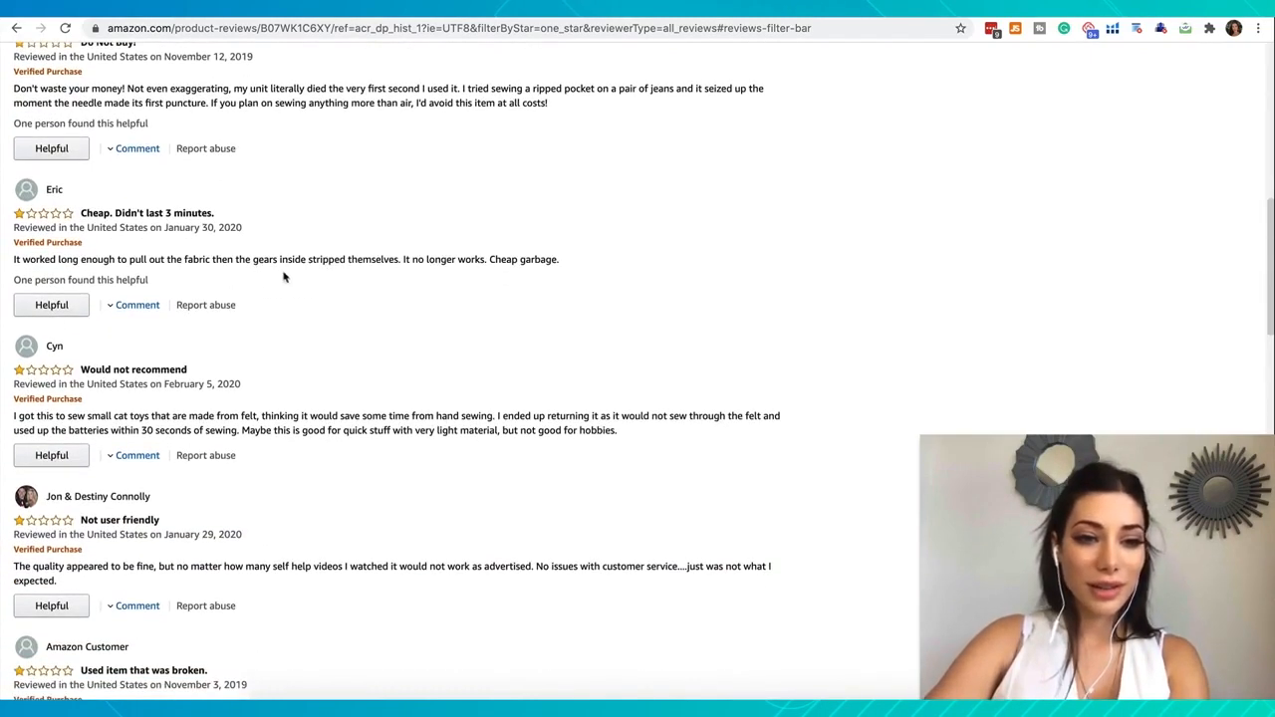
scroll(379, 262, "down", 1)
scroll(378, 262, "down", 1)
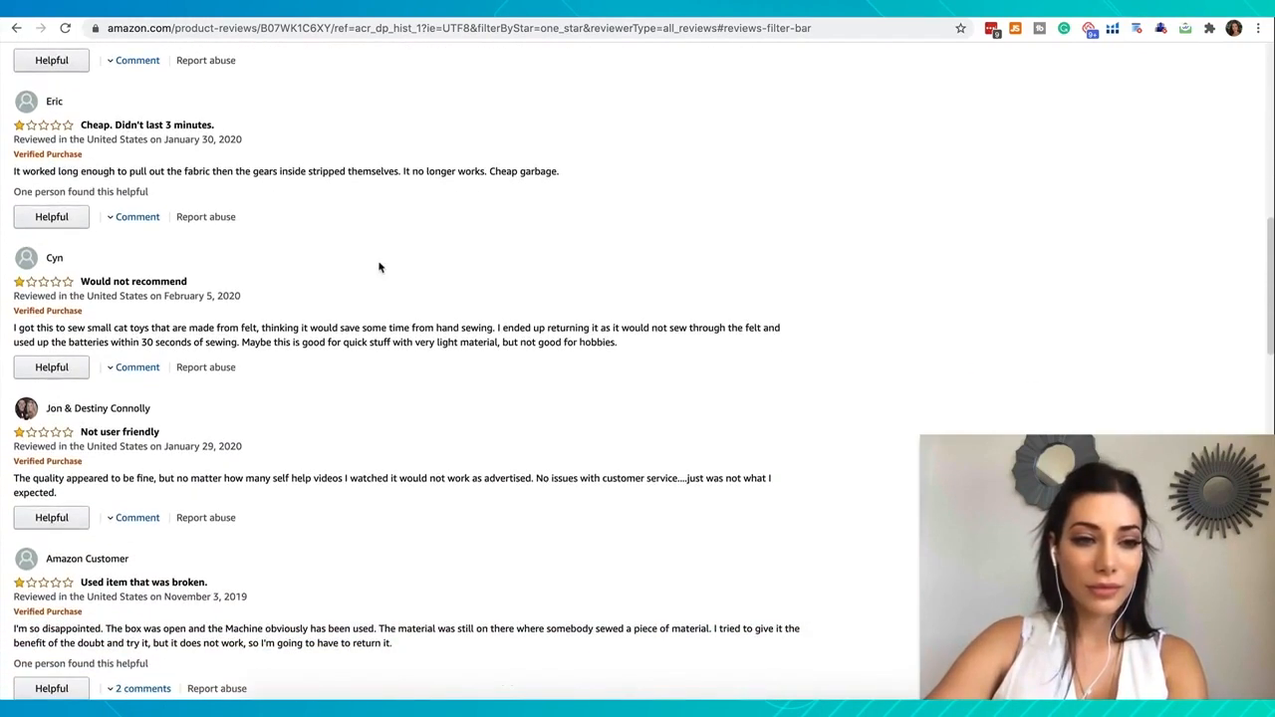
scroll(289, 342, "down", 1)
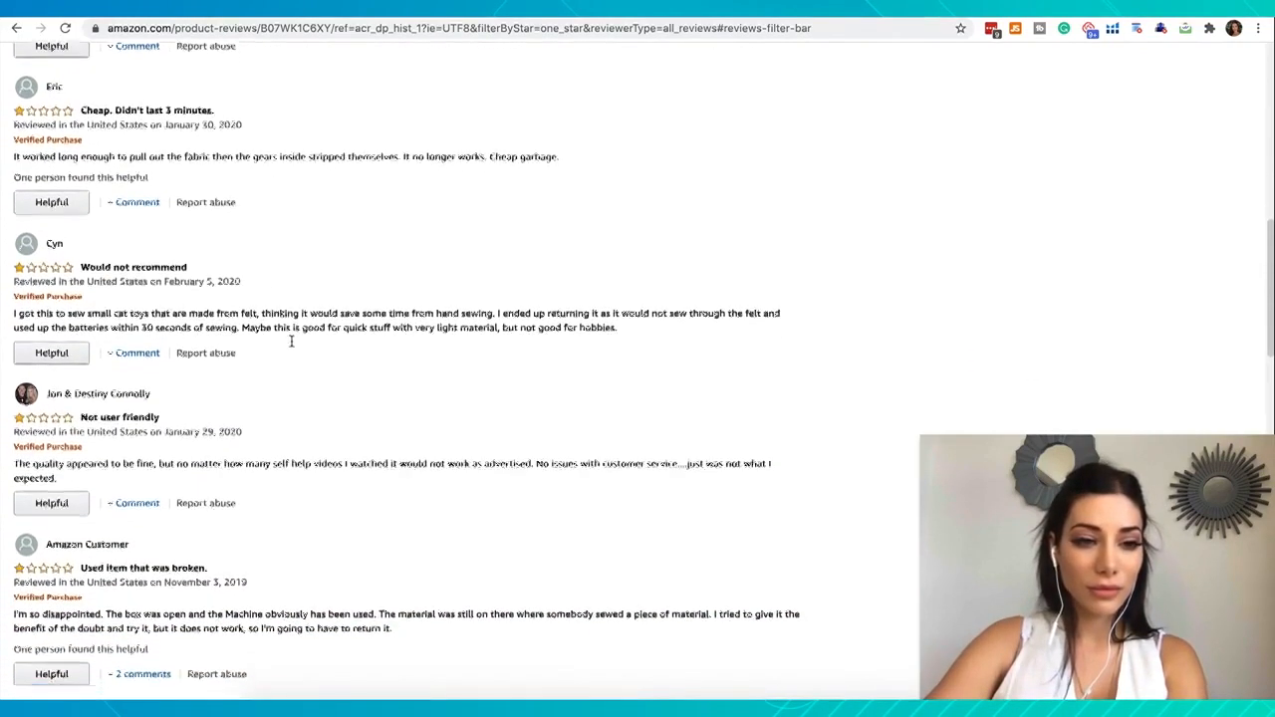
scroll(376, 326, "down", 1)
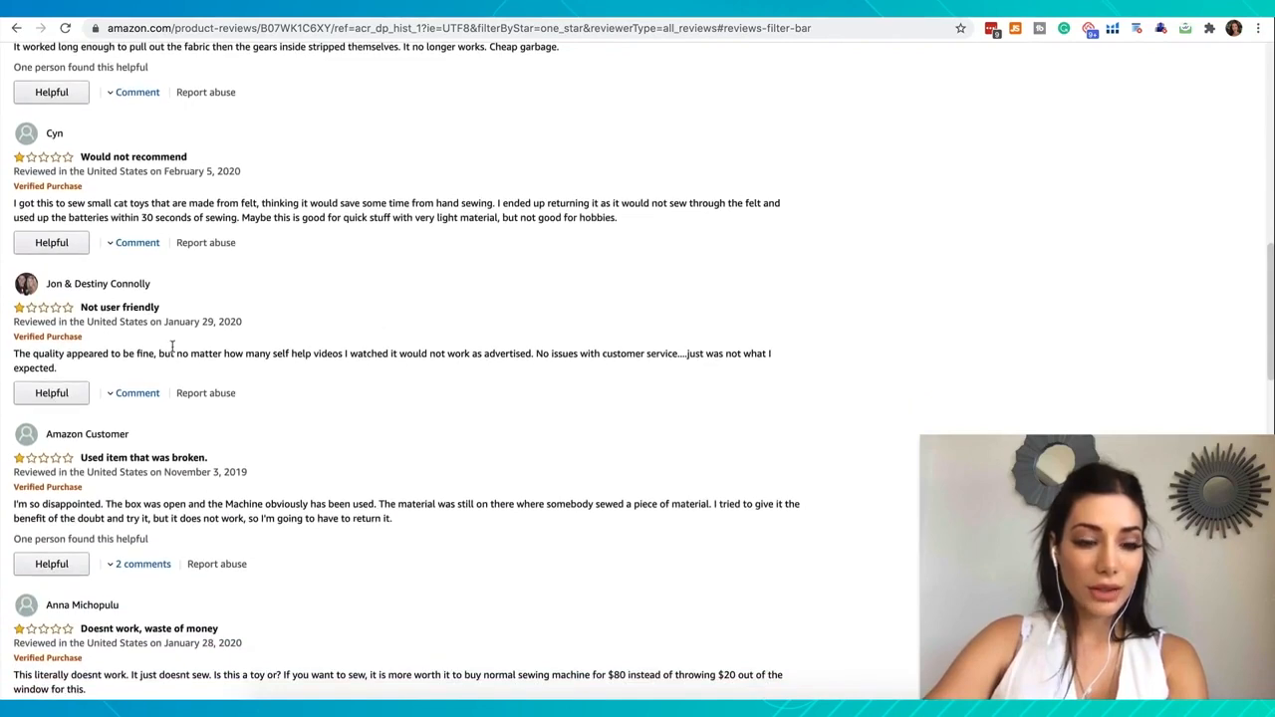
scroll(408, 371, "down", 2)
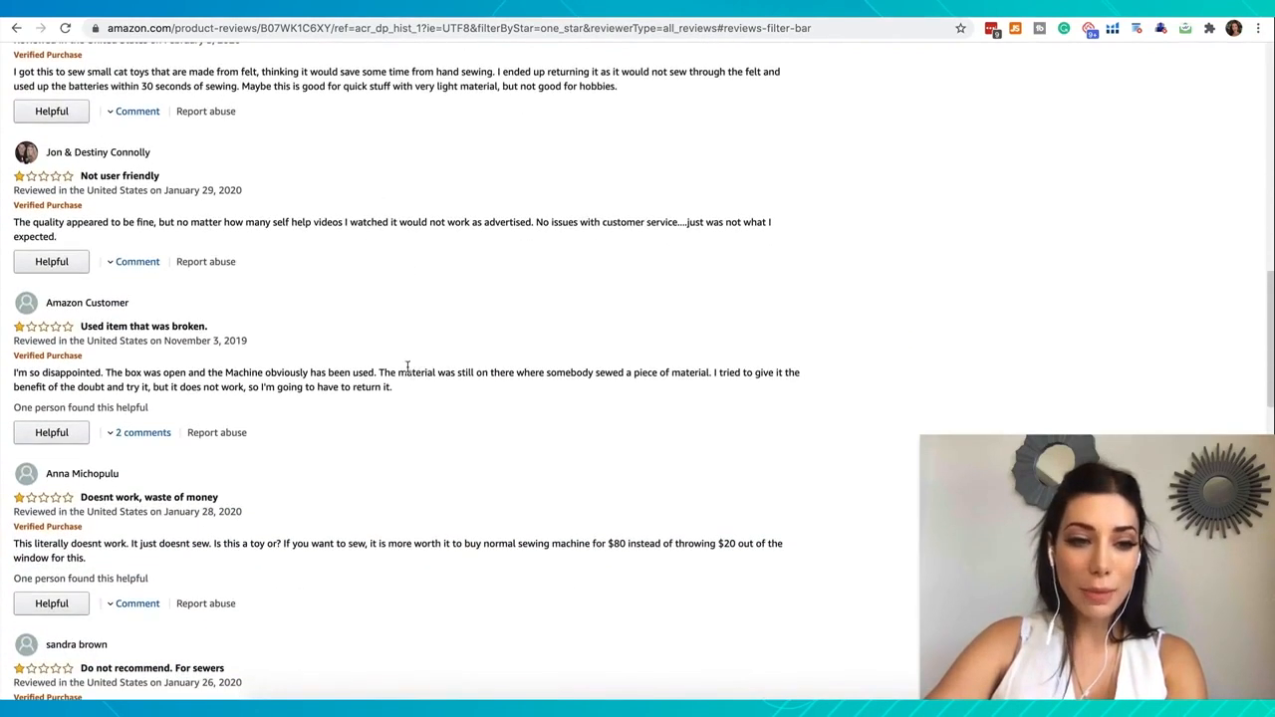
scroll(327, 391, "down", 3)
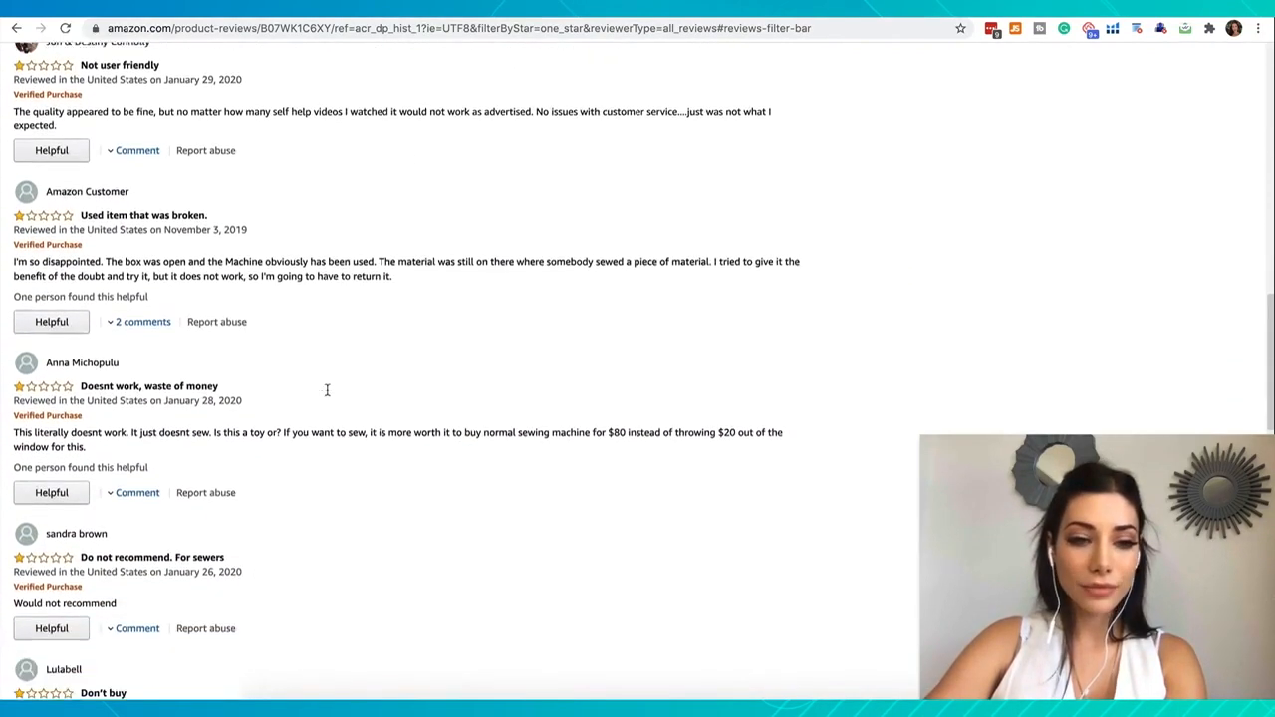
scroll(327, 396, "down", 2)
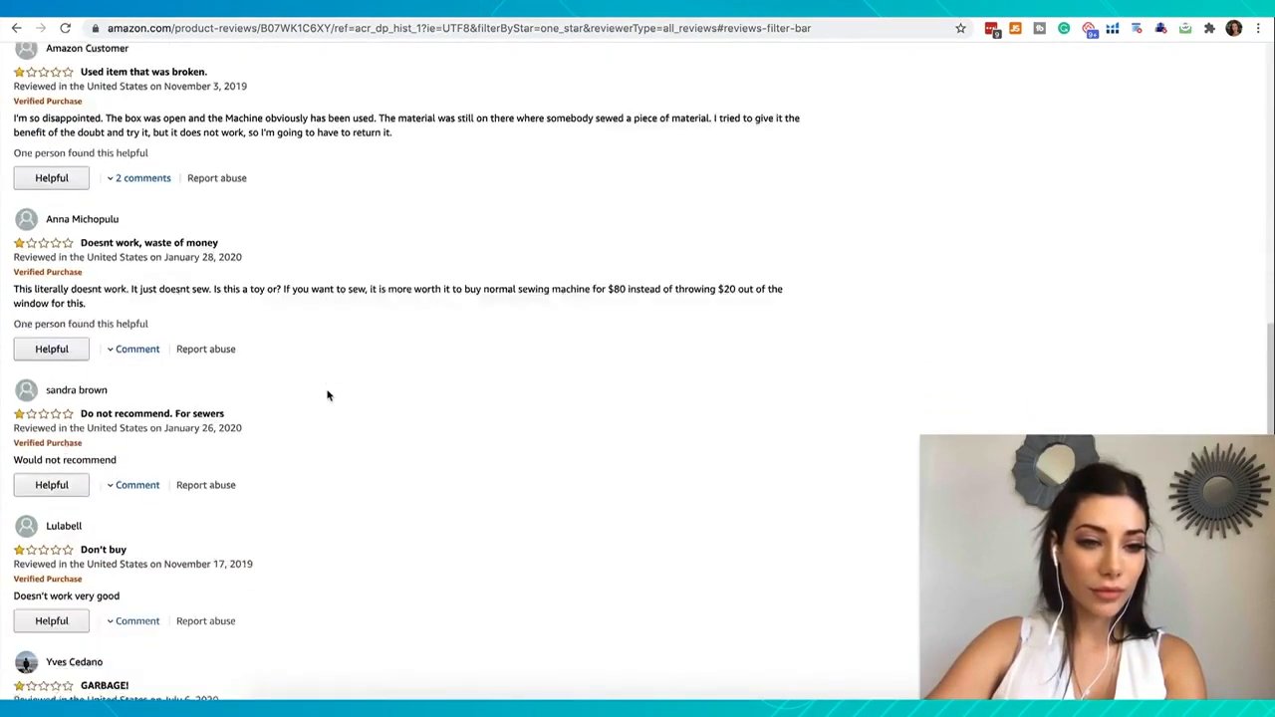
Go back to the rating breakdown and compare the top positive and top critical reviews
scroll(326, 396, "up", 15)
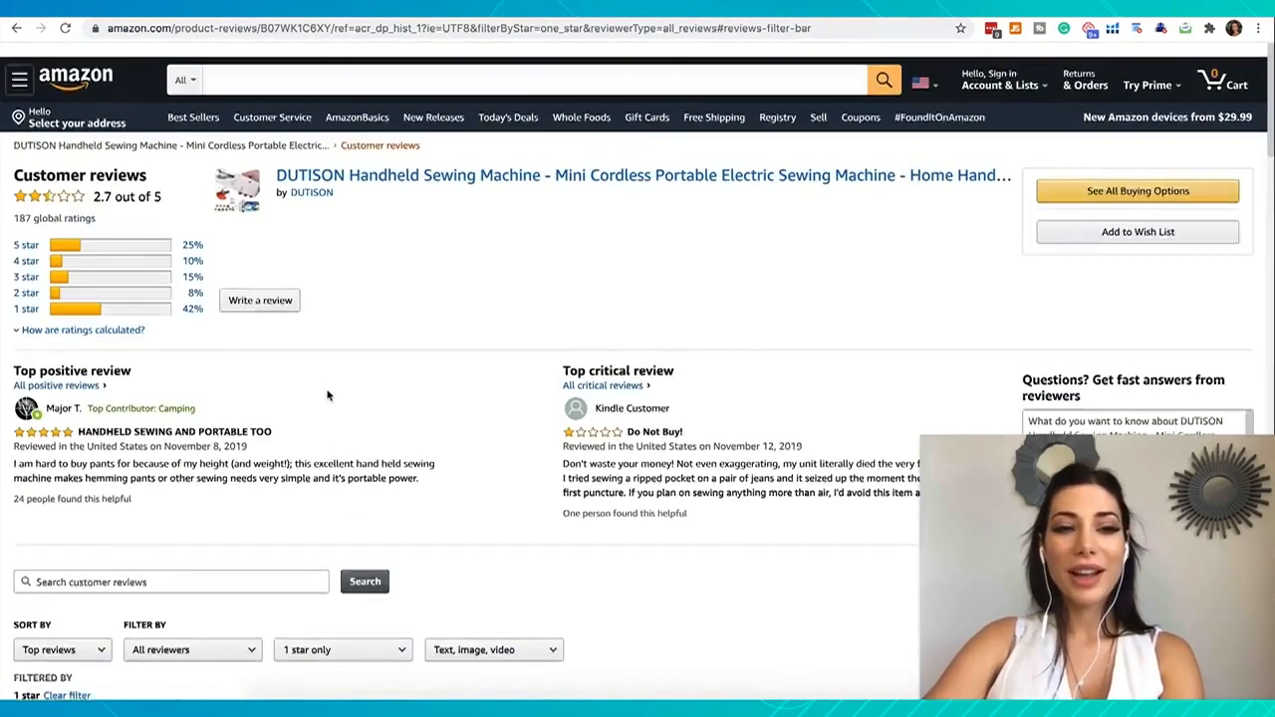
scroll(299, 298, "down", 2)
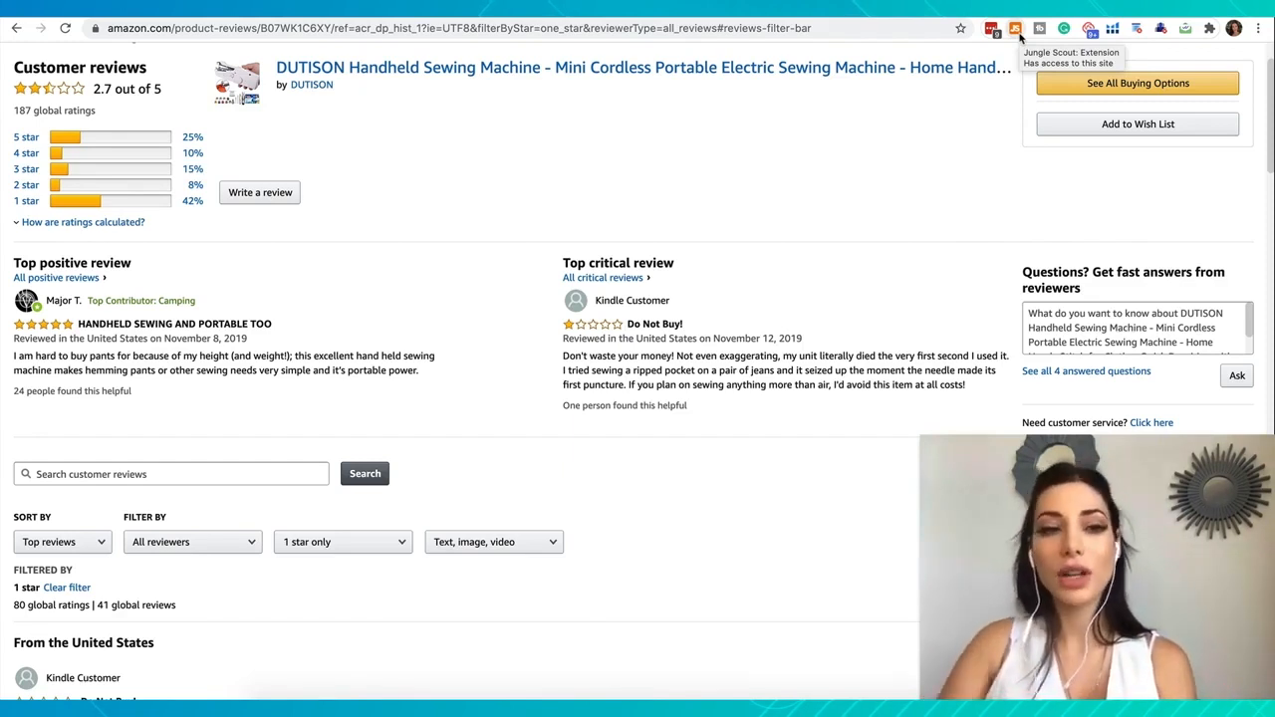
scroll(510, 231, "up", 2)
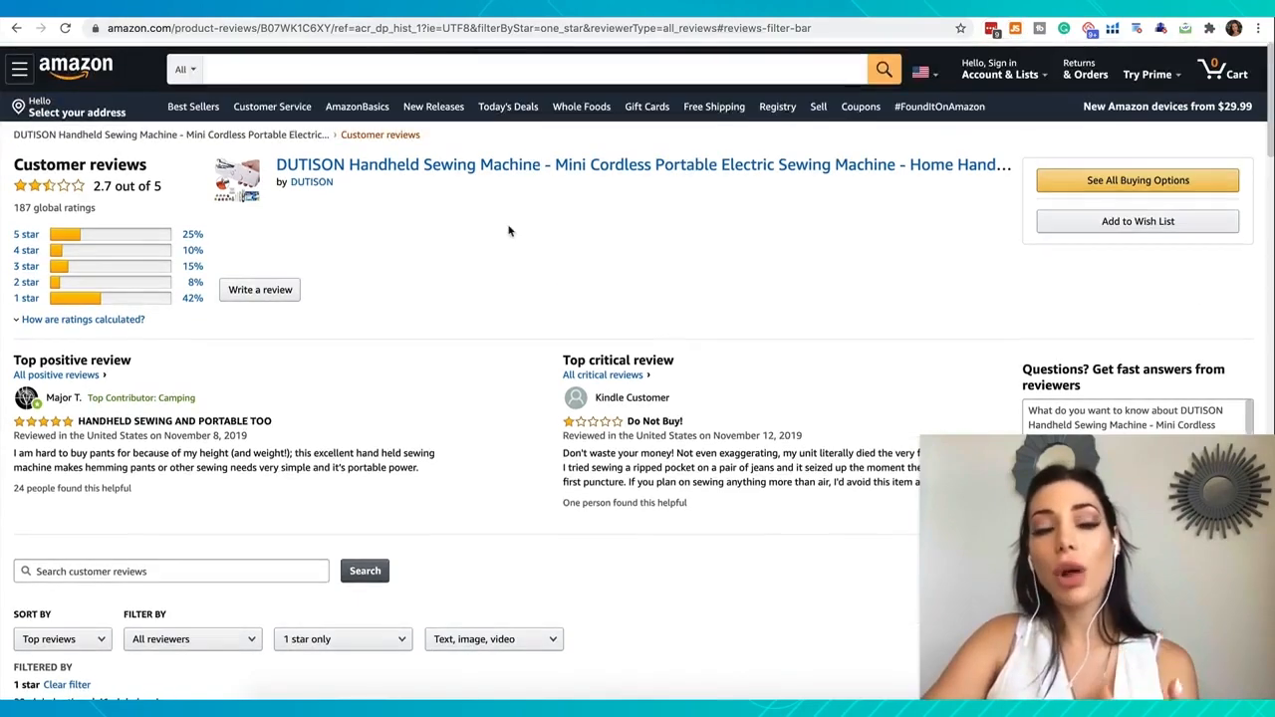